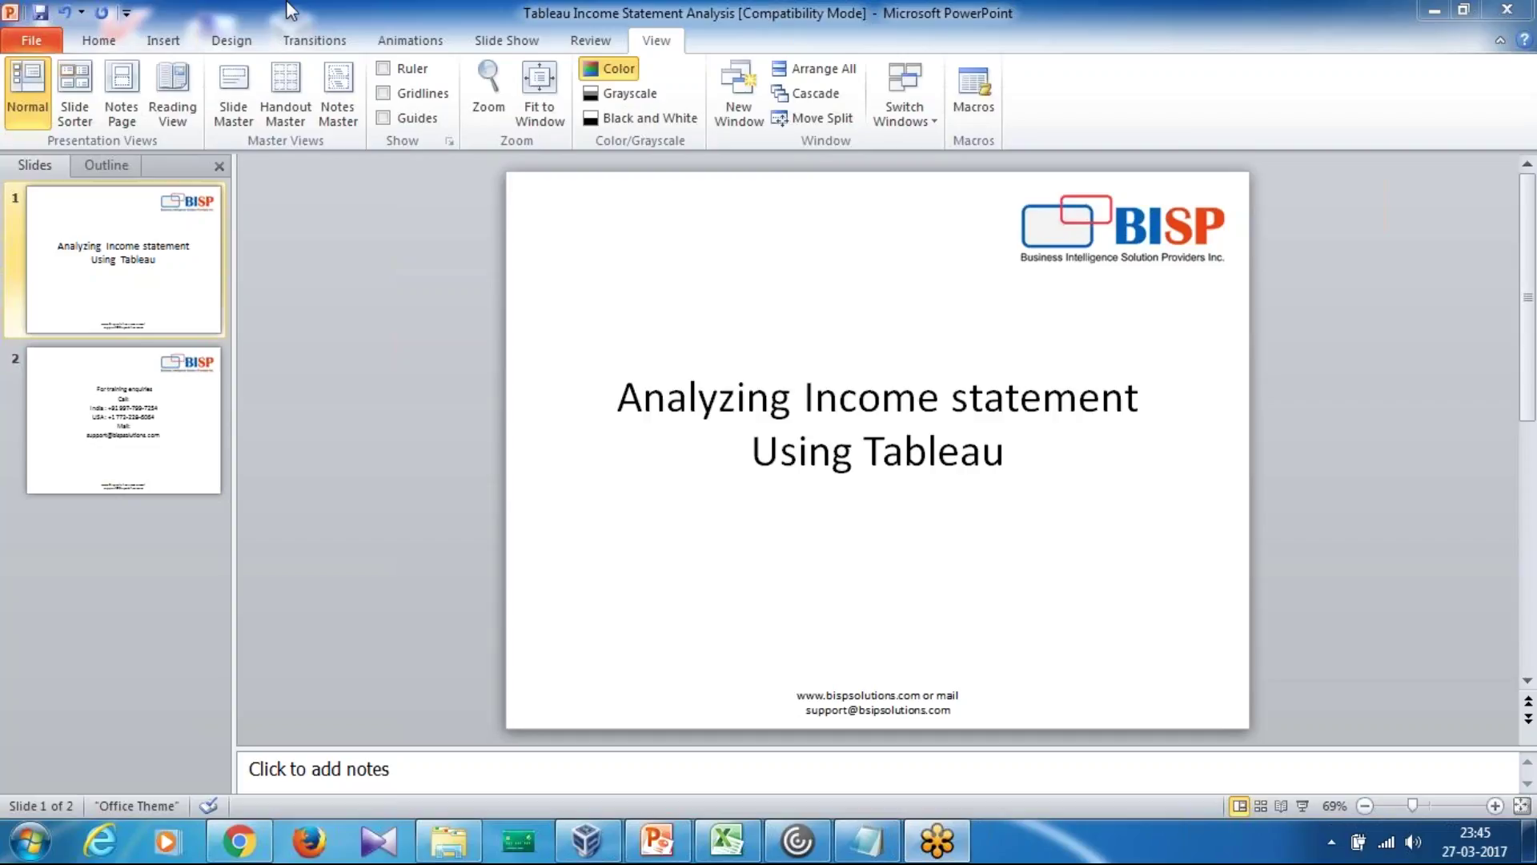
# - Bring up the Walt Disney income statement page on Morningstar in Chrome
pyautogui.click(110, 44)
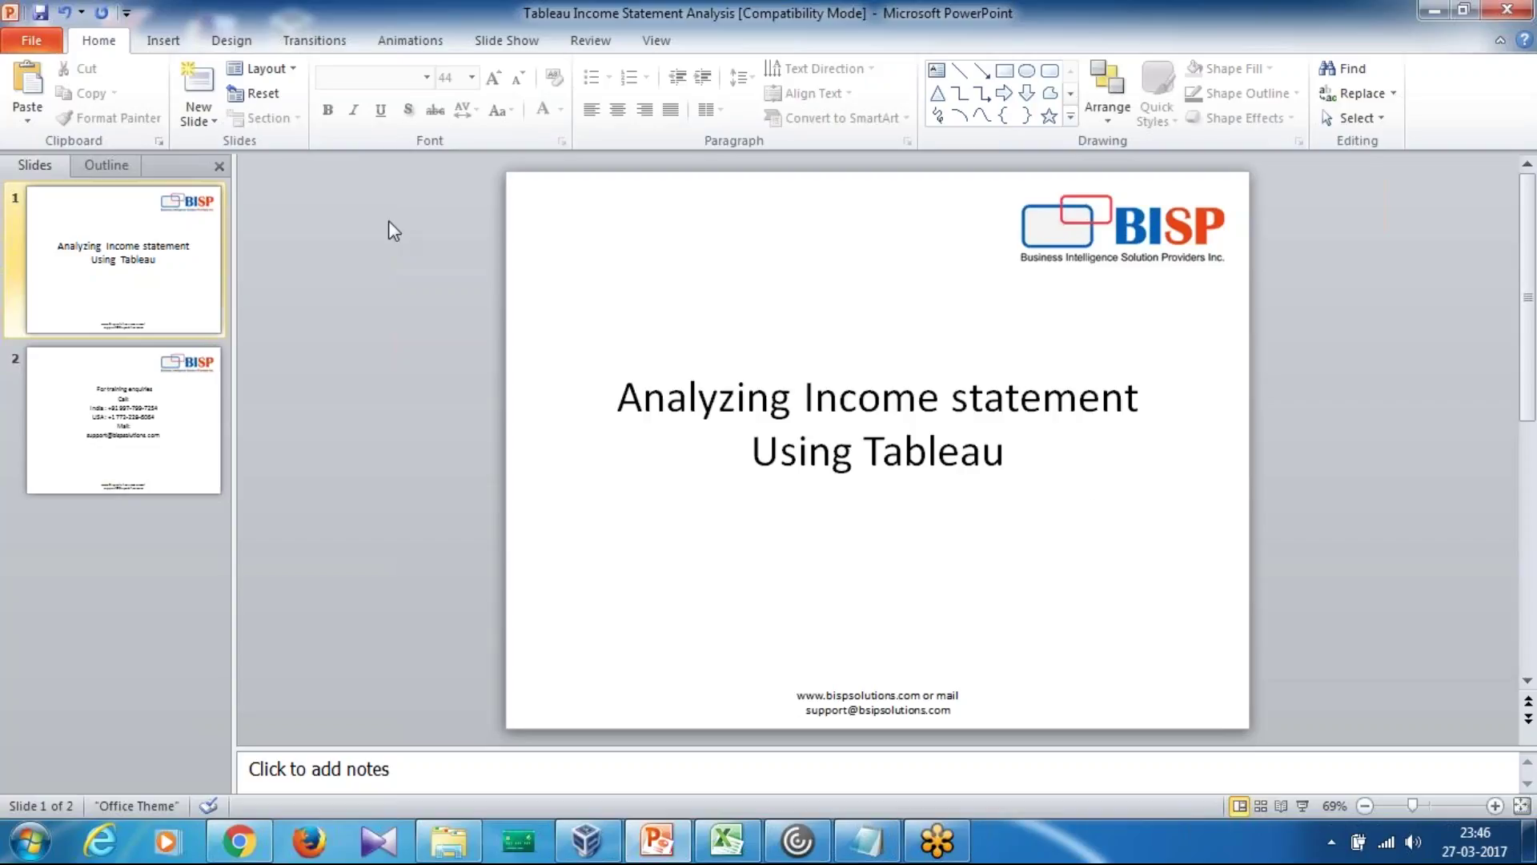
pyautogui.click(264, 845)
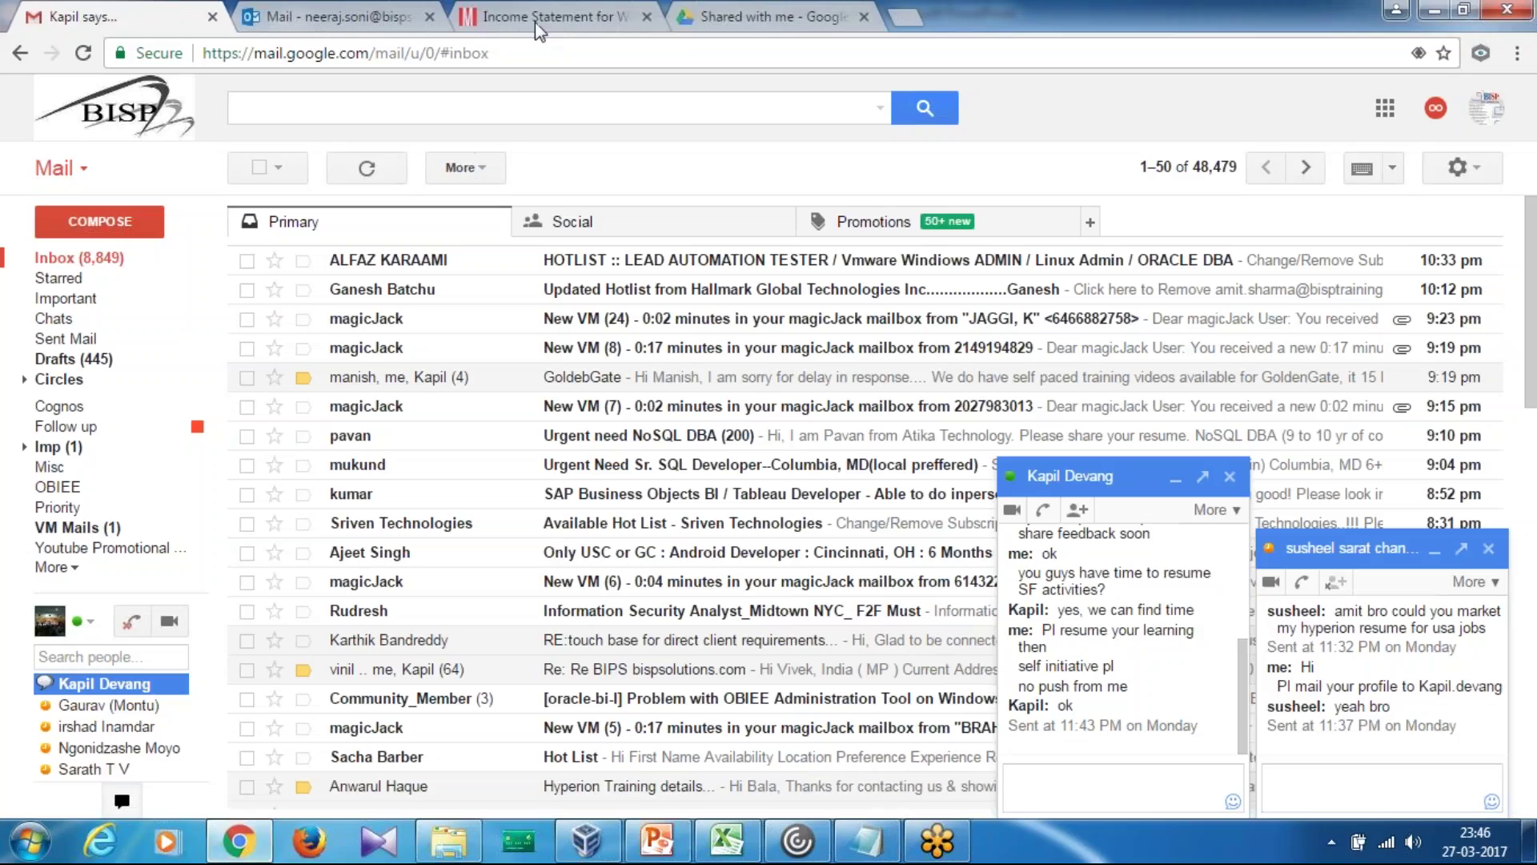
pyautogui.click(315, 24)
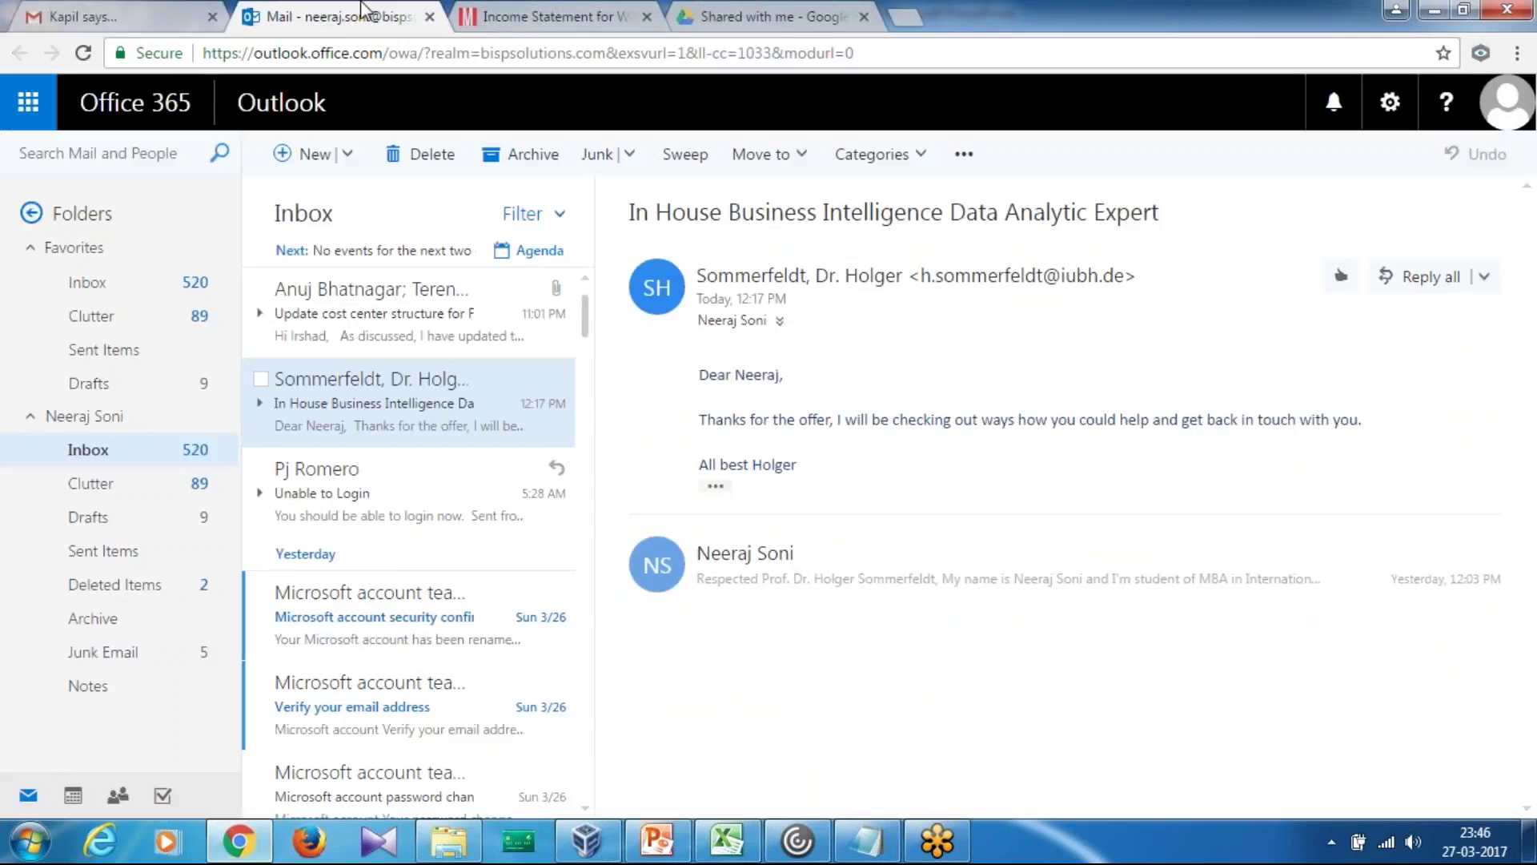
pyautogui.click(771, 16)
pyautogui.click(552, 16)
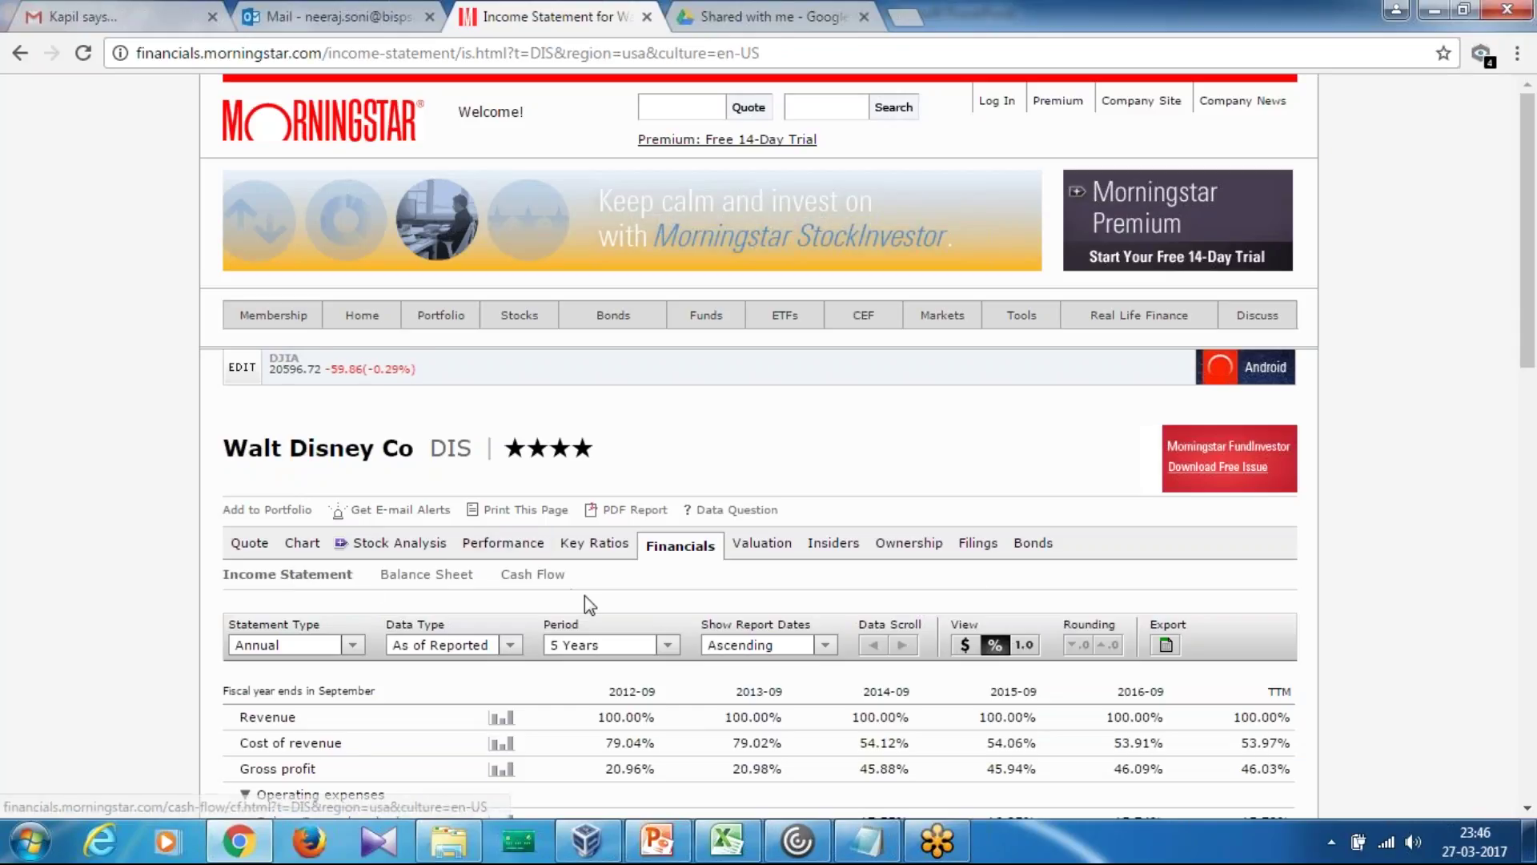
pyautogui.click(1528, 809)
pyautogui.click(1528, 810)
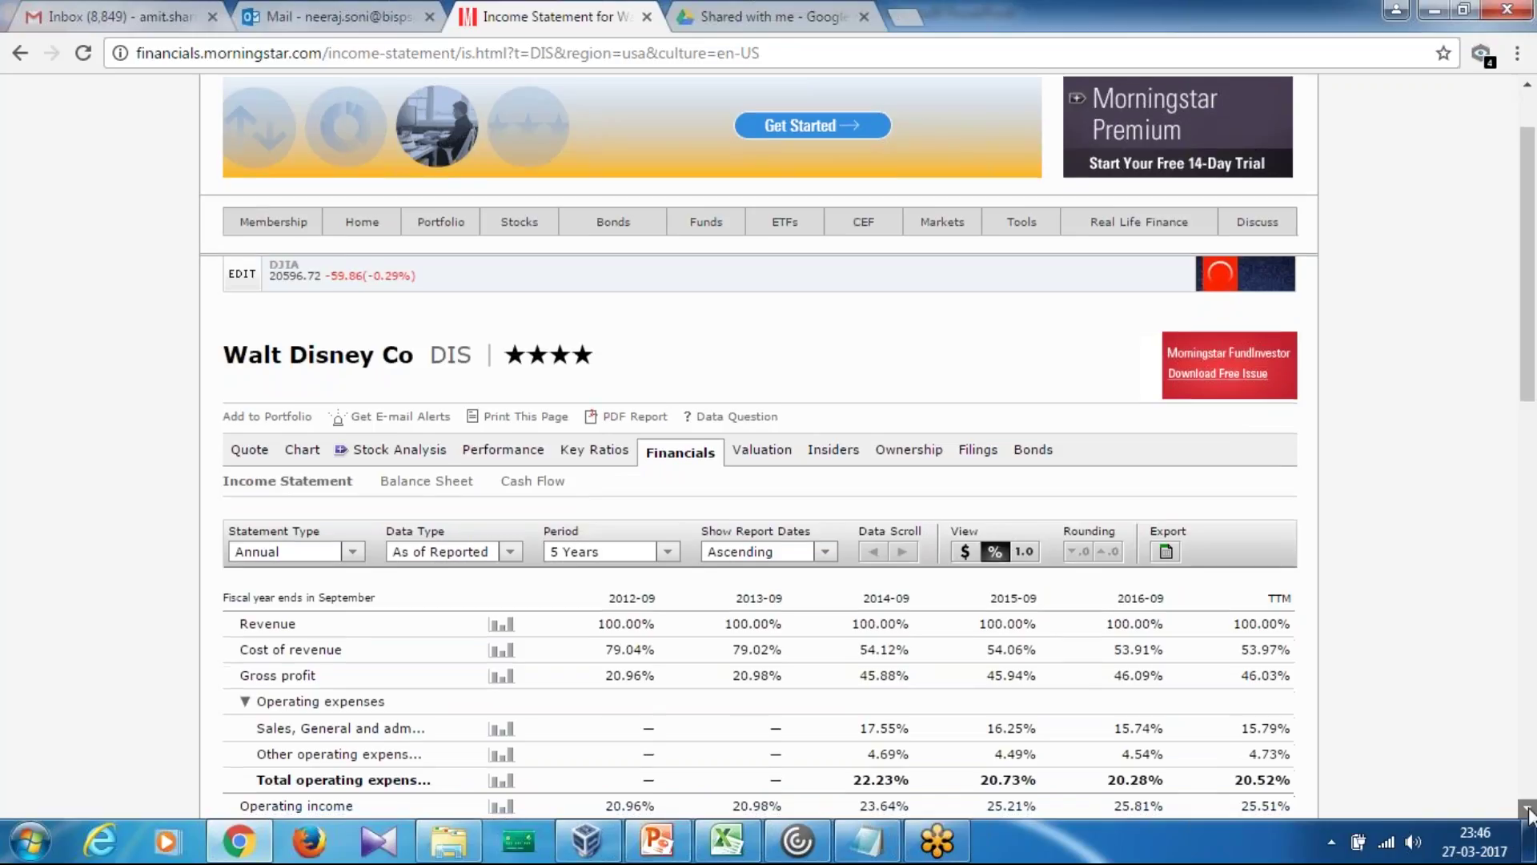
pyautogui.click(1528, 810)
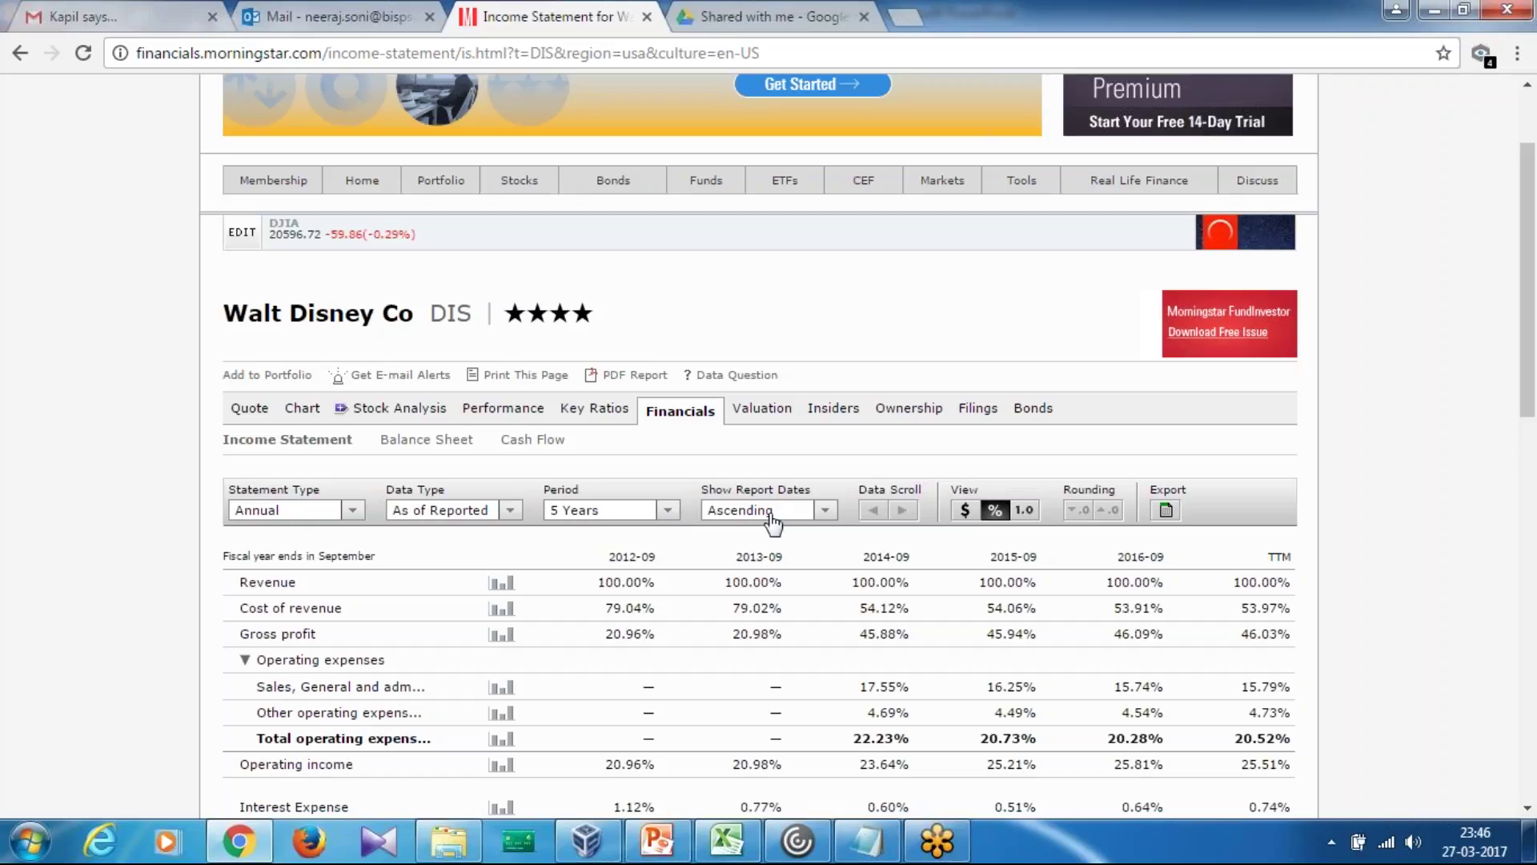
# - Show the figures in USD millions and export the statement to a spreadsheet
pyautogui.click(967, 511)
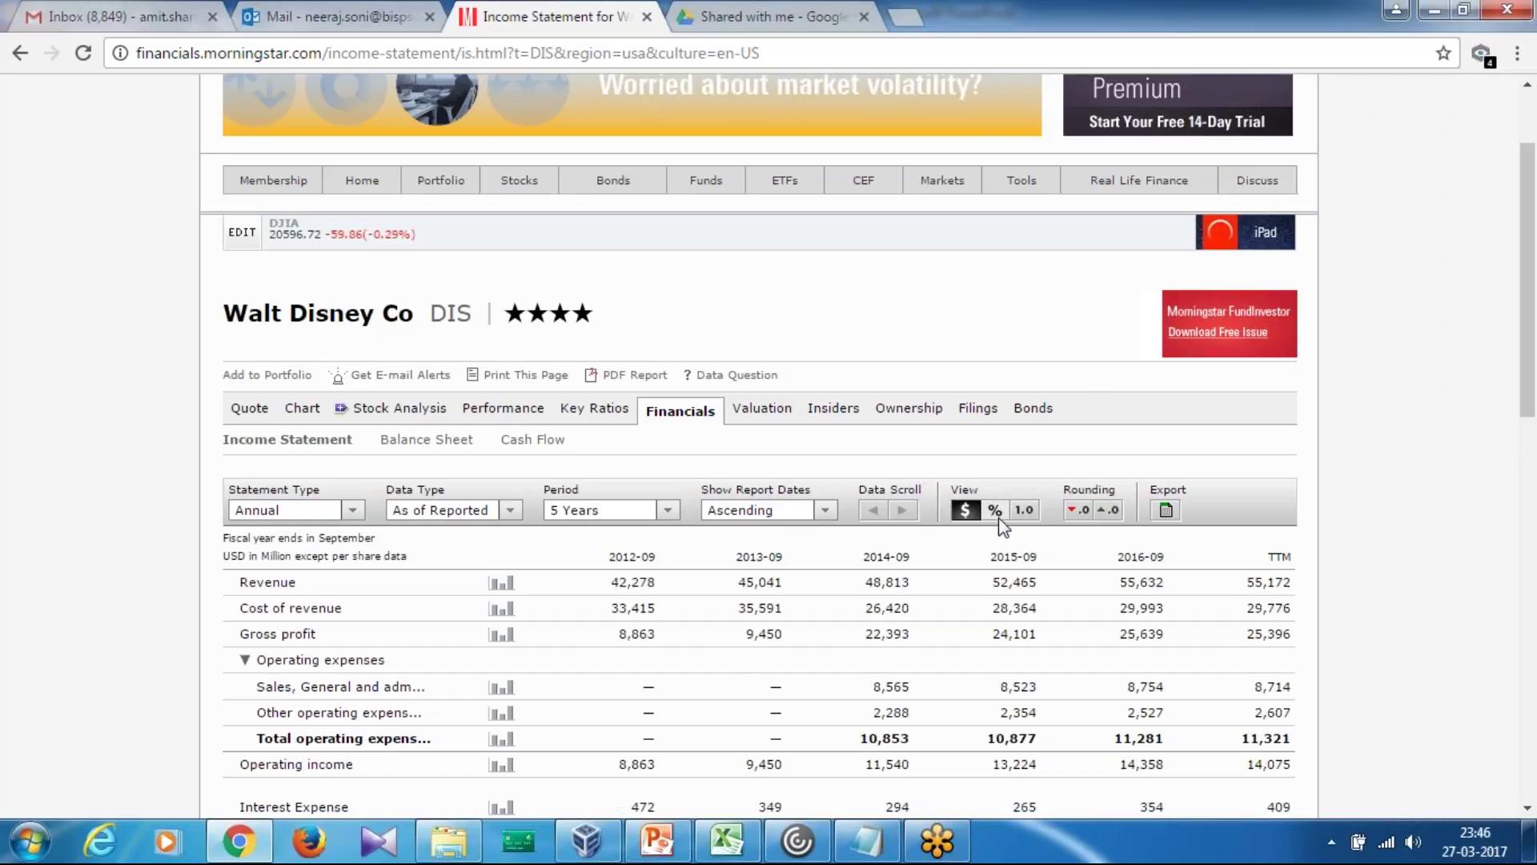
pyautogui.click(993, 513)
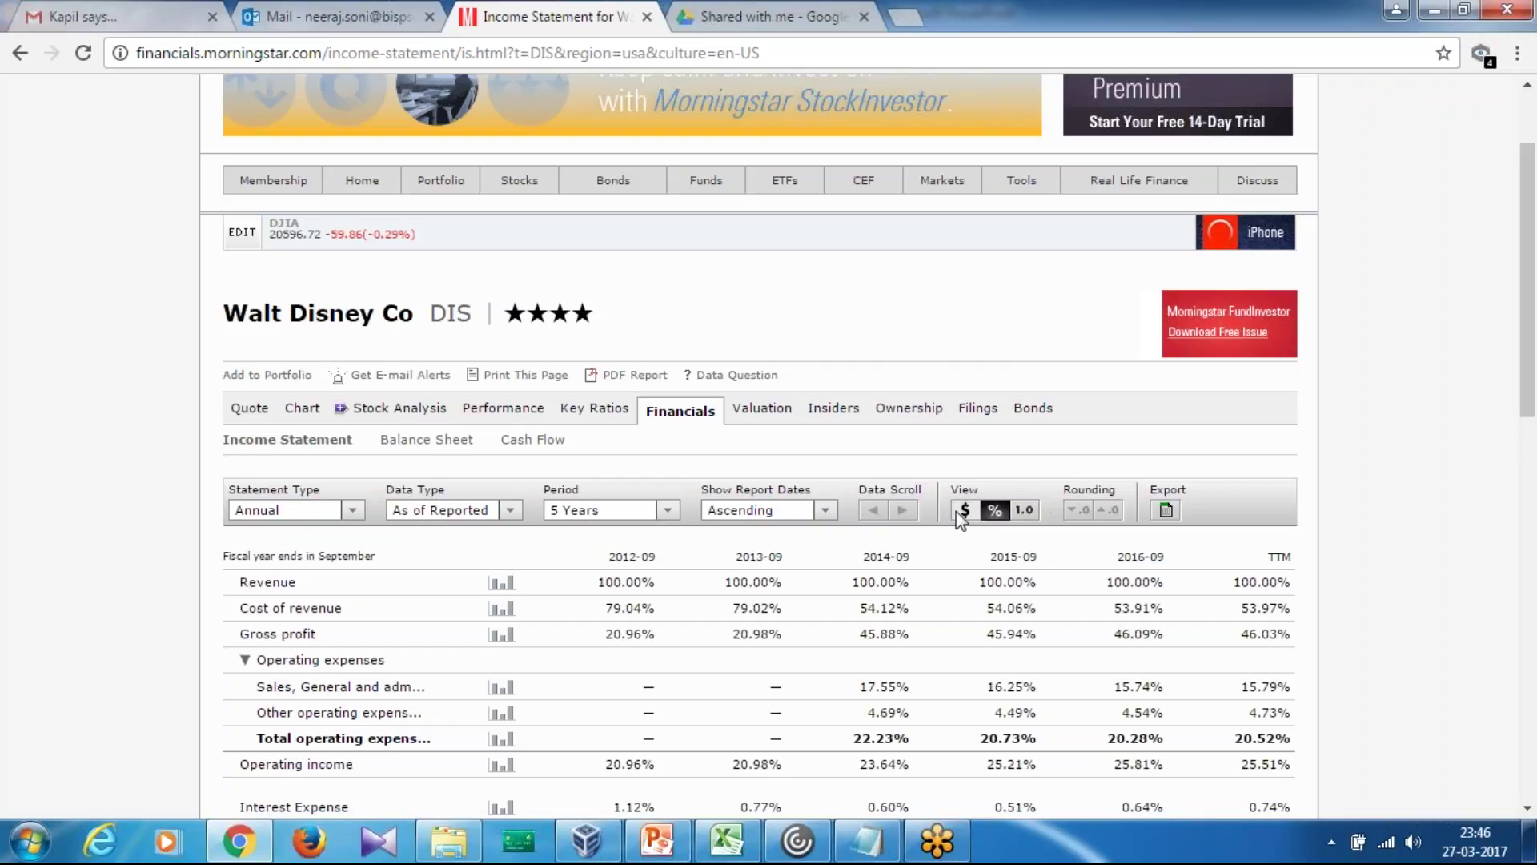
pyautogui.click(966, 512)
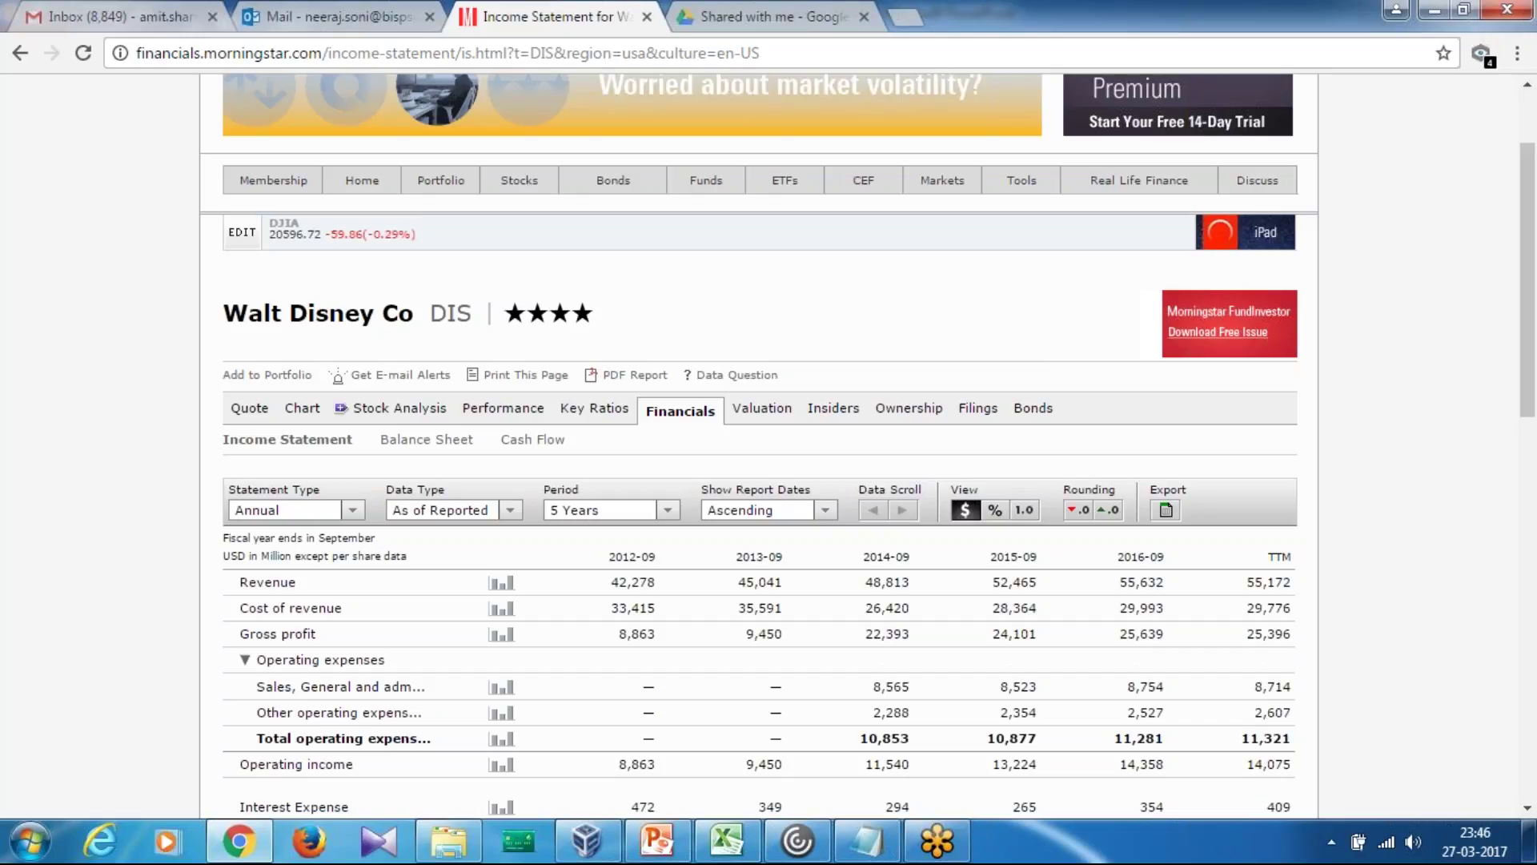
pyautogui.click(1167, 512)
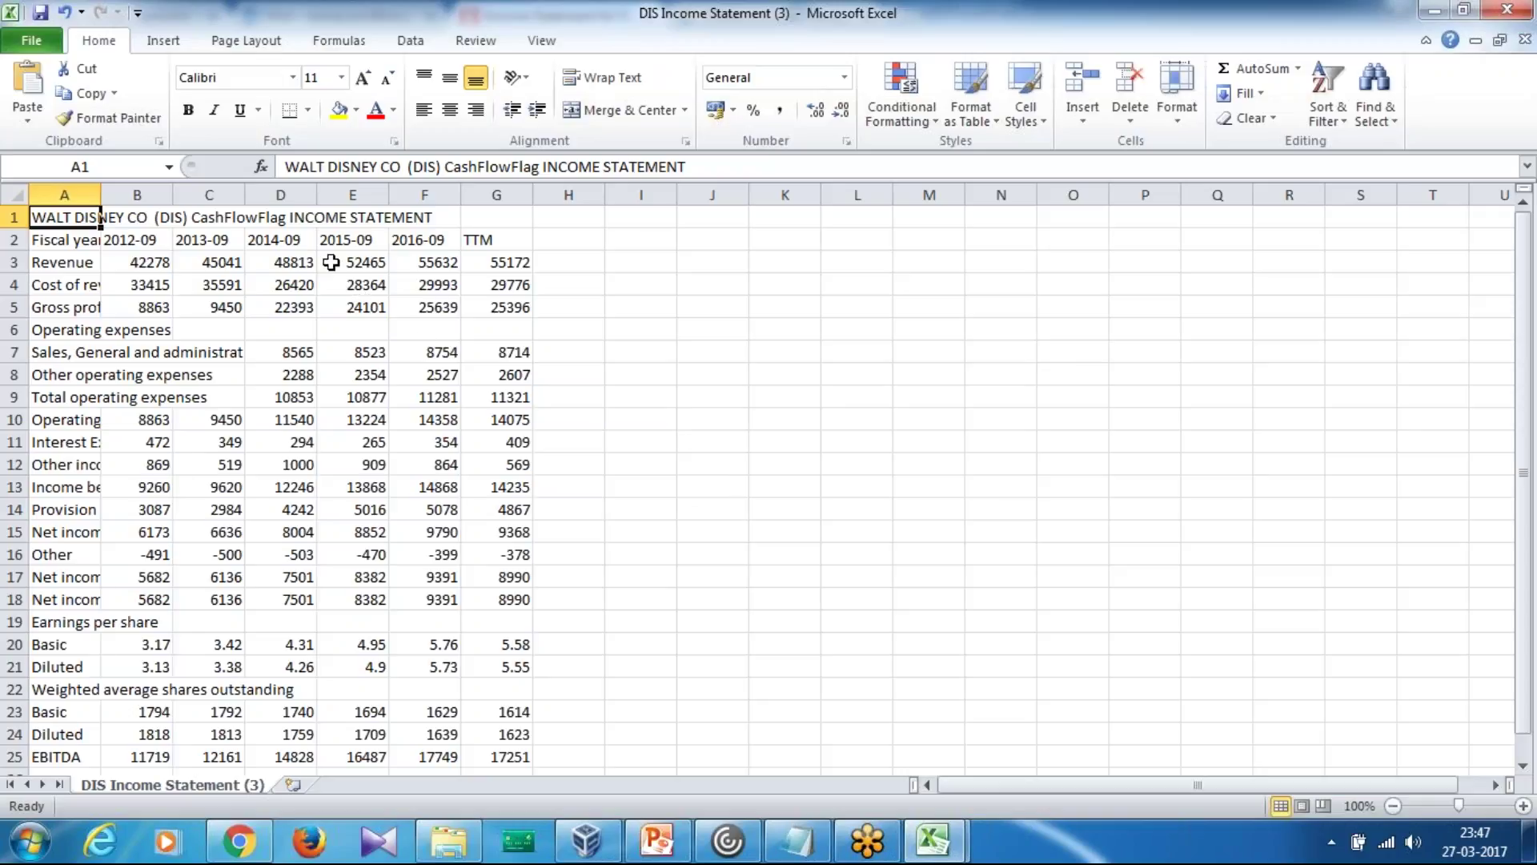
# - Auto-fit column A and review the labels and the 2012-09 to 2016-09 year headers
pyautogui.click(101, 196)
pyautogui.doubleClick(102, 195)
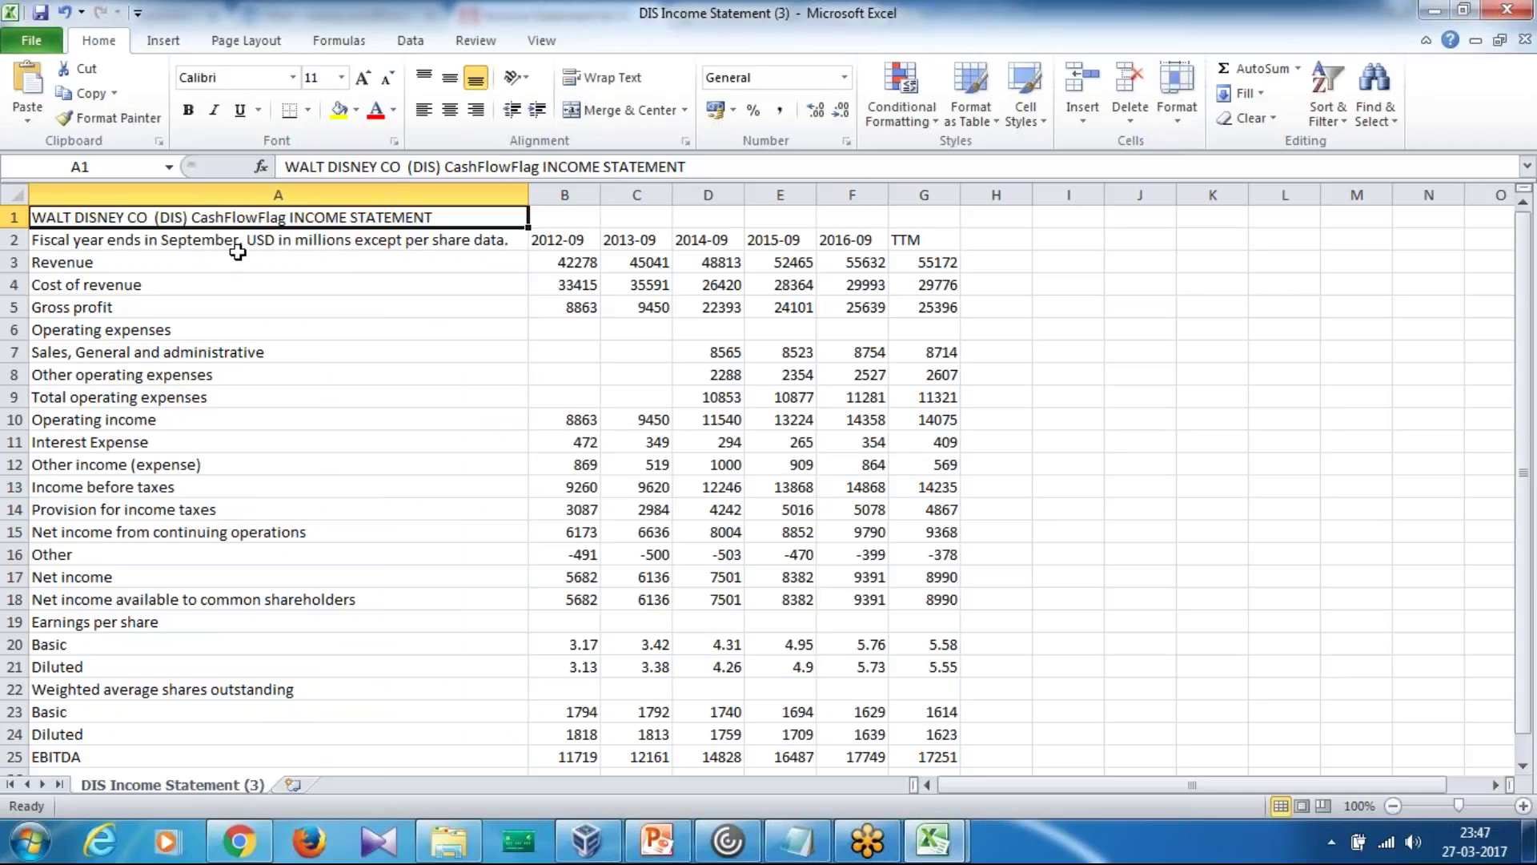
pyautogui.click(238, 253)
pyautogui.moveTo(237, 253); pyautogui.dragTo(238, 309)
pyautogui.press('Up')
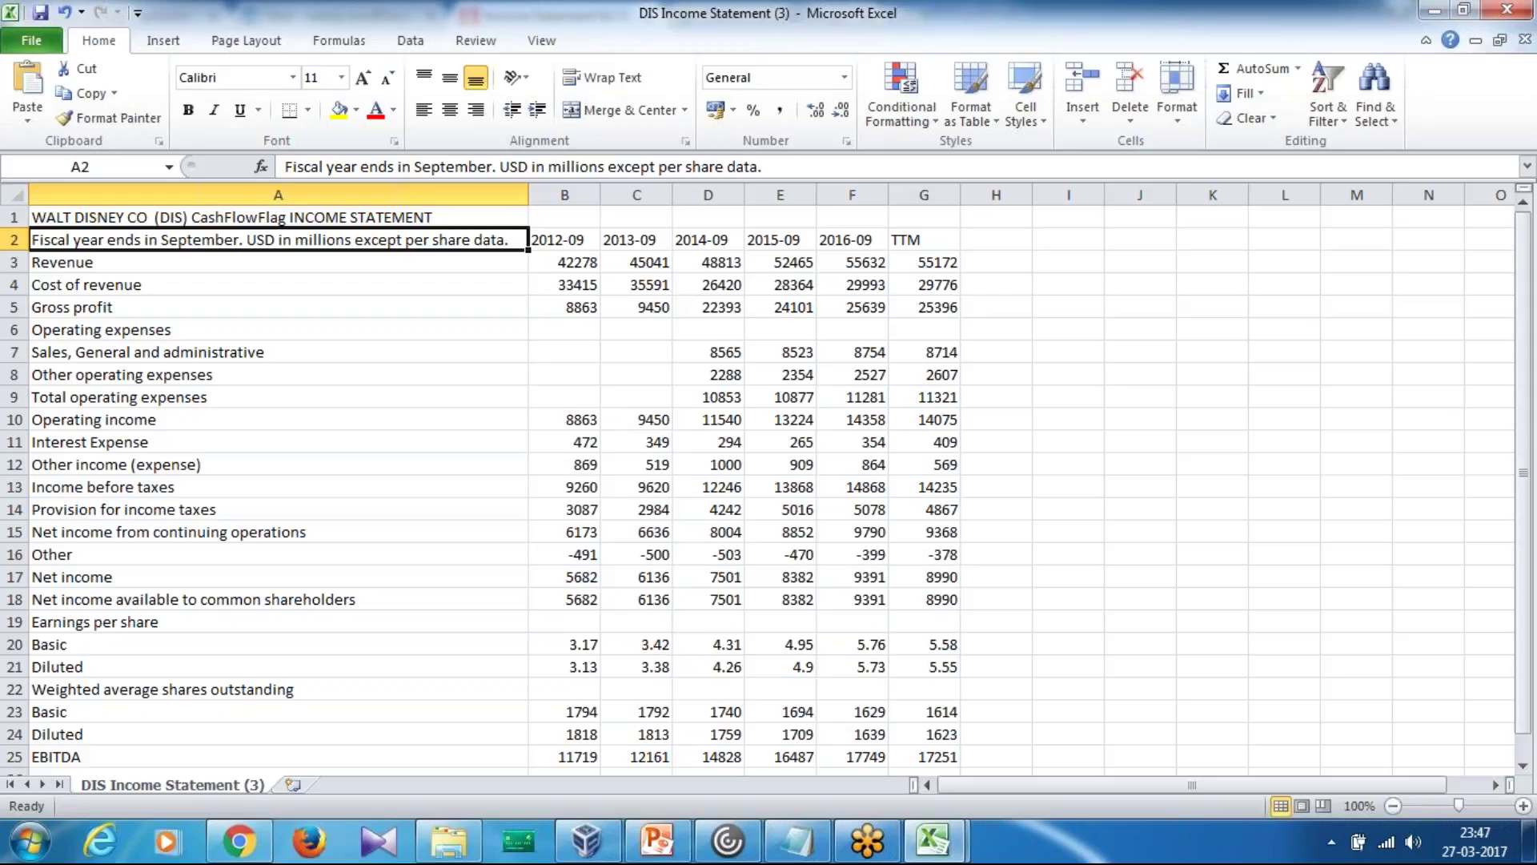
pyautogui.press('Down')
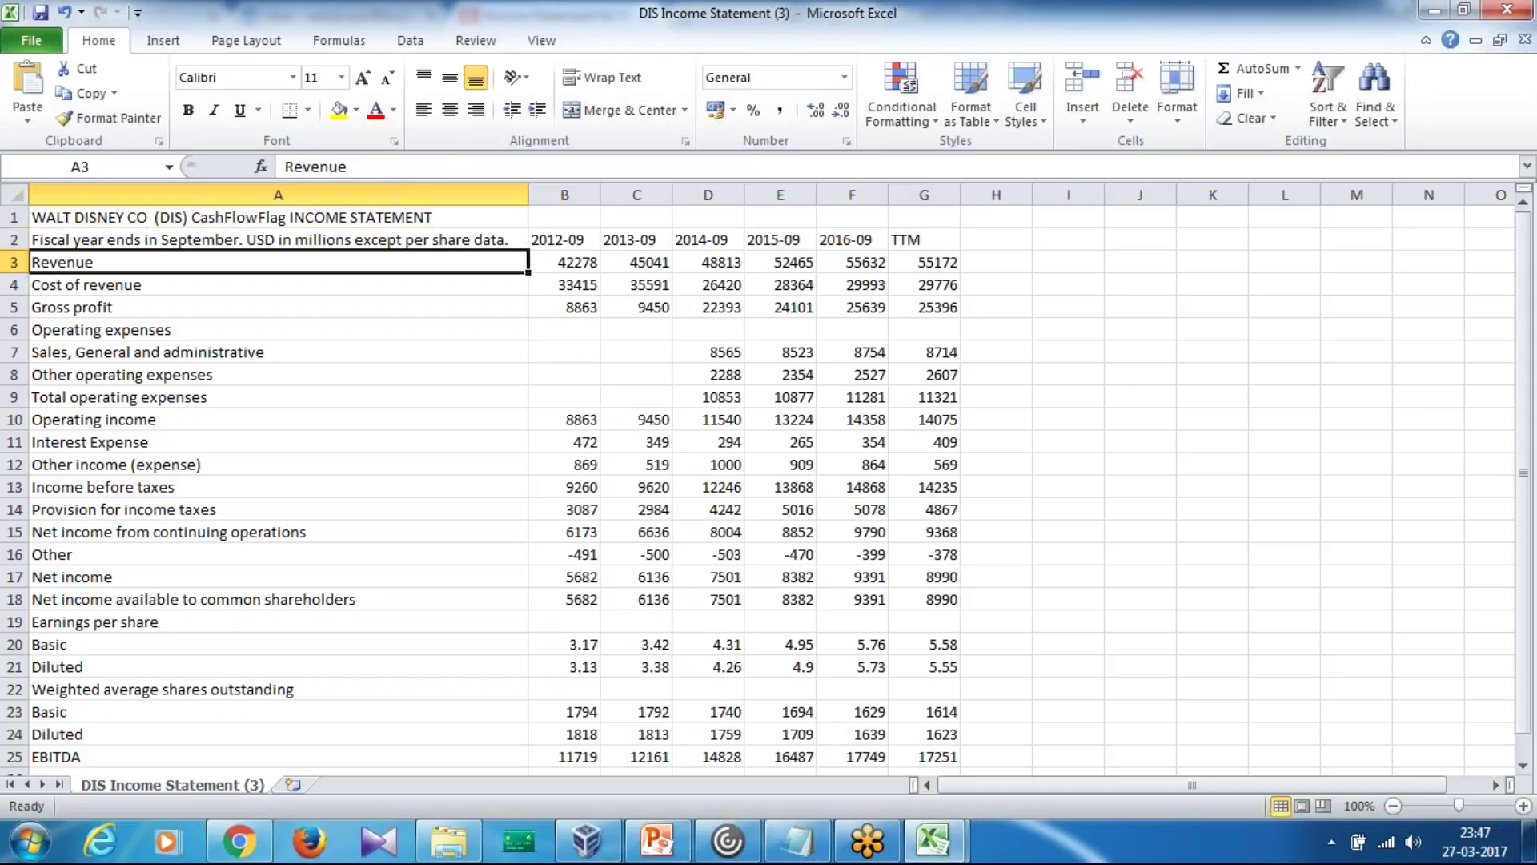
pyautogui.click(570, 237)
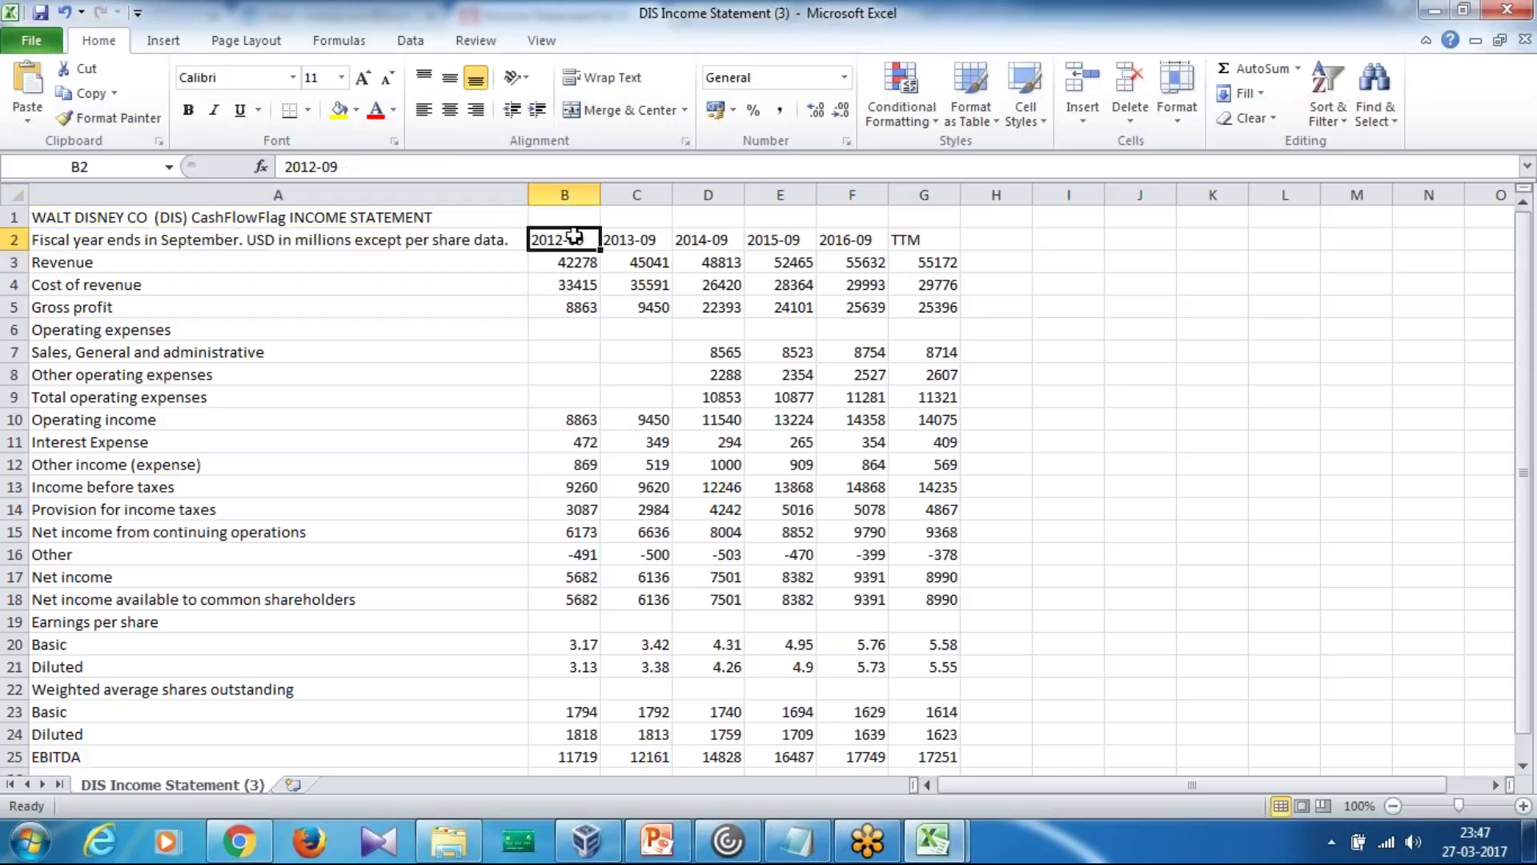
pyautogui.press('Right')
pyautogui.press('Right')
pyautogui.press('Right')
pyautogui.press('Right')
pyautogui.press('Left')
pyautogui.press('Left')
pyautogui.press('Left')
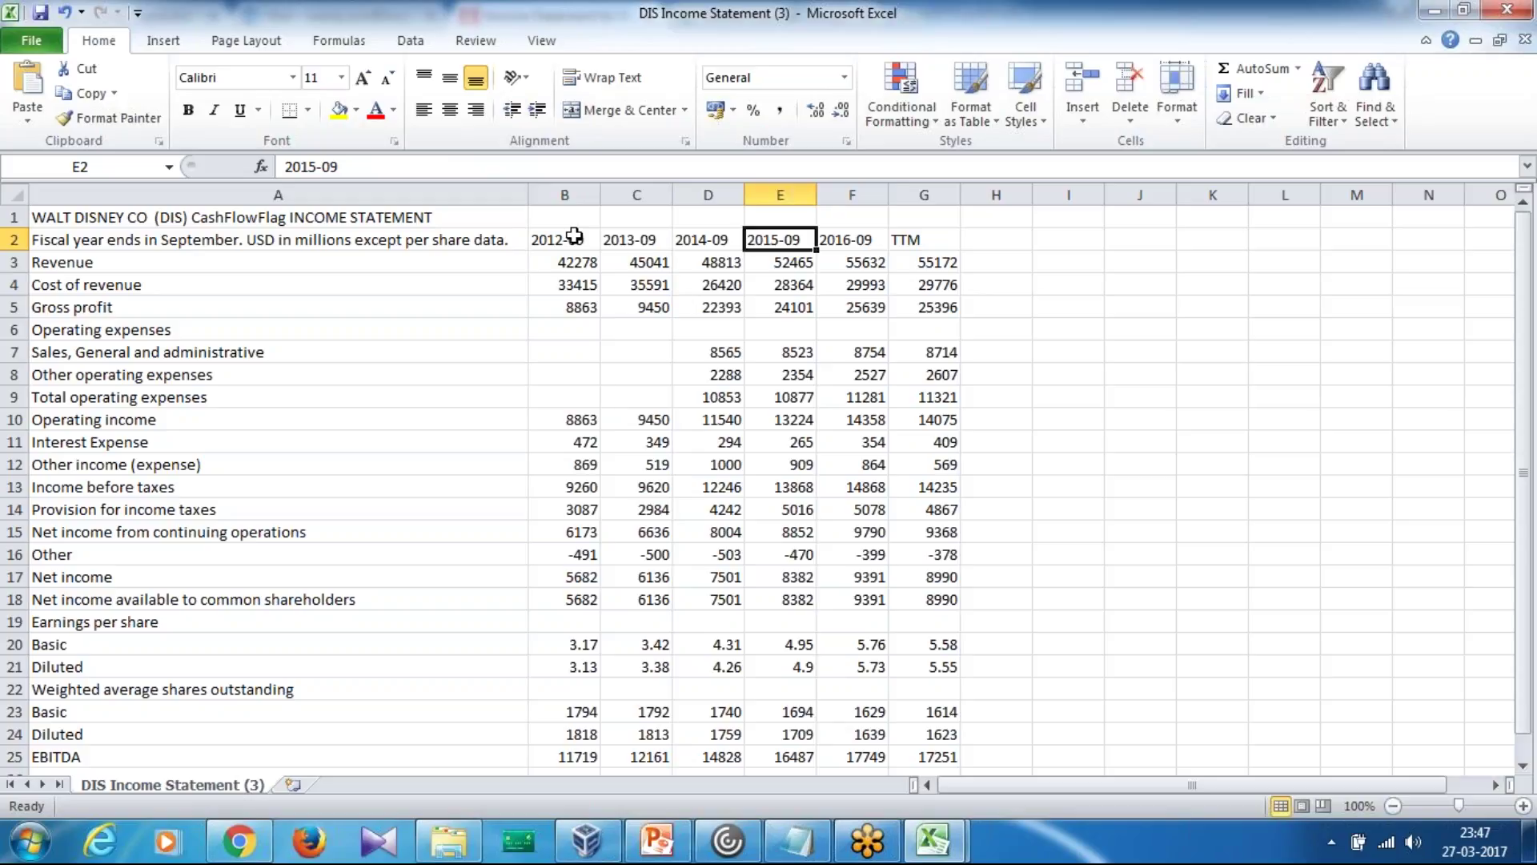
pyautogui.press('Left')
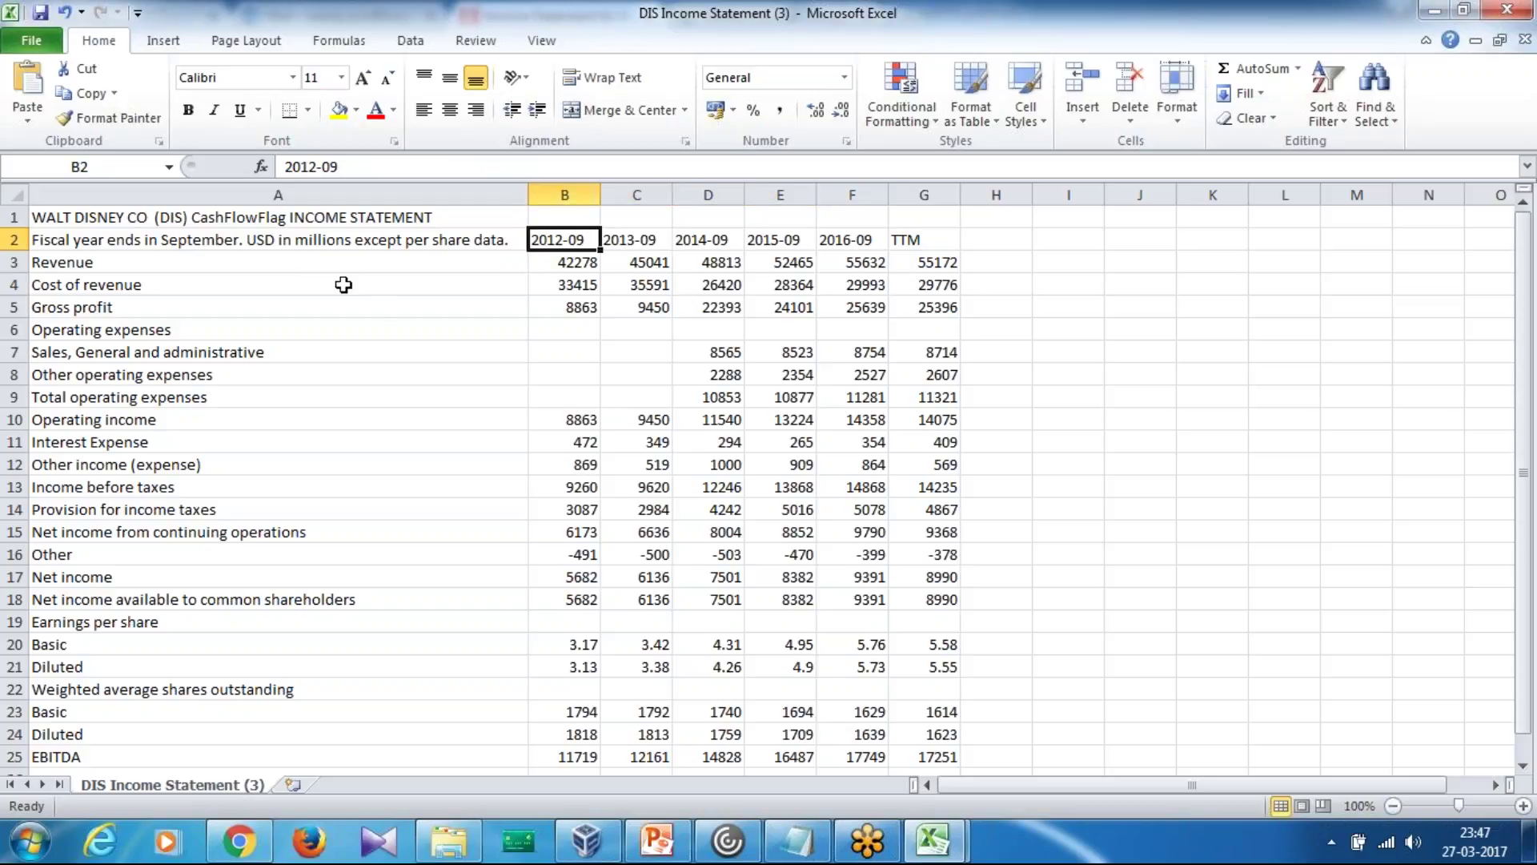
# - Copy the labels A3:A25, Revenue through EBITDA, and insert a blank new worksheet
pyautogui.click(312, 267)
pyautogui.hotkey('ctrl', 'shift', 'Down')
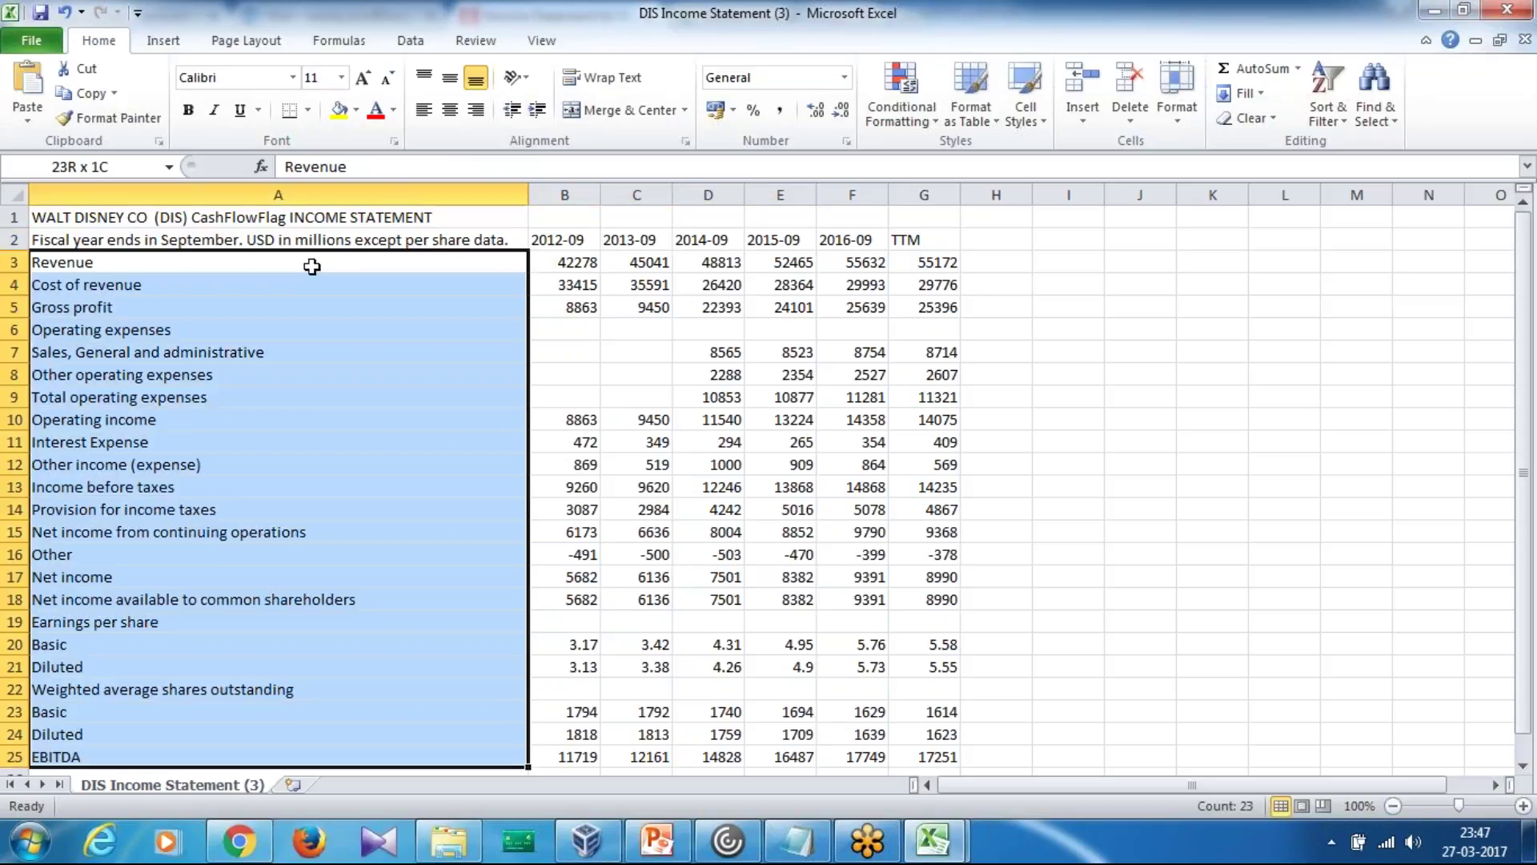
pyautogui.hotkey('ctrl', 'c')
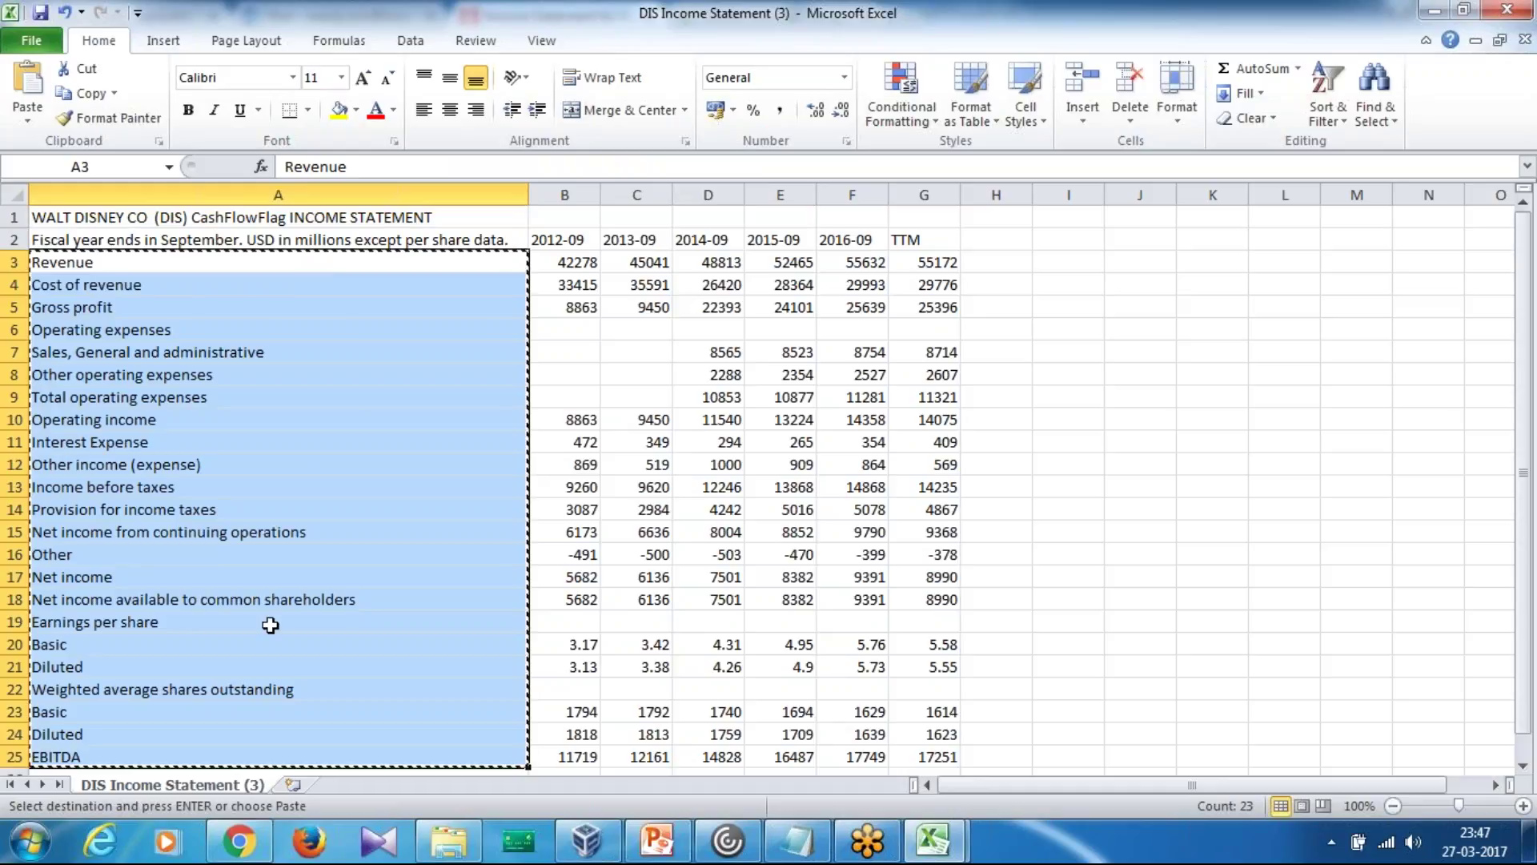
pyautogui.click(294, 786)
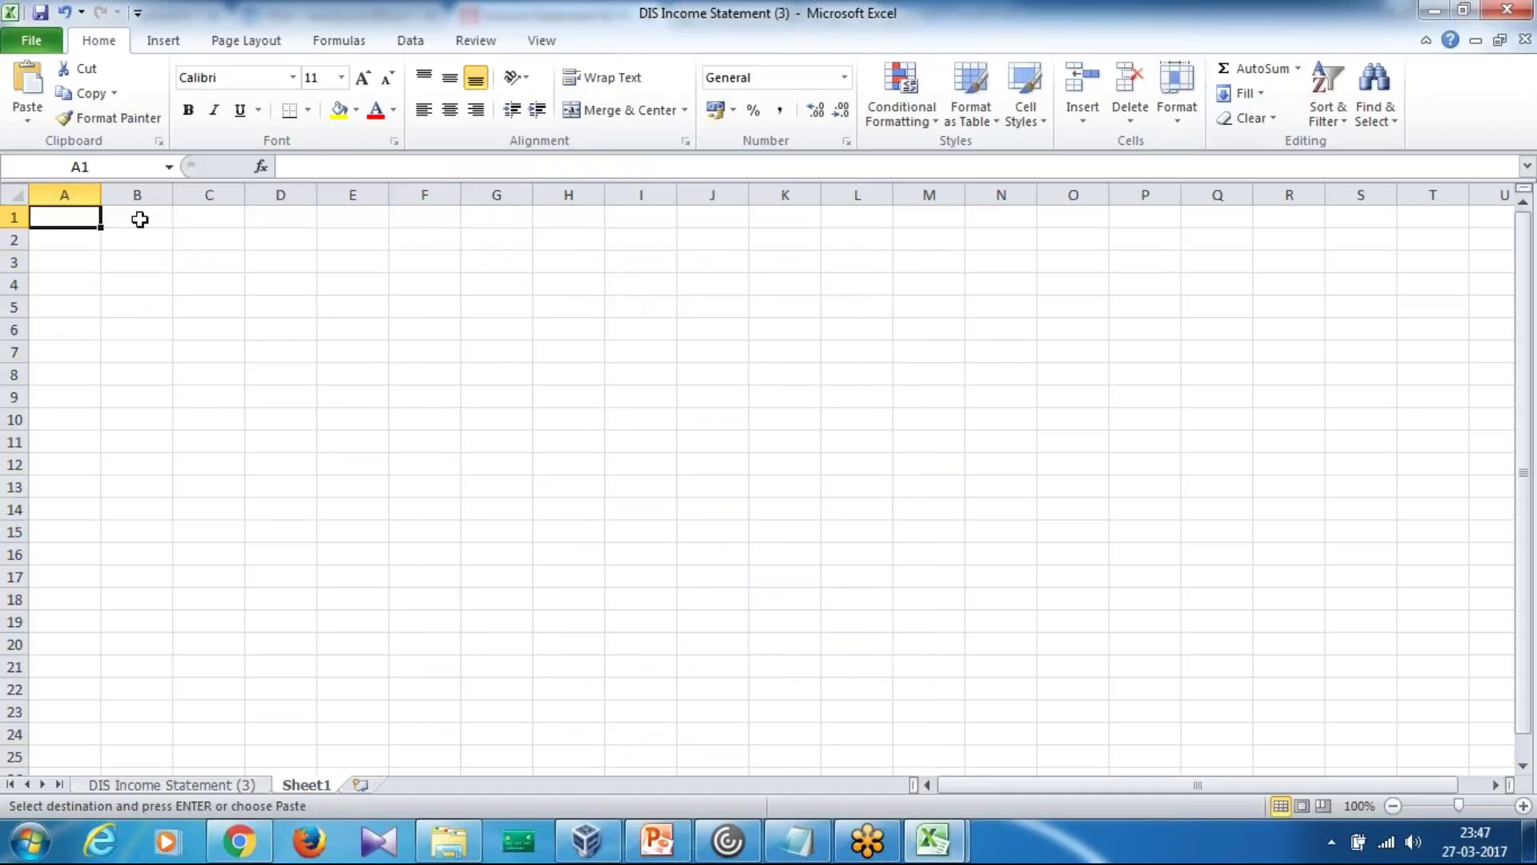
# - Paste the line-item labels transposed across row 1 of Sheet1, starting at B1
pyautogui.click(137, 216)
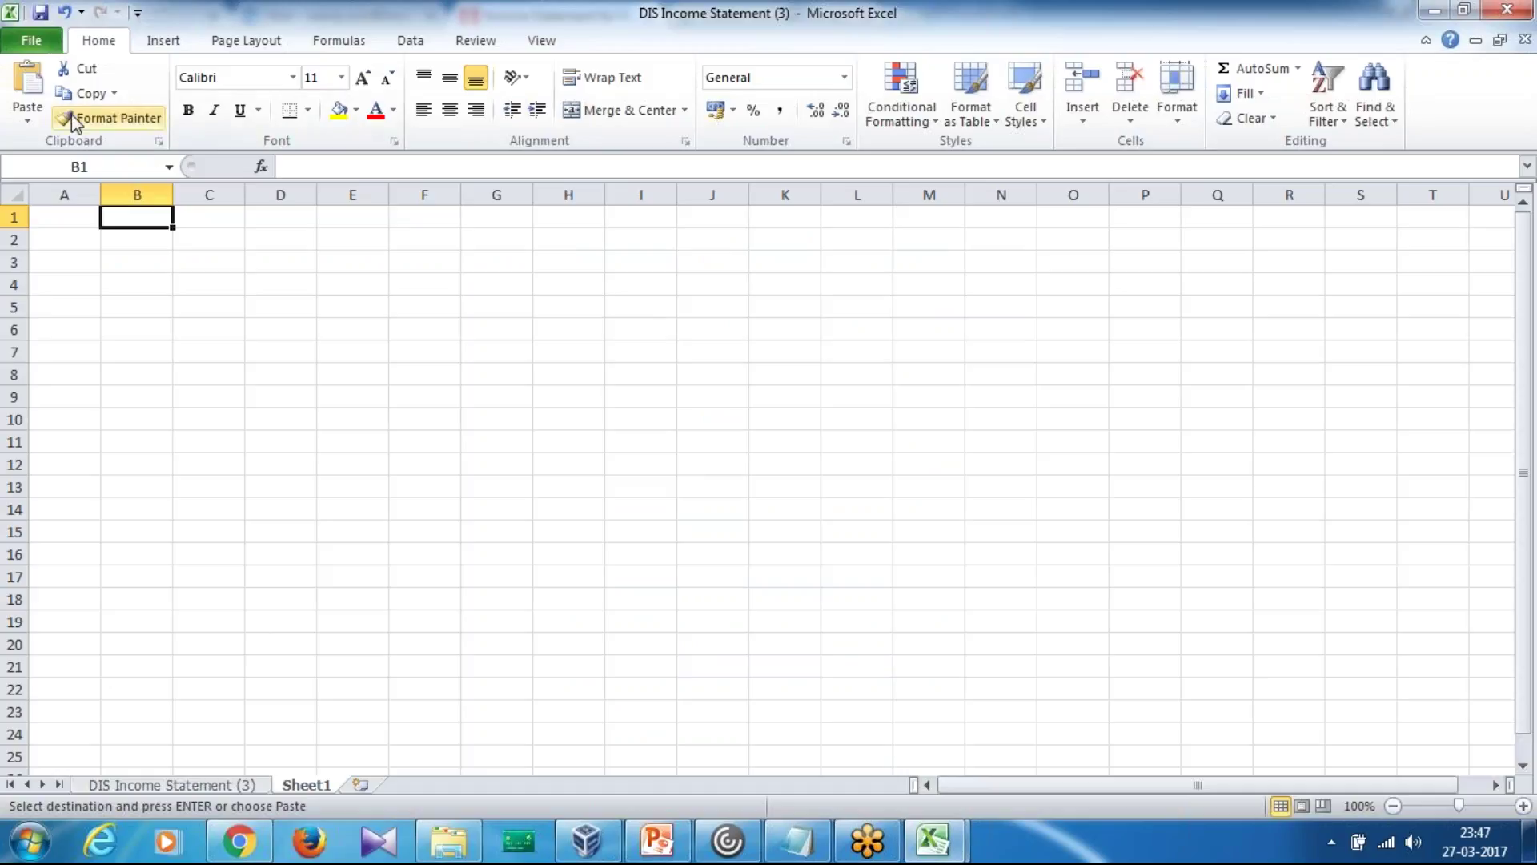
pyautogui.click(35, 117)
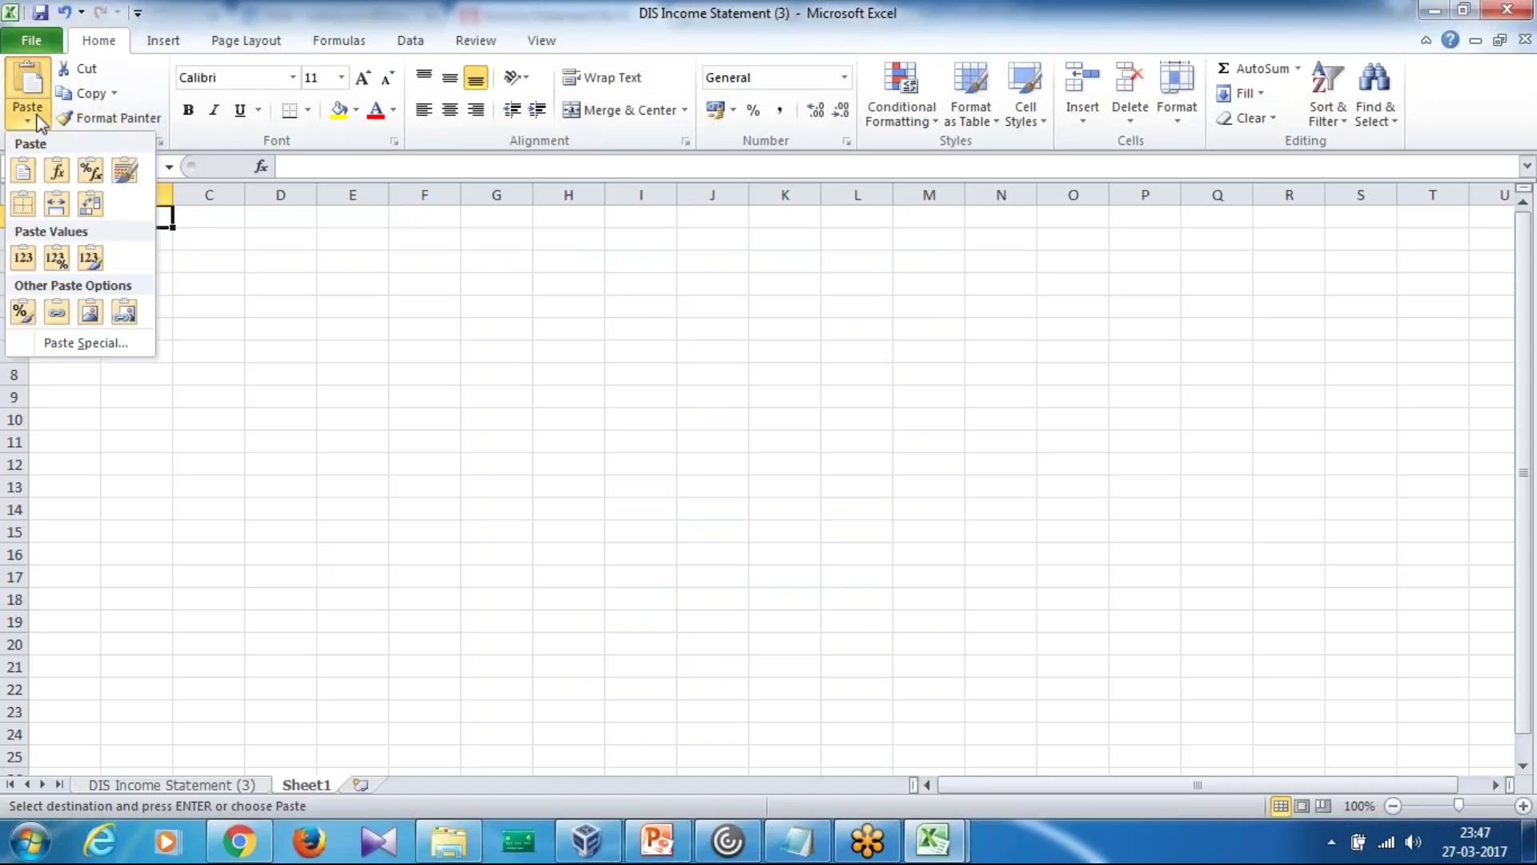
pyautogui.click(86, 342)
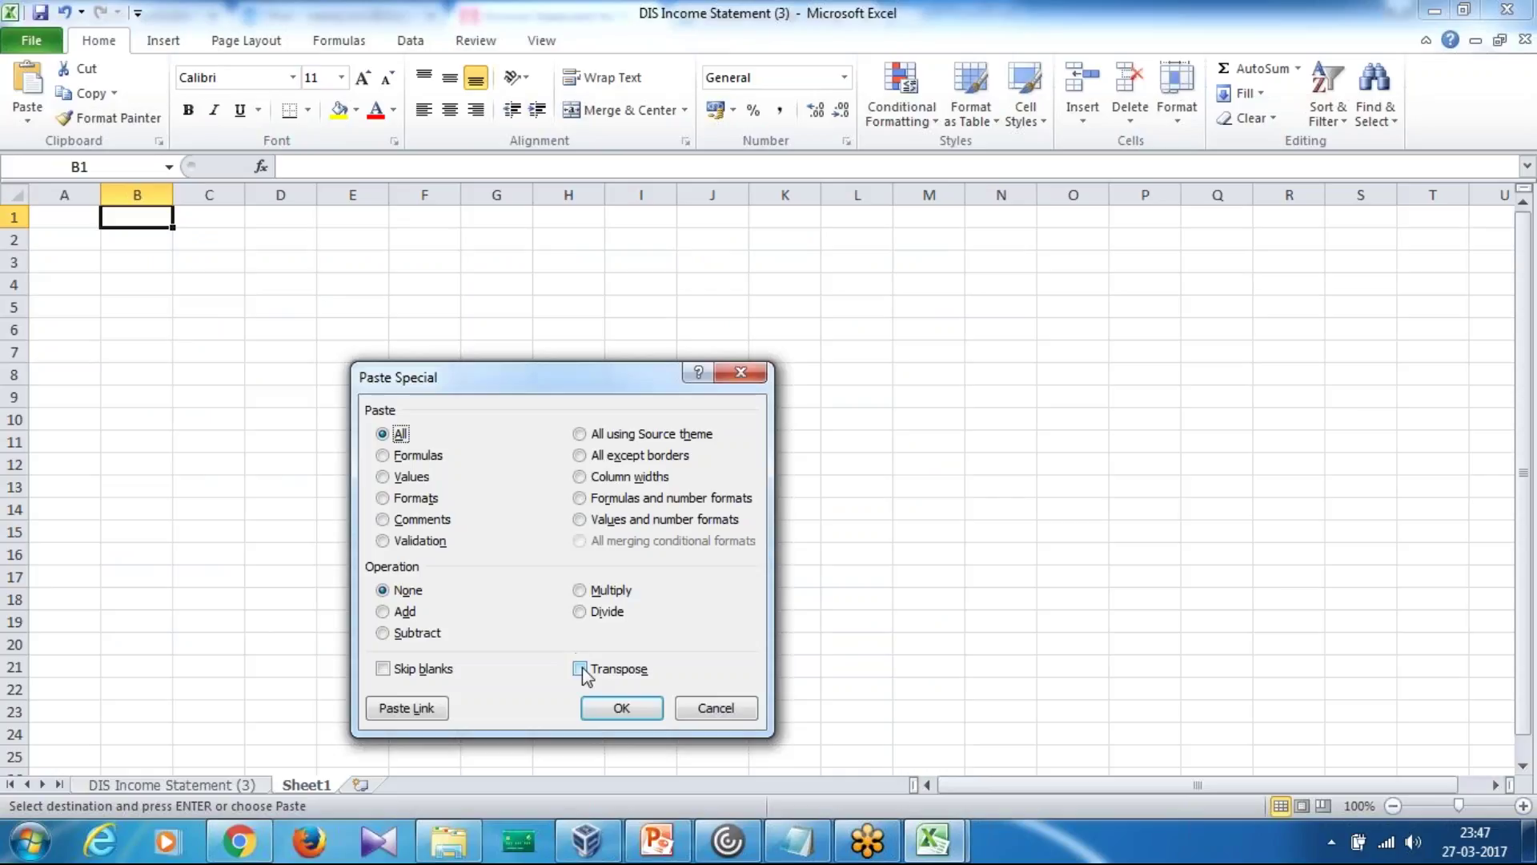
pyautogui.click(580, 668)
pyautogui.click(616, 708)
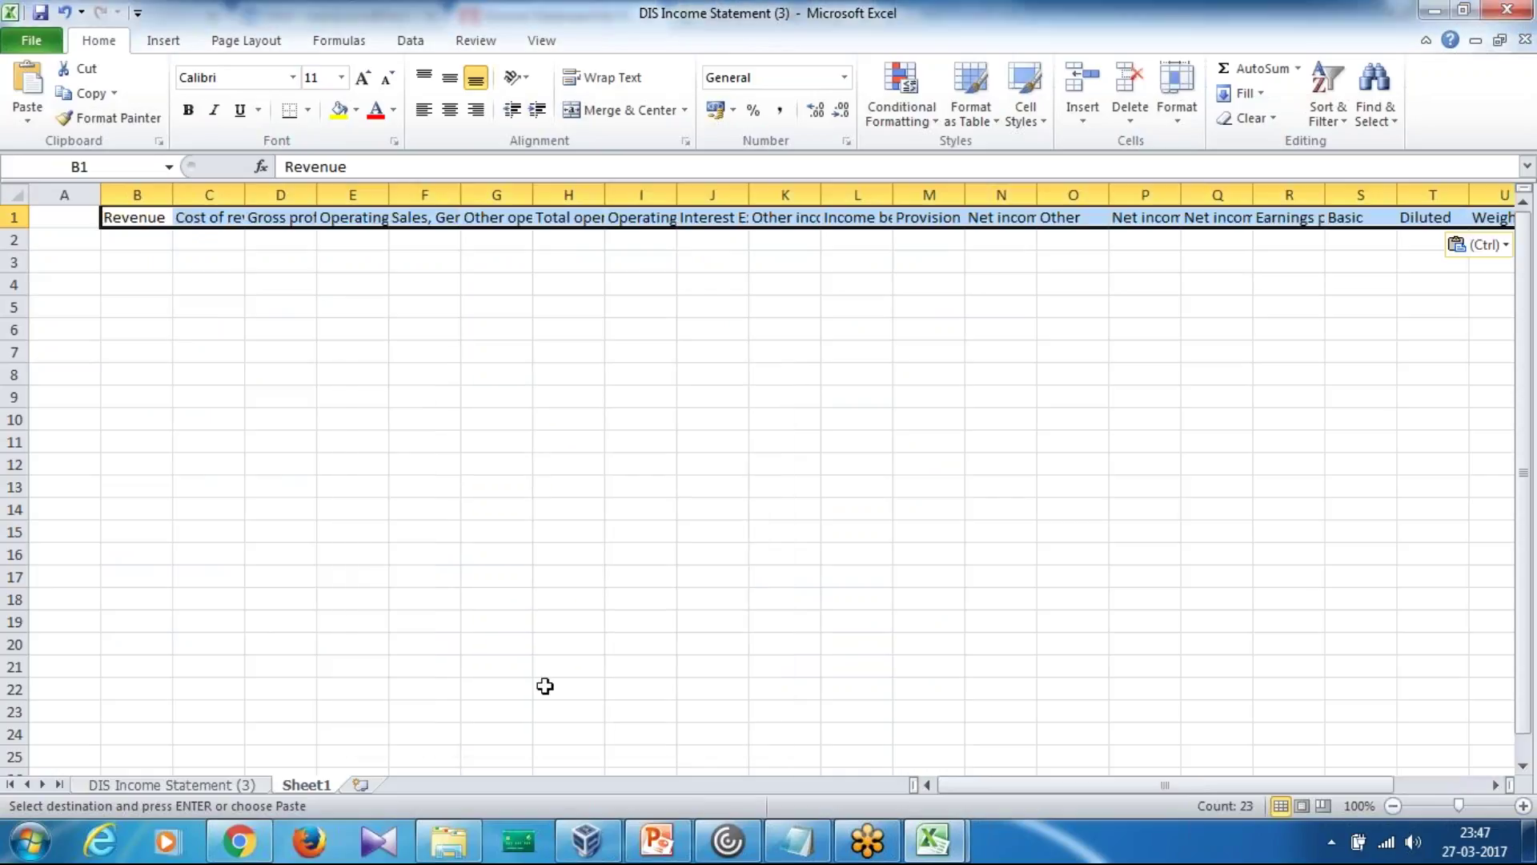
# - Copy the year headers B2:F2 from the DIS Income Statement sheet
pyautogui.click(172, 787)
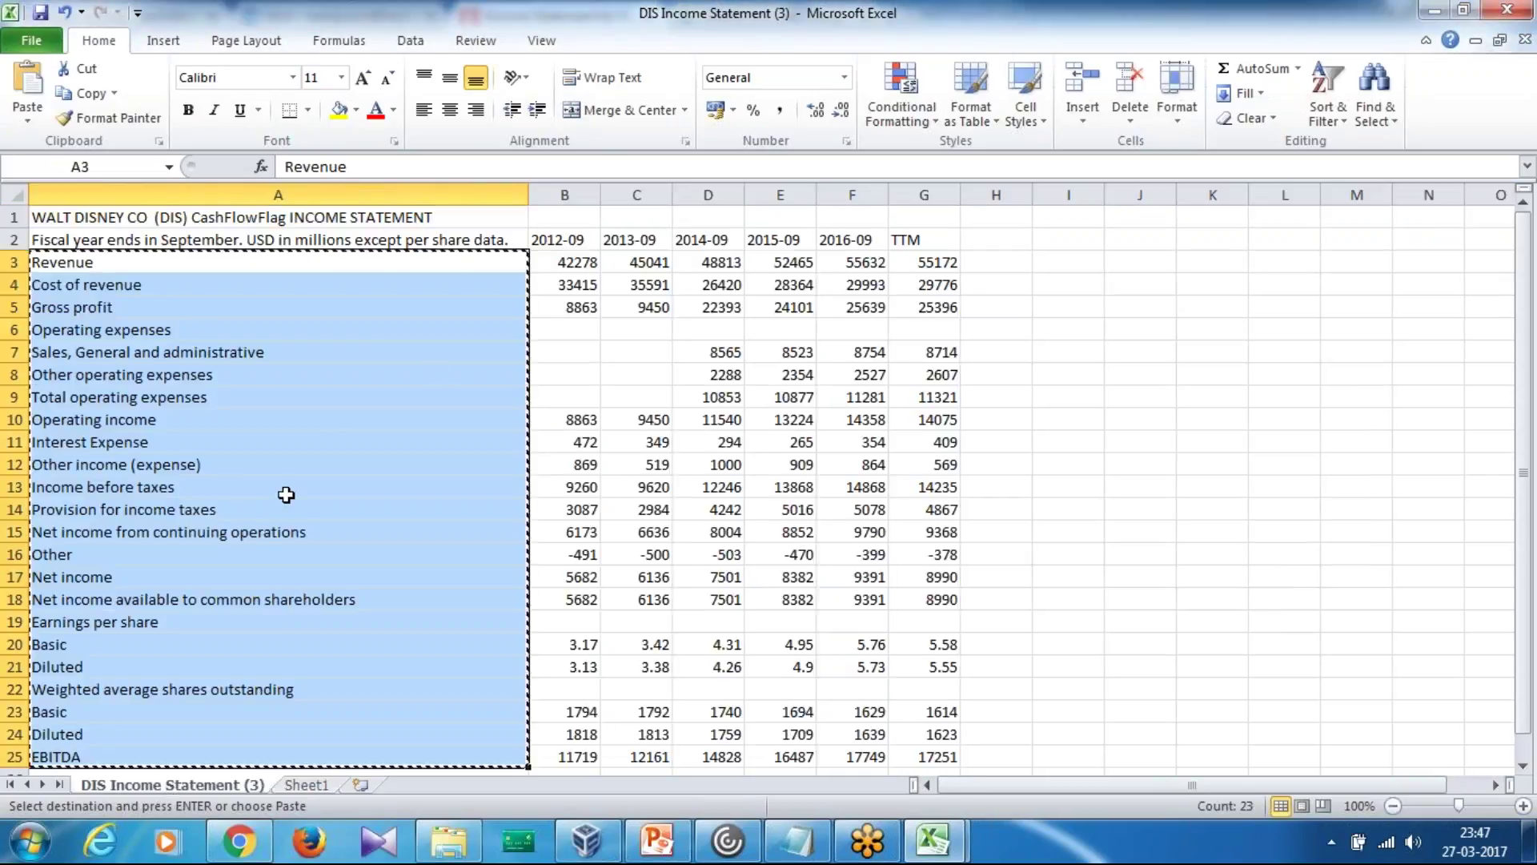
pyautogui.click(577, 238)
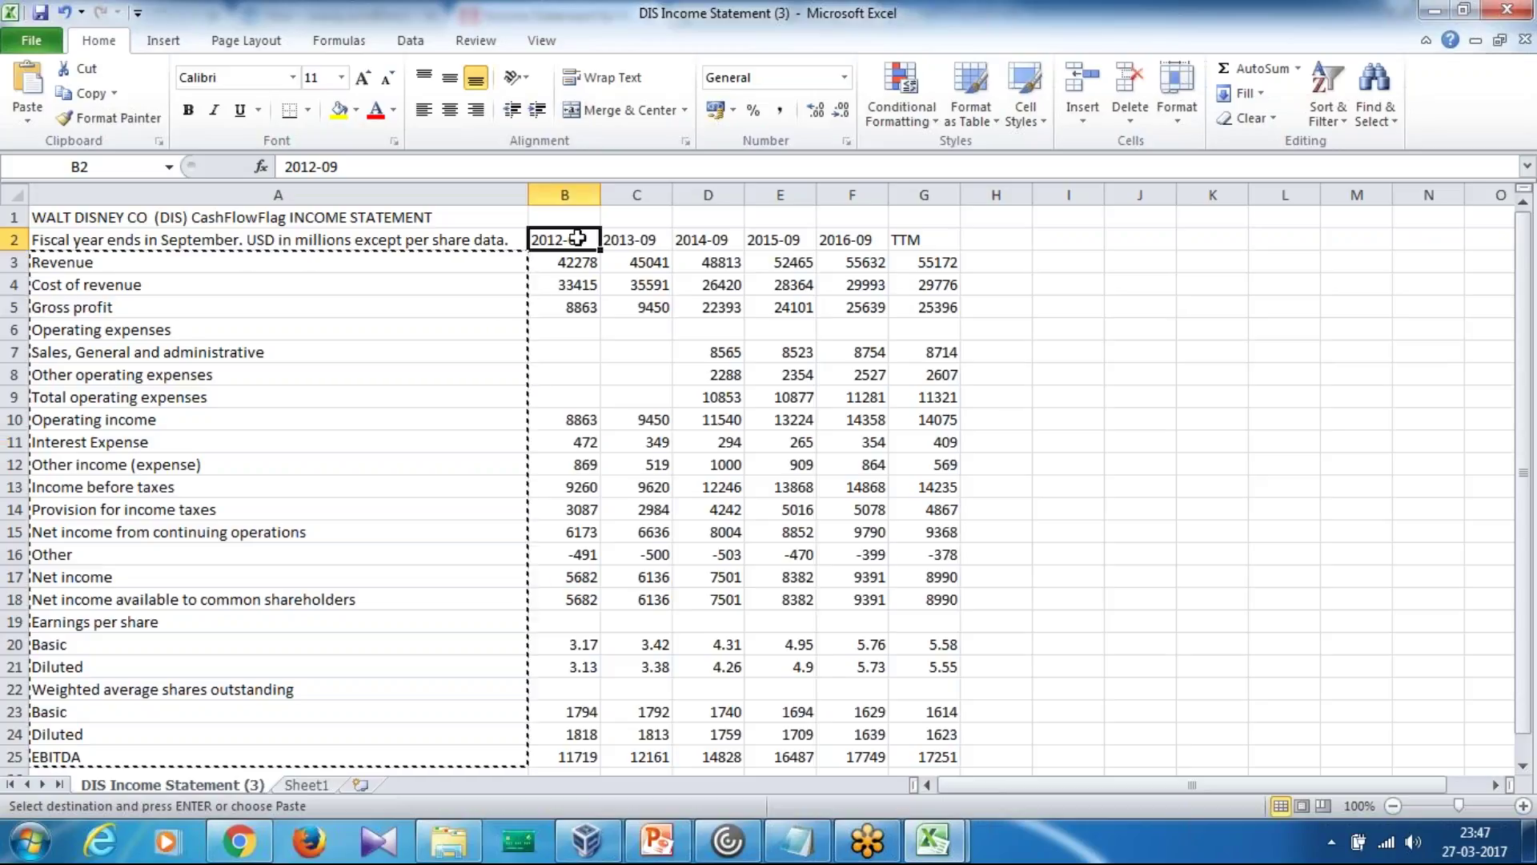
pyautogui.hotkey('shift', 'Right')
pyautogui.hotkey('shift', 'Right')
pyautogui.hotkey('shift', 'Right')
pyautogui.hotkey('shift', 'Right')
pyautogui.hotkey('ctrl', 'c')
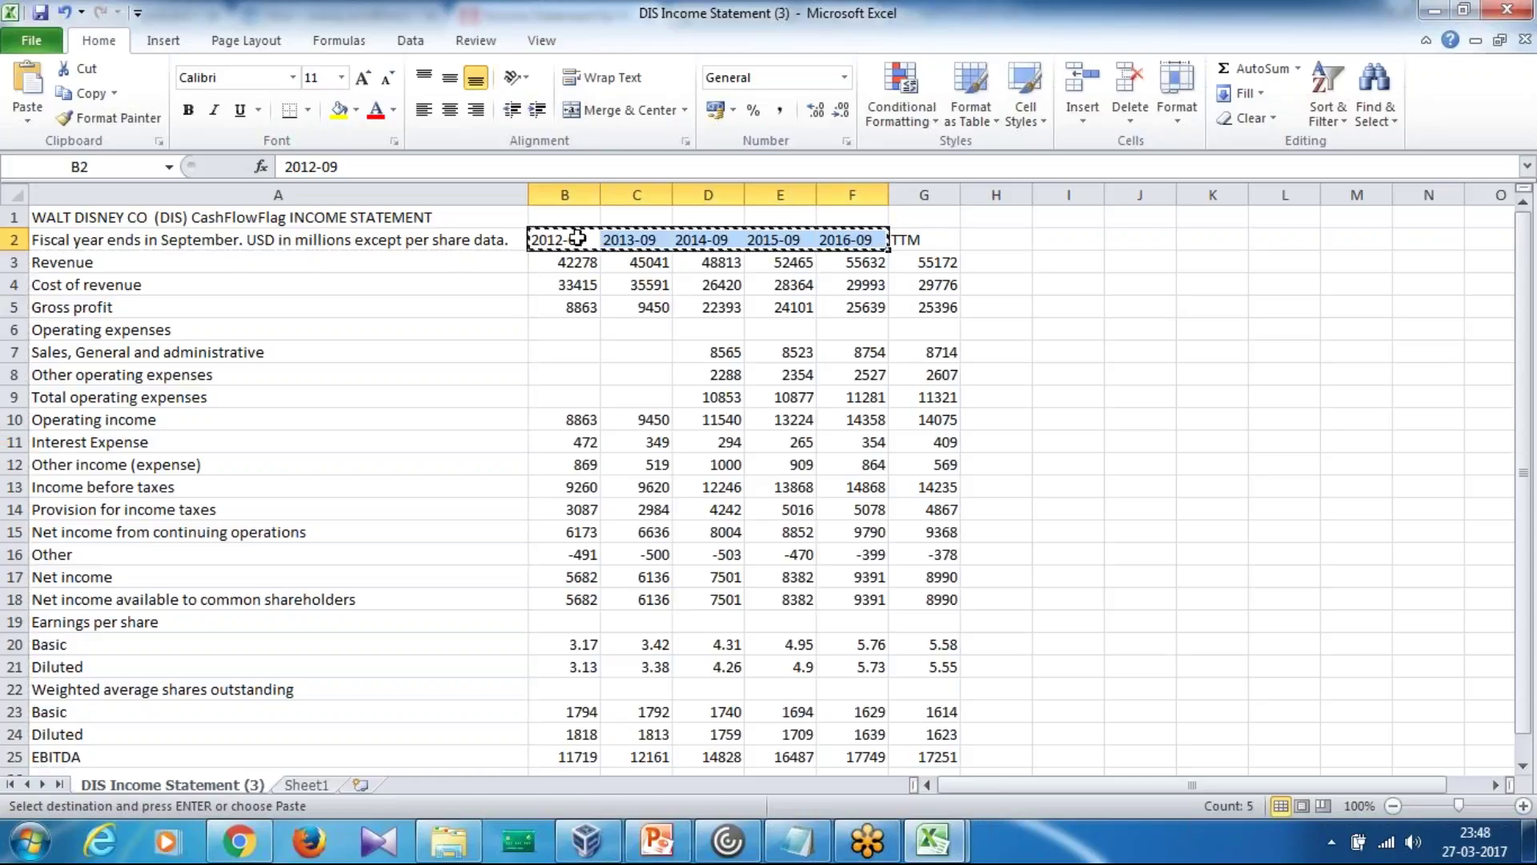
# - Paste the years transposed down column A of Sheet1, starting at A2
pyautogui.click(312, 786)
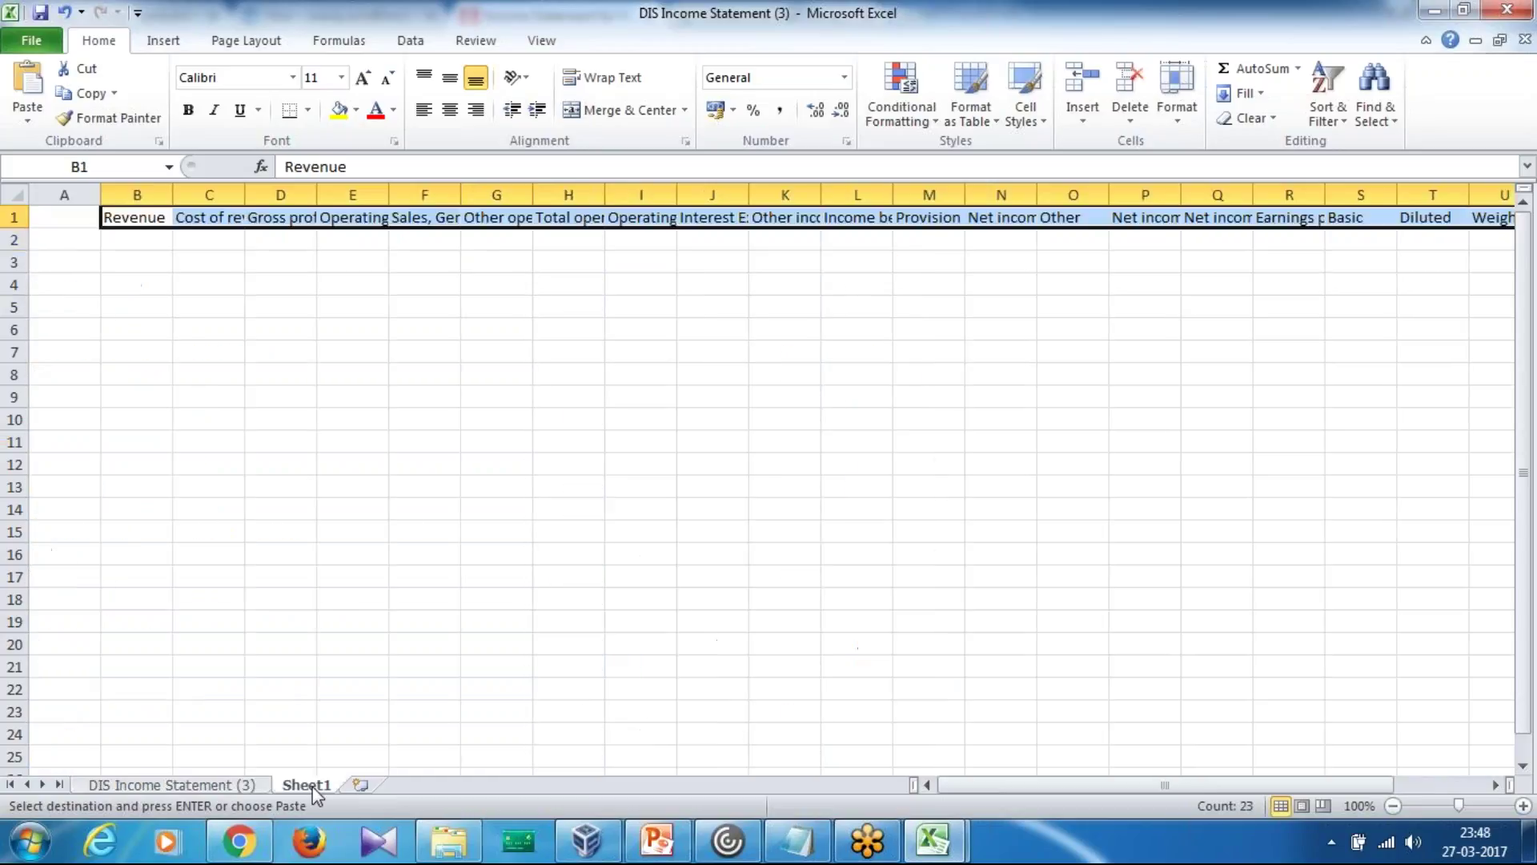
pyautogui.click(71, 243)
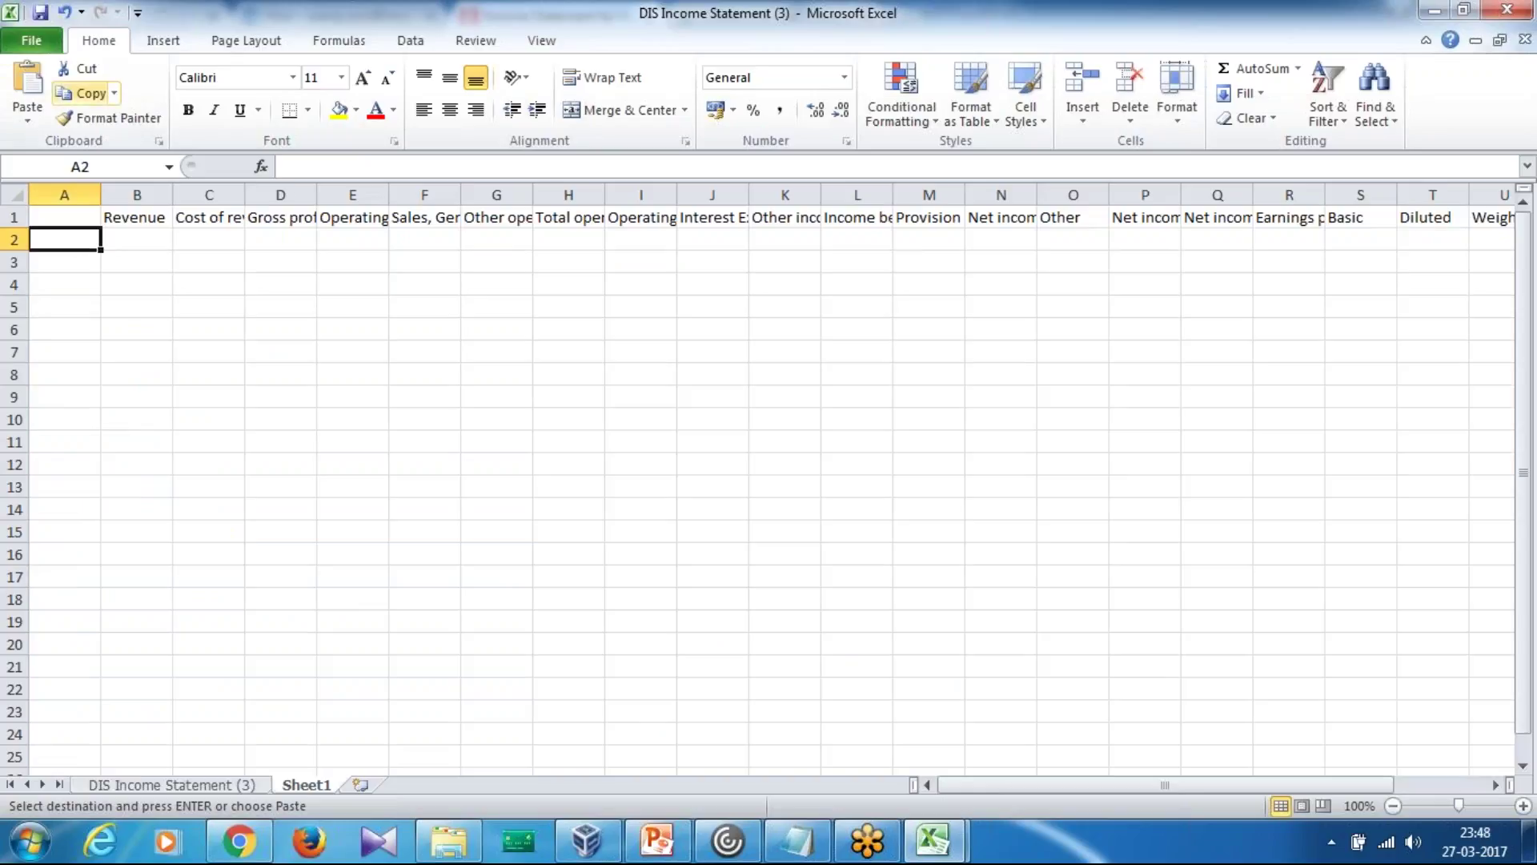
pyautogui.click(27, 116)
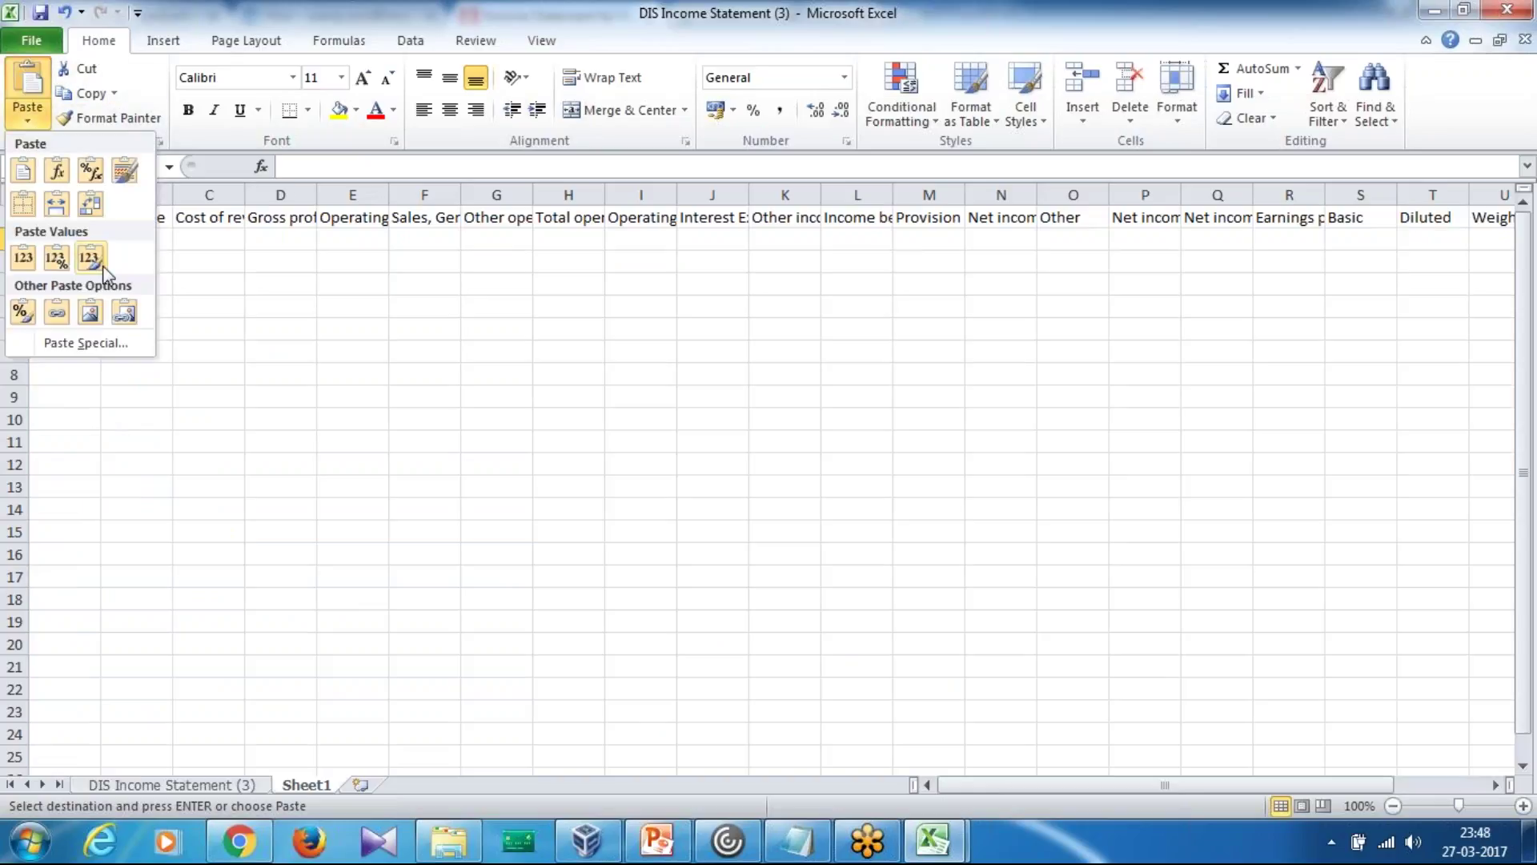
pyautogui.click(103, 344)
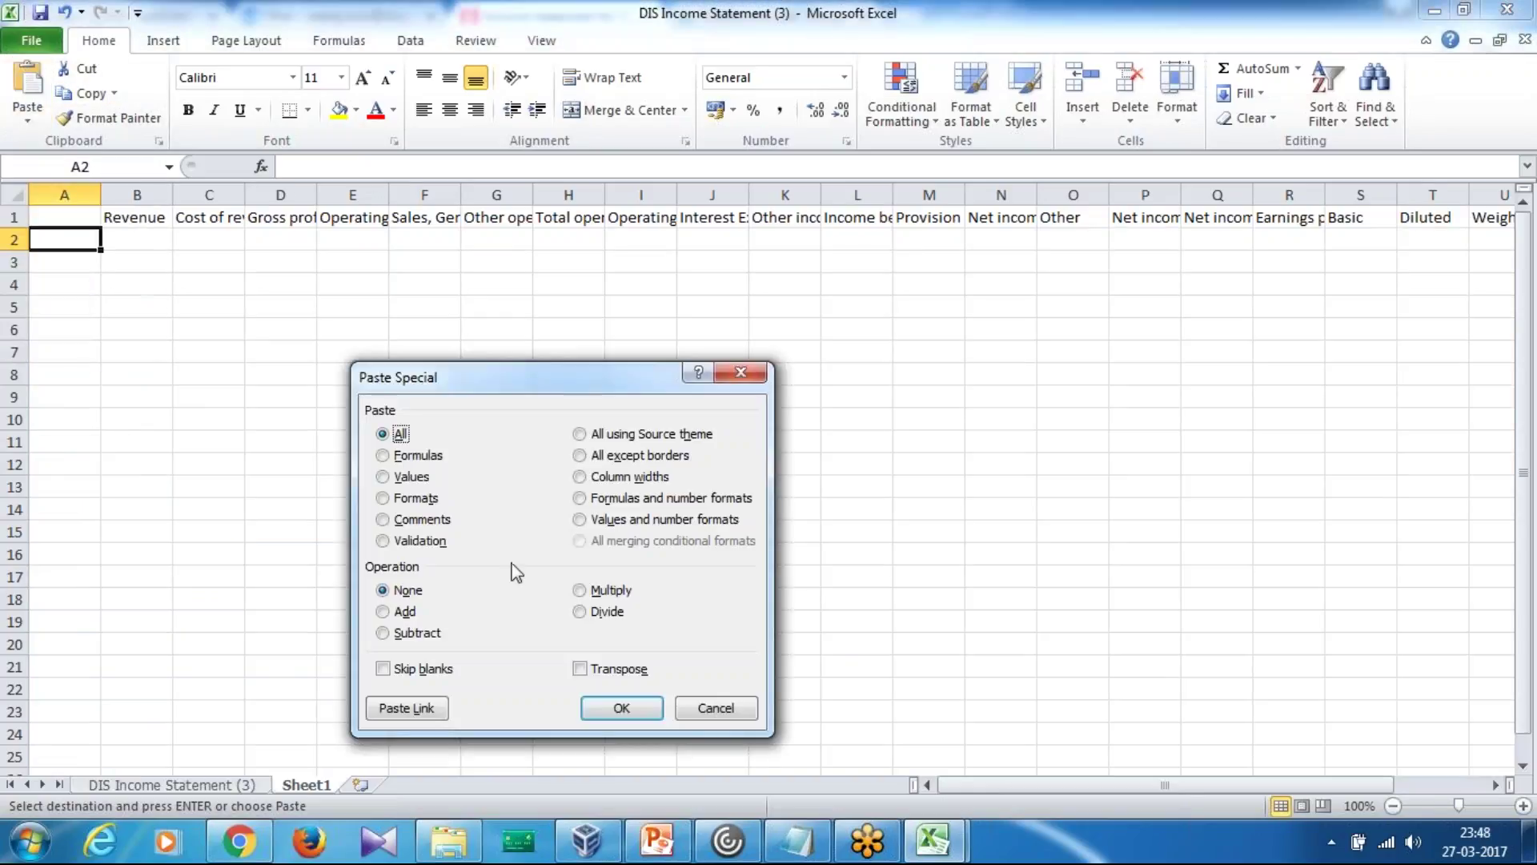
pyautogui.click(579, 669)
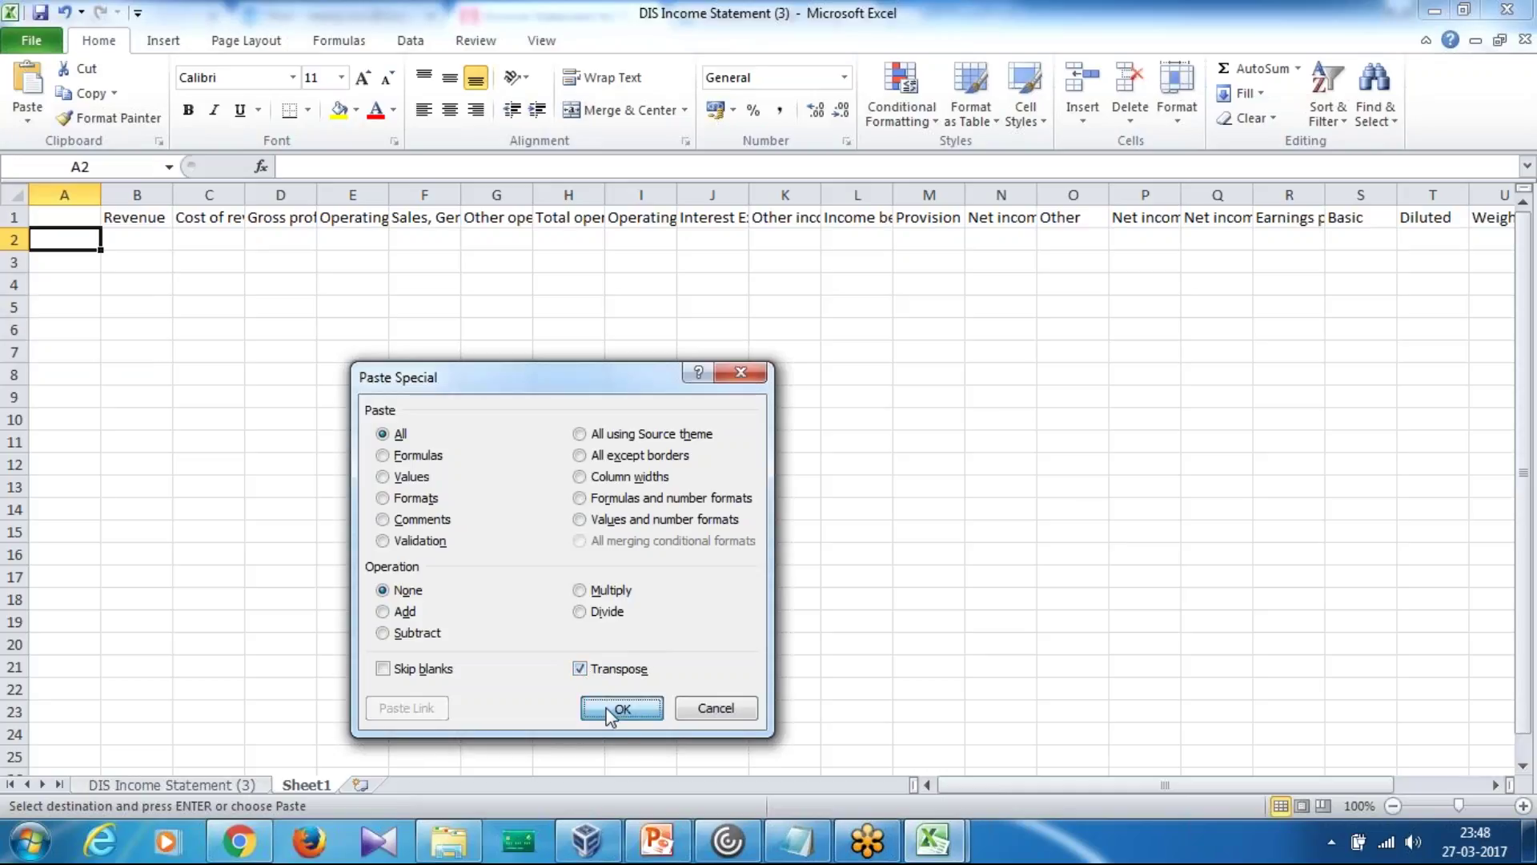
pyautogui.click(622, 708)
pyautogui.click(121, 353)
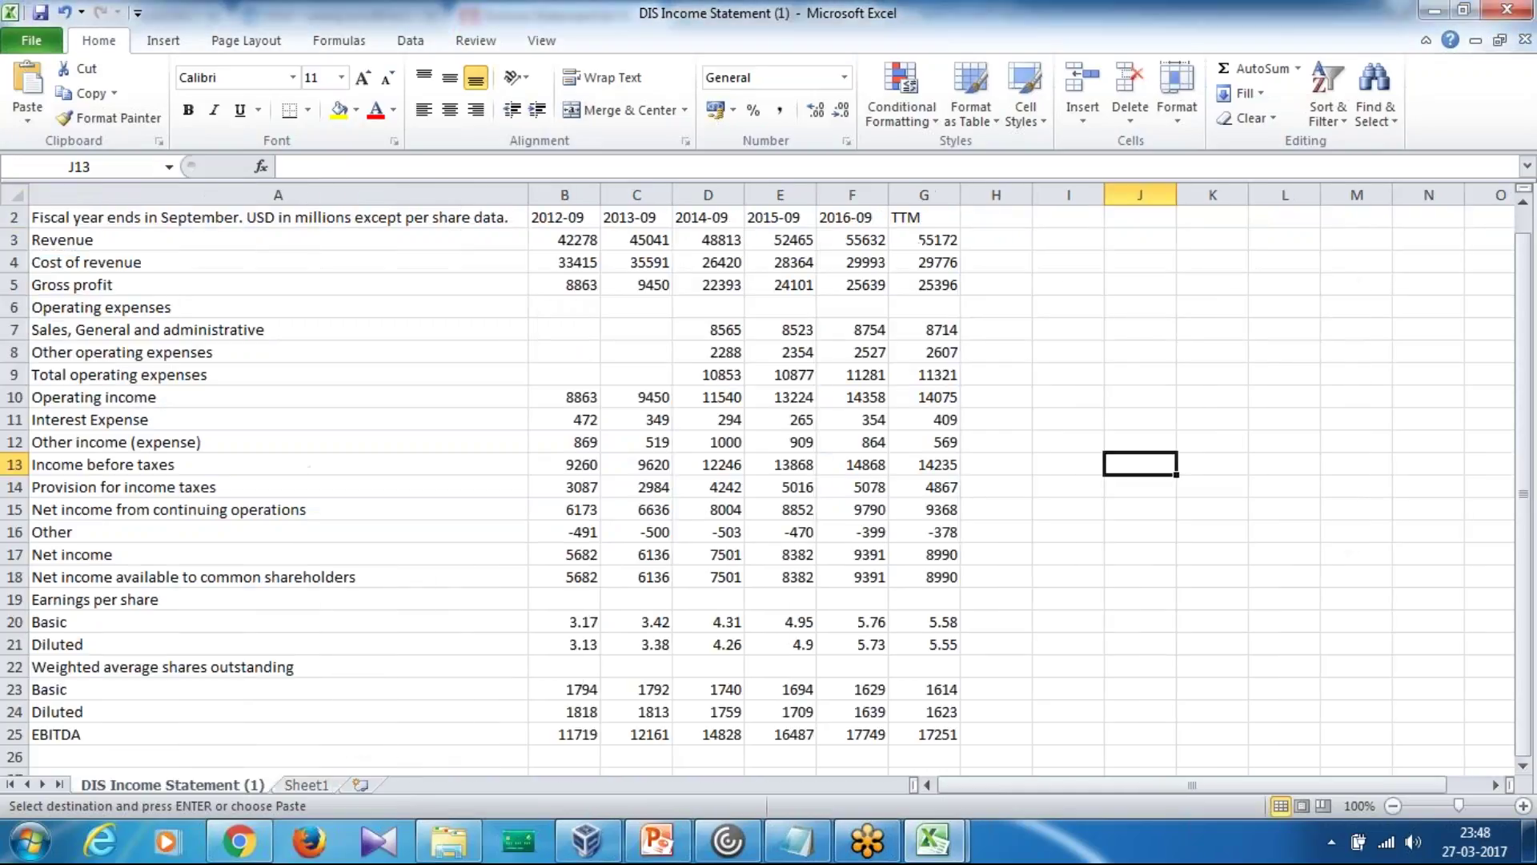
# - Select the yearly income figures B3:F25 and check the transposed table on Sheet1
pyautogui.click(577, 245)
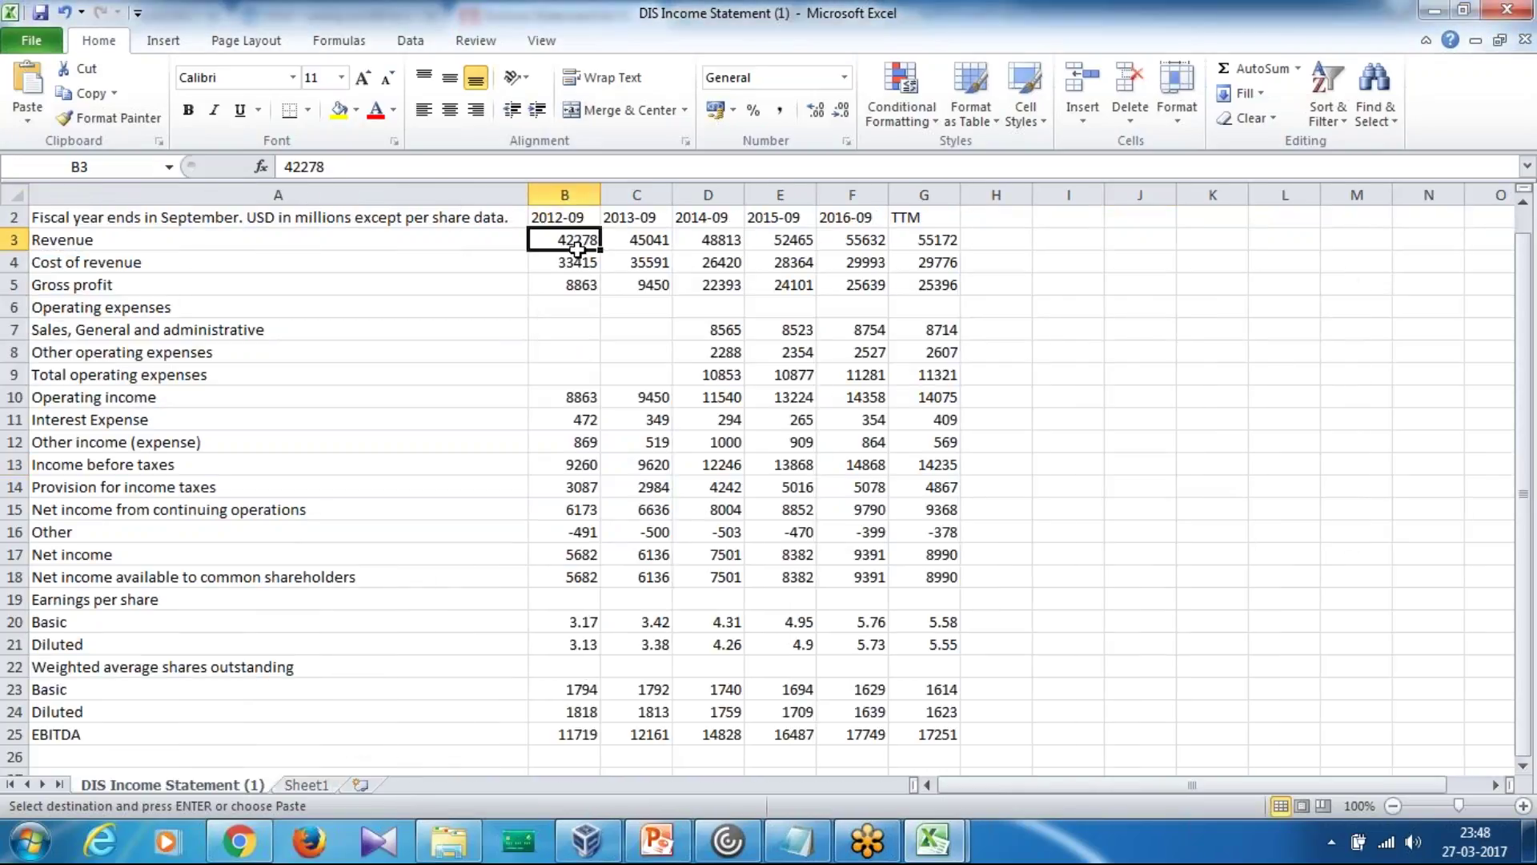
pyautogui.moveTo(577, 249); pyautogui.dragTo(864, 734)
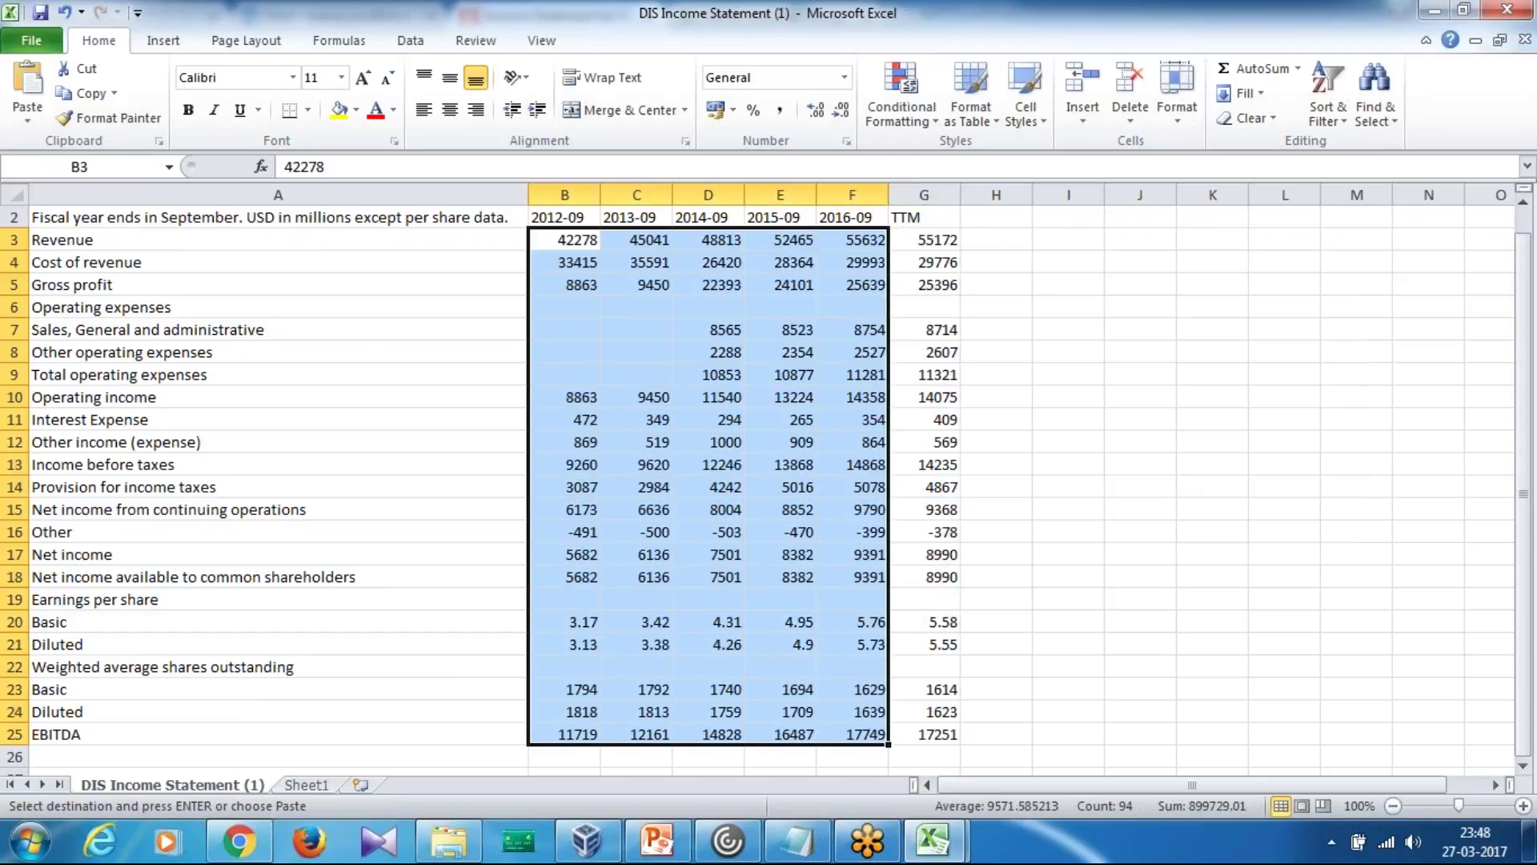
pyautogui.click(308, 786)
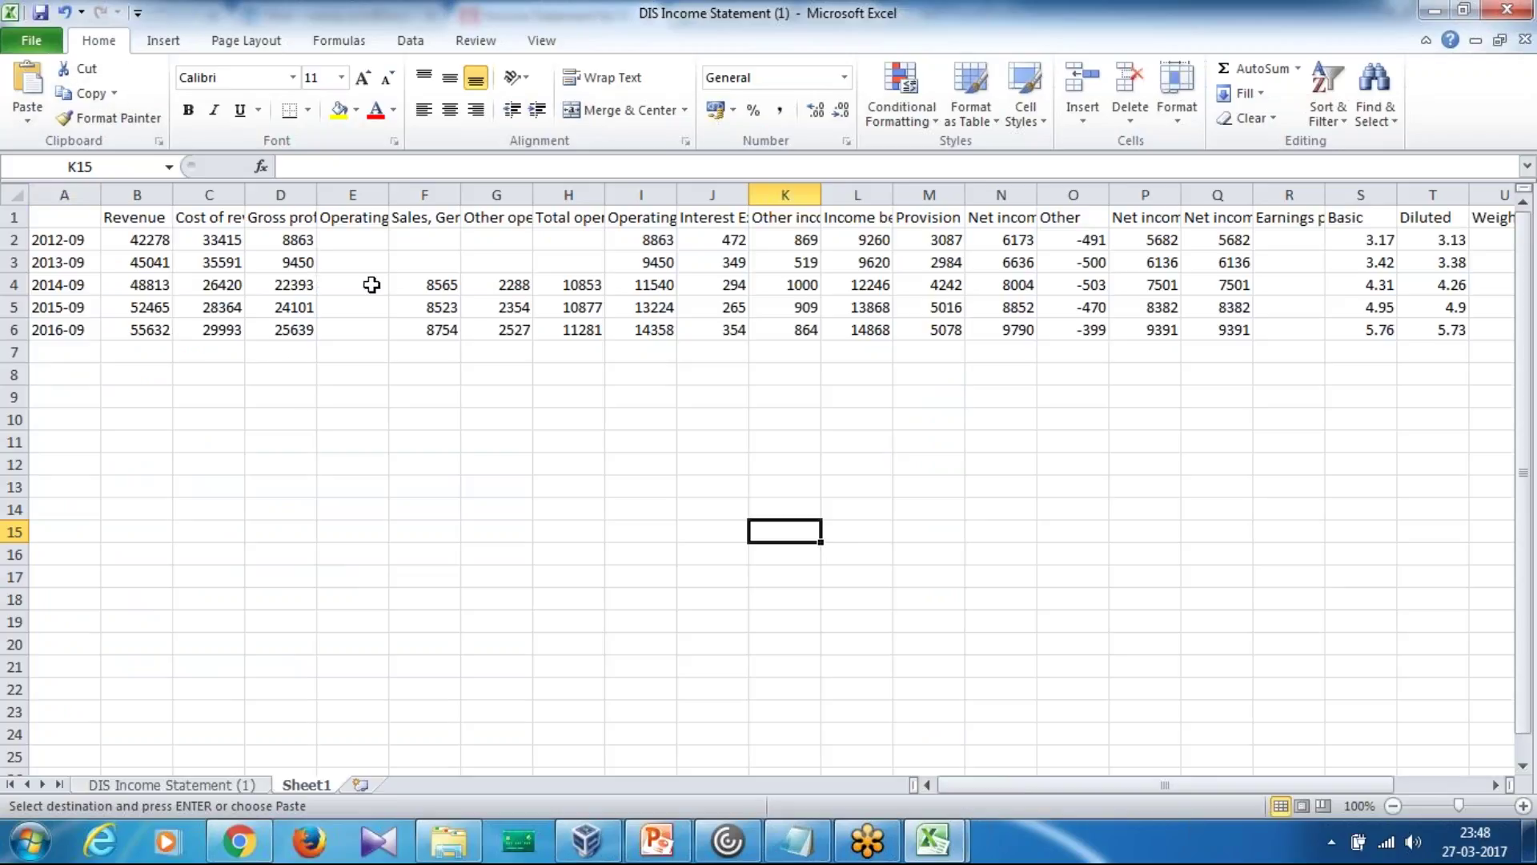
# - Close 'DIS Income Statement (1)' unsaved, then show the print preview of workbook (3)
pyautogui.hotkey('alt', 'f')
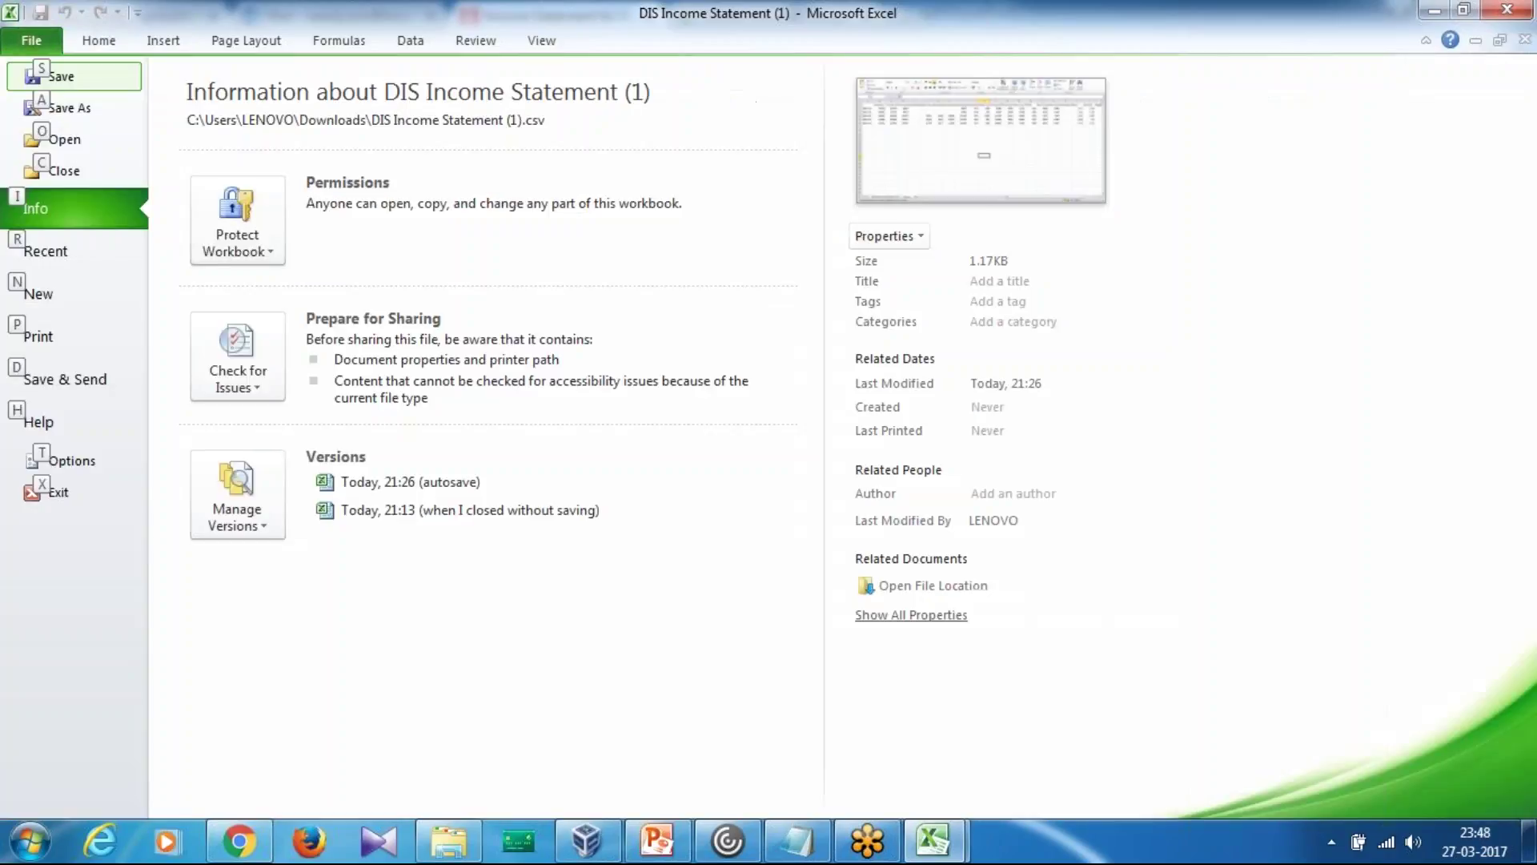
pyautogui.press('c')
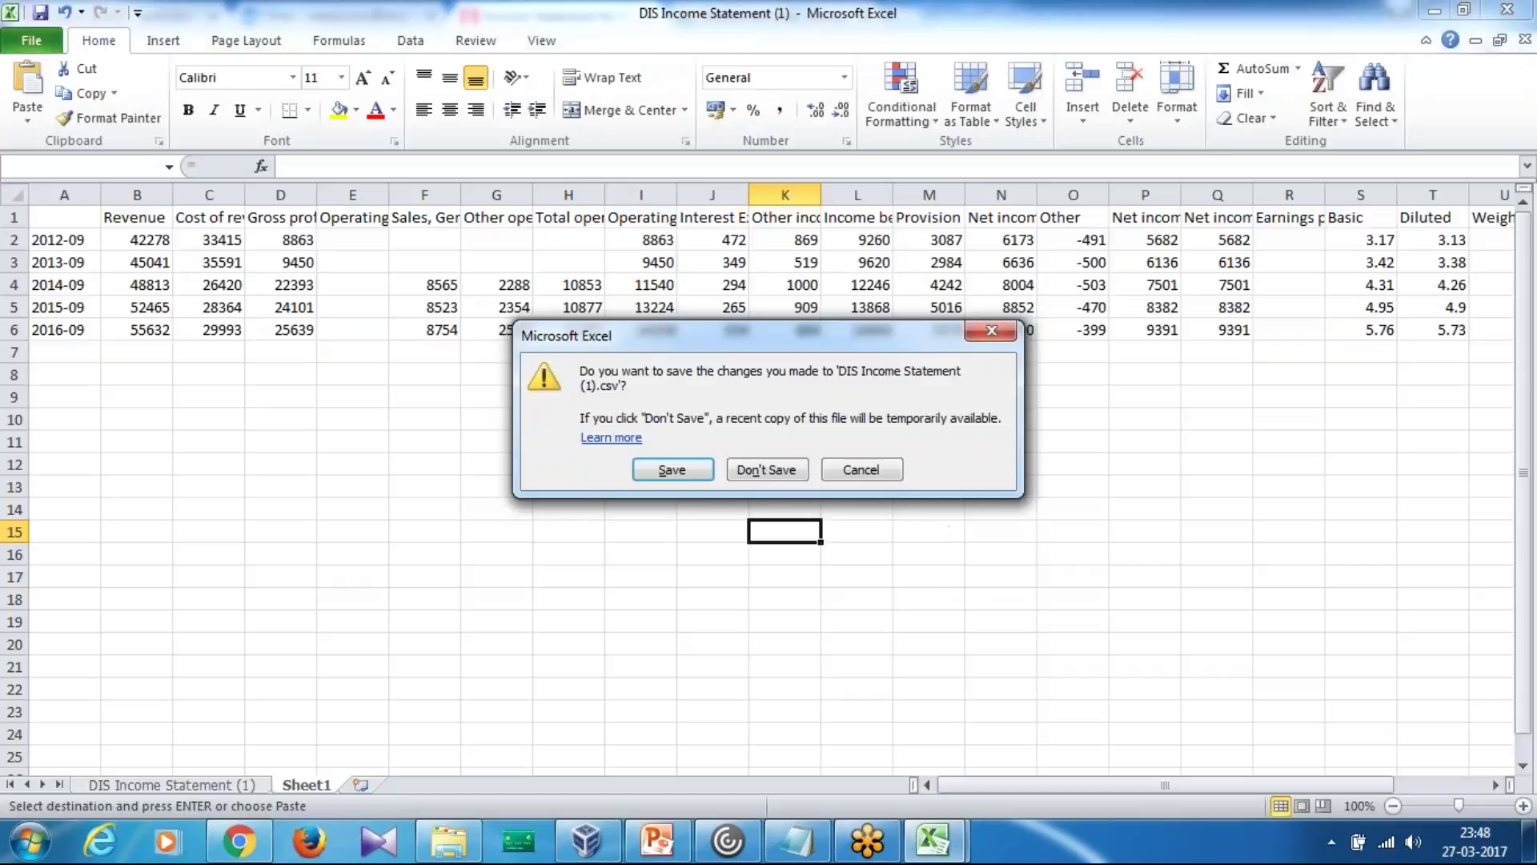
pyautogui.click(788, 472)
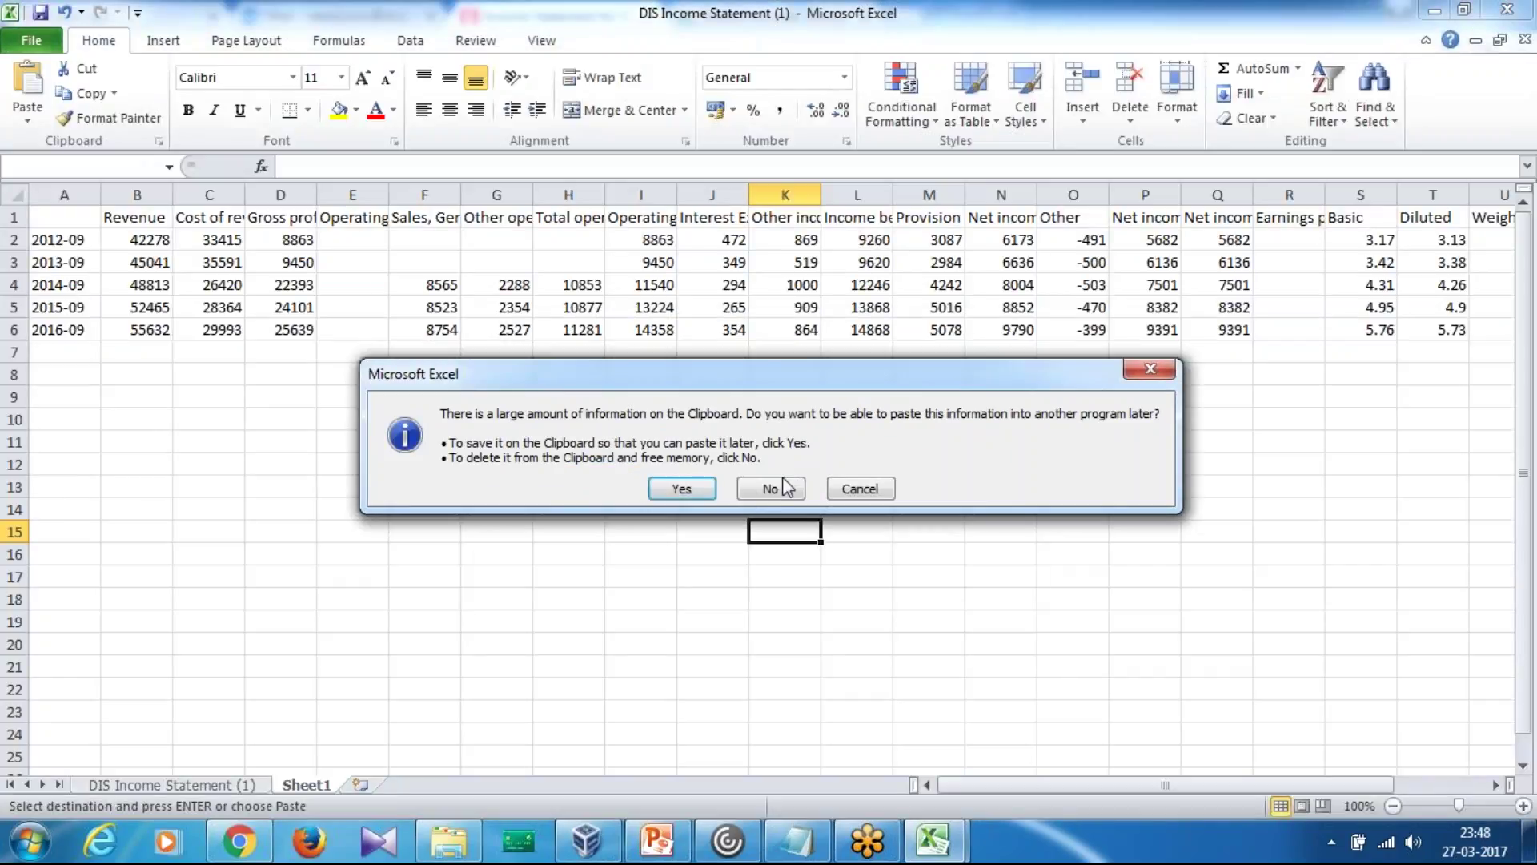
pyautogui.click(769, 488)
pyautogui.hotkey('alt', 'f')
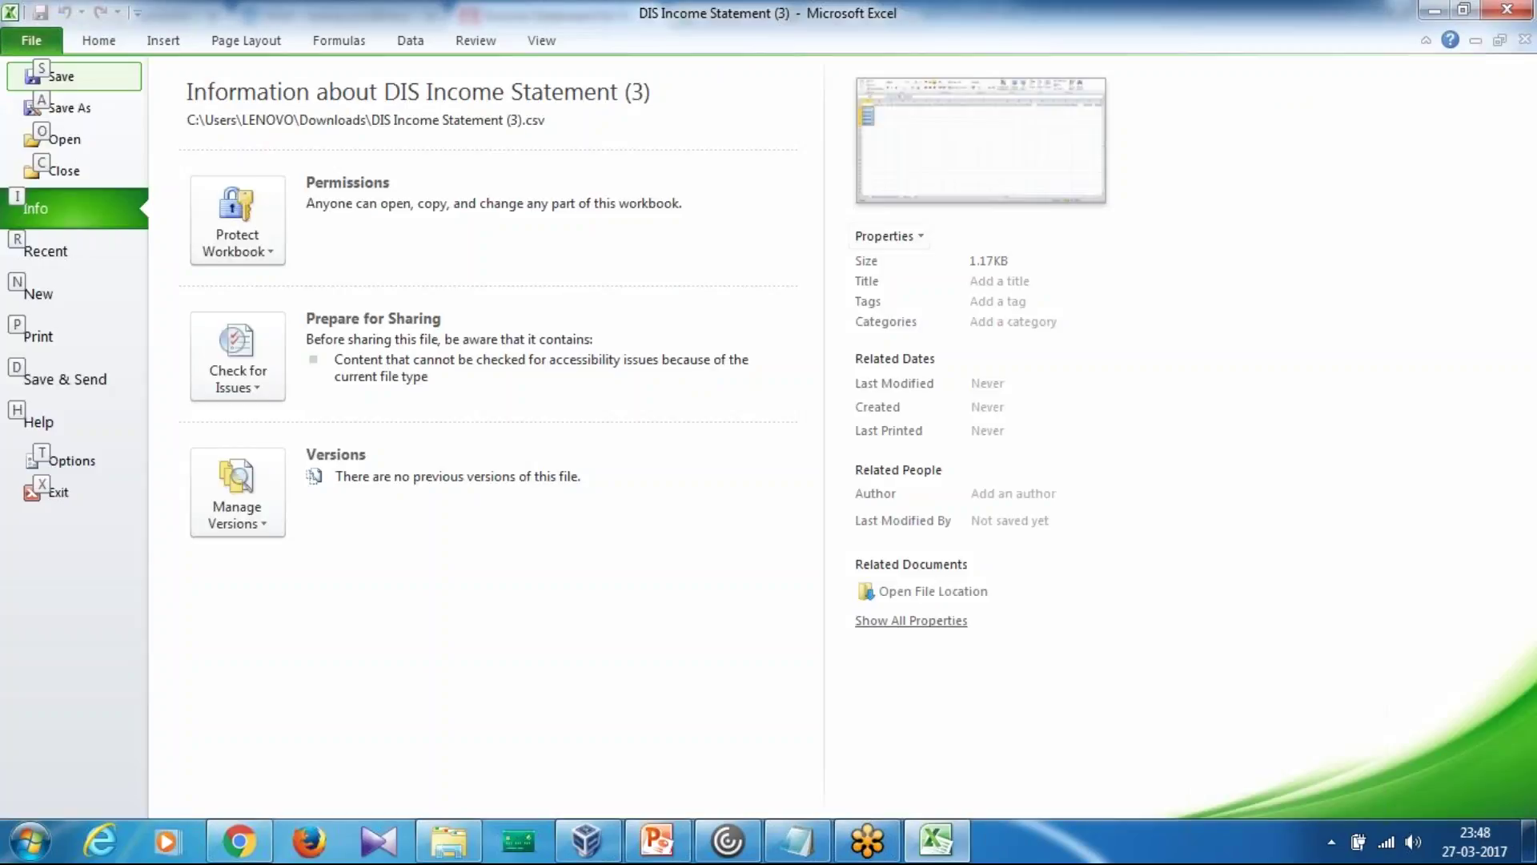
pyautogui.press('p')
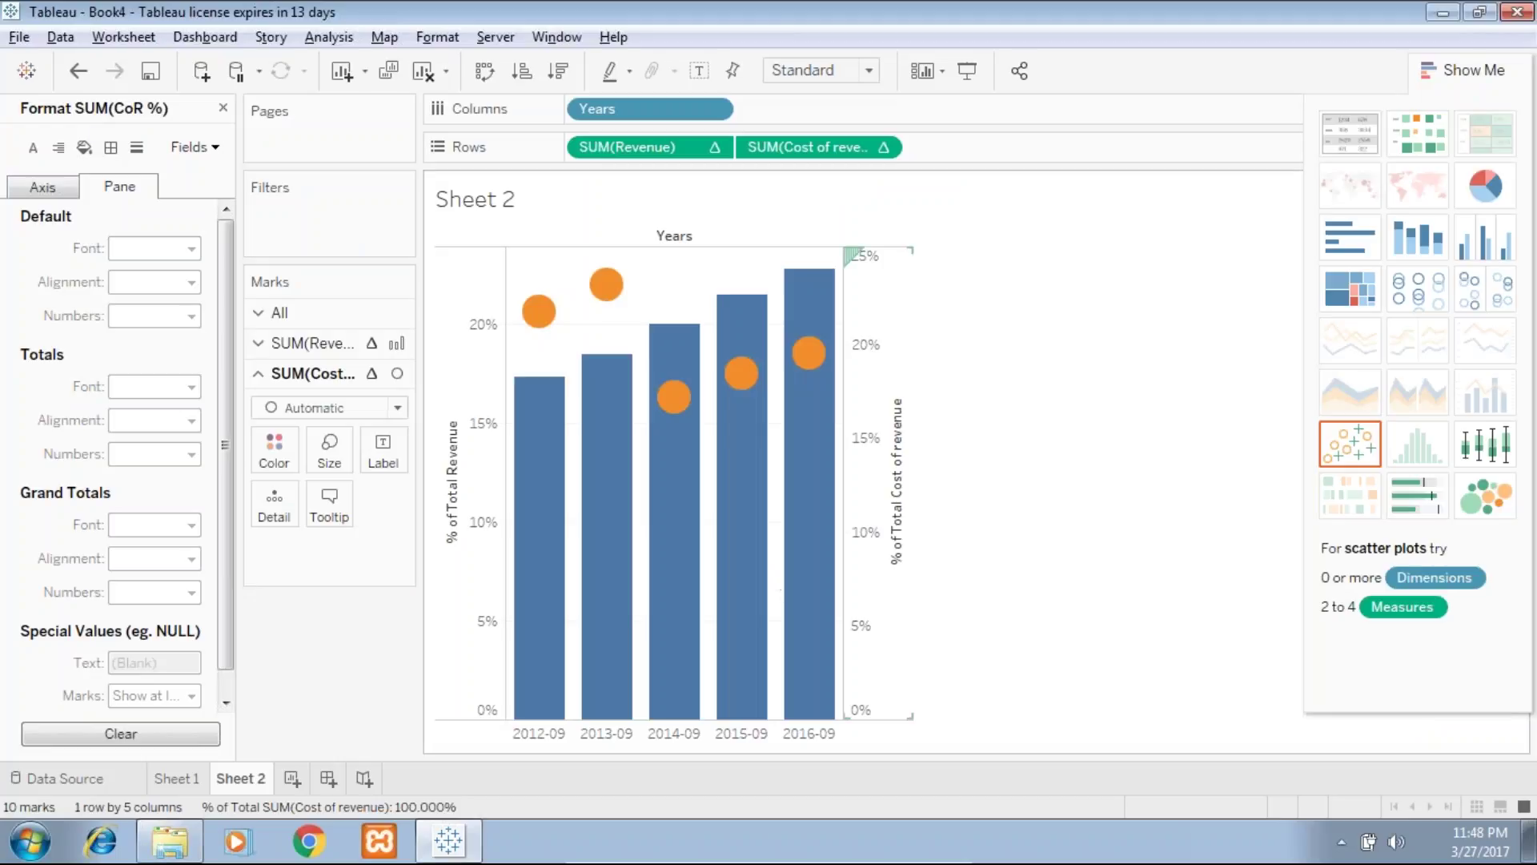
# - Close Book4 without saving and start an Excel file connection from the start page
pyautogui.hotkey('alt', 'f')
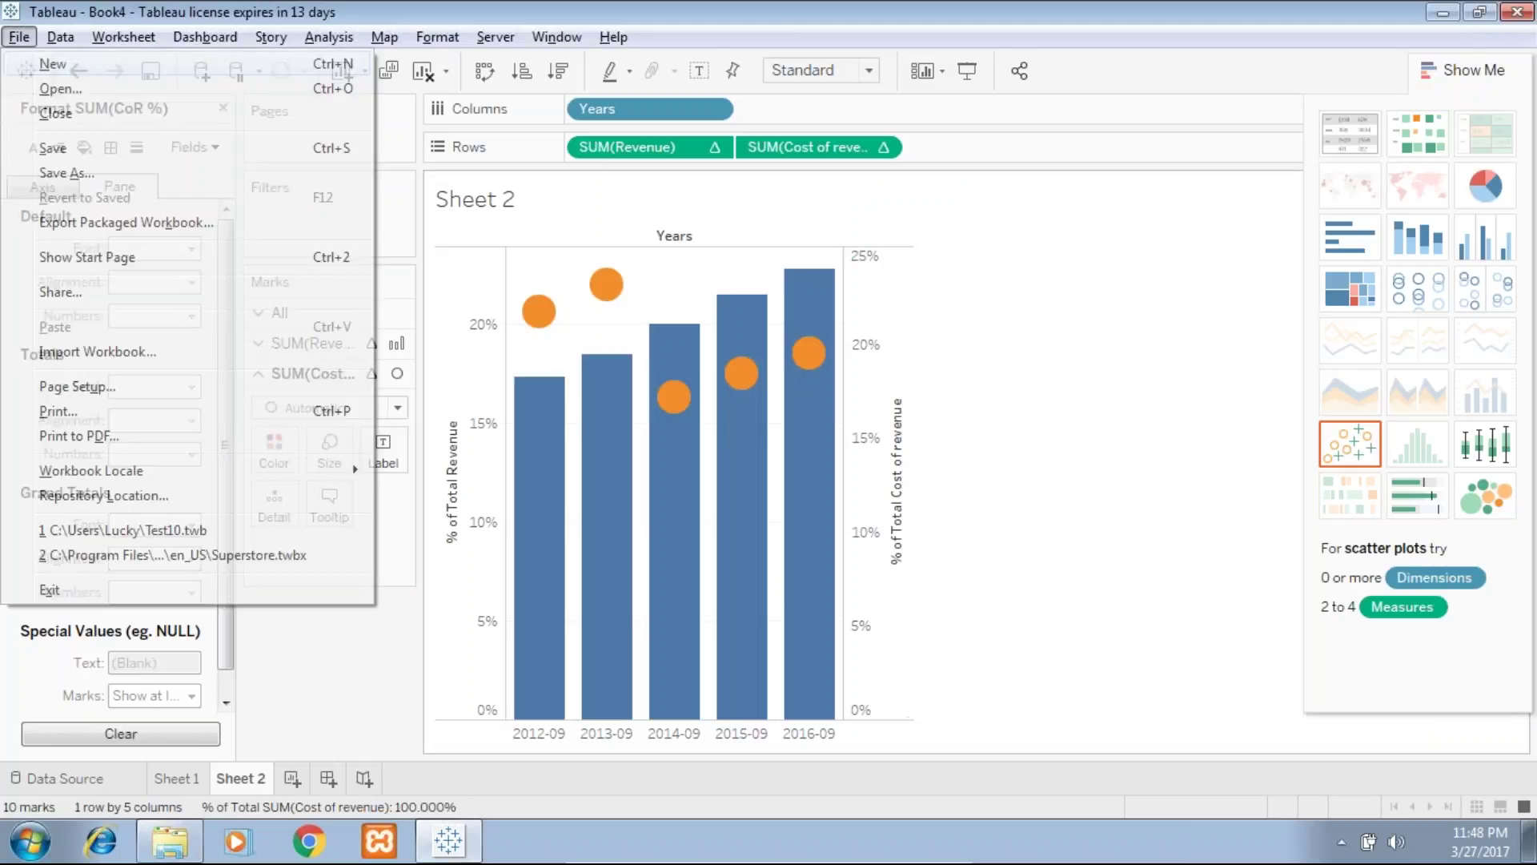
pyautogui.press('x')
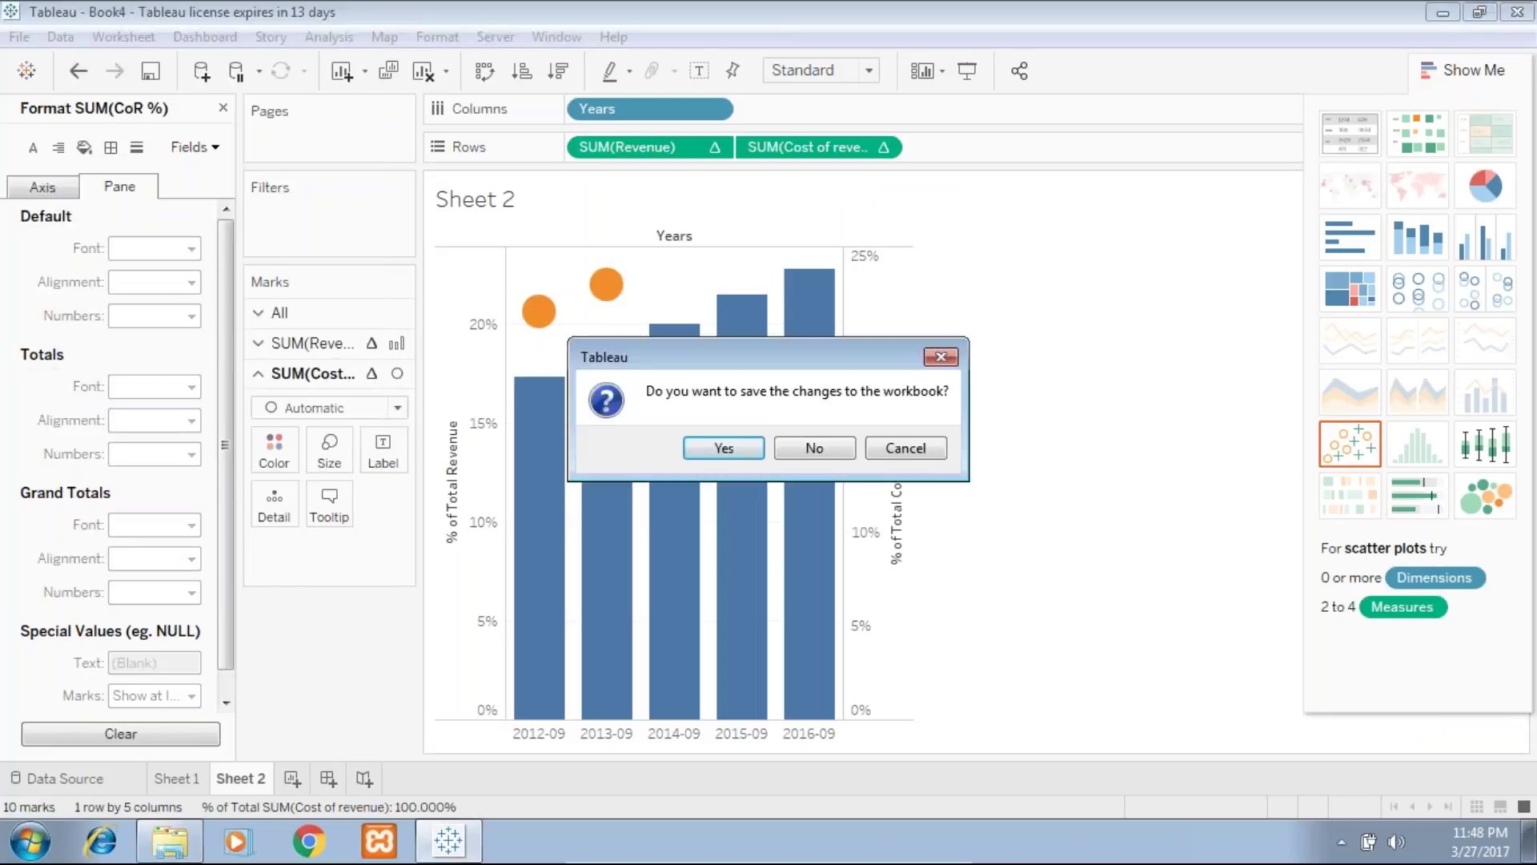
pyautogui.click(793, 454)
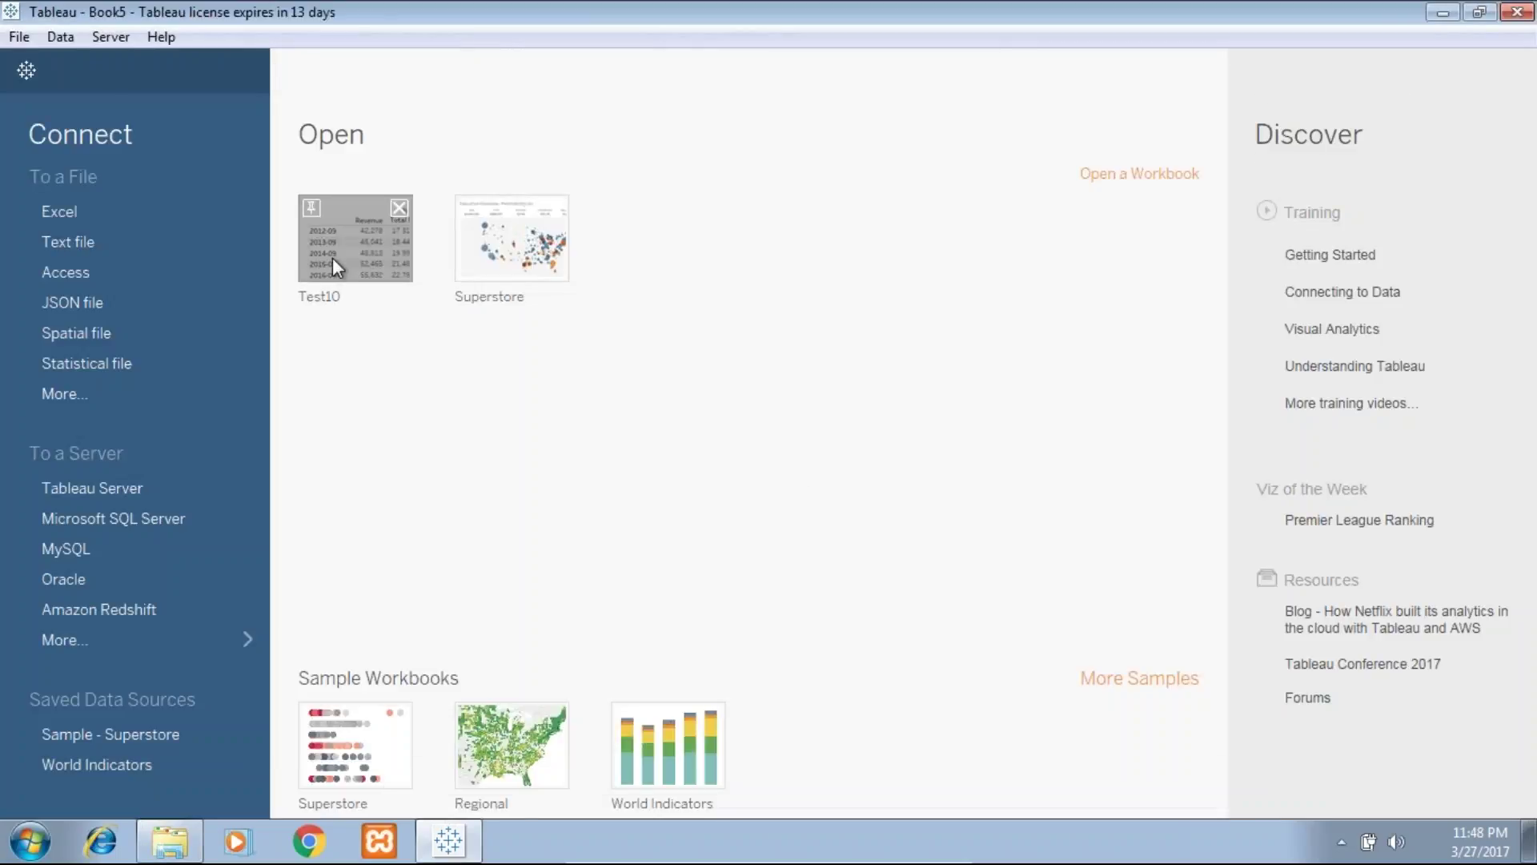
pyautogui.click(102, 210)
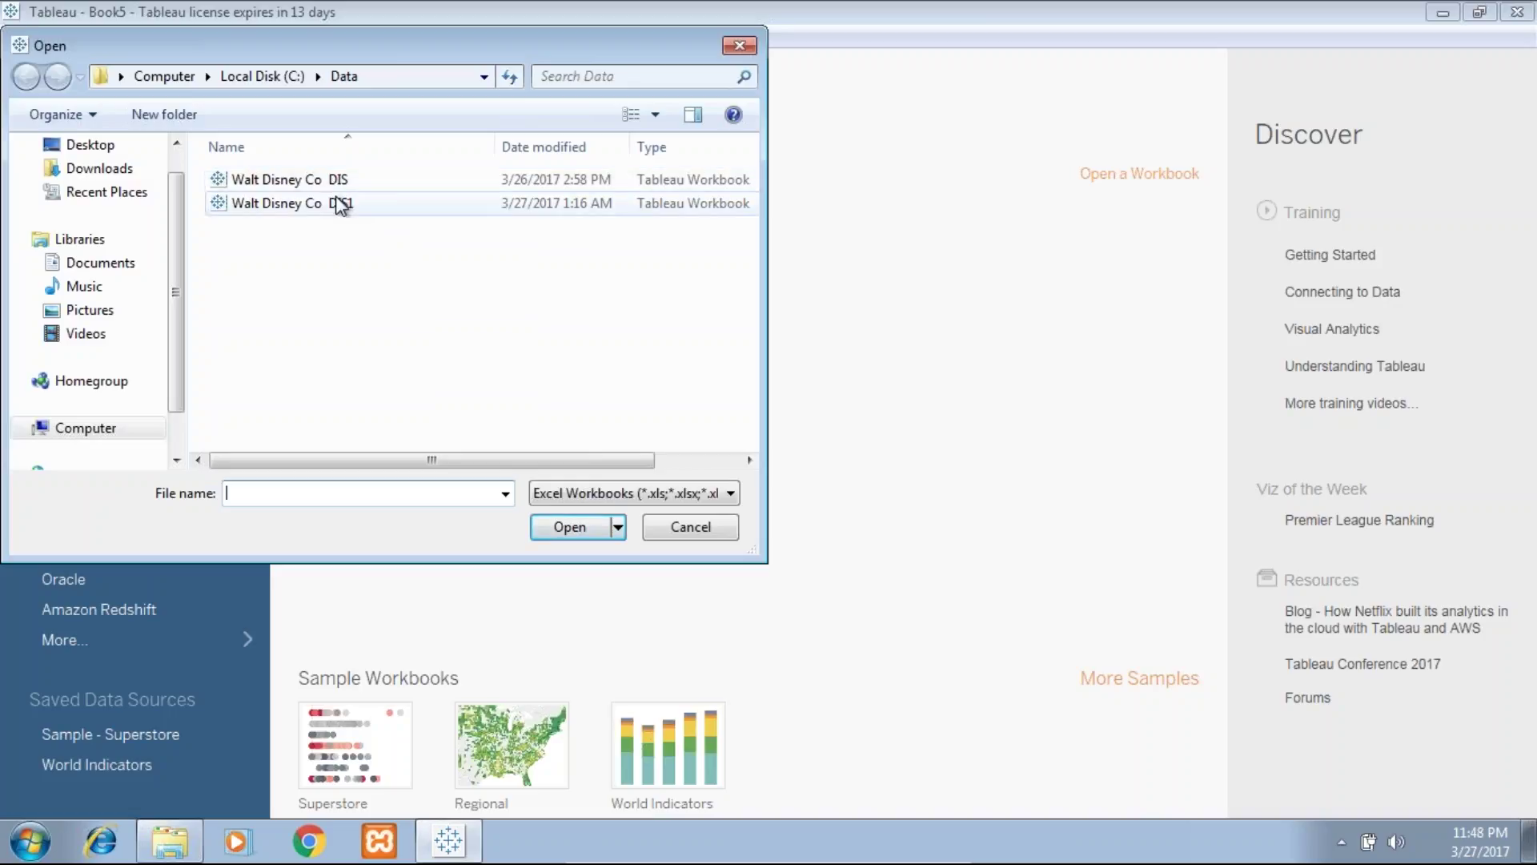
# - Load the Walt Disney Co DIS1 workbook as the data source, then return to Excel
pyautogui.doubleClick(335, 203)
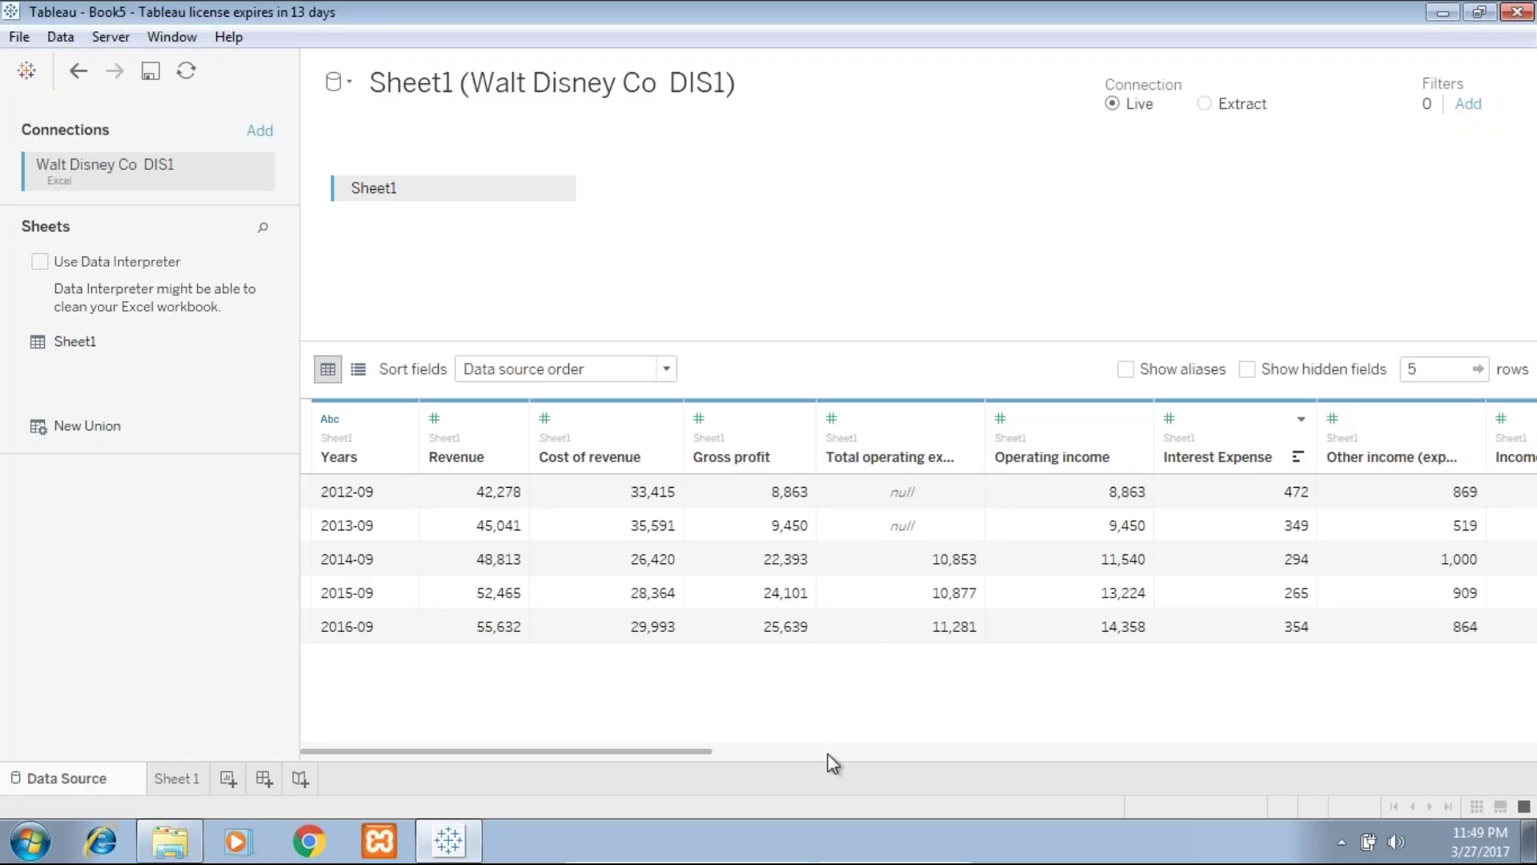
pyautogui.click(901, 850)
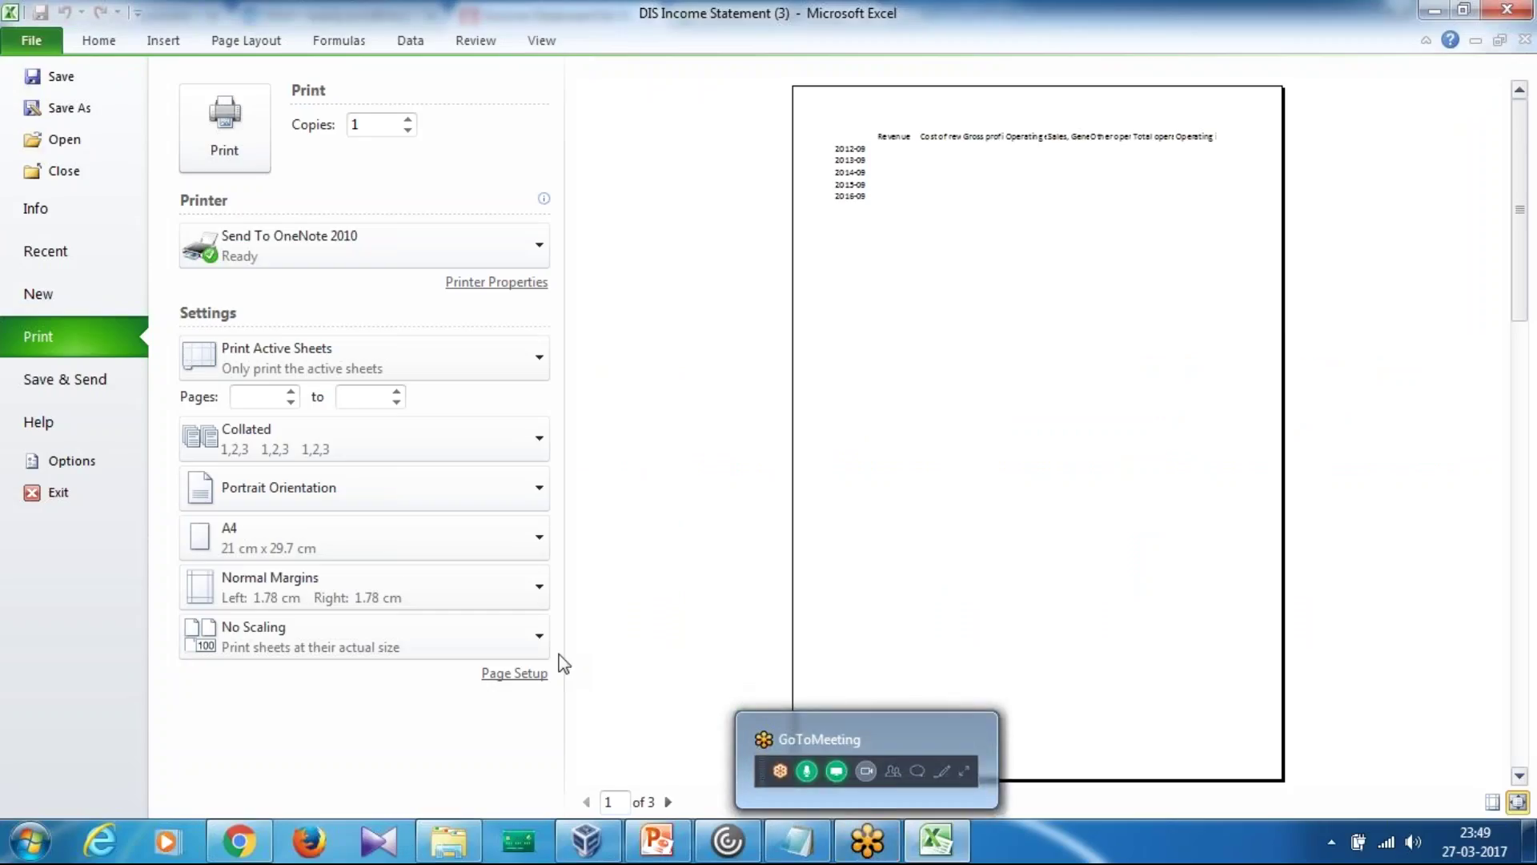
# - Check Morningstar's Operating expenses rows by collapsing and re-expanding them, then return to Tableau
pyautogui.click(239, 841)
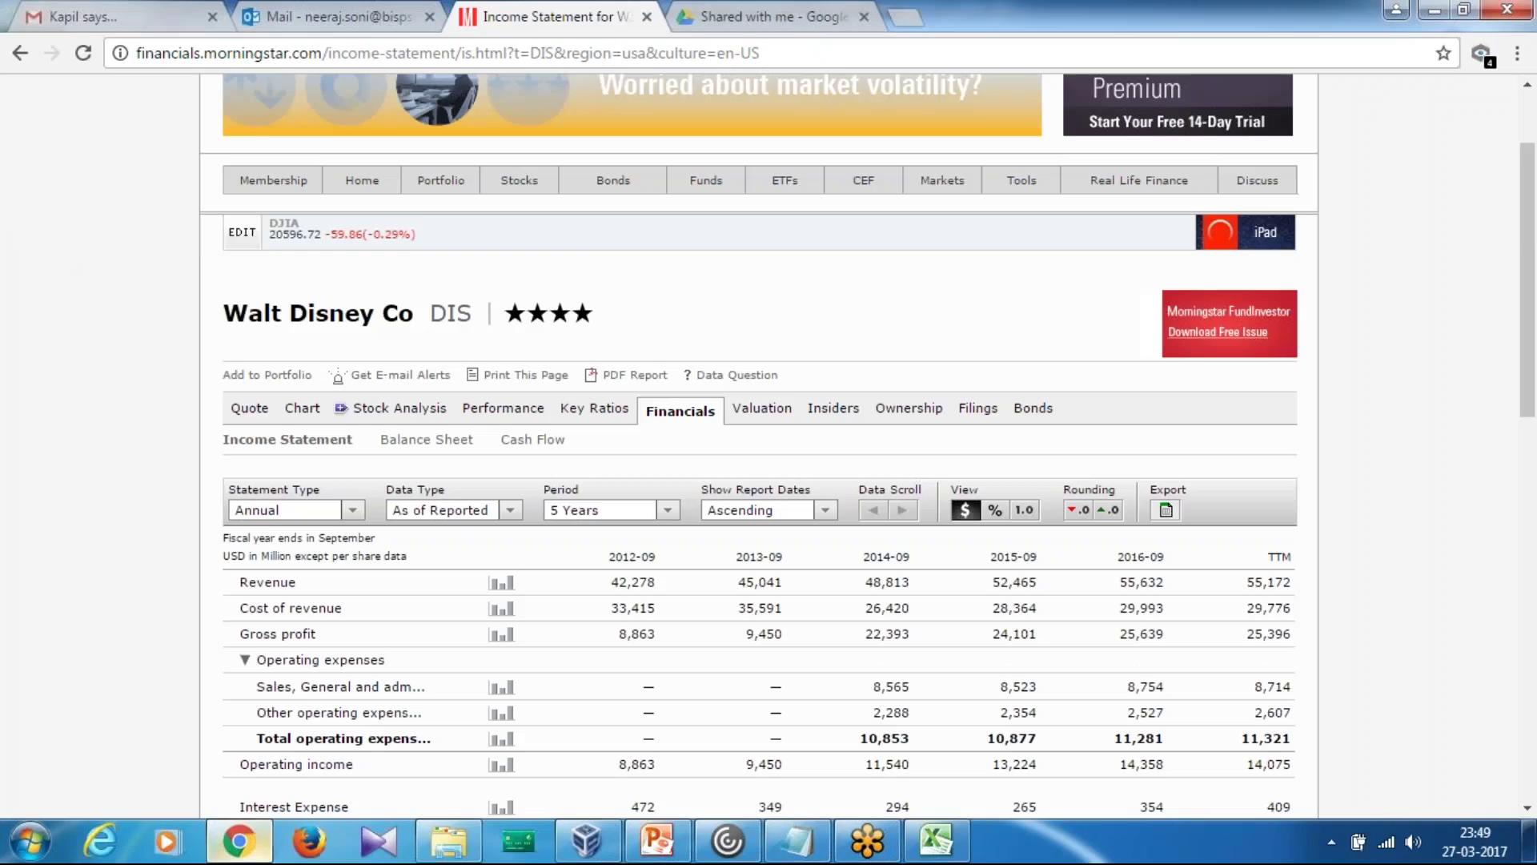
pyautogui.click(245, 660)
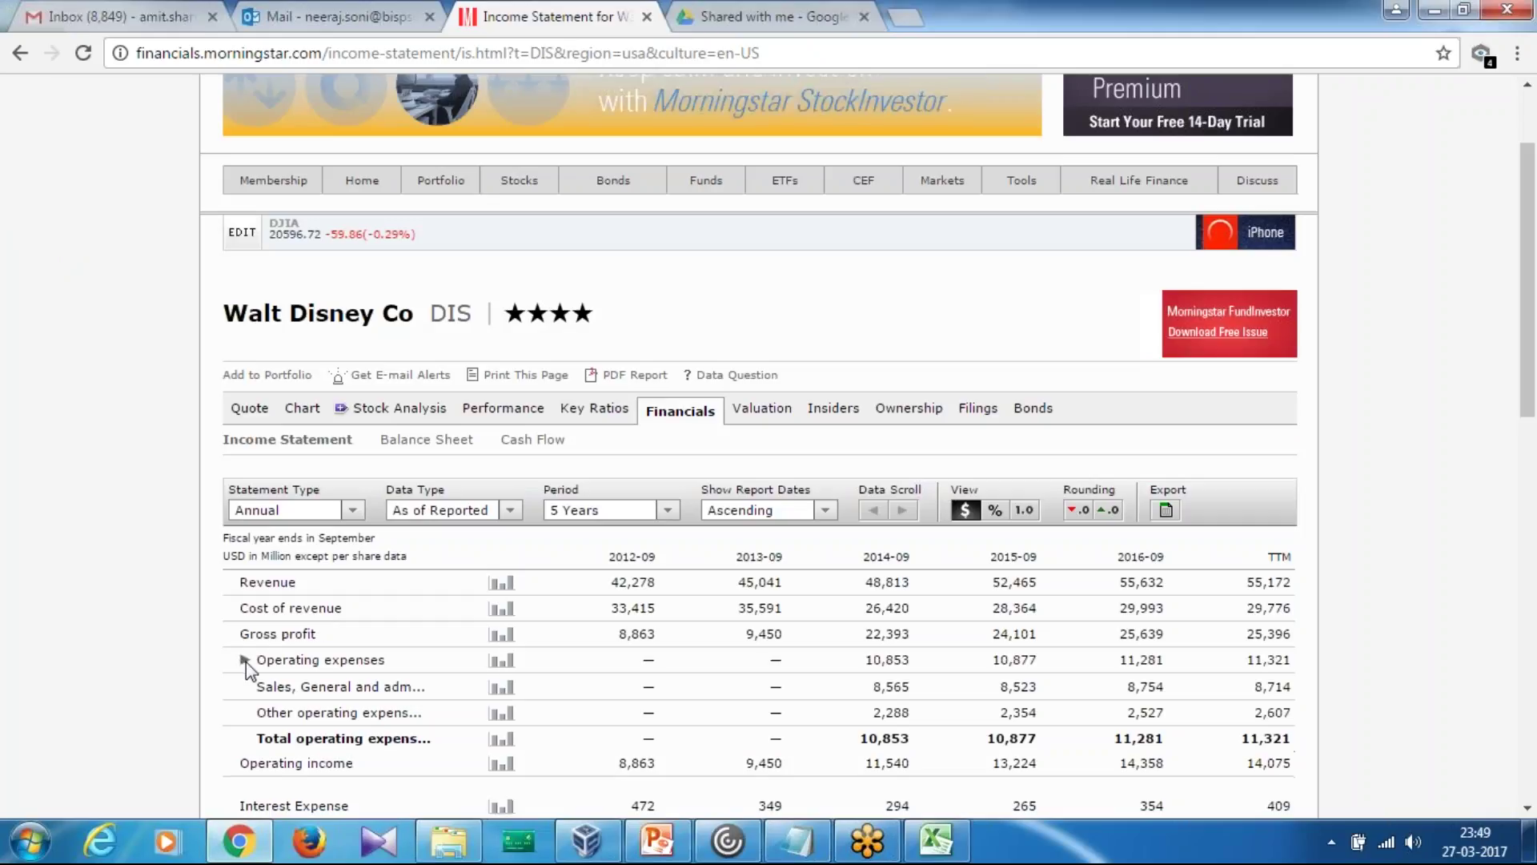
pyautogui.click(246, 661)
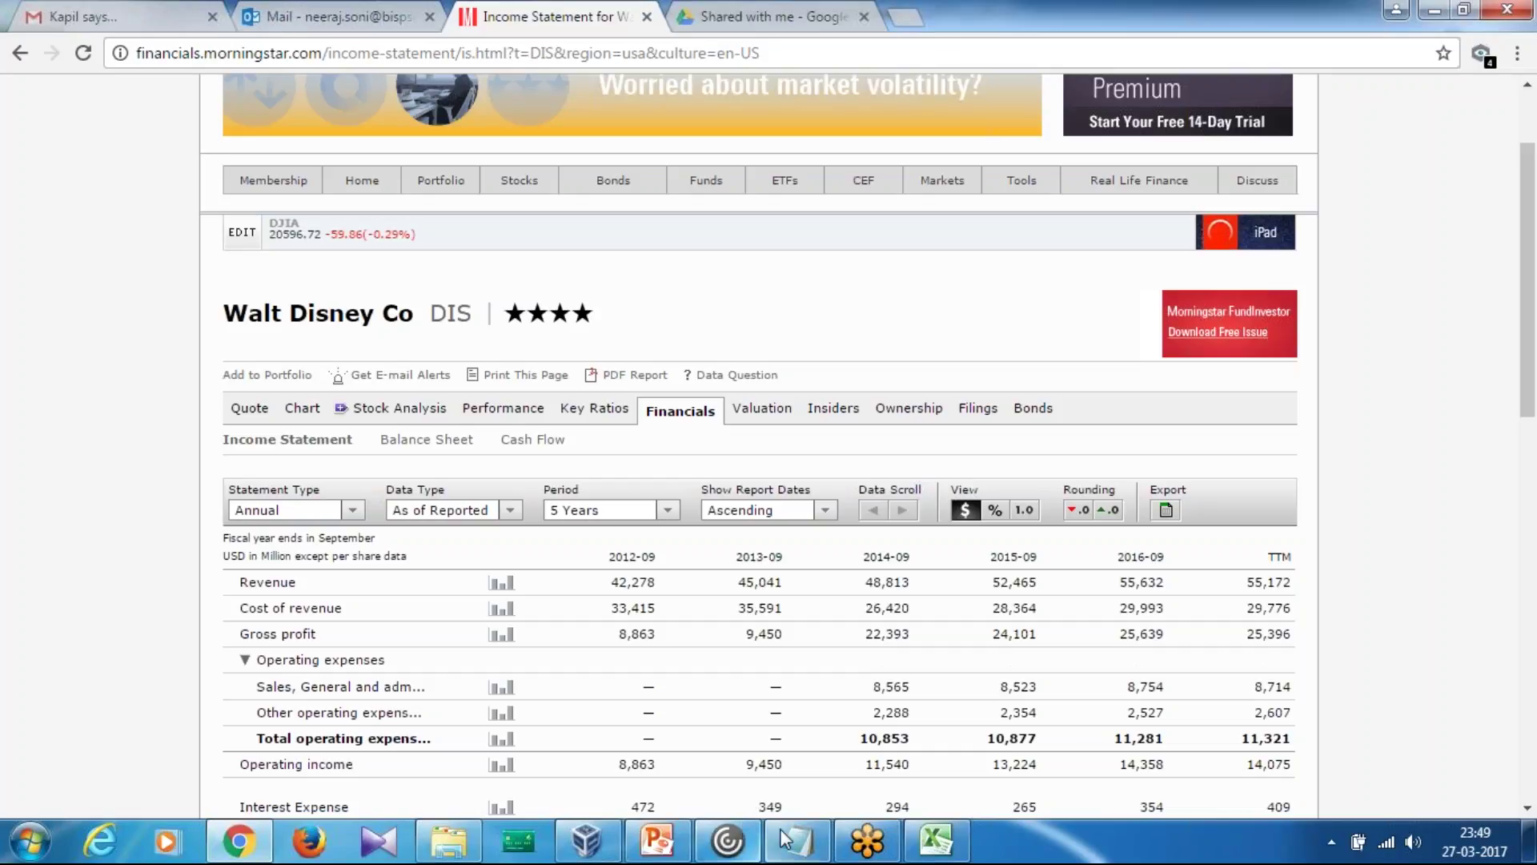
pyautogui.moveTo(892, 847)
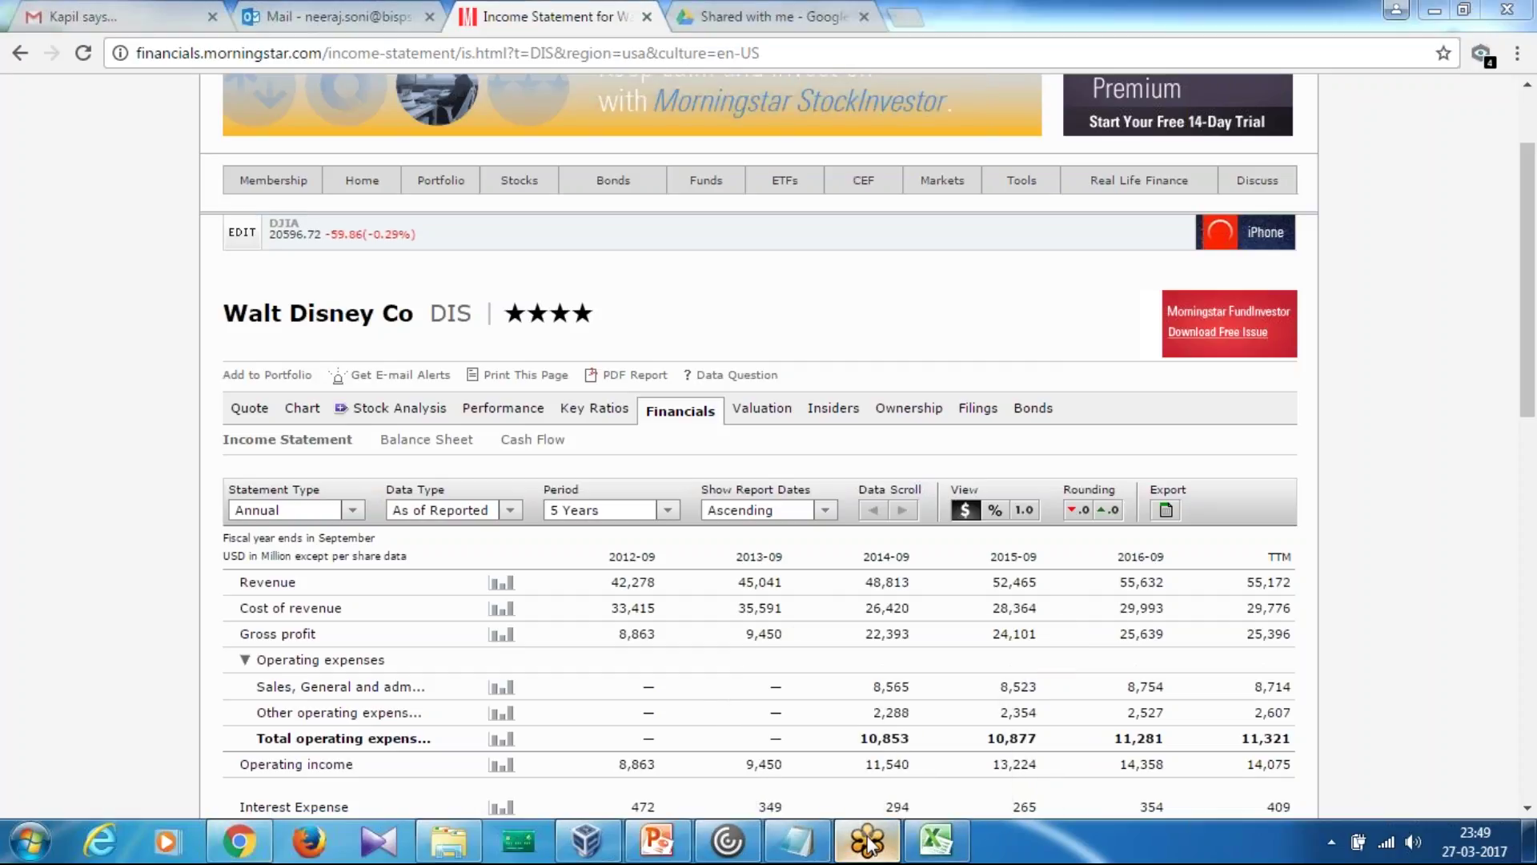
pyautogui.click(580, 845)
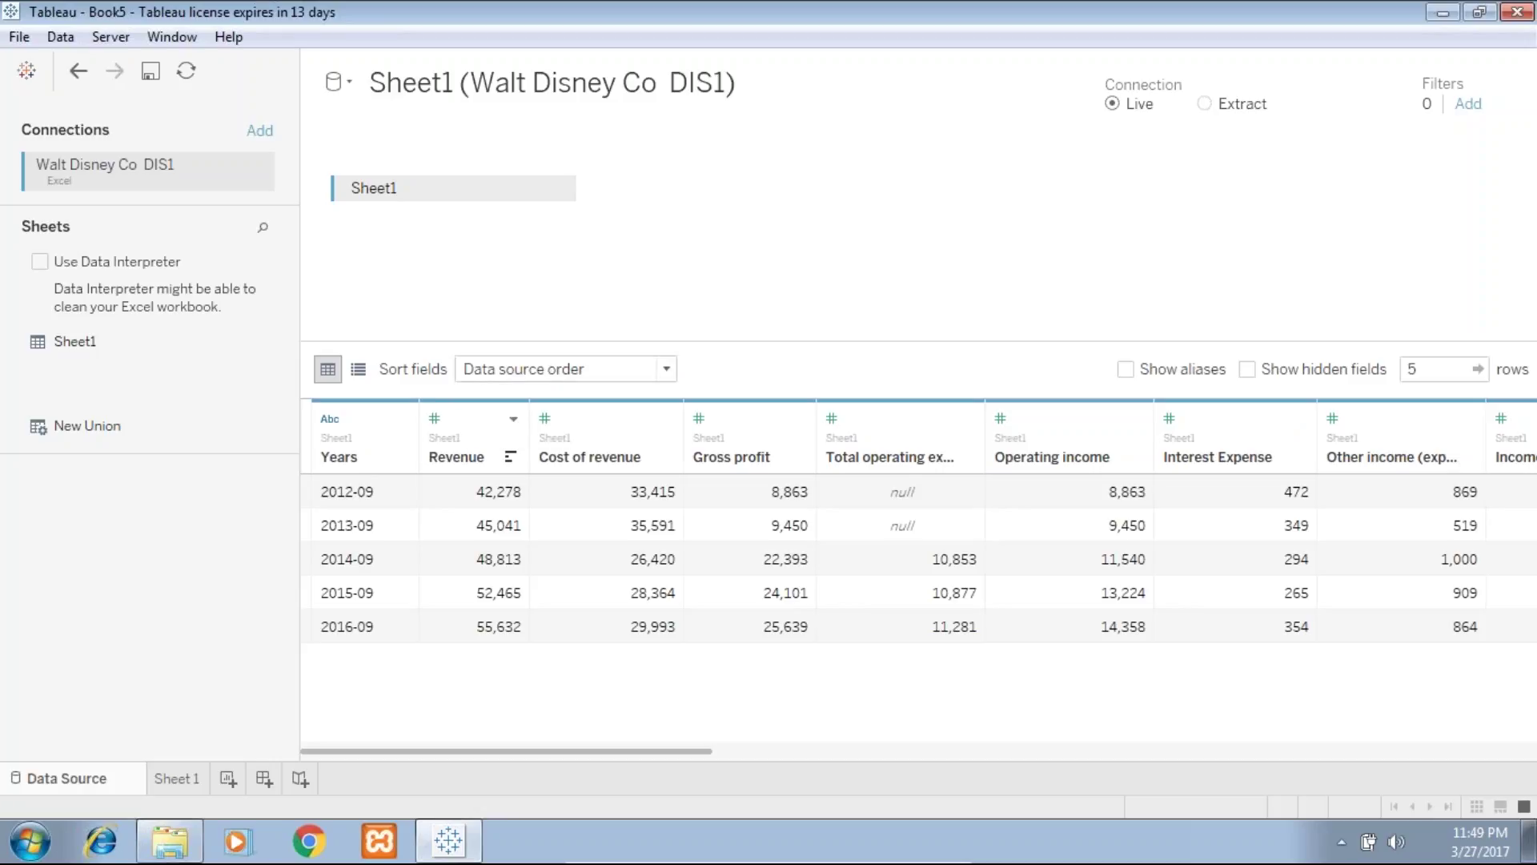
# - Open Sheet 1 and place Years across the columns
pyautogui.click(179, 781)
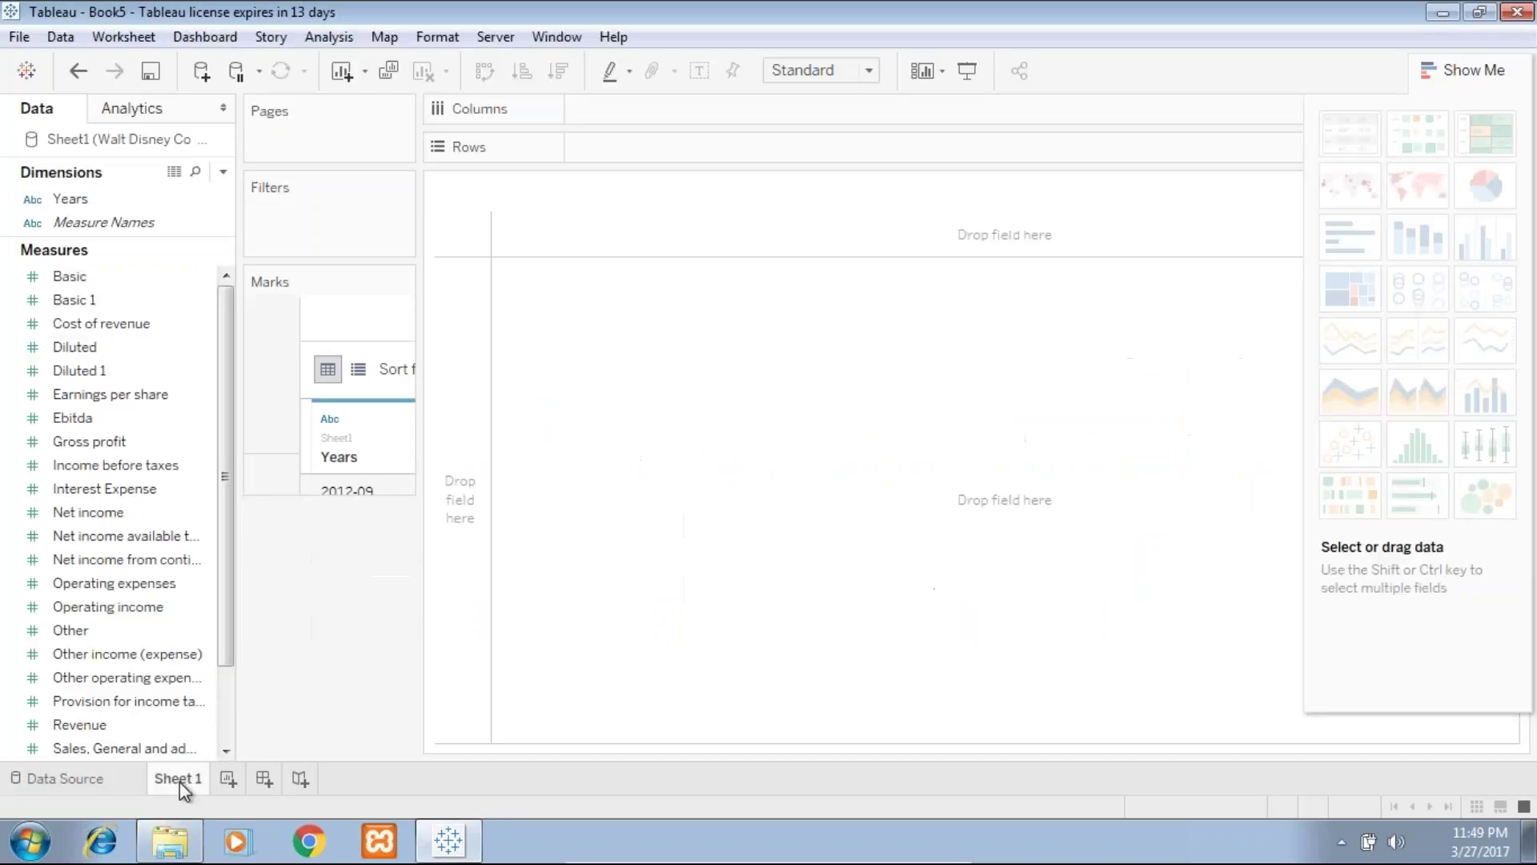
pyautogui.moveTo(810, 853)
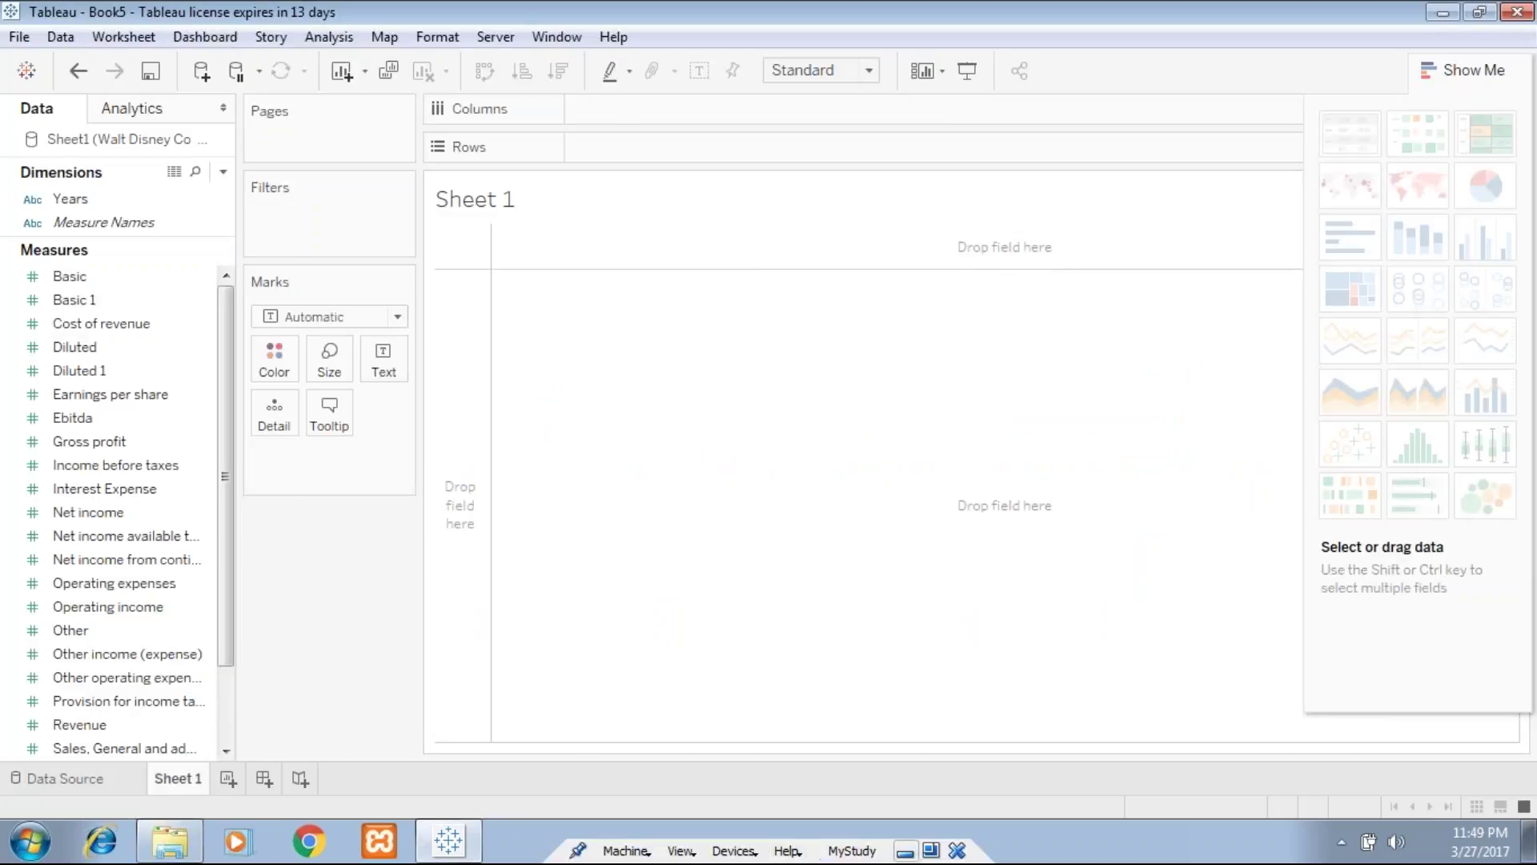
pyautogui.click(905, 852)
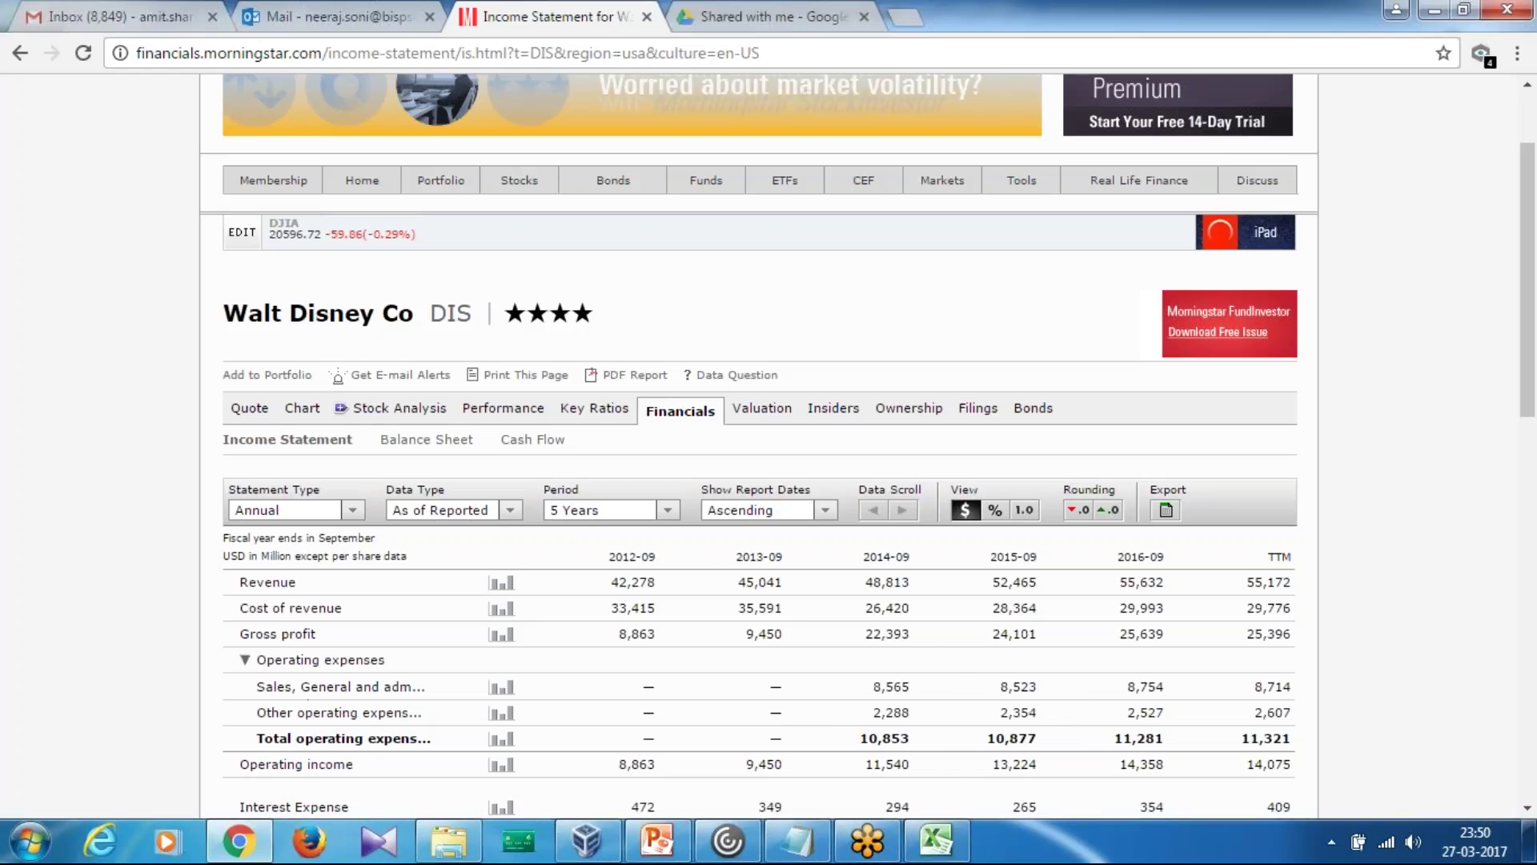
pyautogui.click(587, 840)
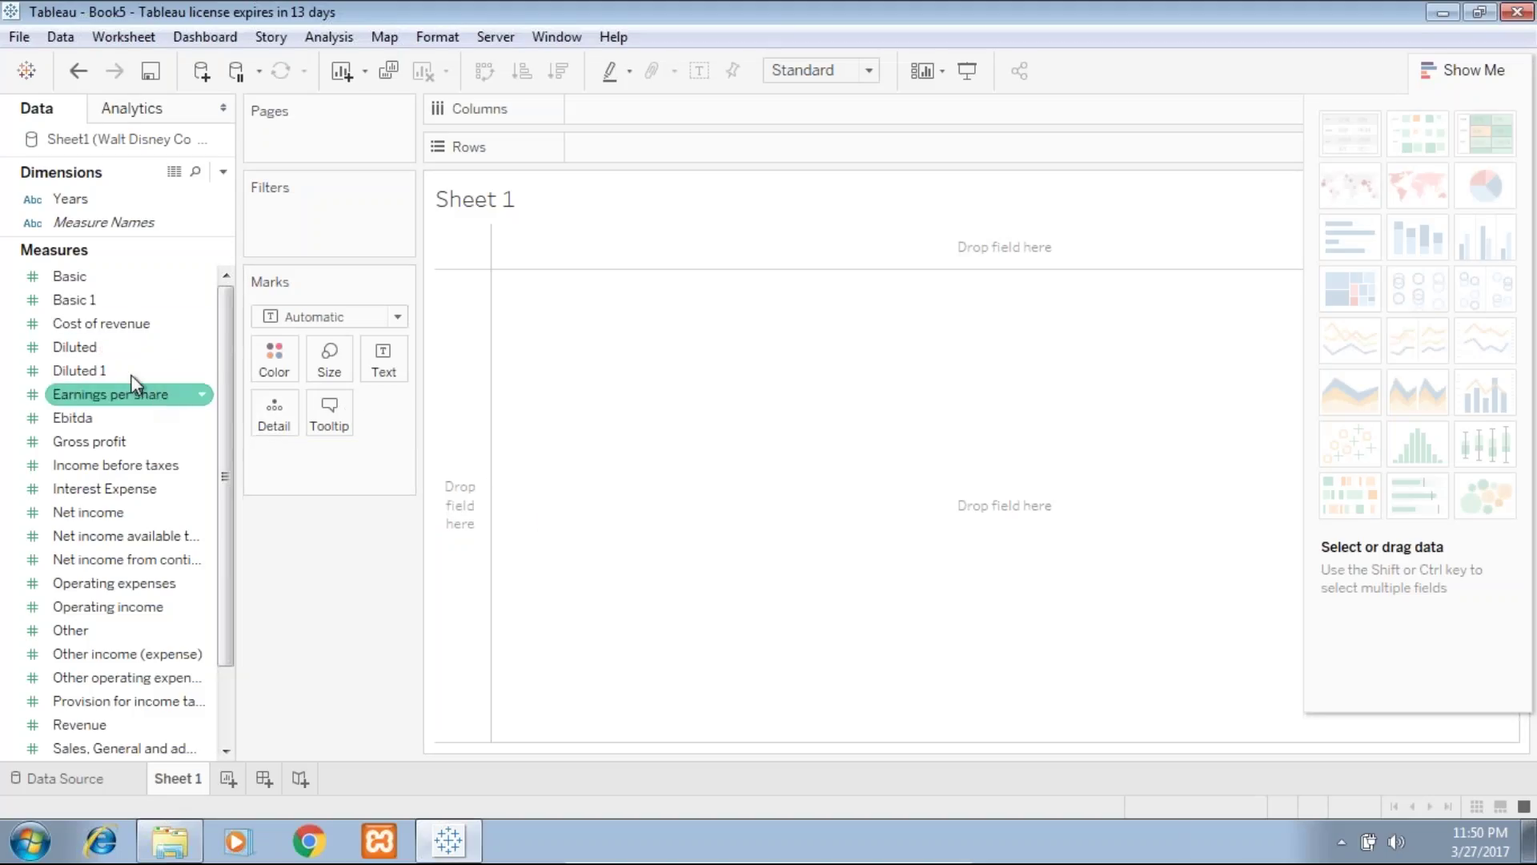
pyautogui.click(70, 199)
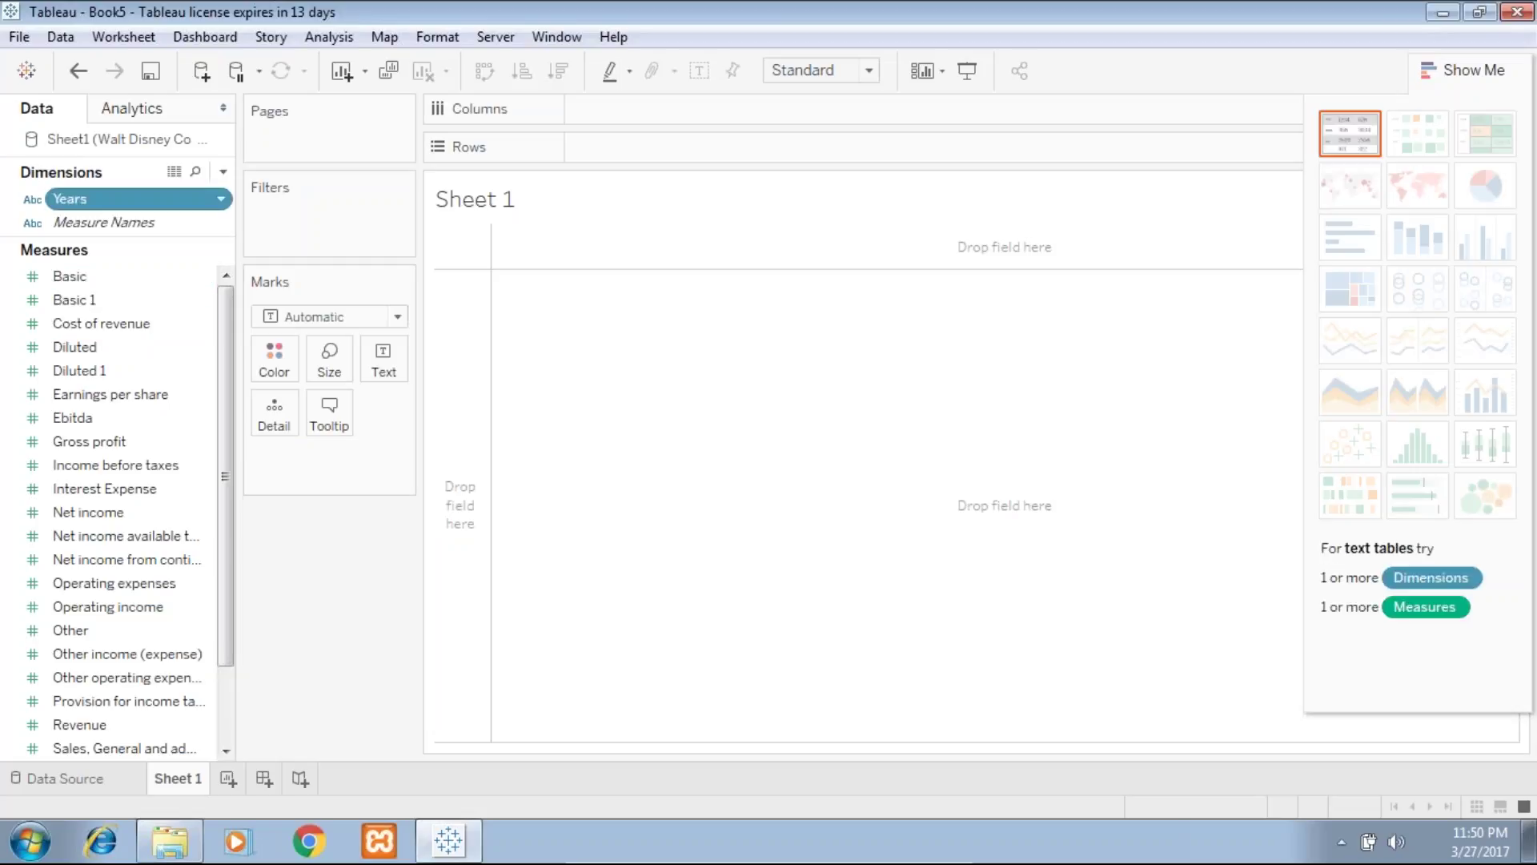
pyautogui.moveTo(134, 205); pyautogui.dragTo(633, 112)
# - Add all 23 income-statement measures, excluding Number of Records, to the table
pyautogui.click(120, 277)
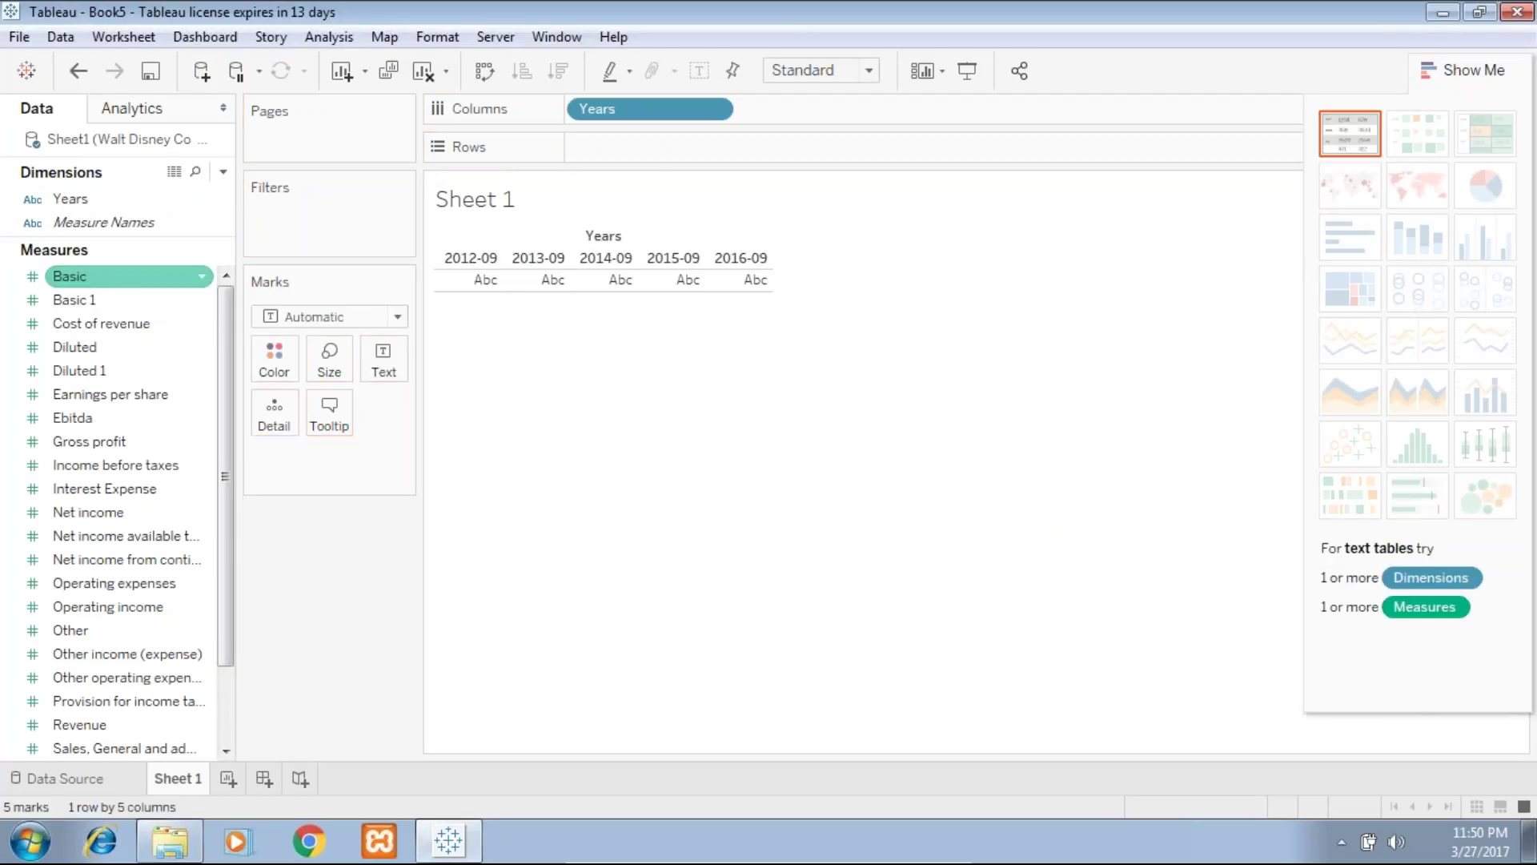
pyautogui.click(132, 301)
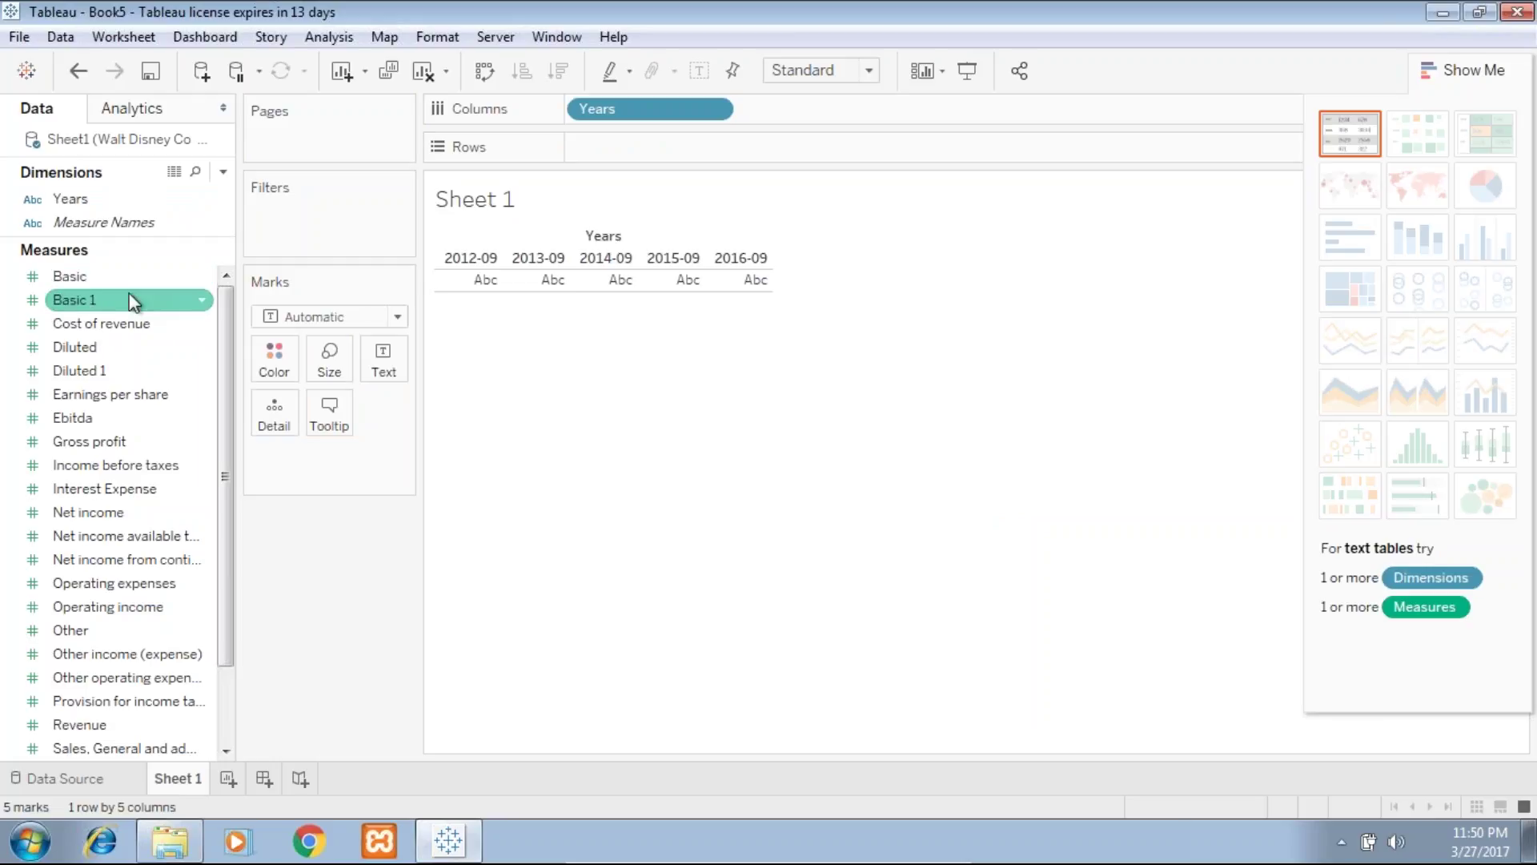
pyautogui.click(112, 280)
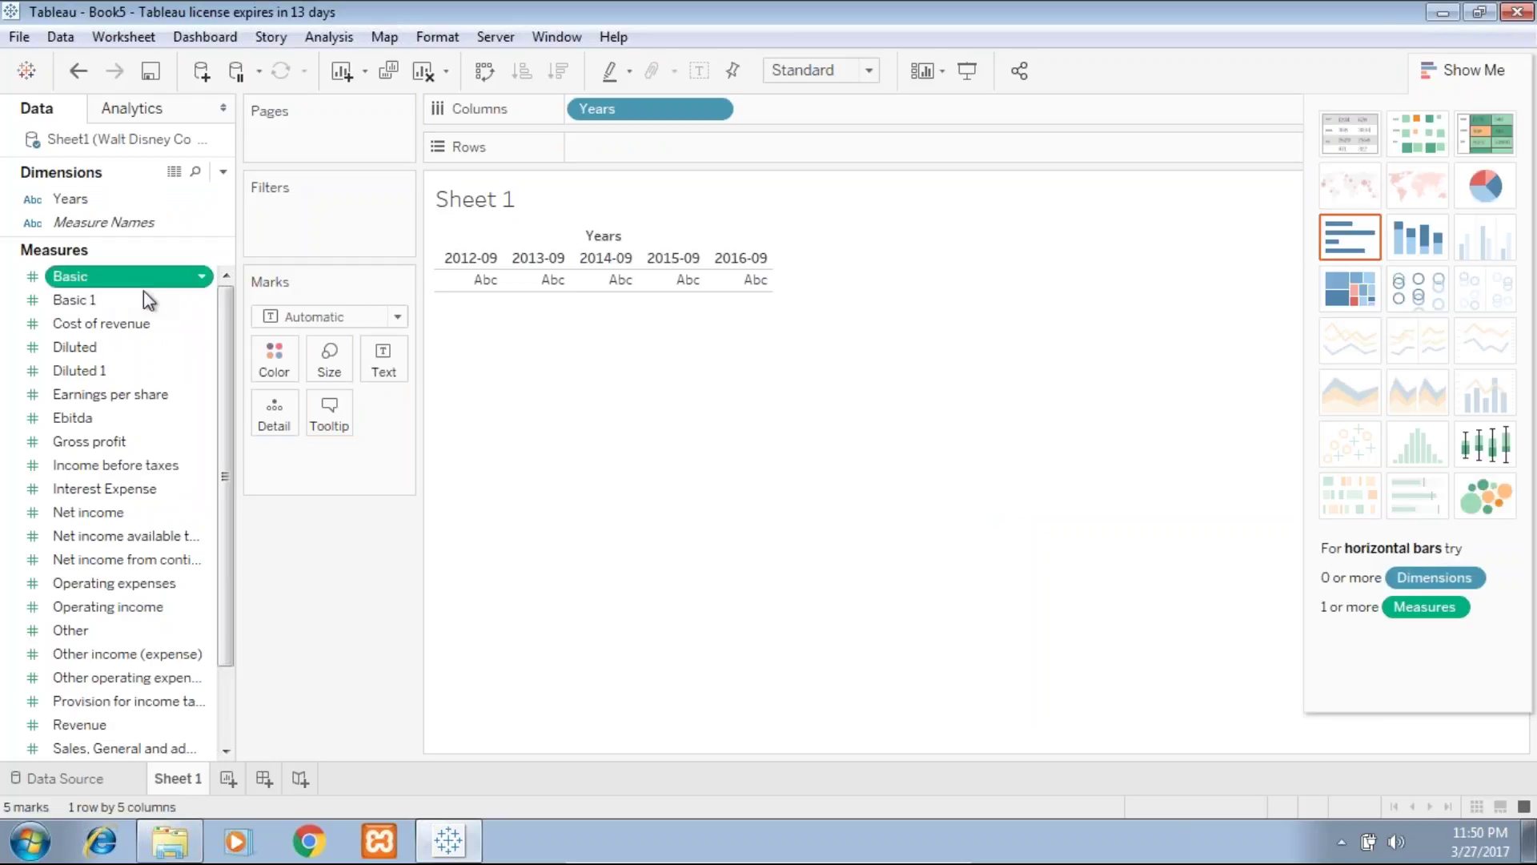
pyautogui.scroll(-2, 227, 701)
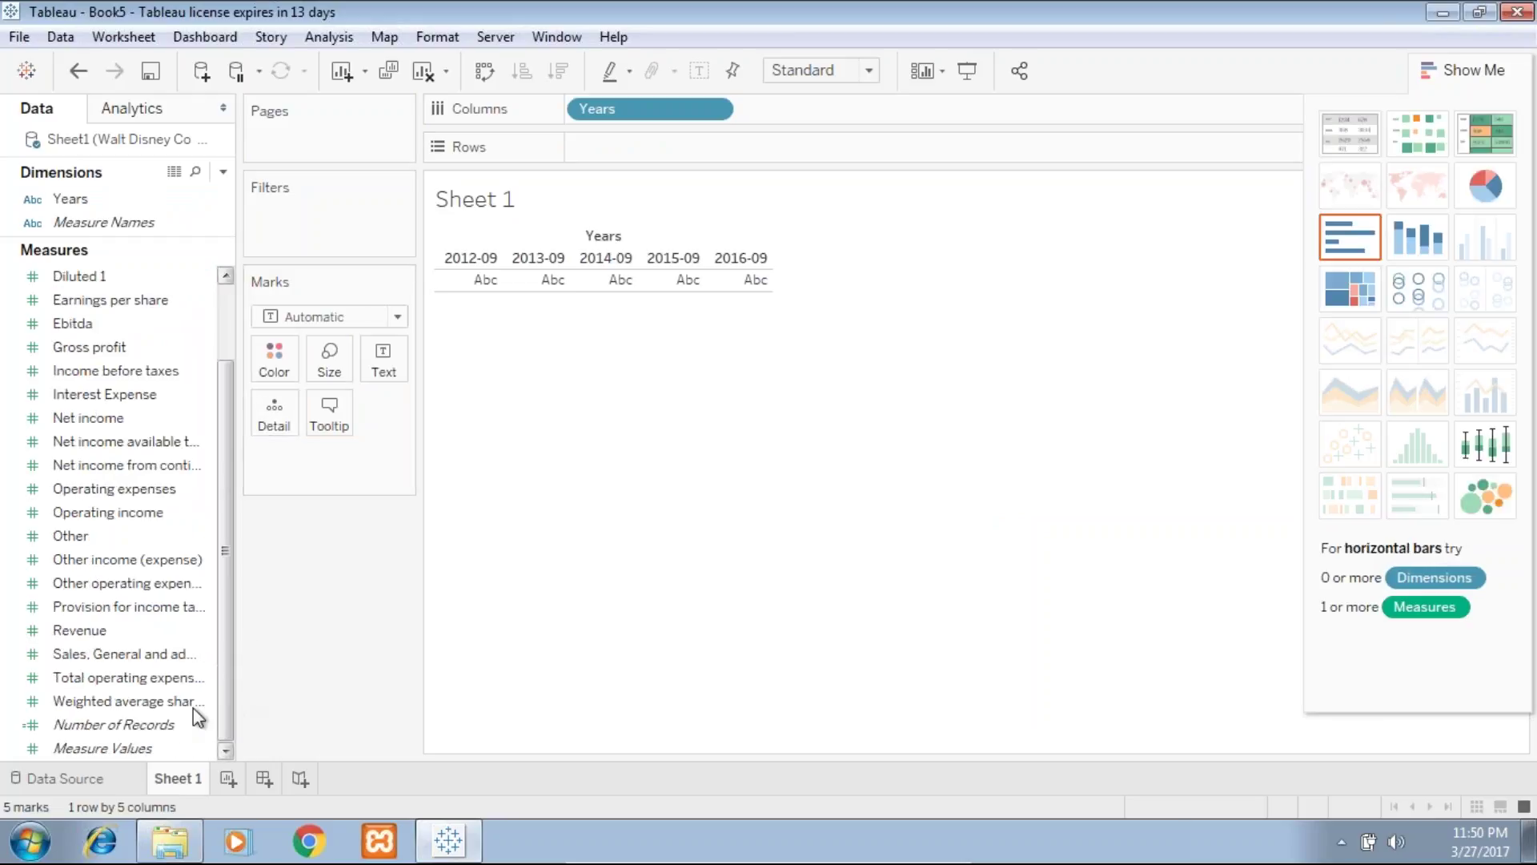
pyautogui.click(158, 725)
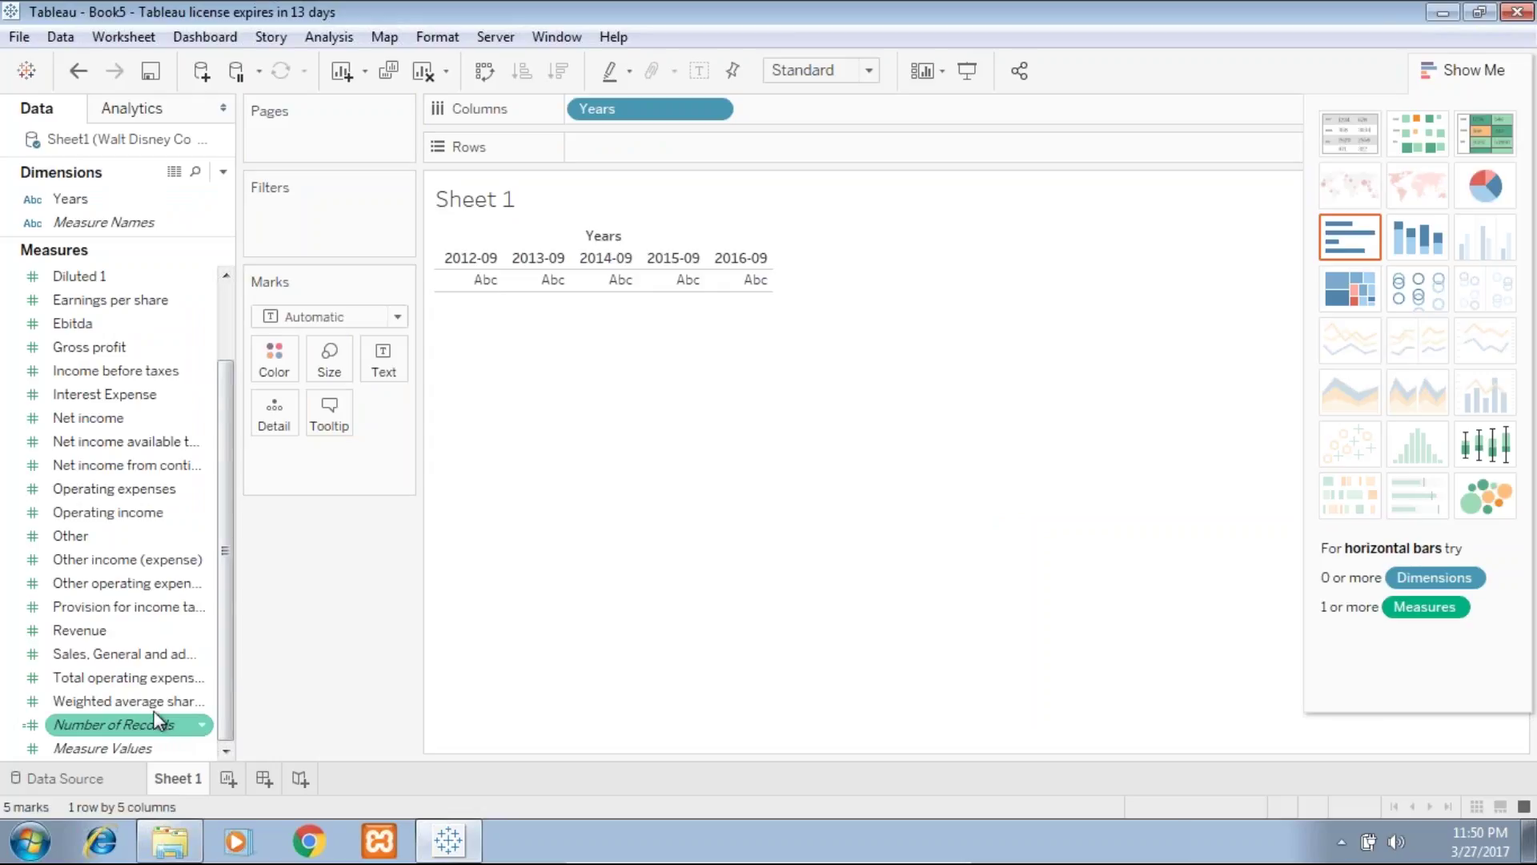
pyautogui.keyDown('shift'); pyautogui.click(160, 703); pyautogui.keyUp('shift')
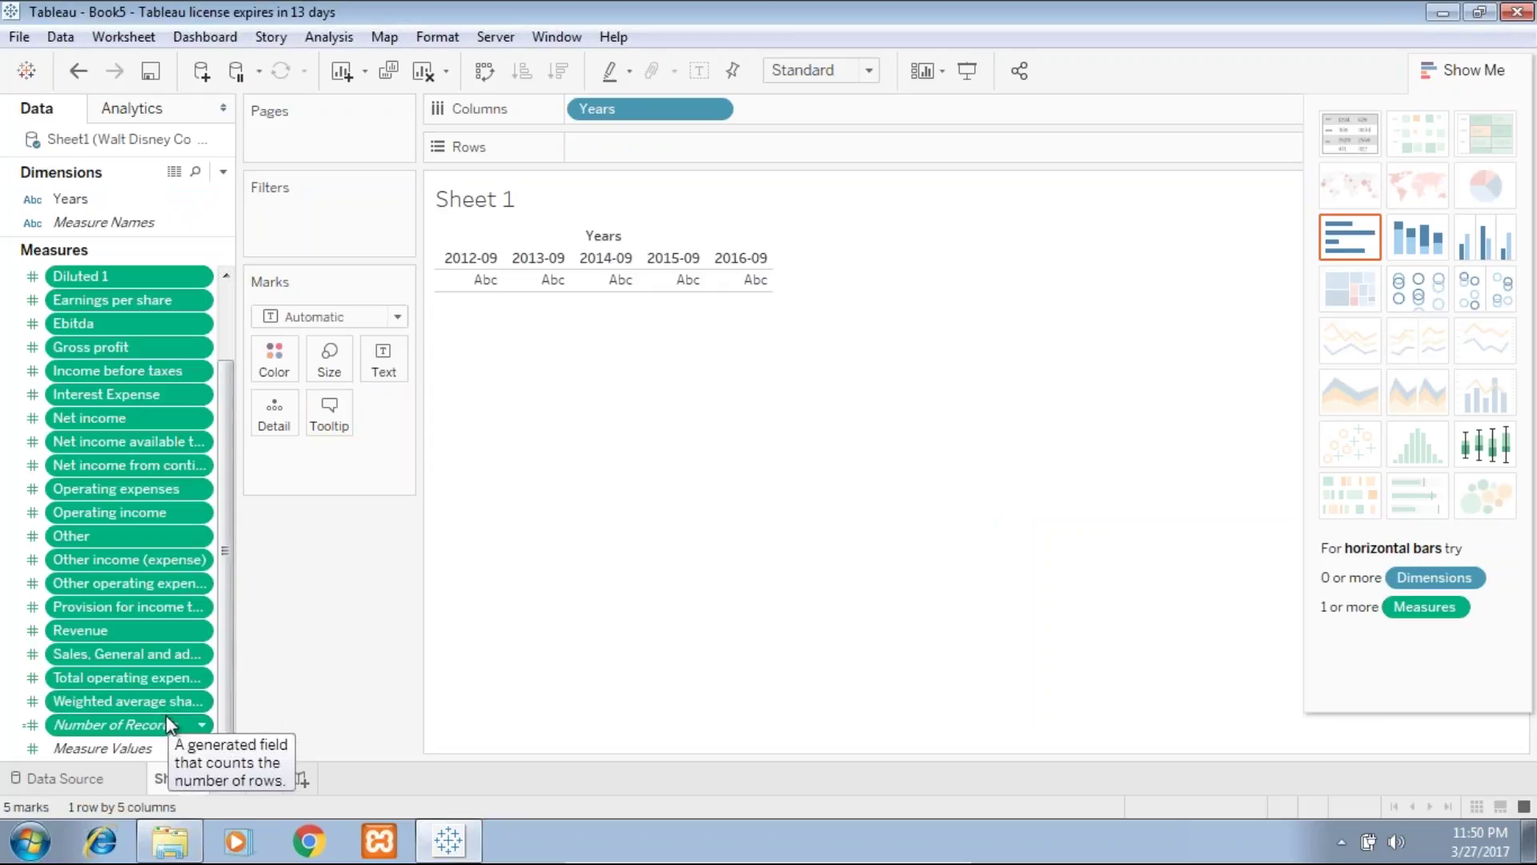
pyautogui.keyDown('ctrl'); pyautogui.click(166, 718); pyautogui.keyUp('ctrl')
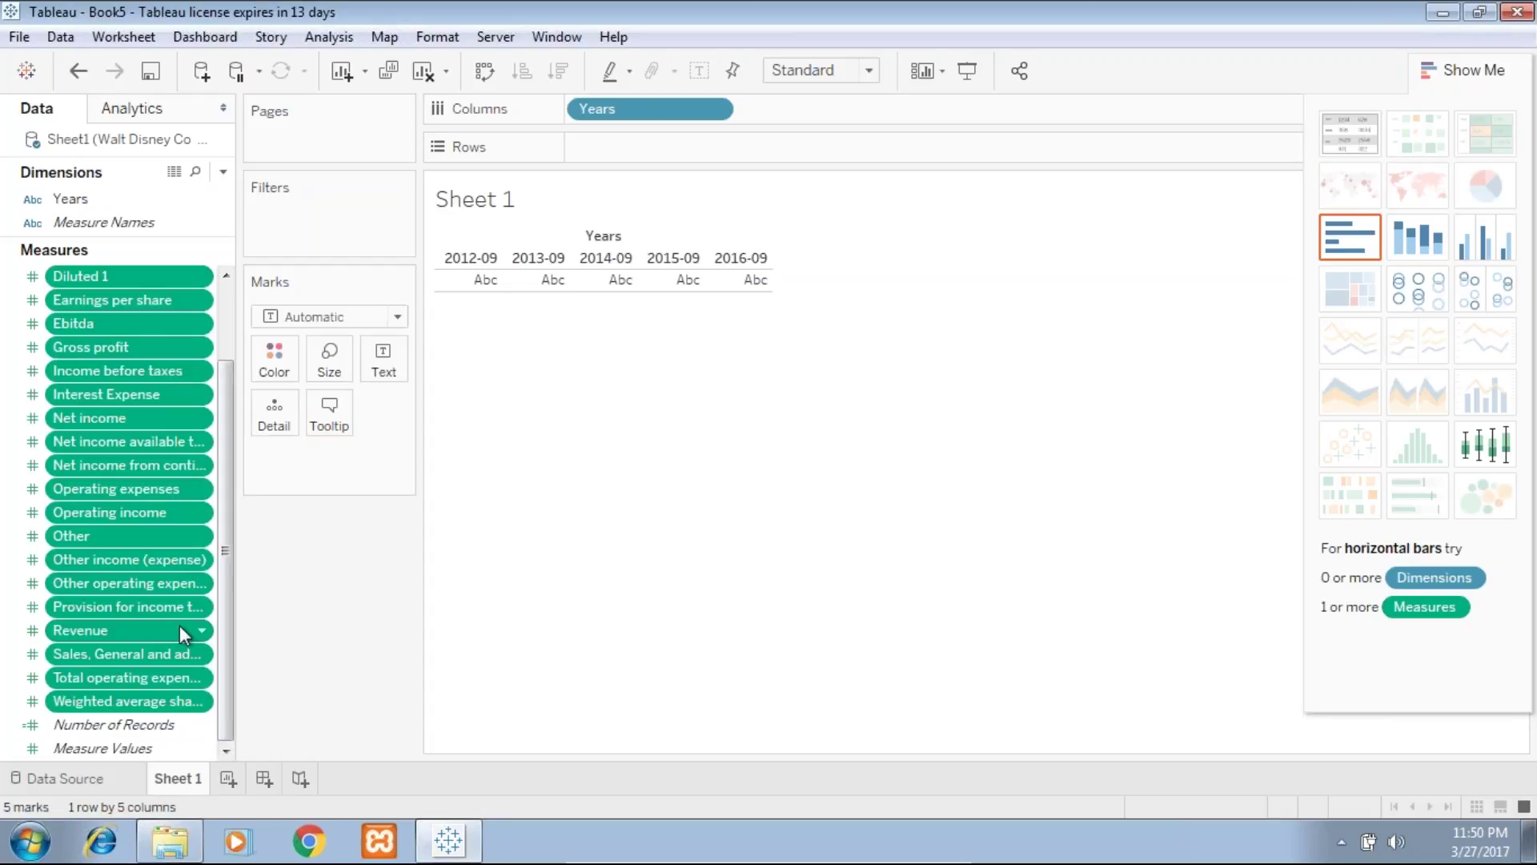
pyautogui.moveTo(192, 629); pyautogui.dragTo(632, 285)
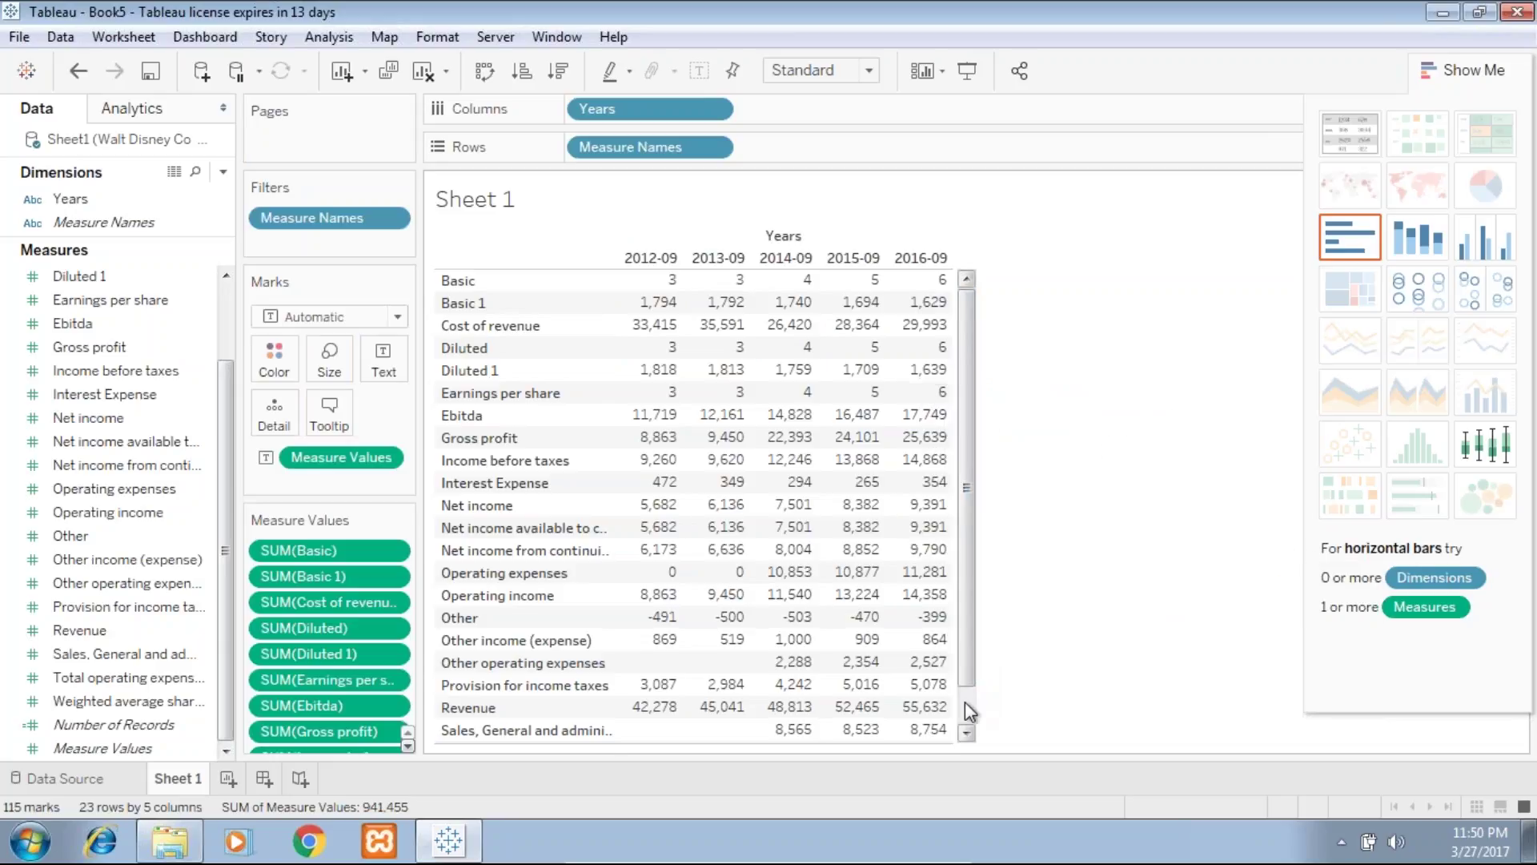
pyautogui.scroll(-1, 964, 702)
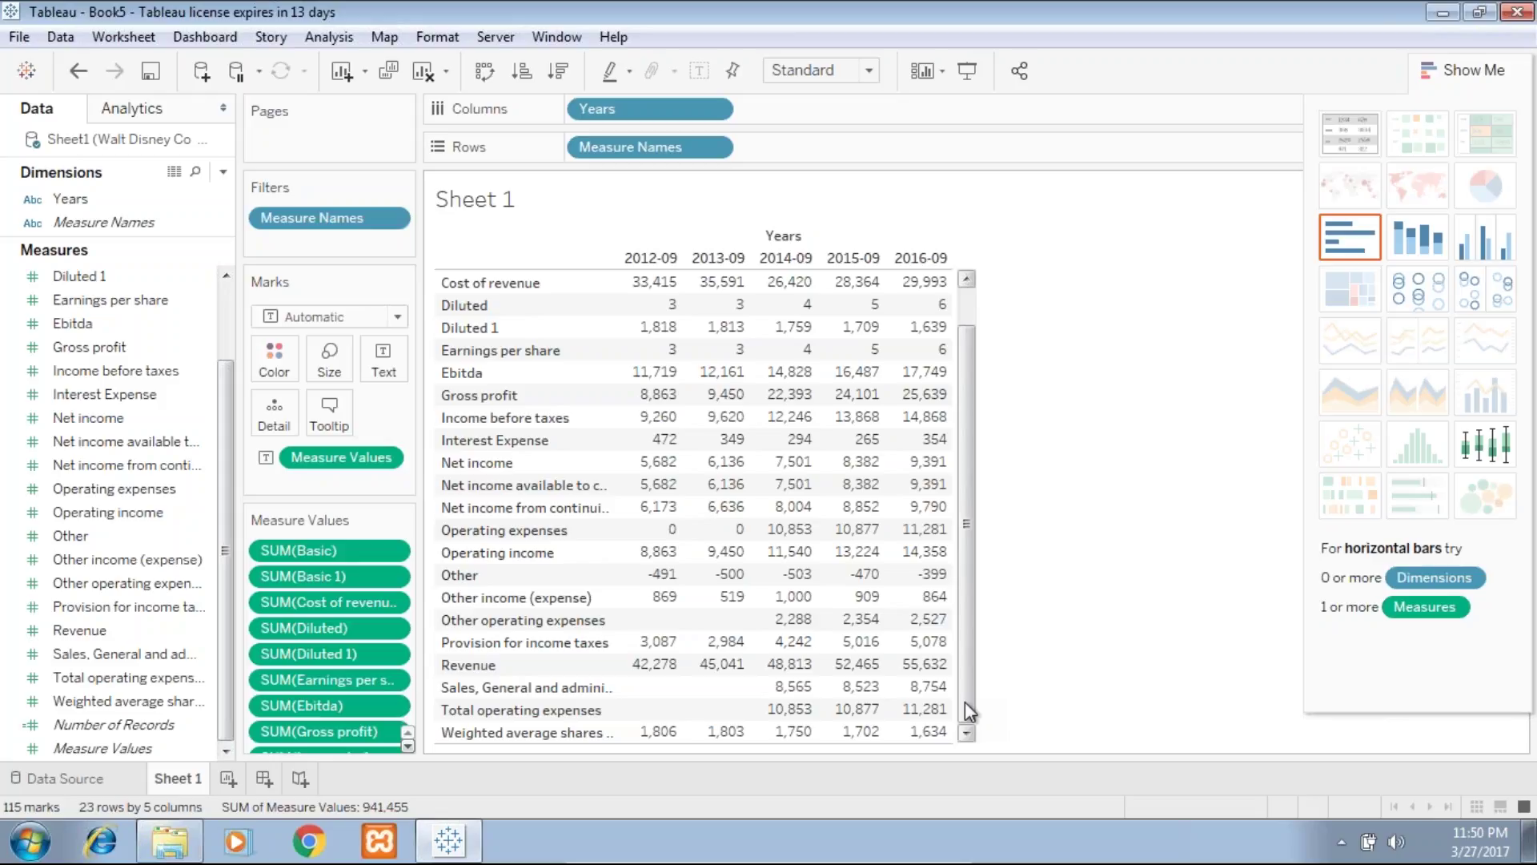
pyautogui.click(959, 295)
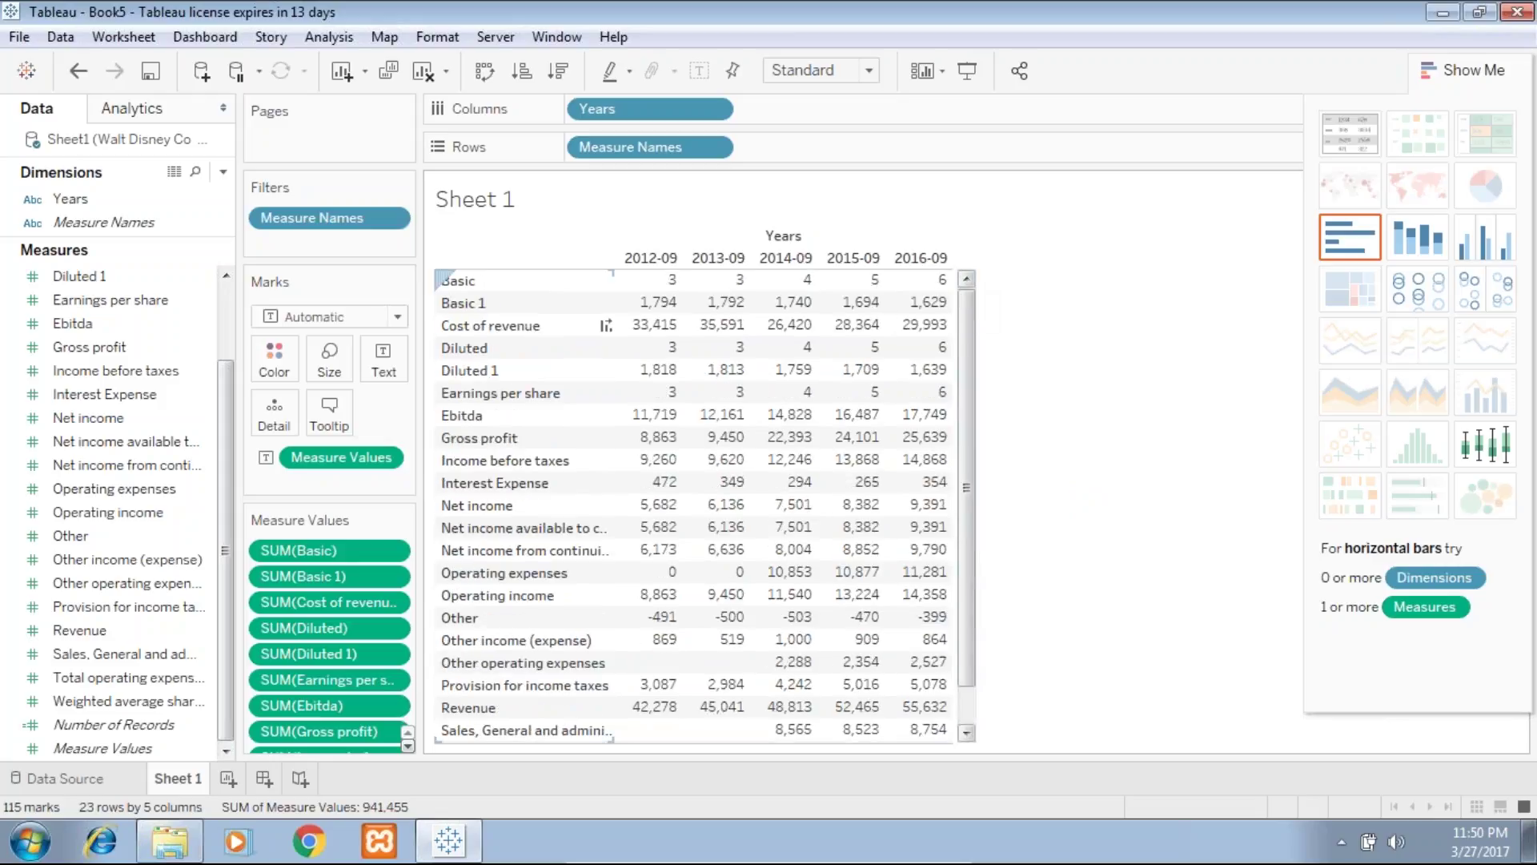
# - Create Sheet 2 and compare Morningstar's statement in percentage and dollar views
pyautogui.click(228, 779)
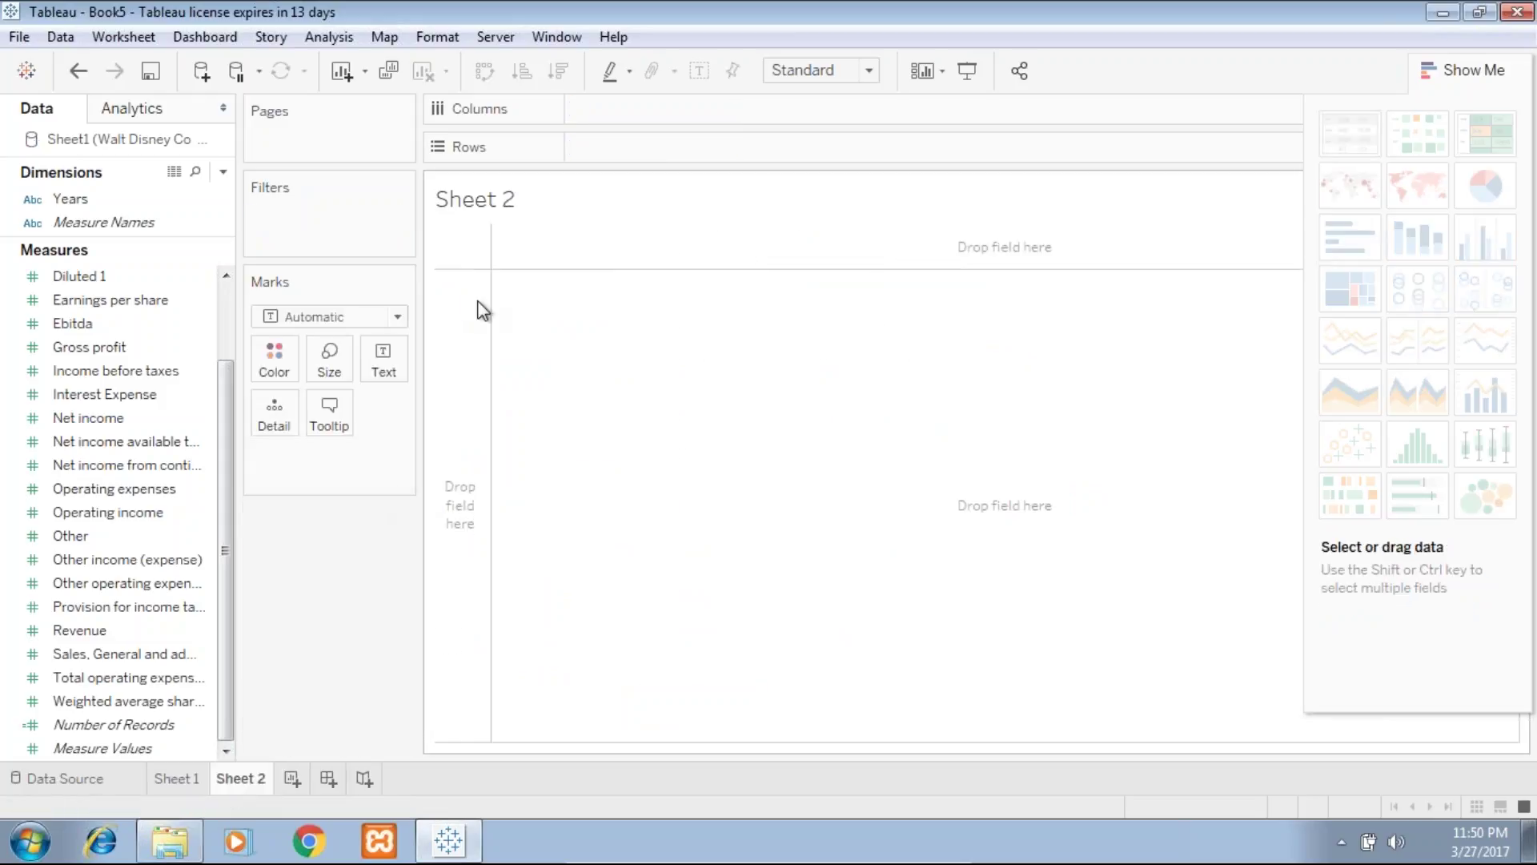
pyautogui.moveTo(692, 861)
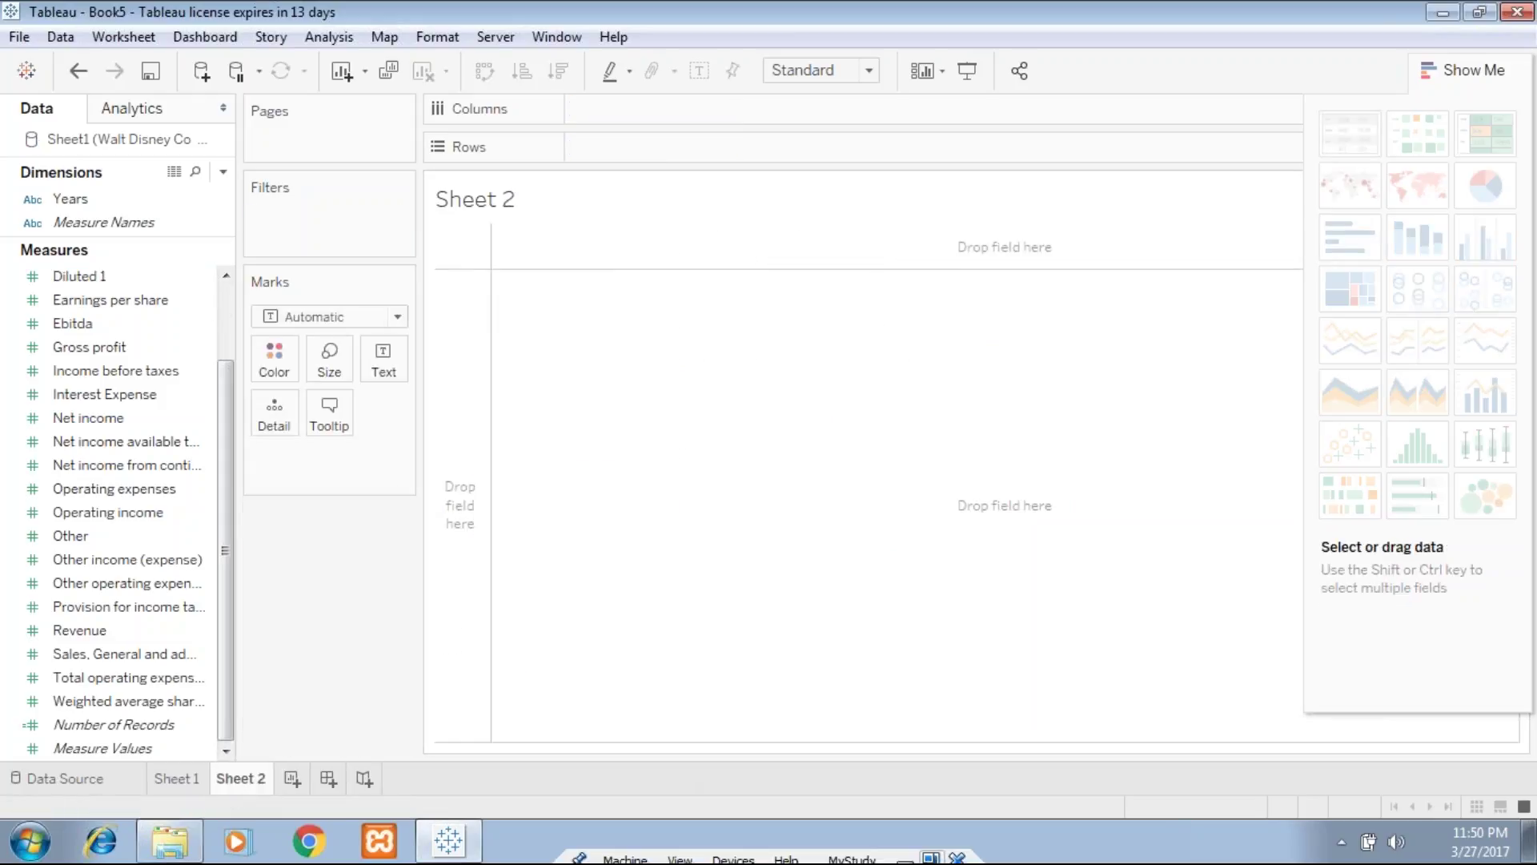
pyautogui.click(909, 852)
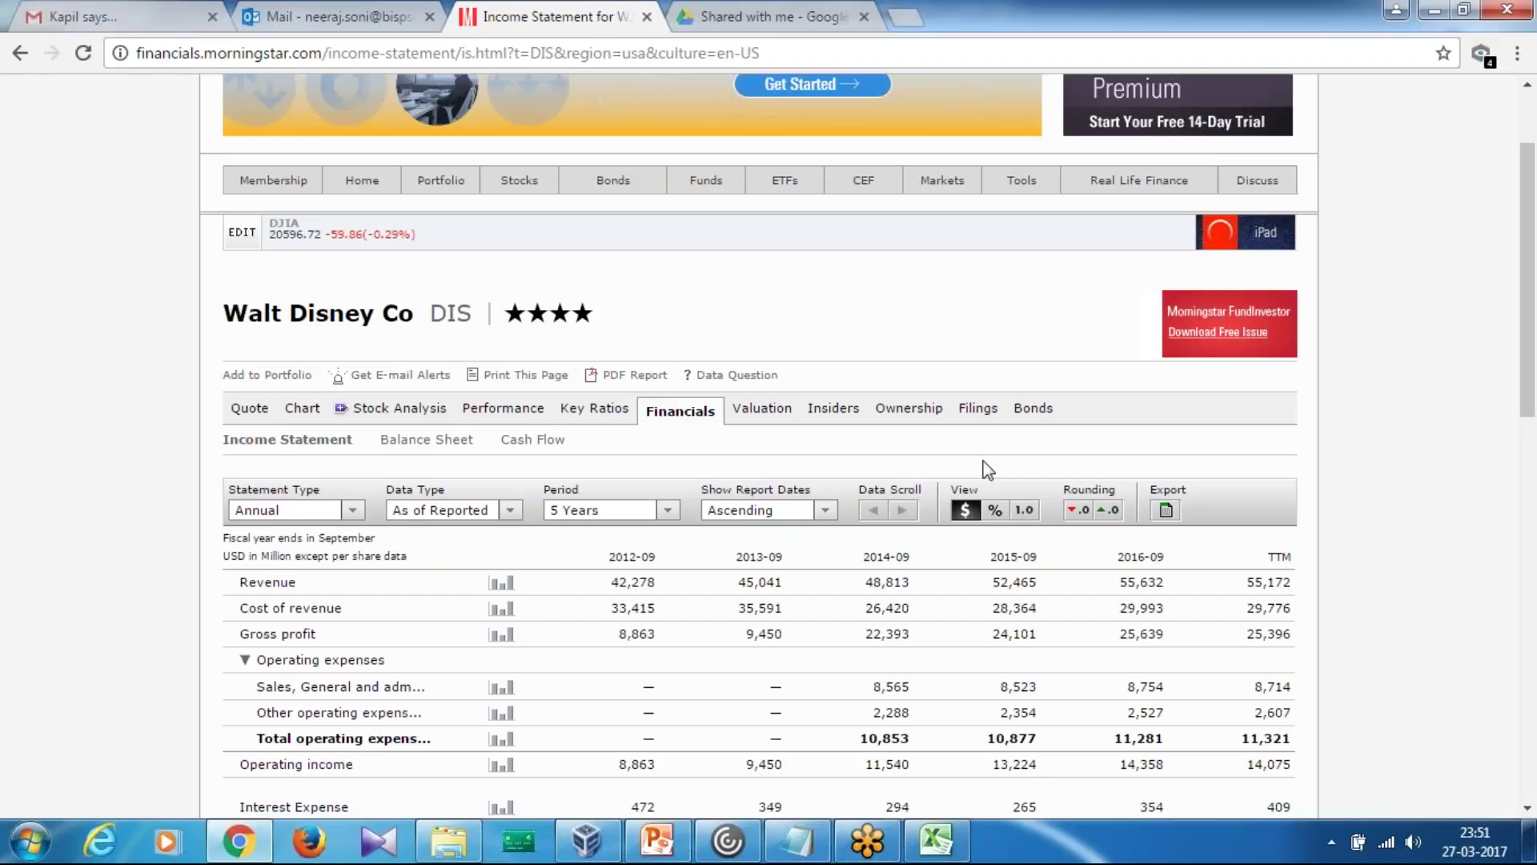
pyautogui.click(994, 511)
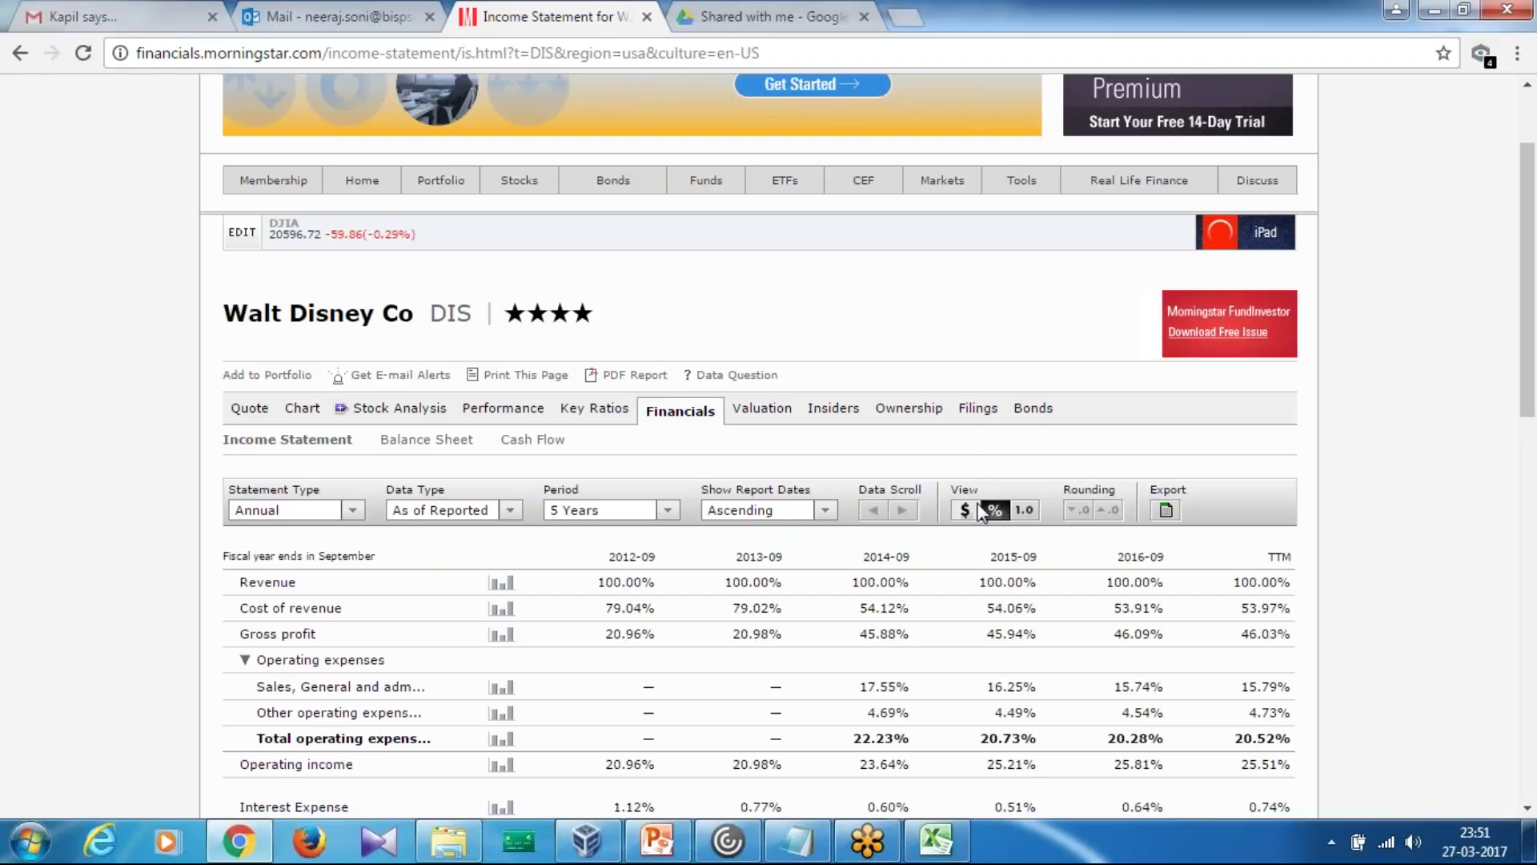
pyautogui.click(968, 511)
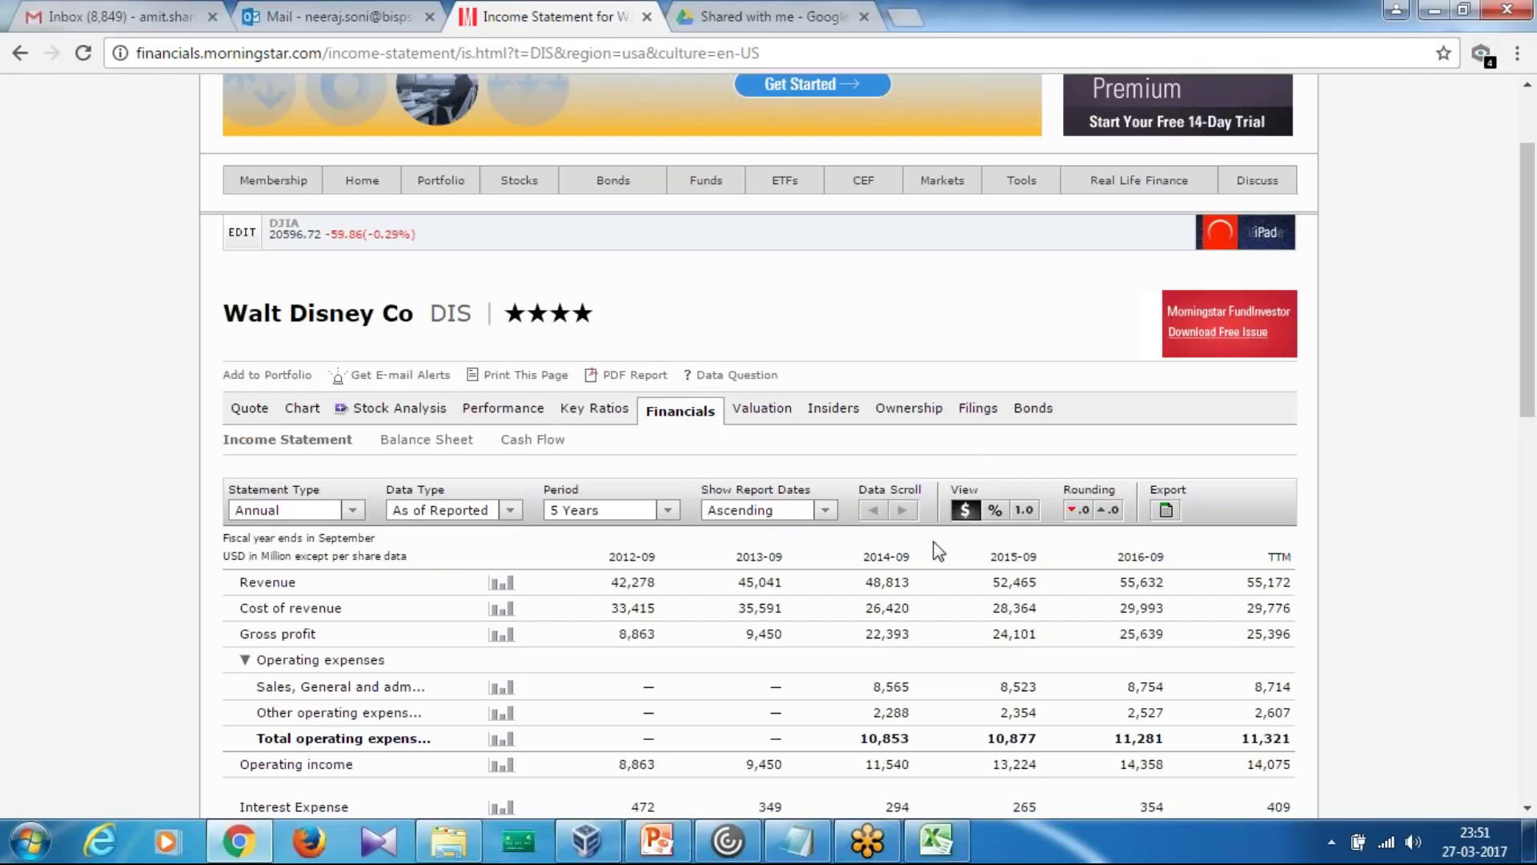
pyautogui.click(601, 846)
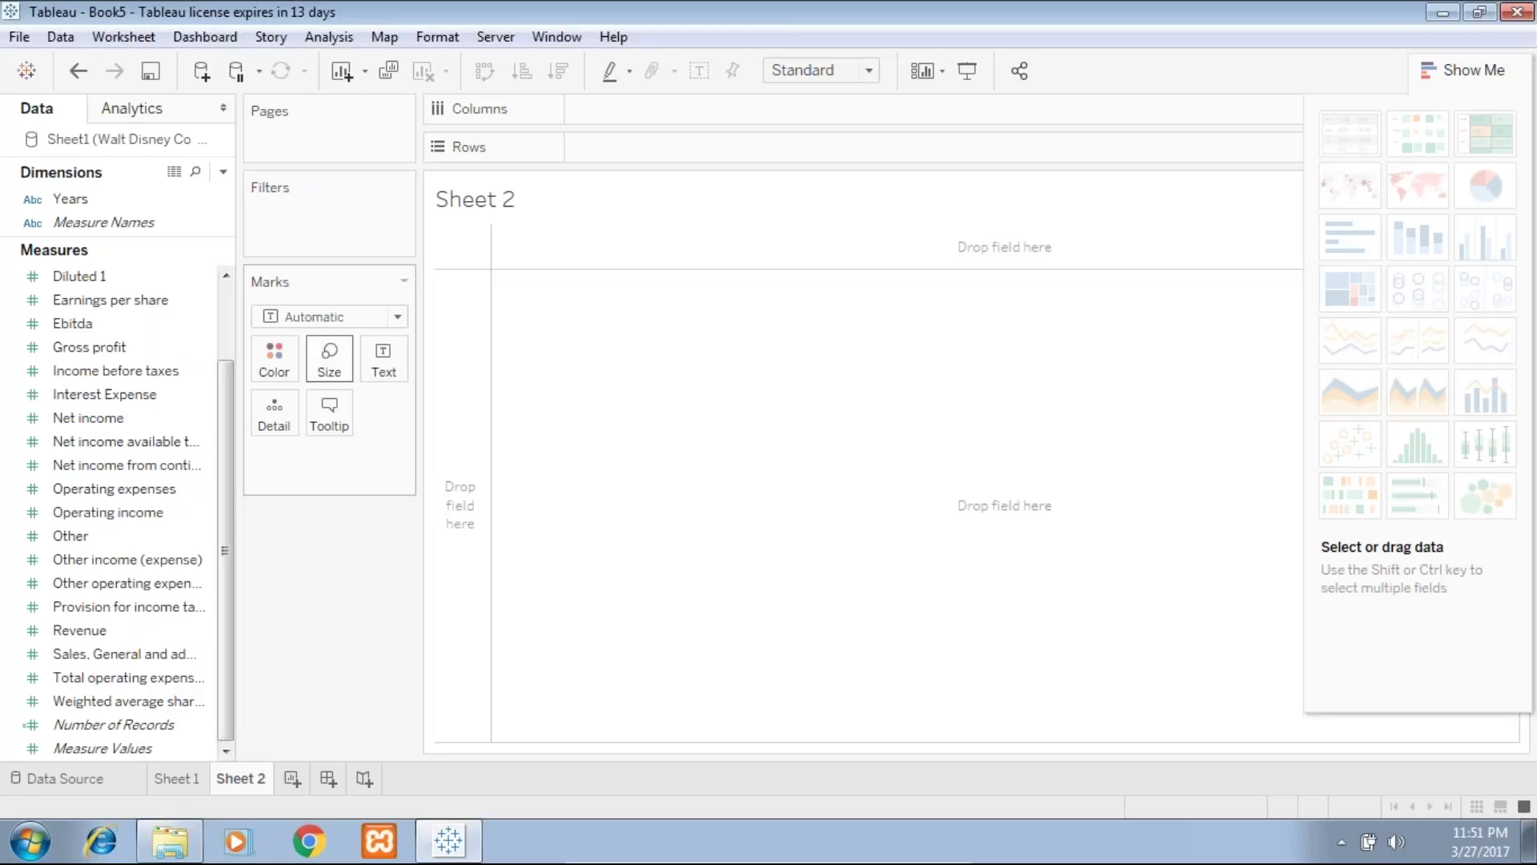
# - Put Years on Columns and show Revenue per year, 42,278 to 55,632
pyautogui.click(129, 201)
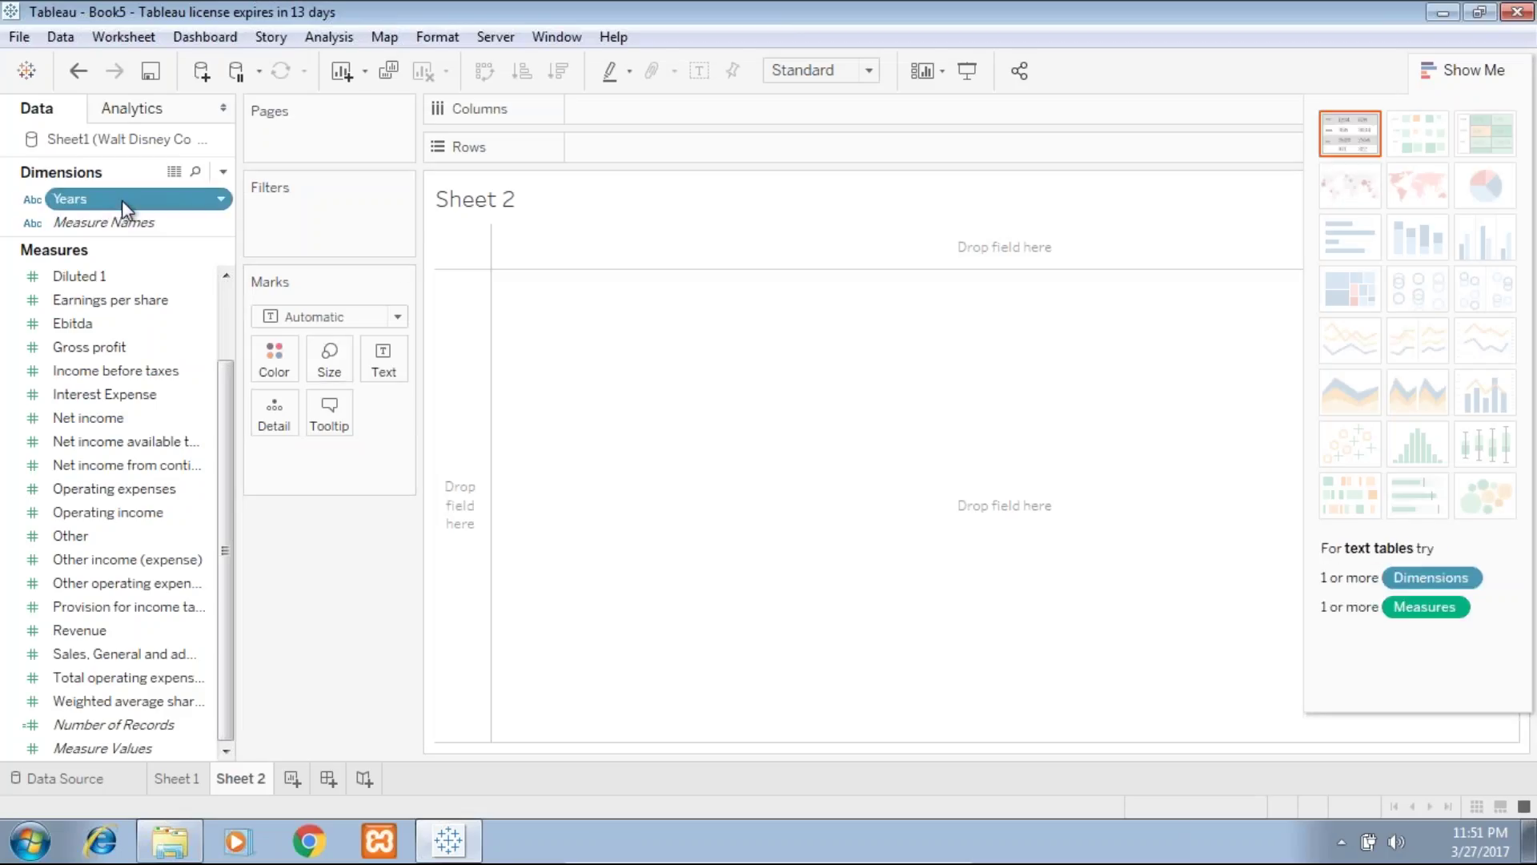
pyautogui.moveTo(122, 200); pyautogui.dragTo(704, 118)
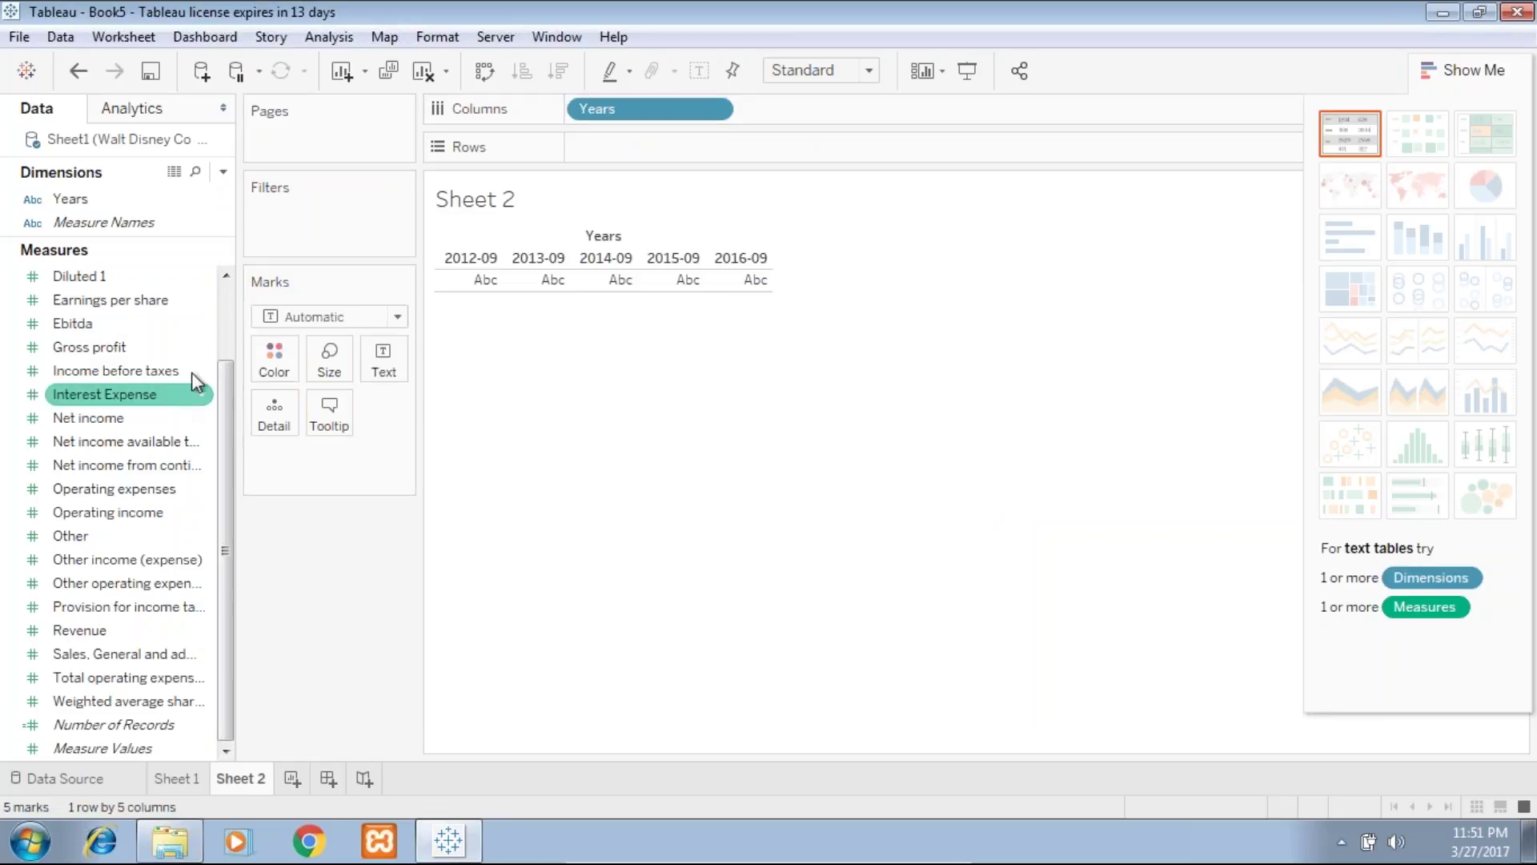
pyautogui.click(128, 300)
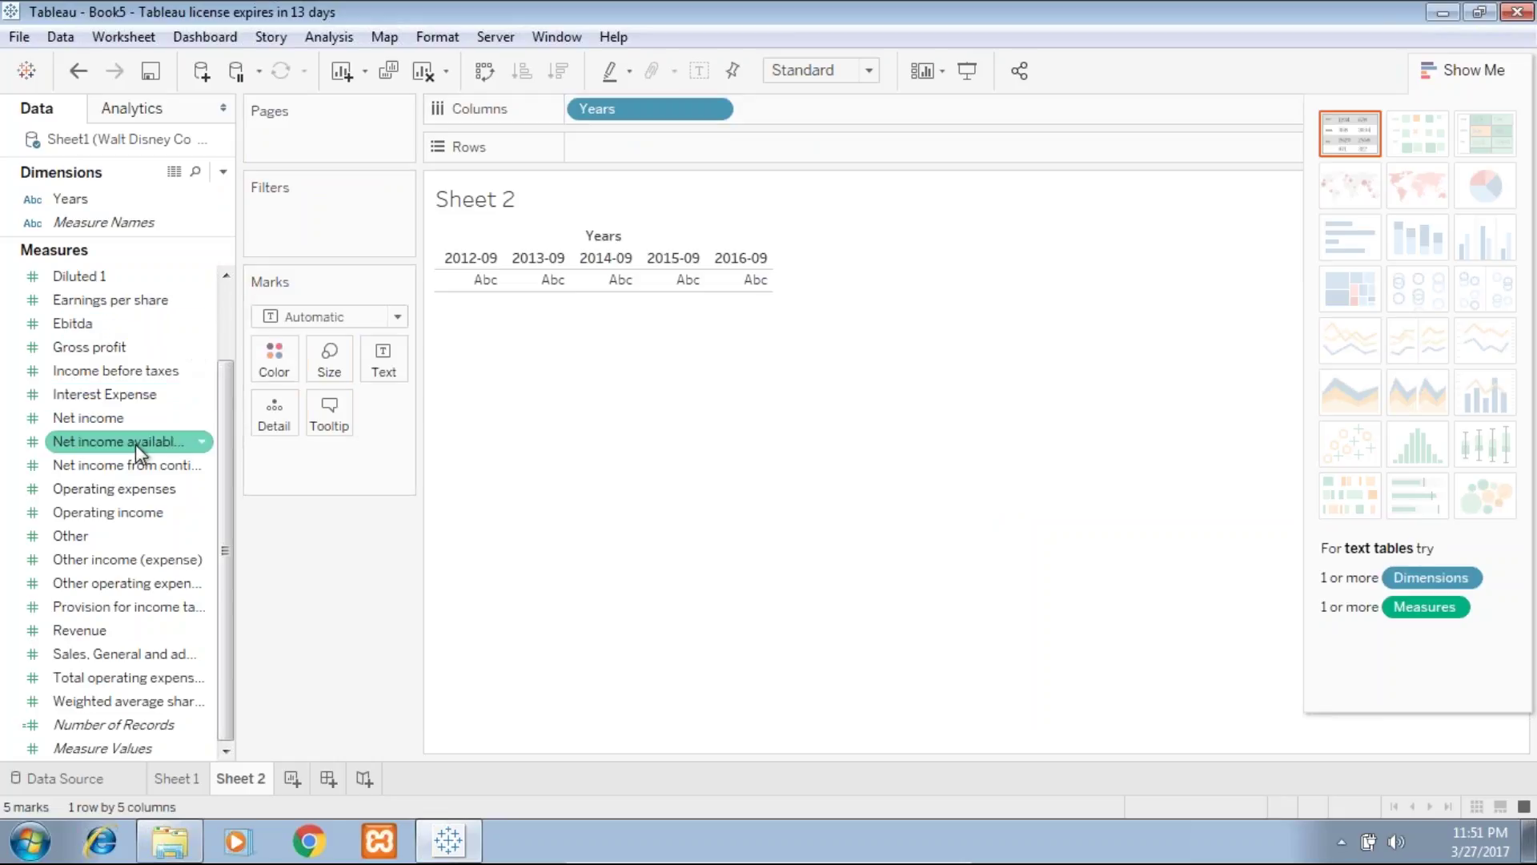
pyautogui.click(116, 633)
pyautogui.moveTo(116, 636); pyautogui.dragTo(601, 280)
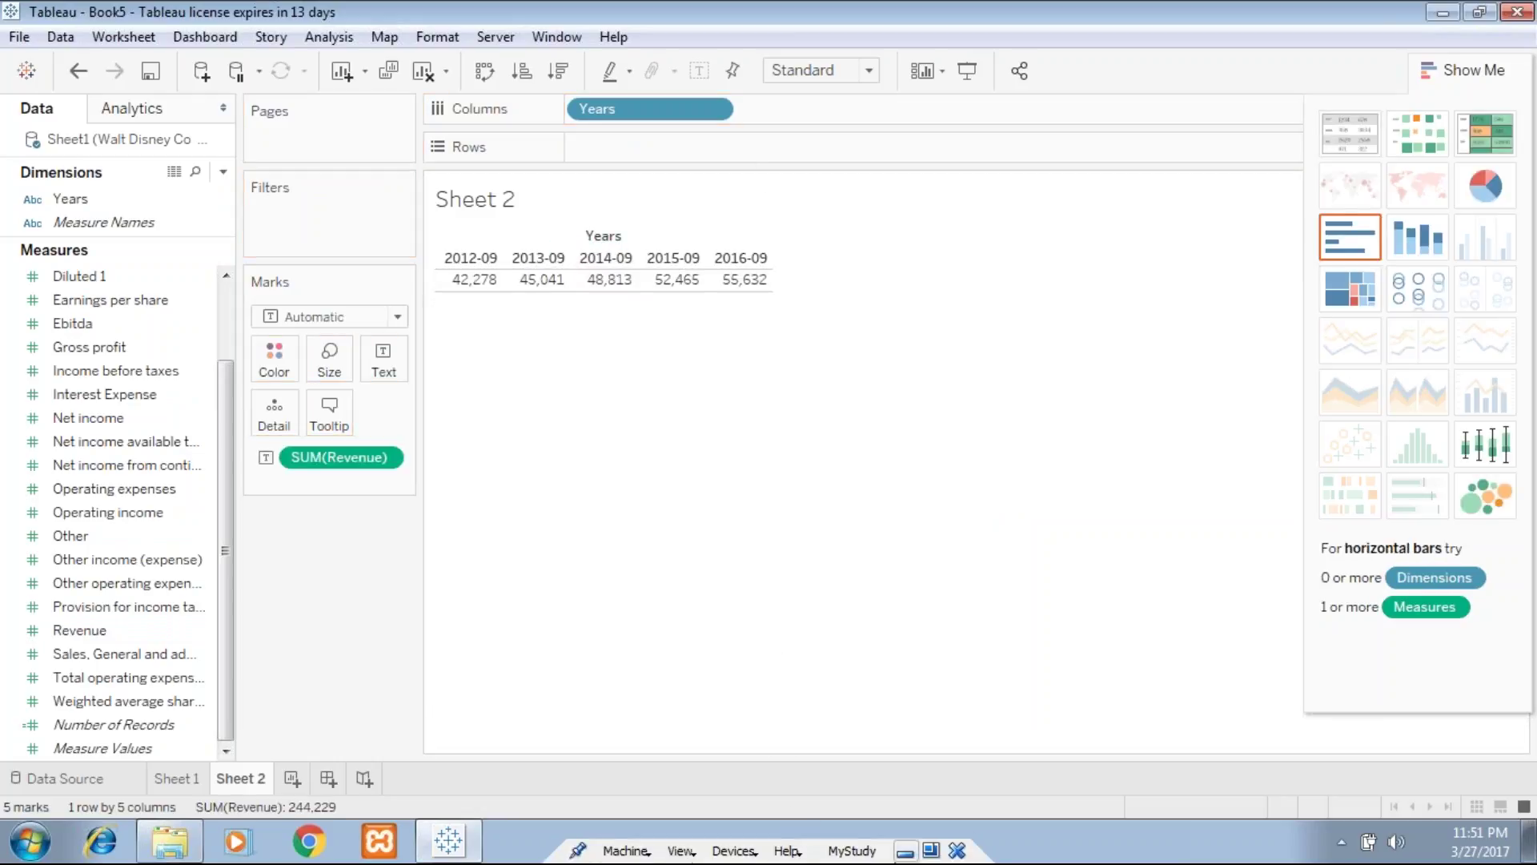
pyautogui.click(906, 852)
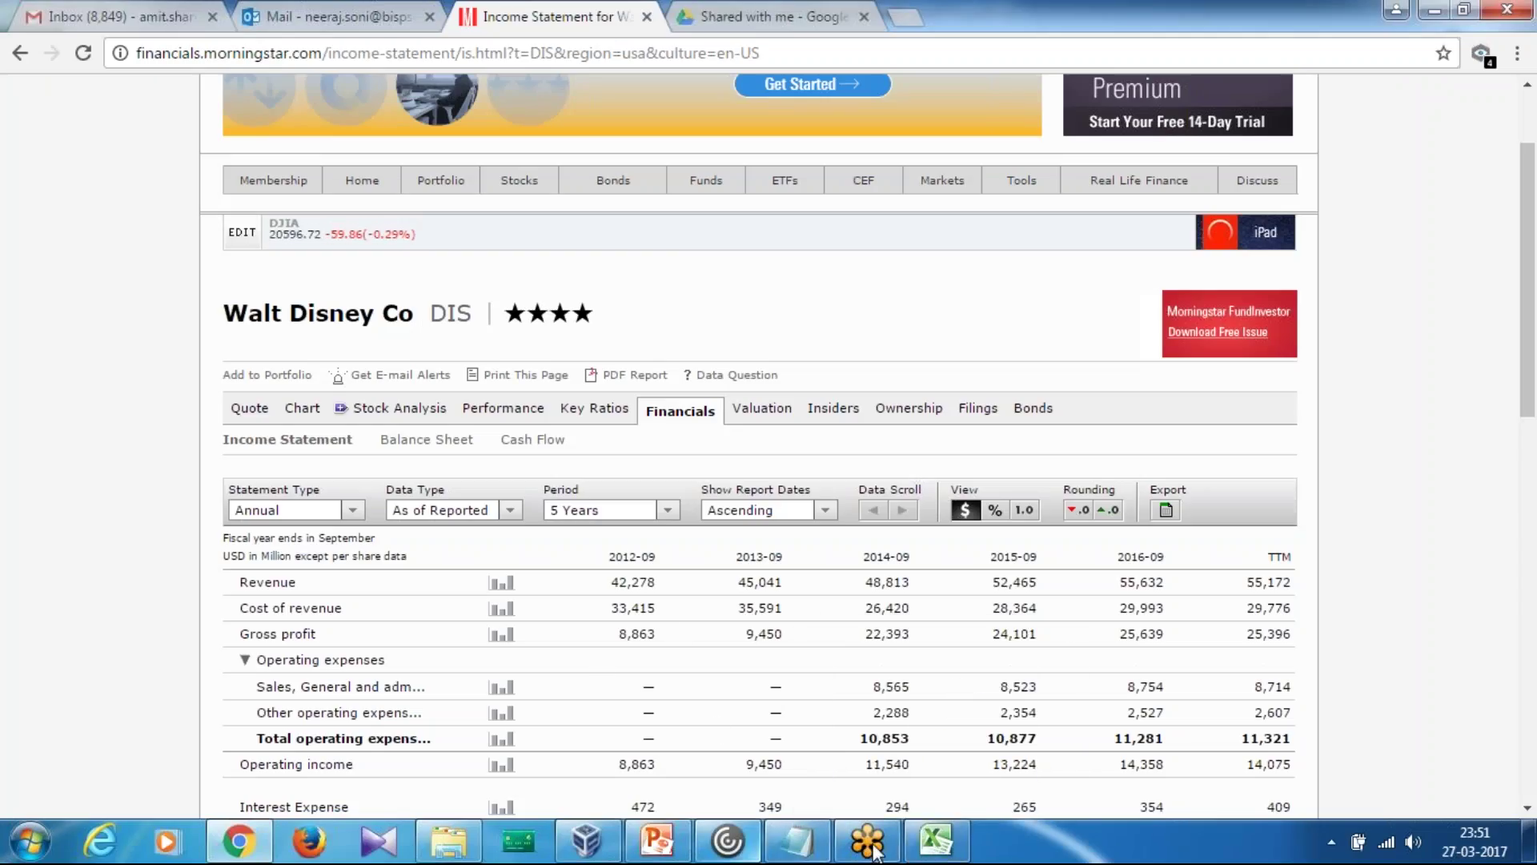
pyautogui.click(565, 846)
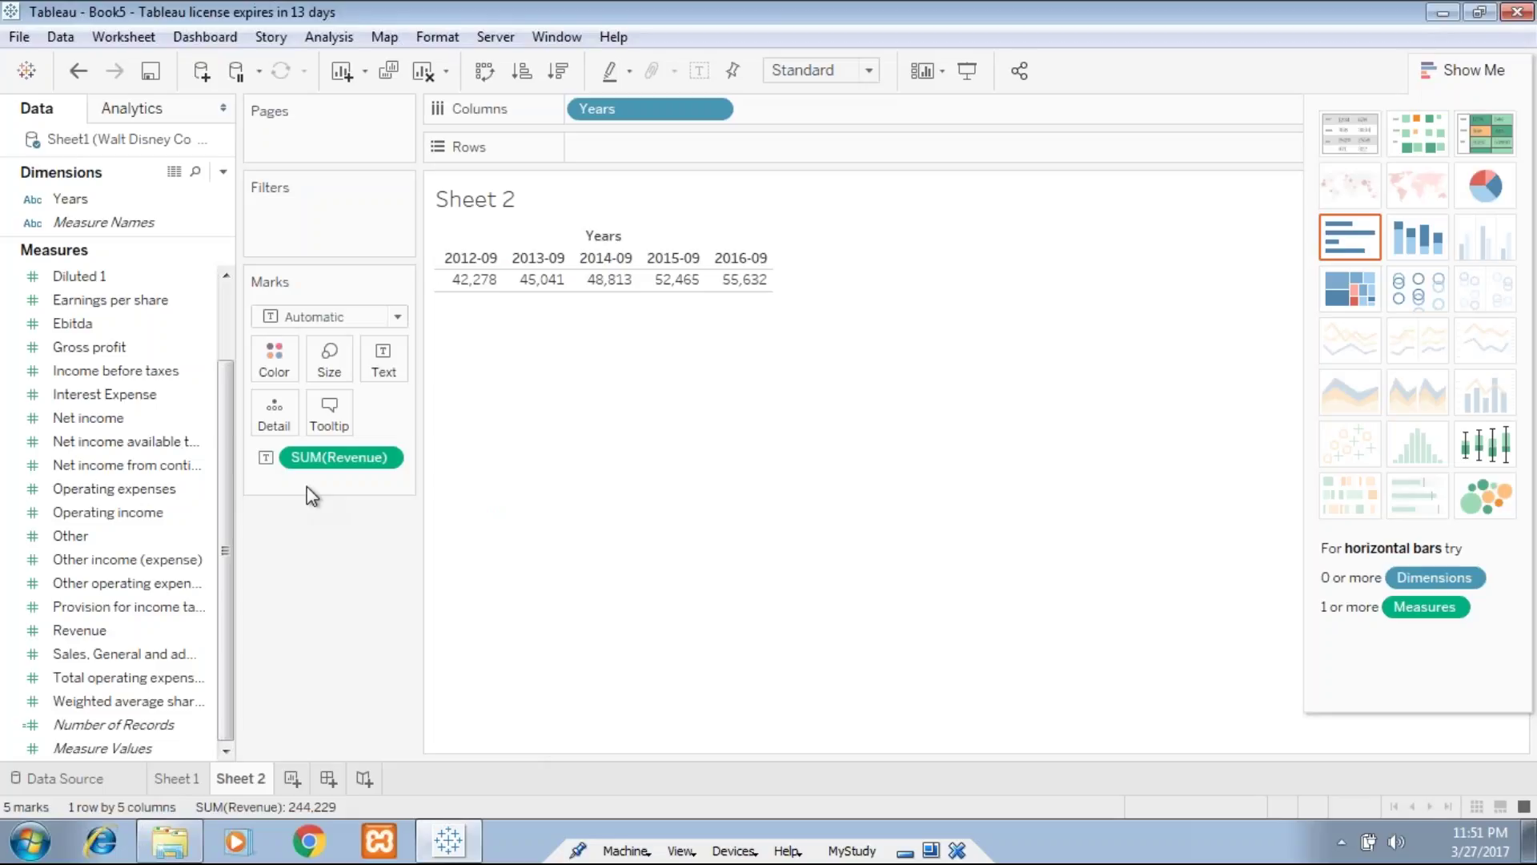
pyautogui.scroll(2, 223, 314)
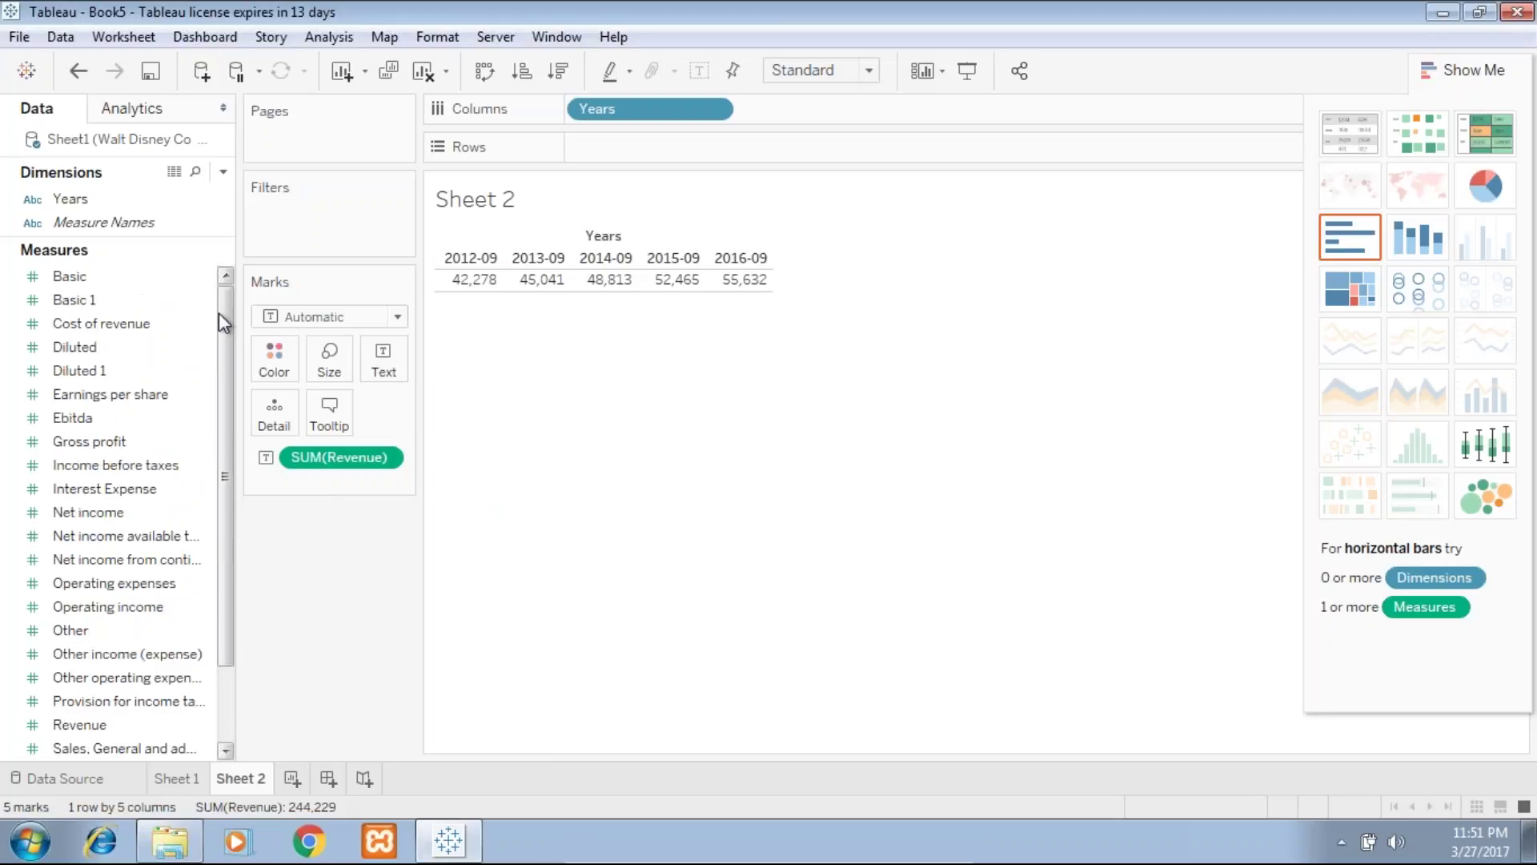
# - Add Cost of revenue, move Measure Names to Columns and Years to Rows, Revenue first
pyautogui.moveTo(170, 317); pyautogui.dragTo(537, 278)
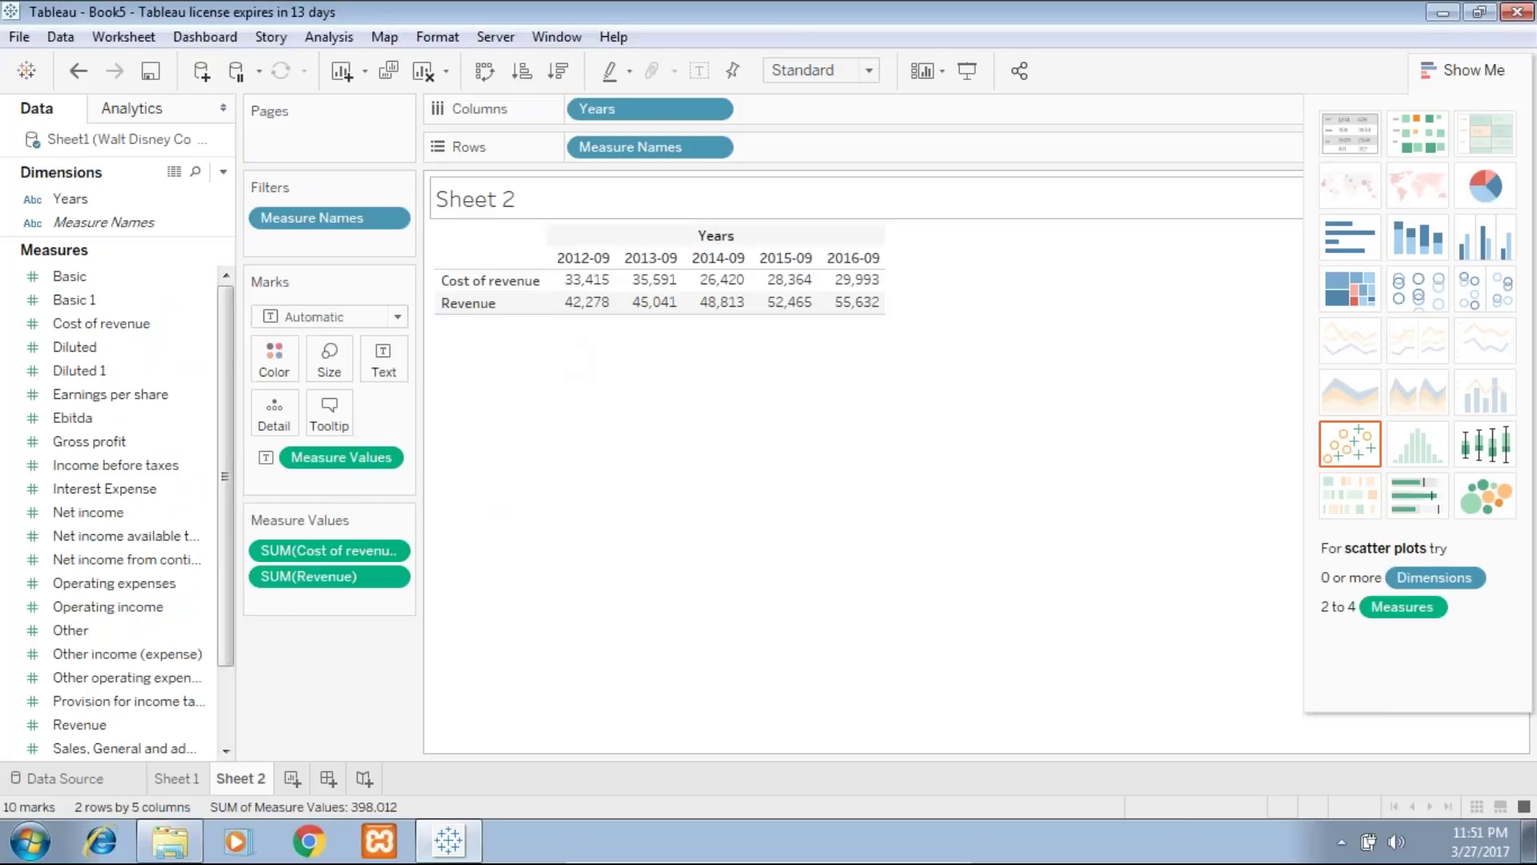
pyautogui.moveTo(679, 152); pyautogui.dragTo(825, 108)
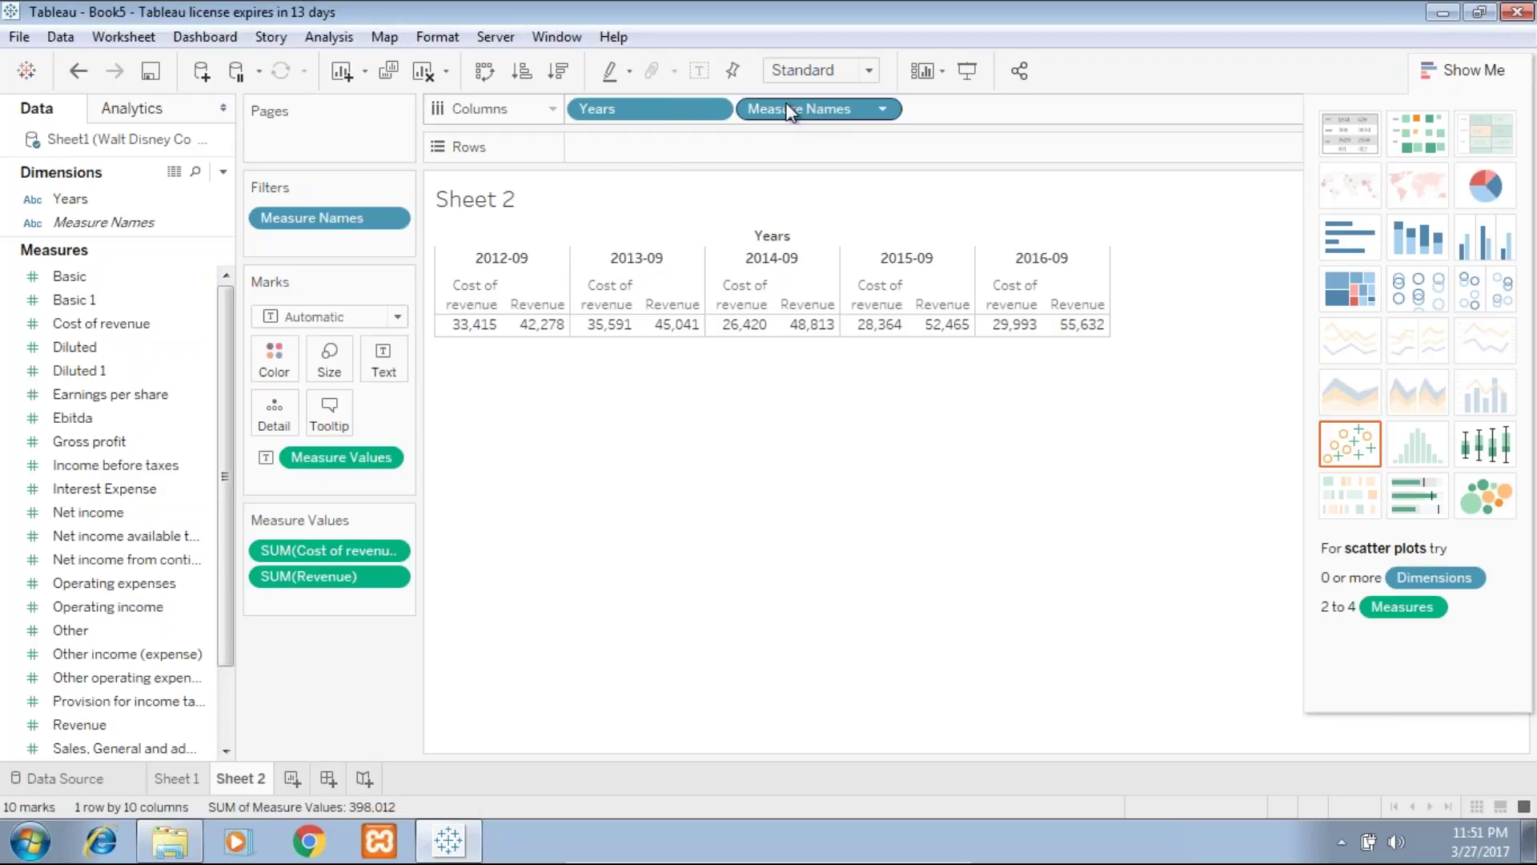
pyautogui.moveTo(660, 100); pyautogui.dragTo(650, 177)
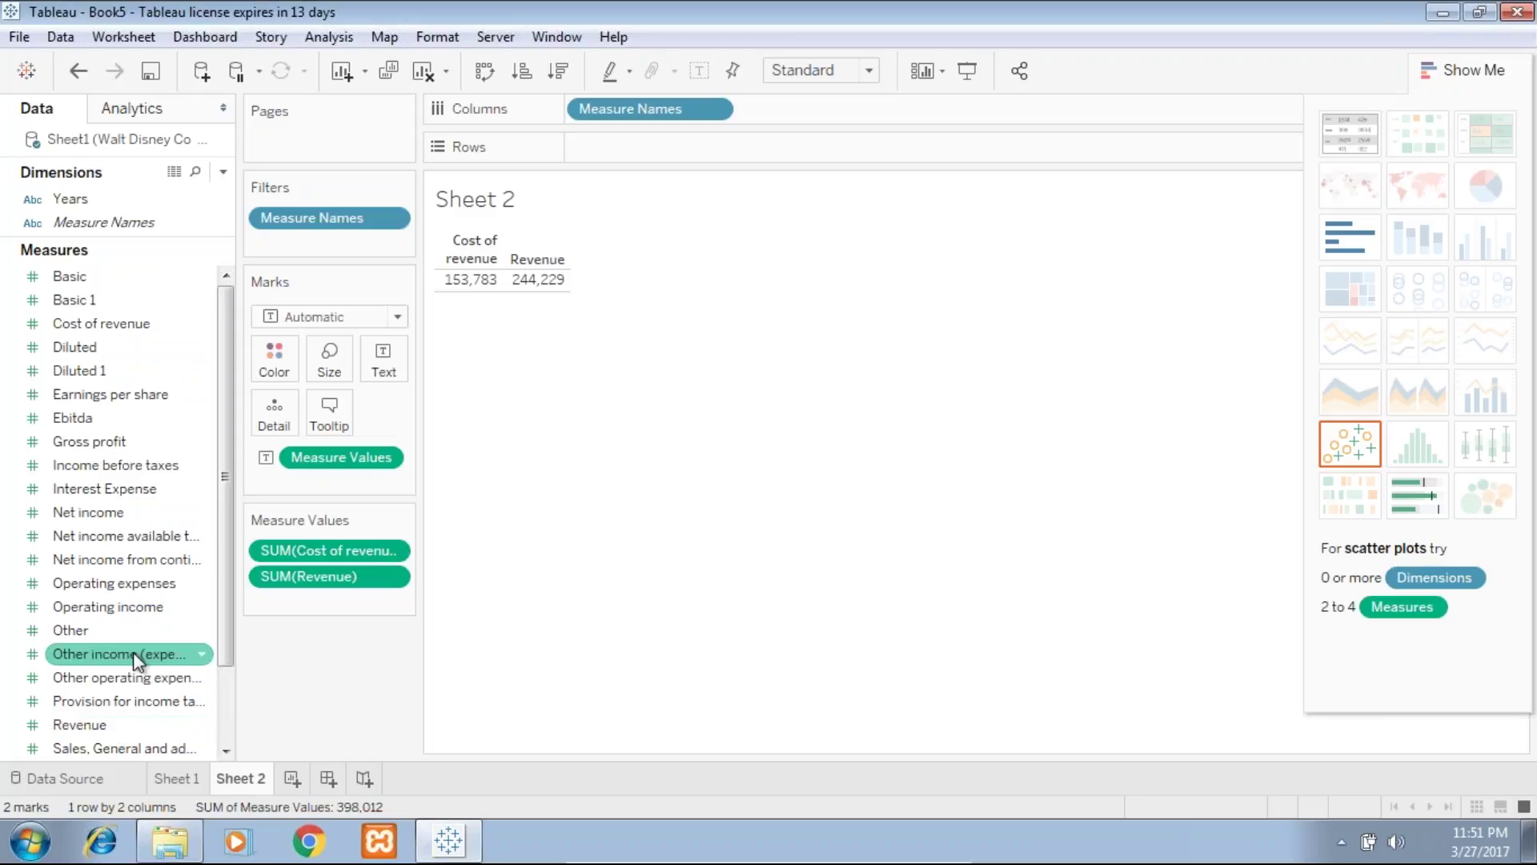
pyautogui.moveTo(69, 199); pyautogui.dragTo(669, 147)
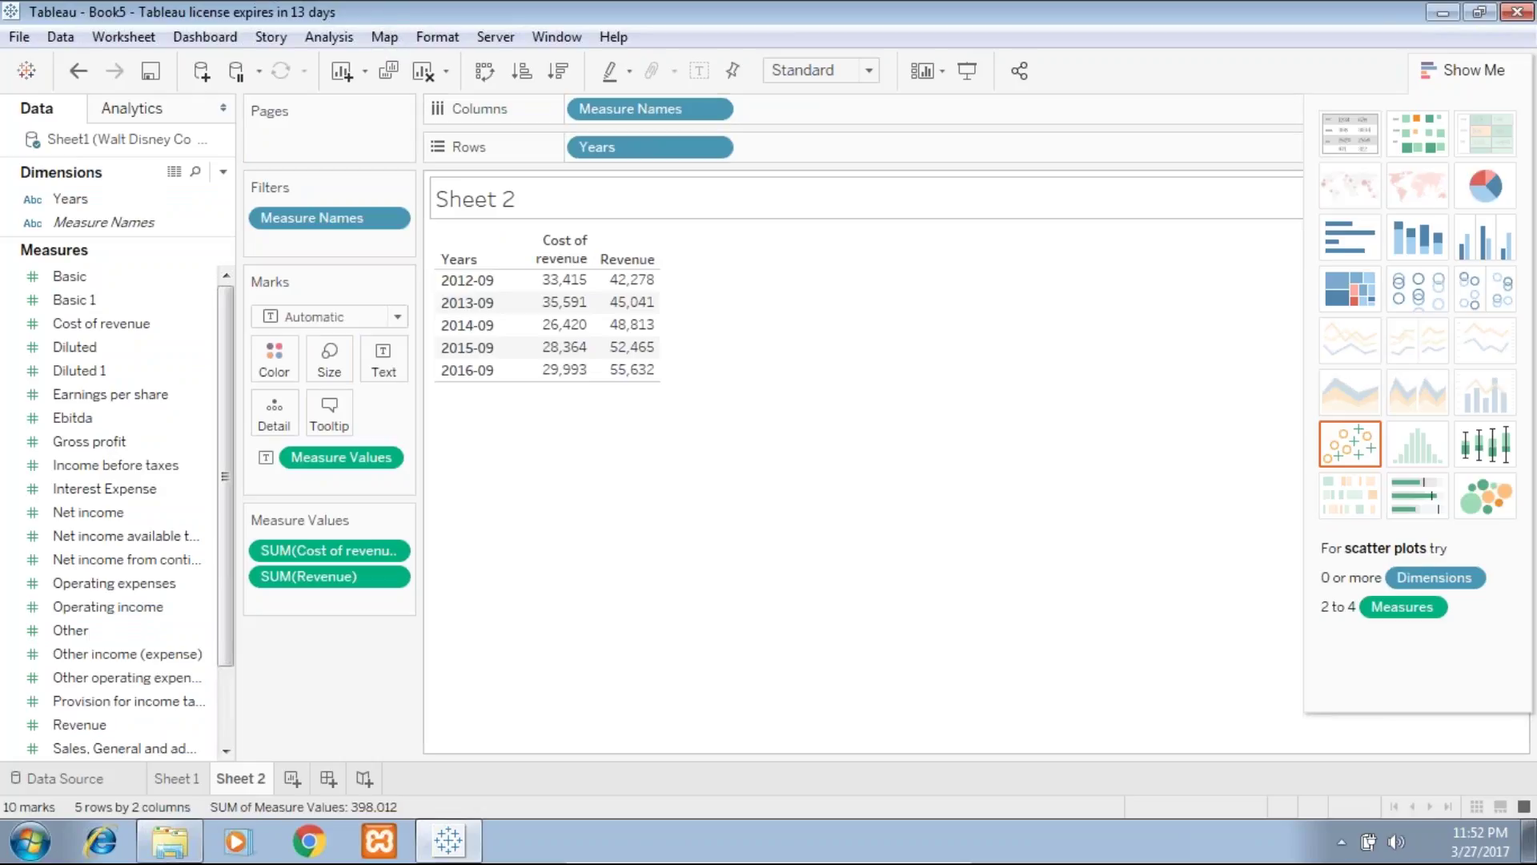
pyautogui.moveTo(354, 575); pyautogui.dragTo(359, 540)
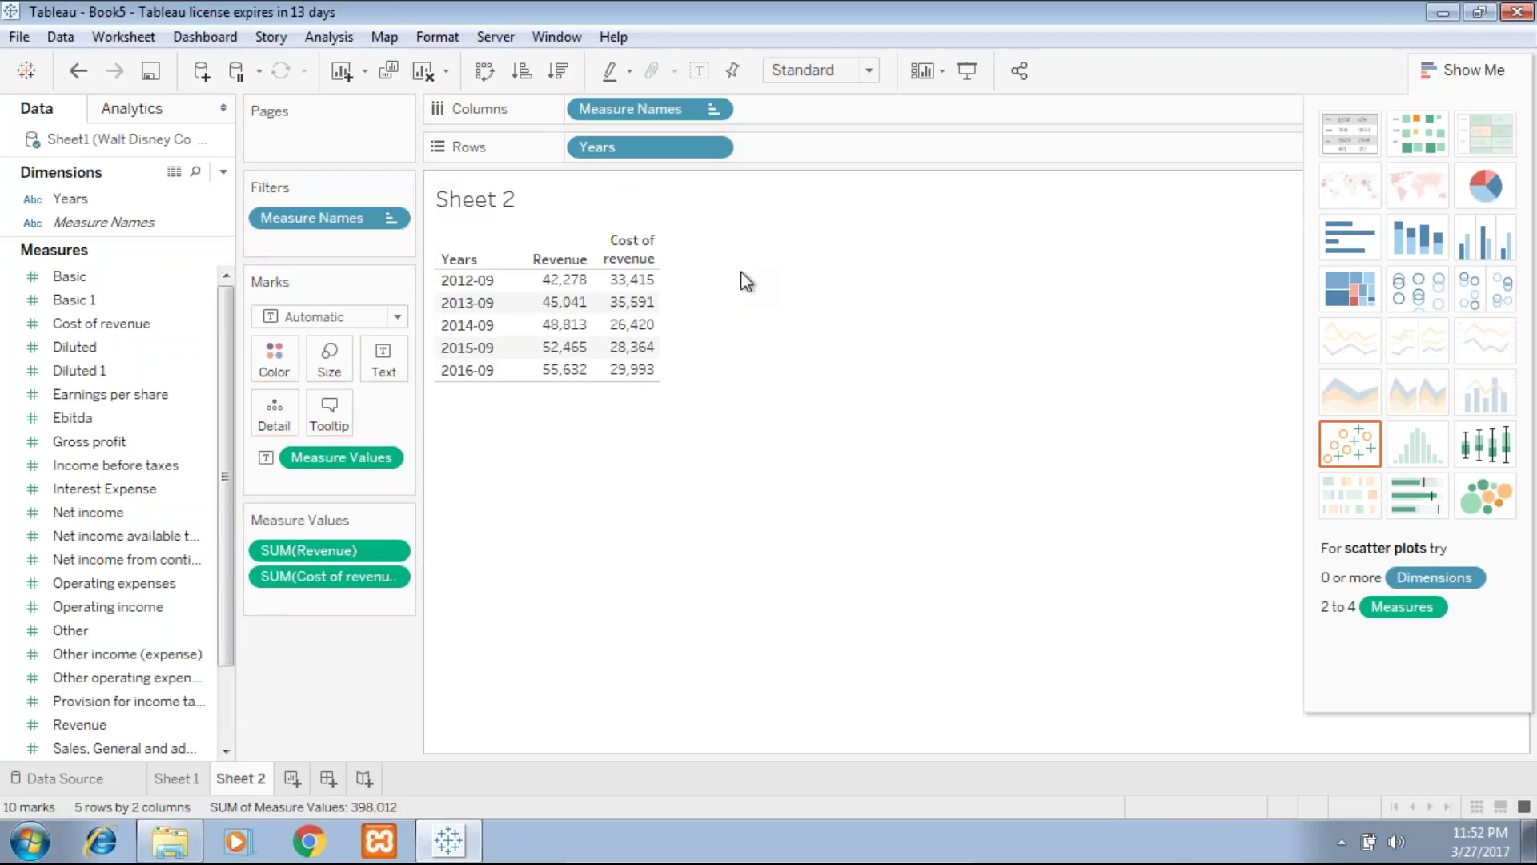
# - Widen the Revenue and Cost of revenue columns in the Sheet 2 table
pyautogui.moveTo(625, 282)
pyautogui.moveTo(658, 240); pyautogui.dragTo(685, 240)
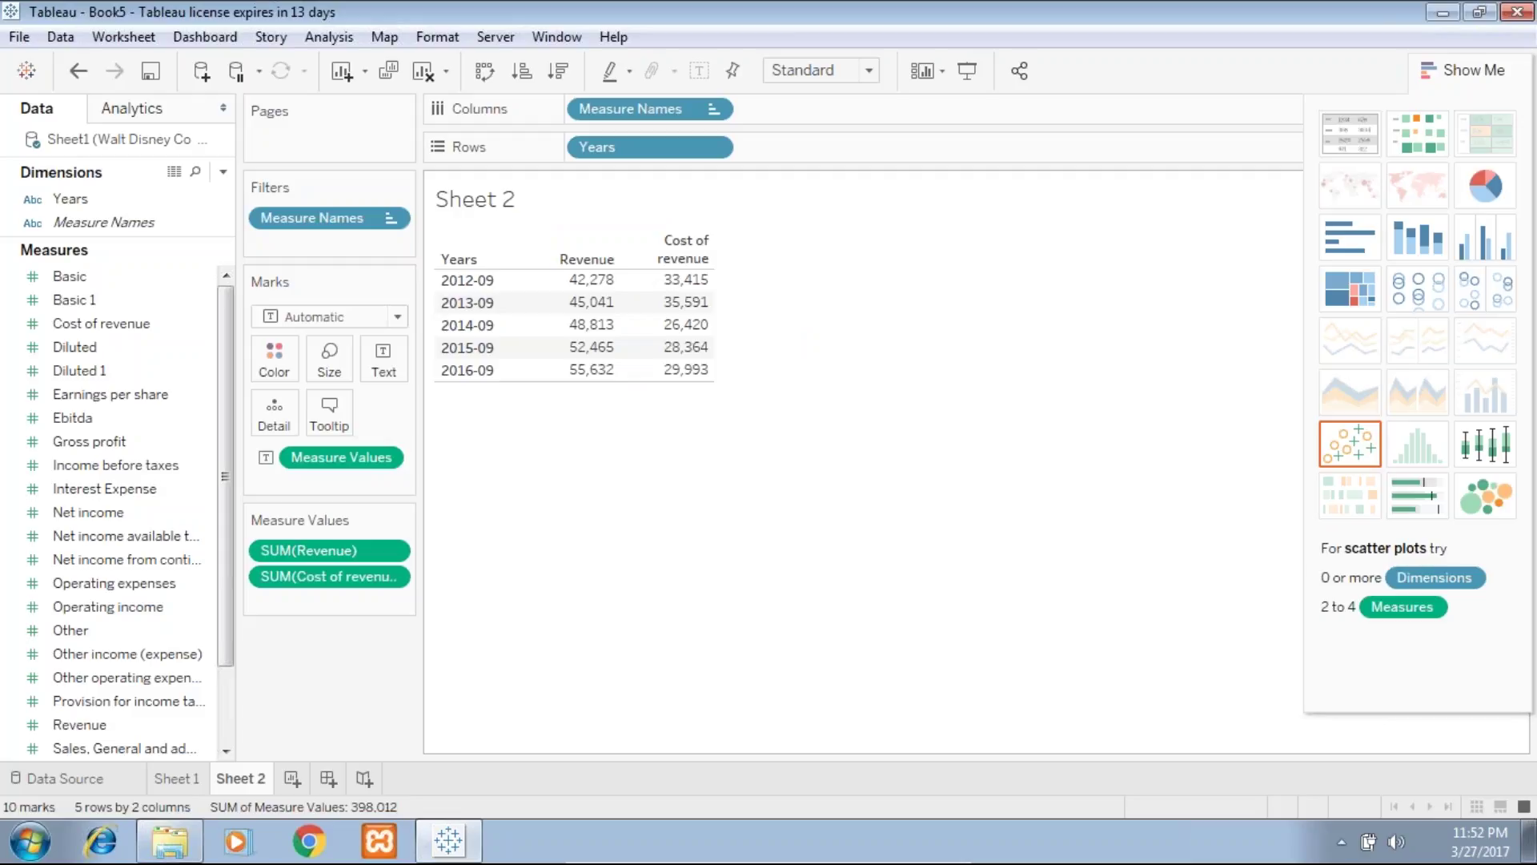
pyautogui.moveTo(681, 282)
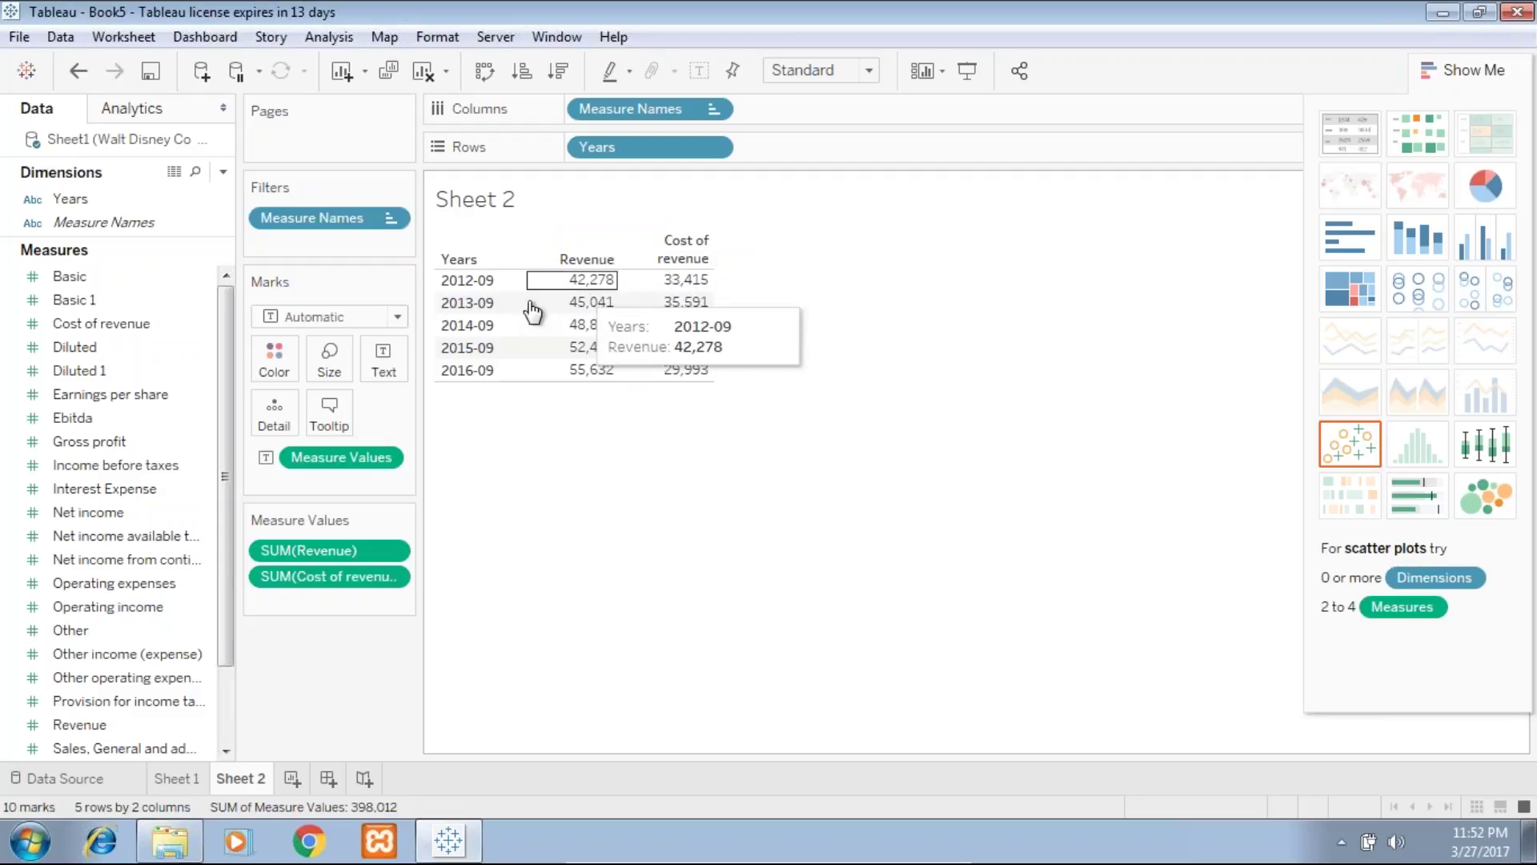
pyautogui.click(80, 370)
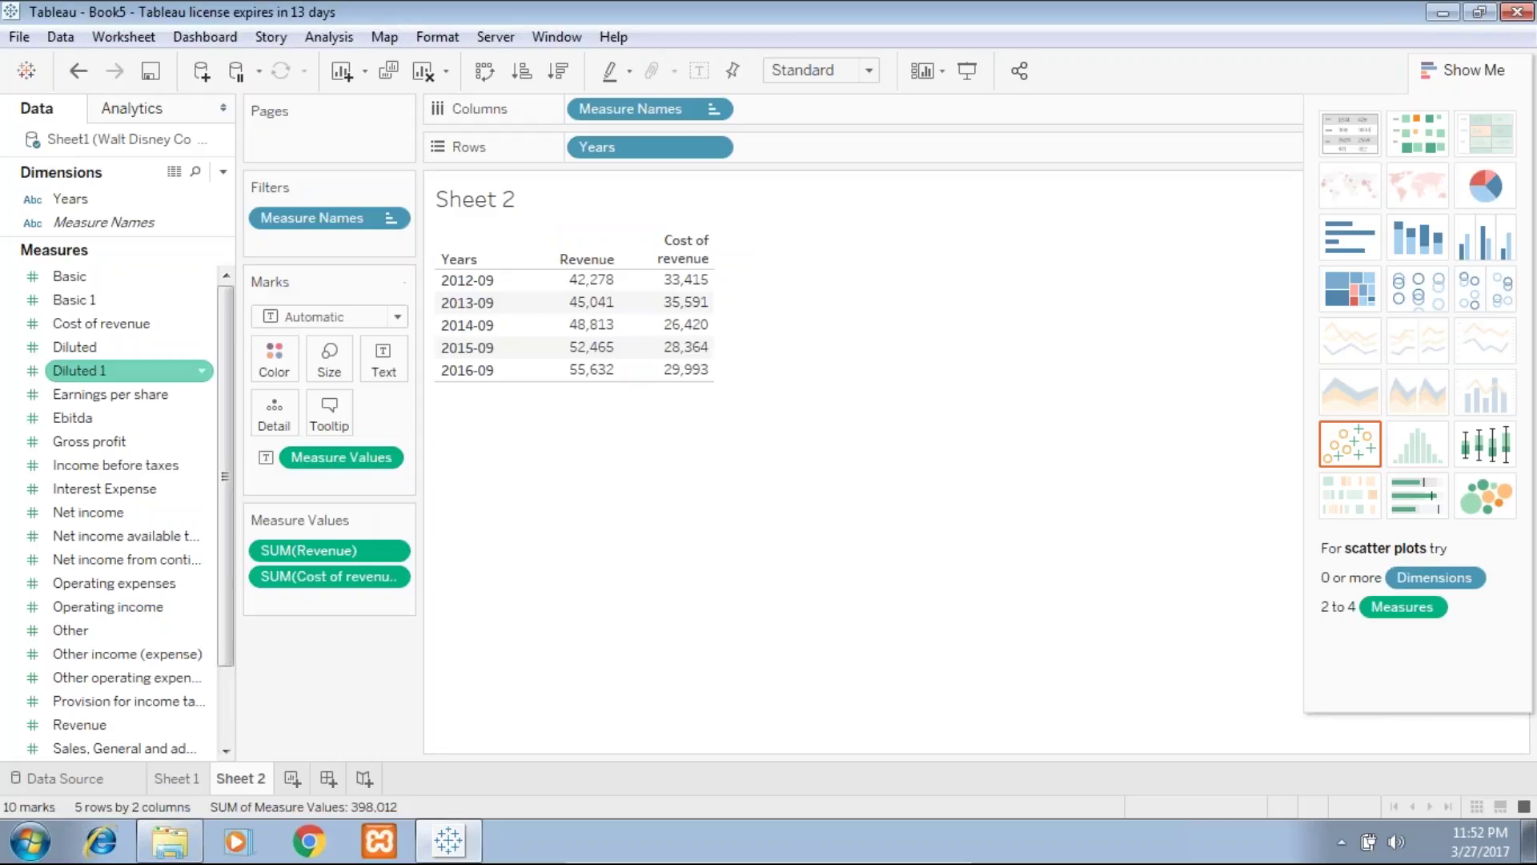
# - Bring up the context menu for the Cost of revenue measure
pyautogui.click(209, 330)
pyautogui.click(205, 325)
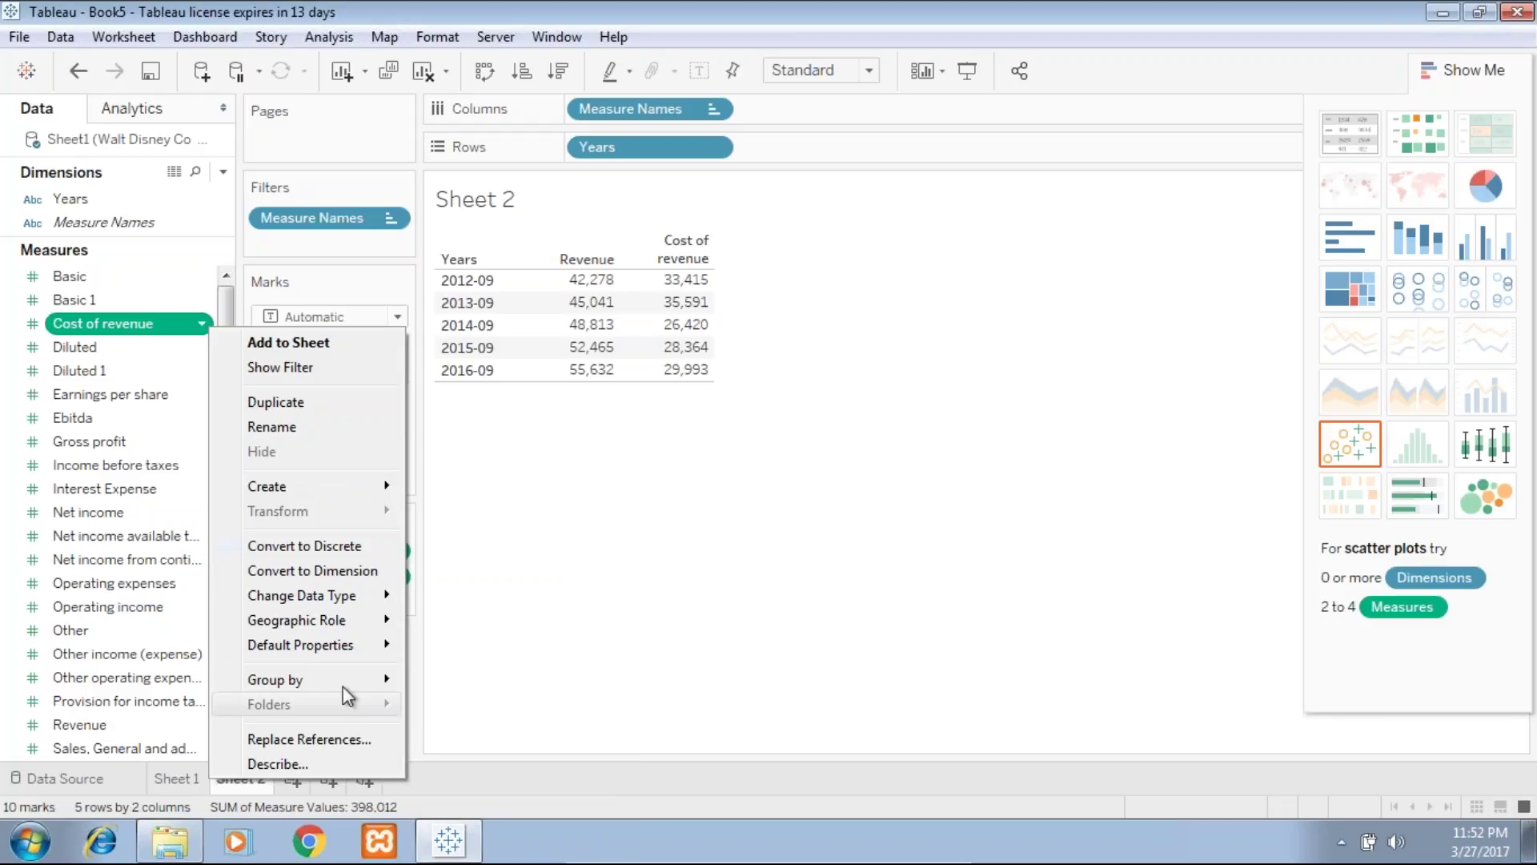
pyautogui.moveTo(360, 607)
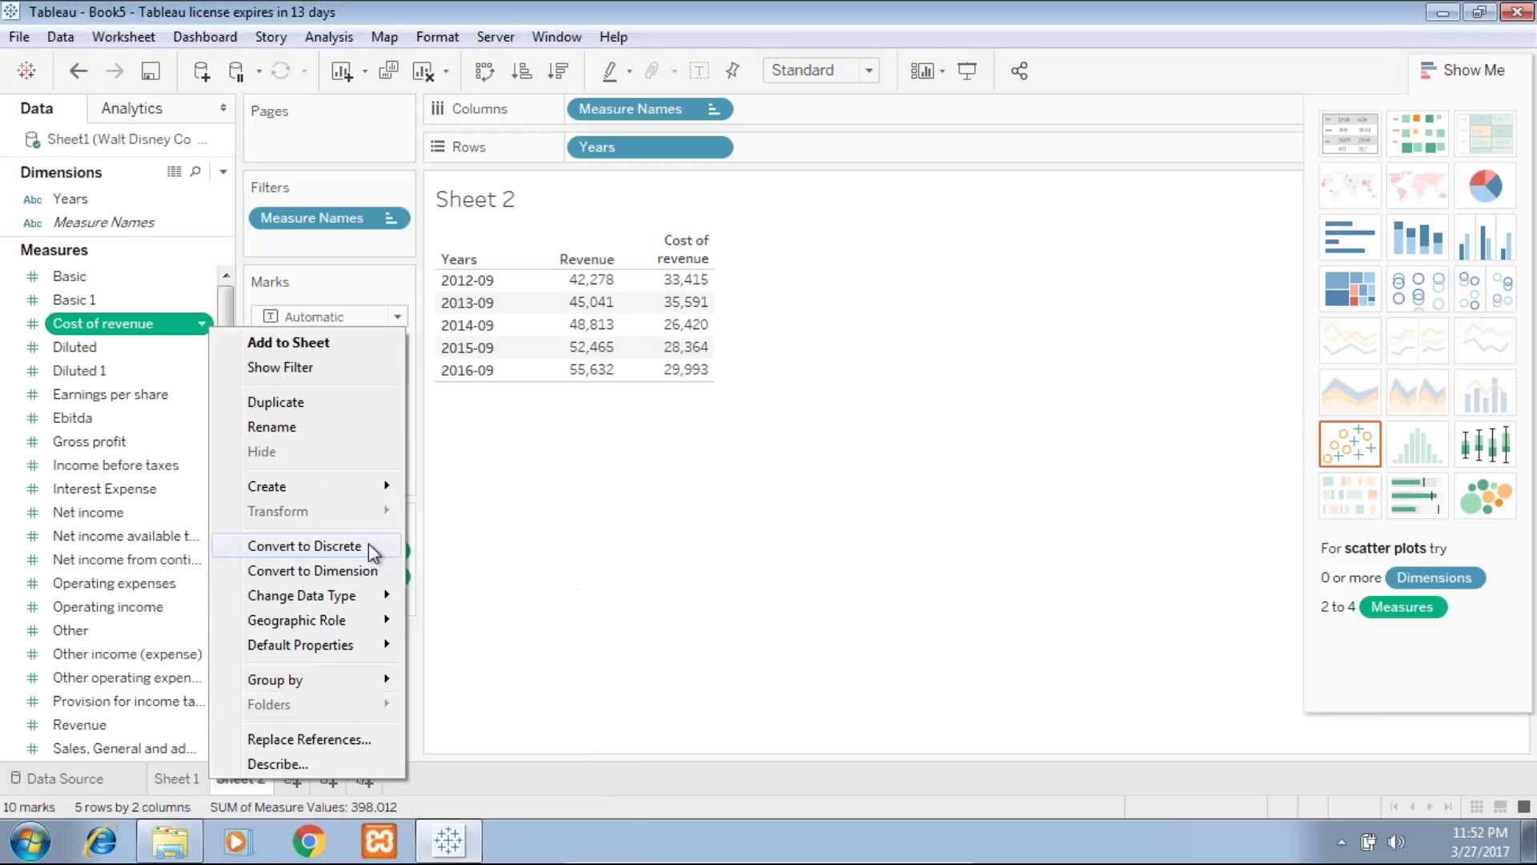
# - Start a calculated field from Cost of revenue with the formula [Cost of revenue]/[Revenue]
pyautogui.moveTo(365, 486)
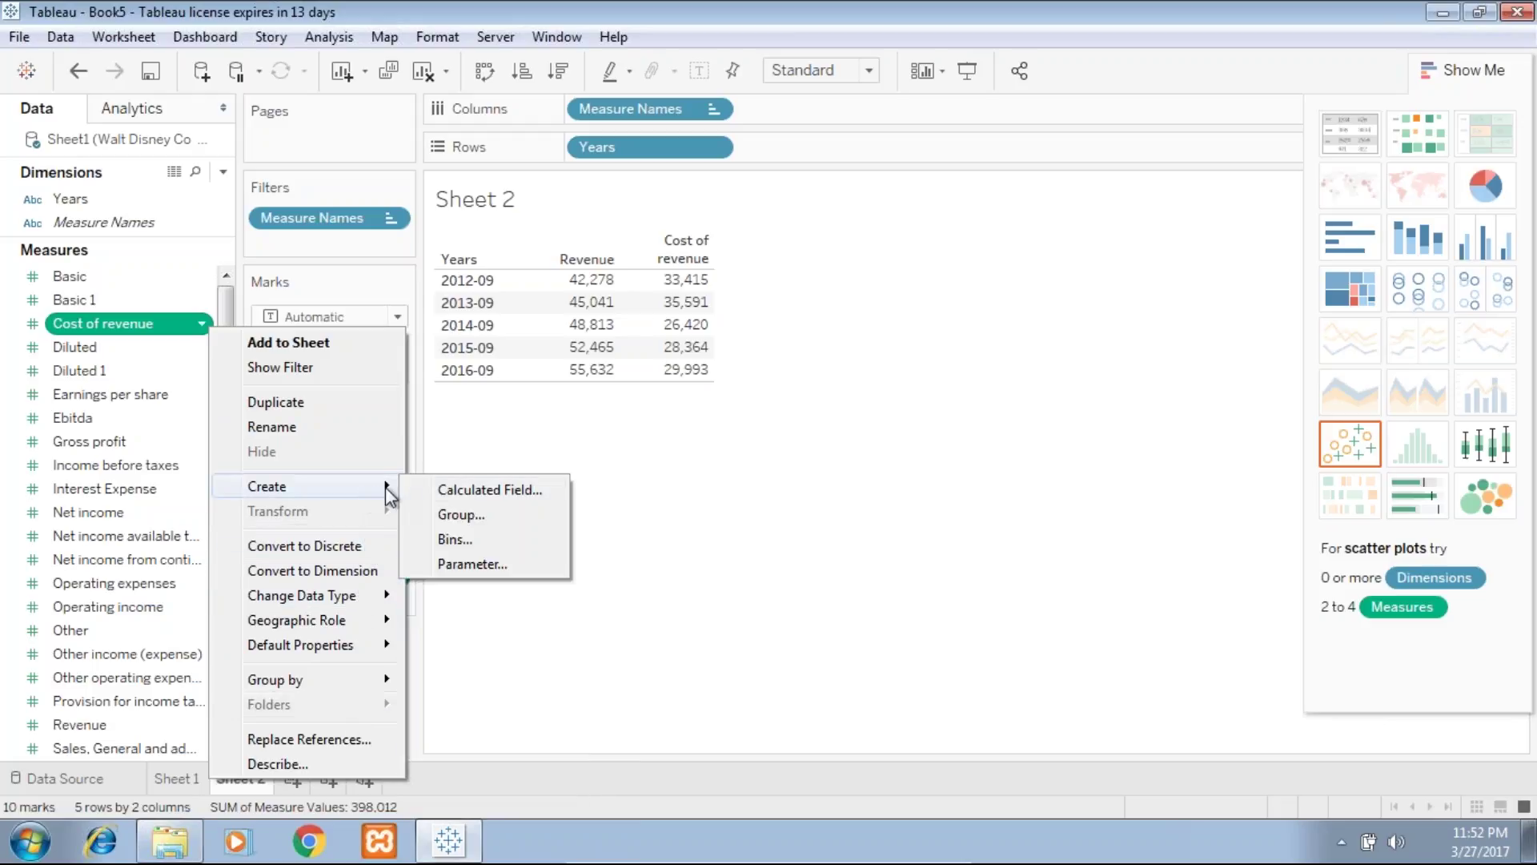
pyautogui.click(476, 491)
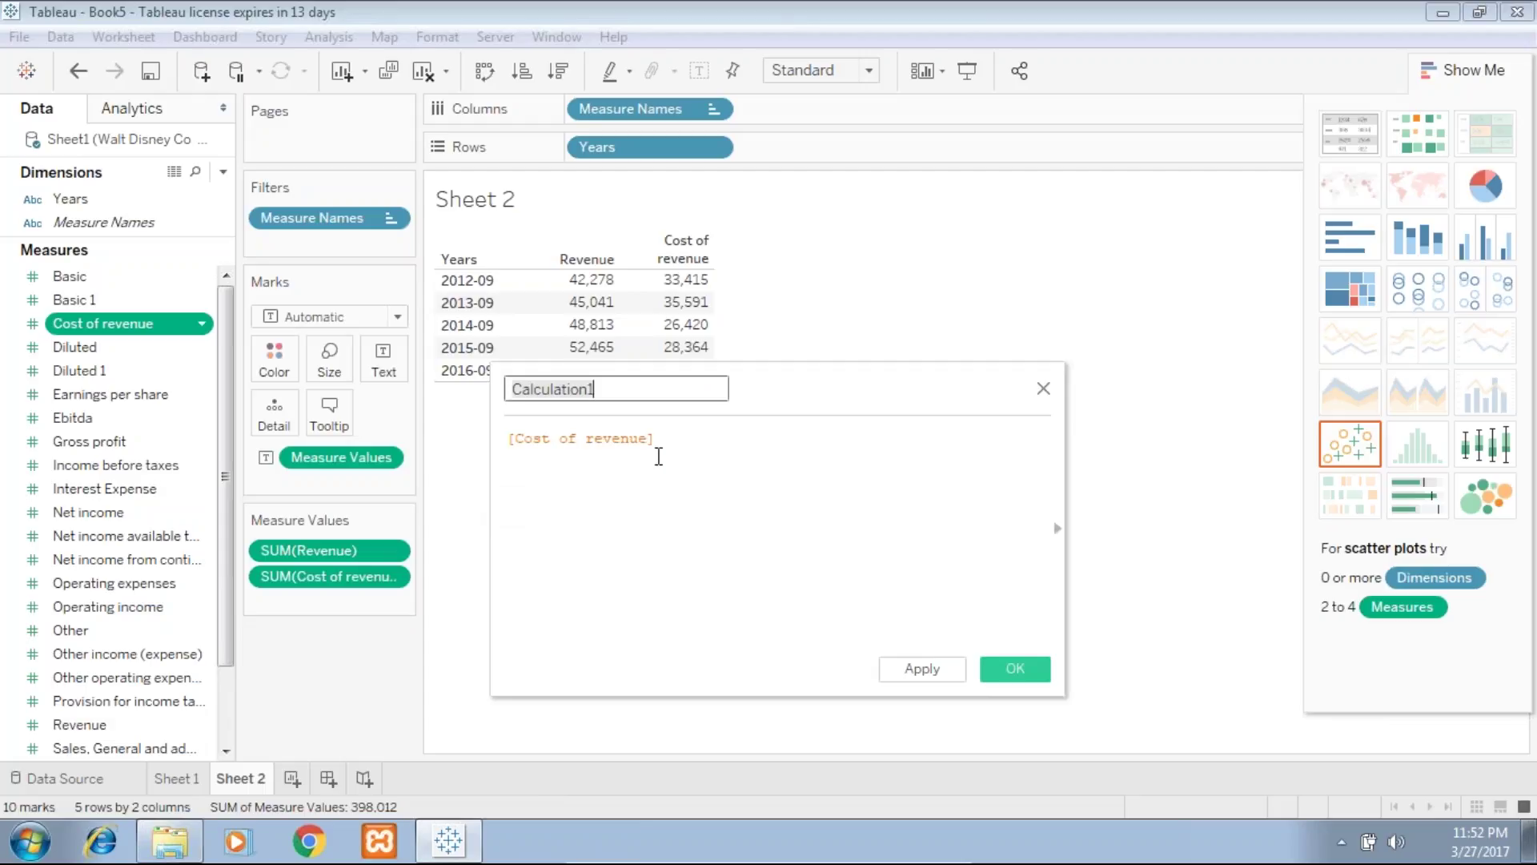
pyautogui.click(662, 455)
pyautogui.write('/')
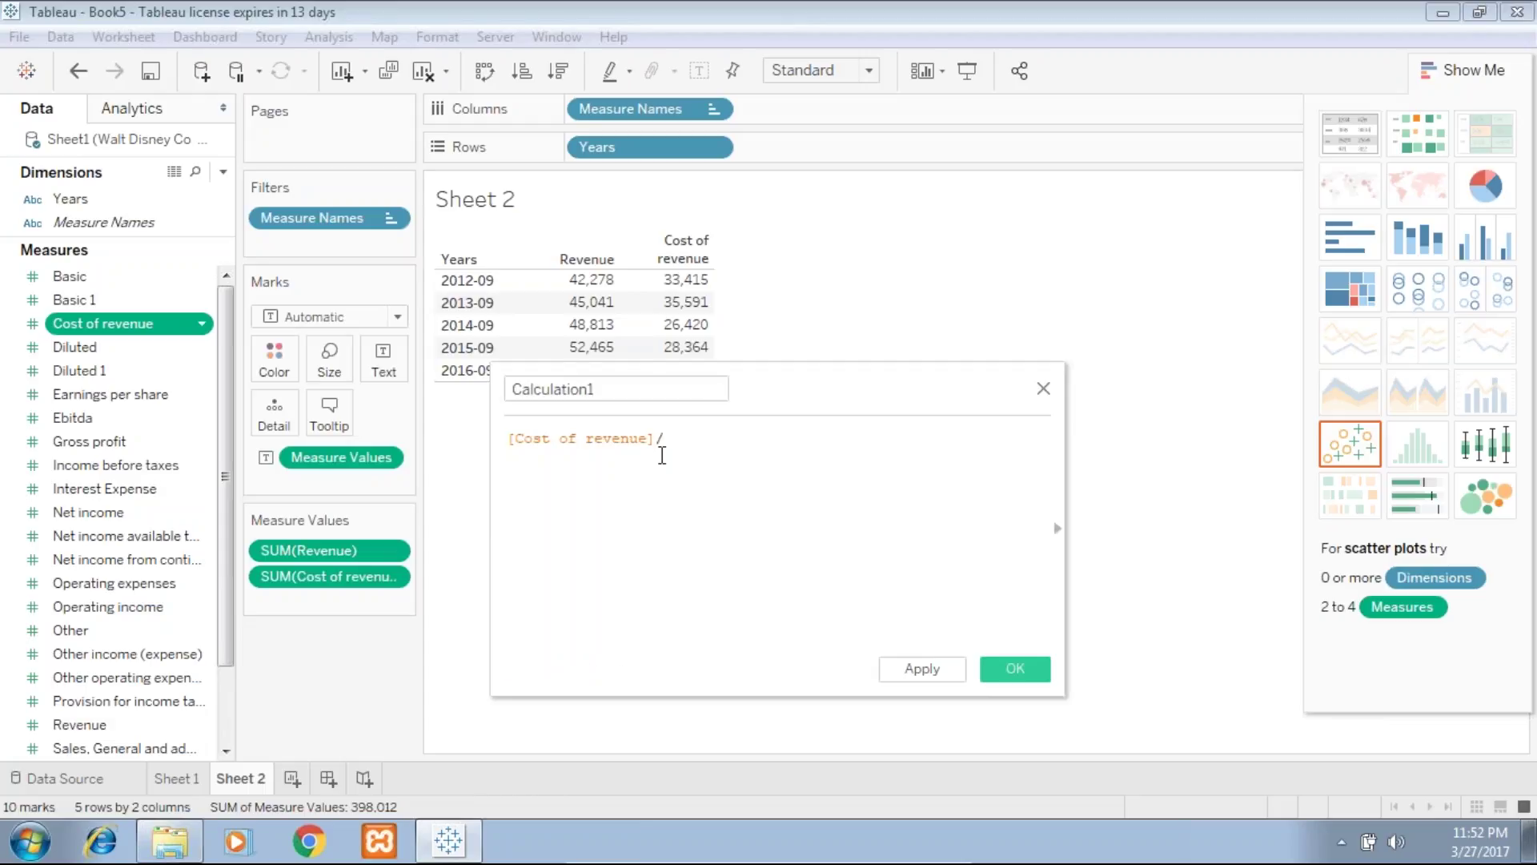
pyautogui.write('Re')
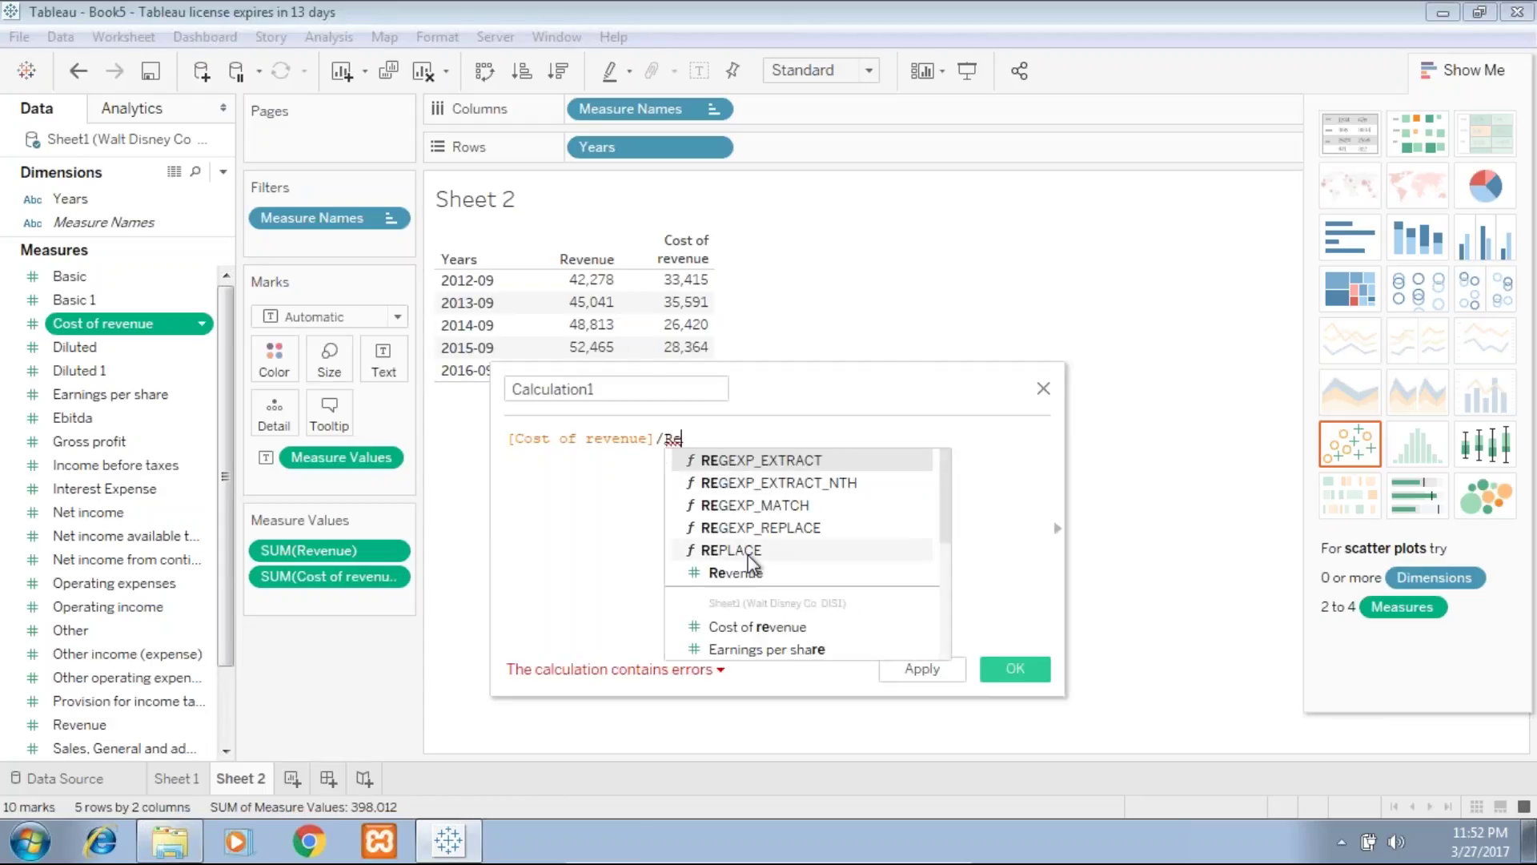
pyautogui.click(746, 571)
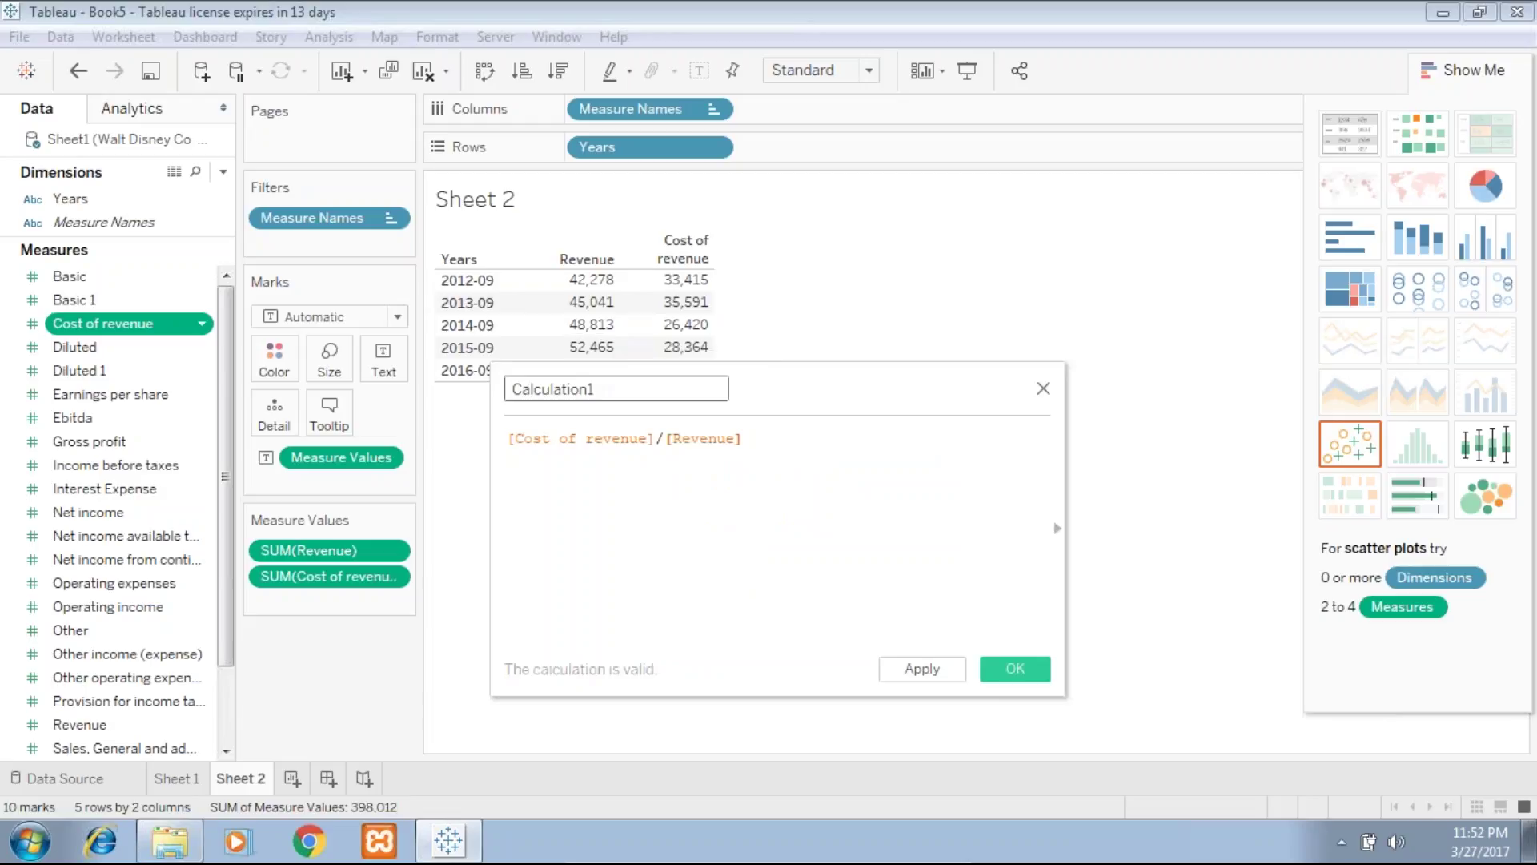
# - Name the calculation 'CoR %', then apply and confirm it
pyautogui.moveTo(609, 399); pyautogui.dragTo(613, 386)
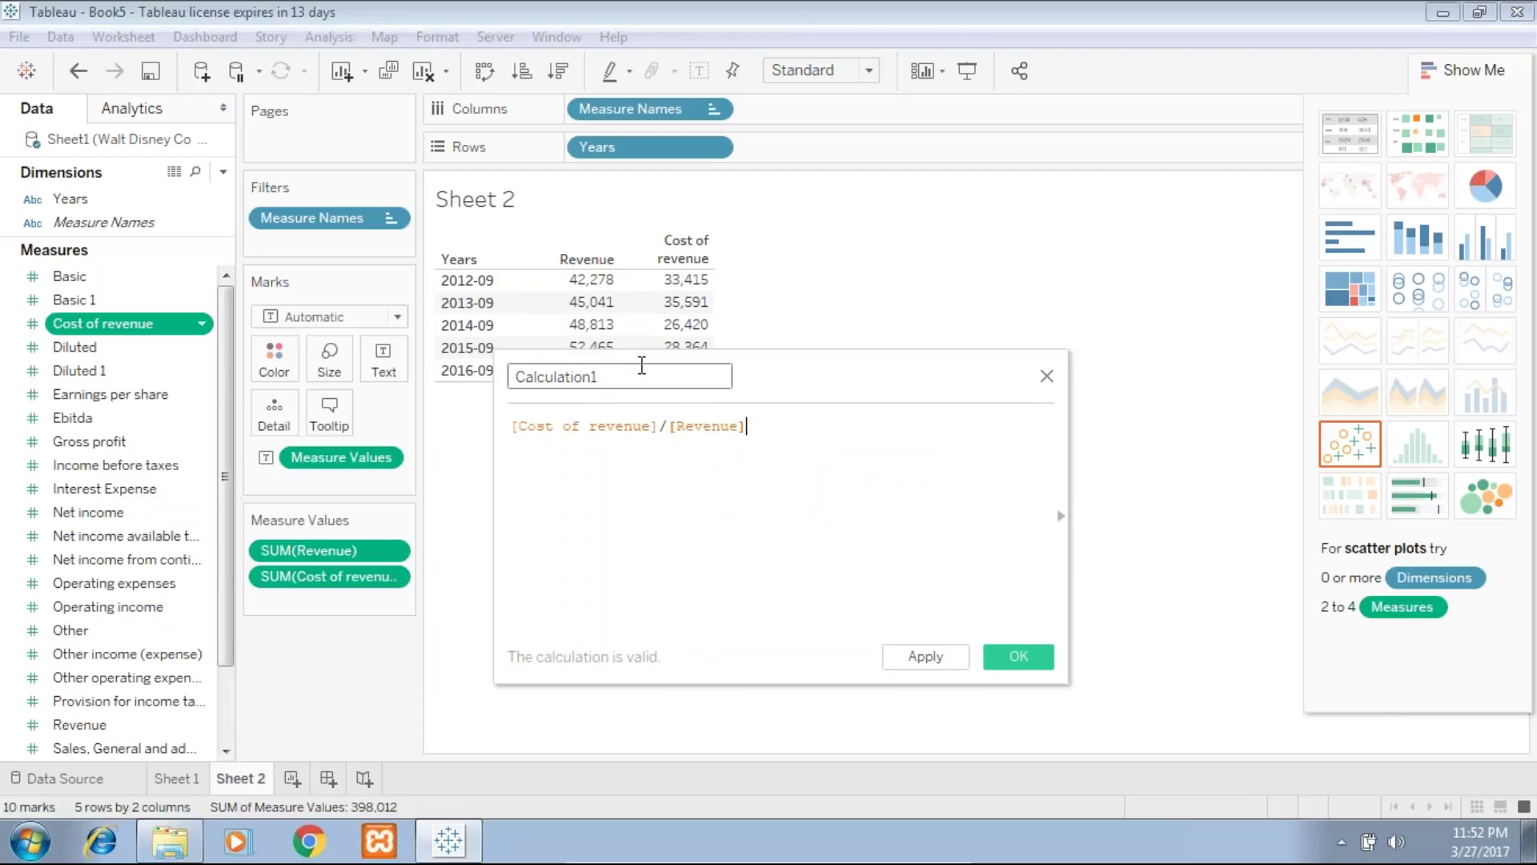
pyautogui.doubleClick(642, 369)
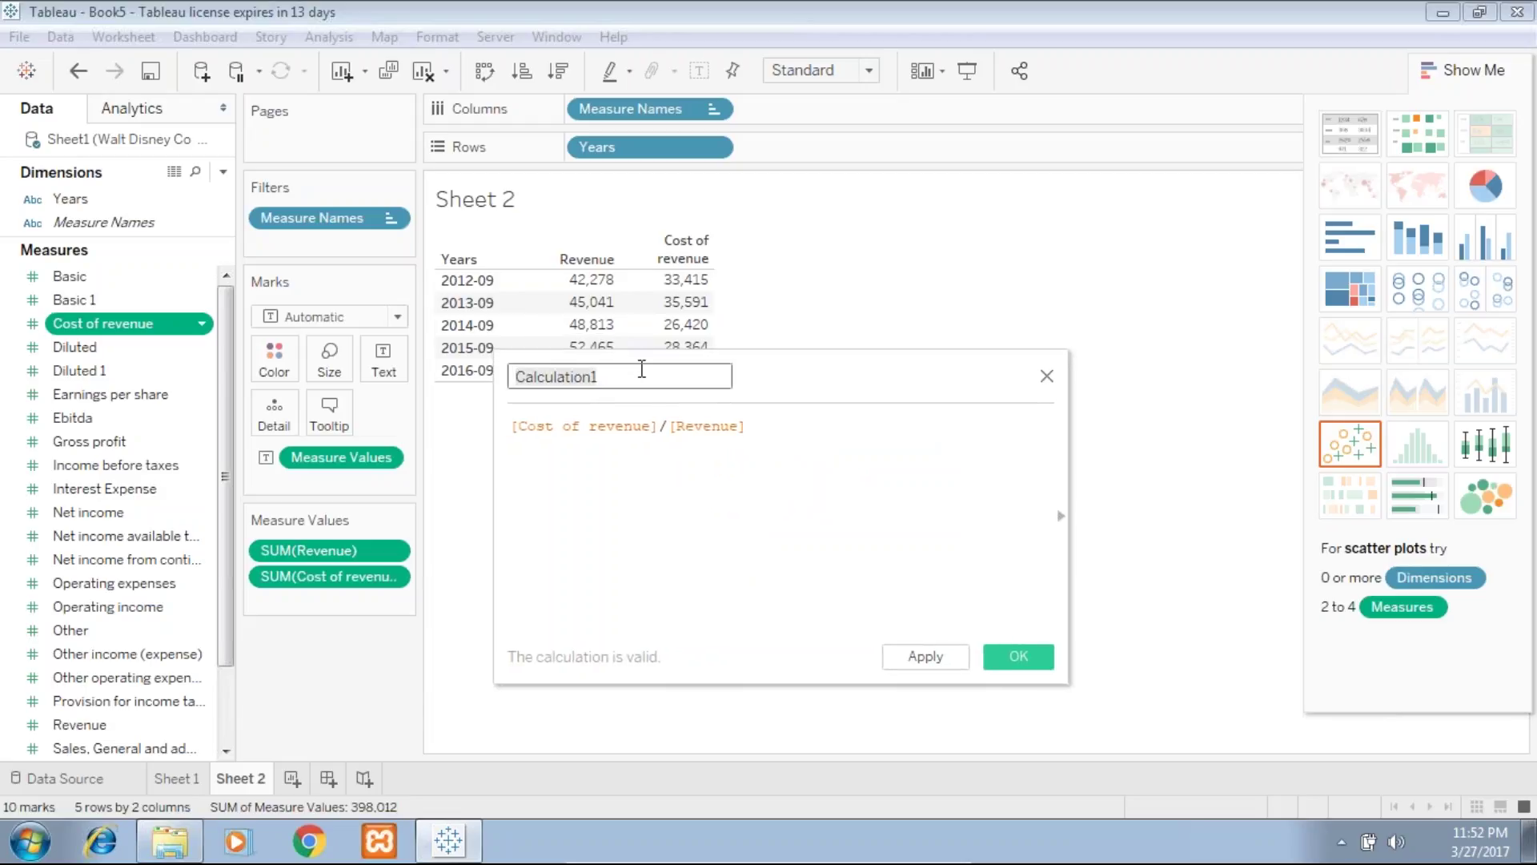
pyautogui.write('CoR %')
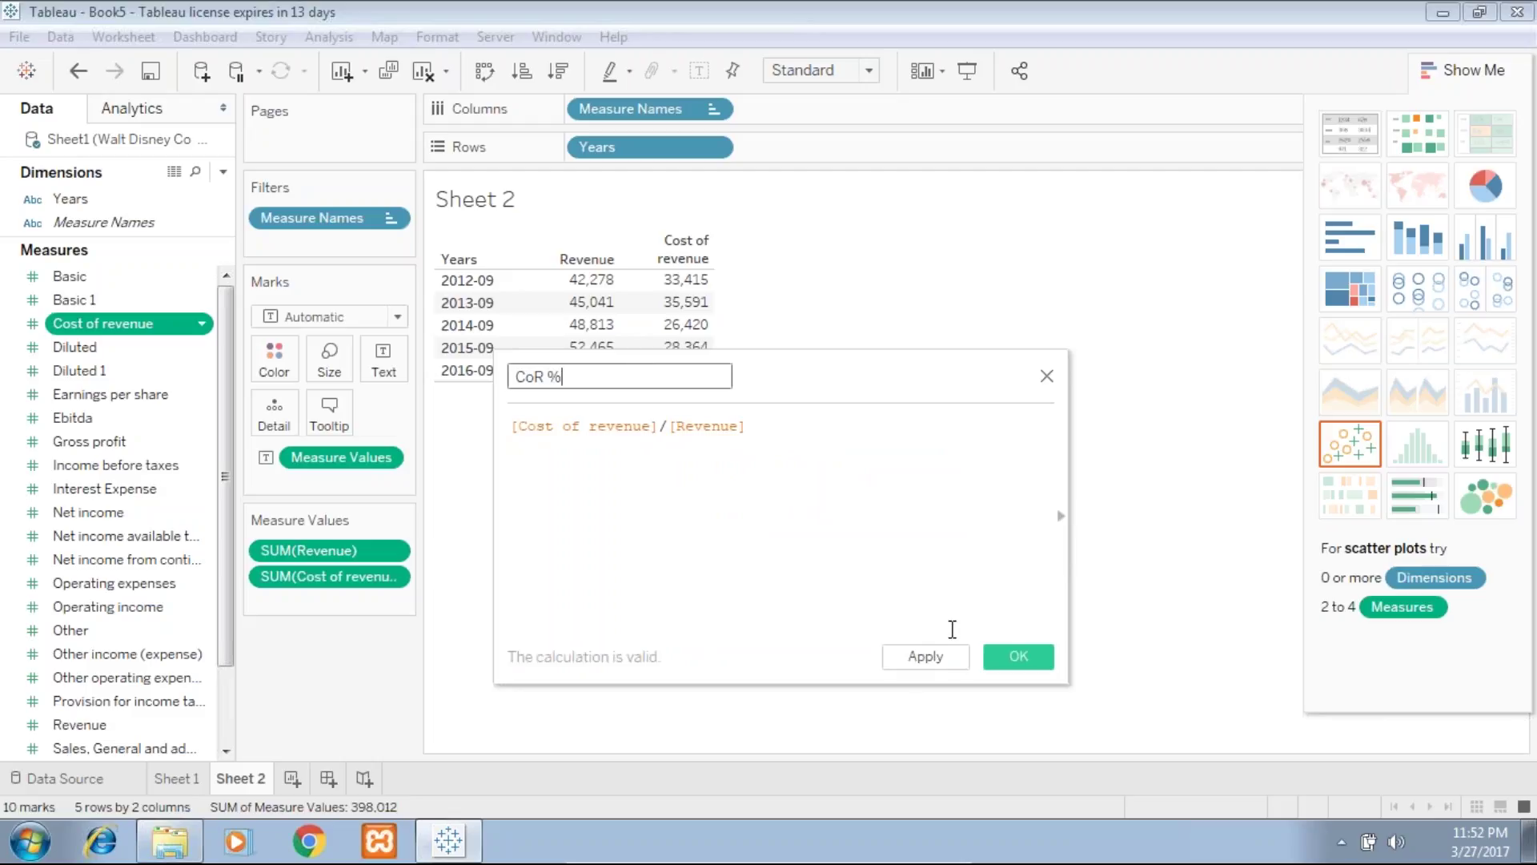
pyautogui.click(926, 661)
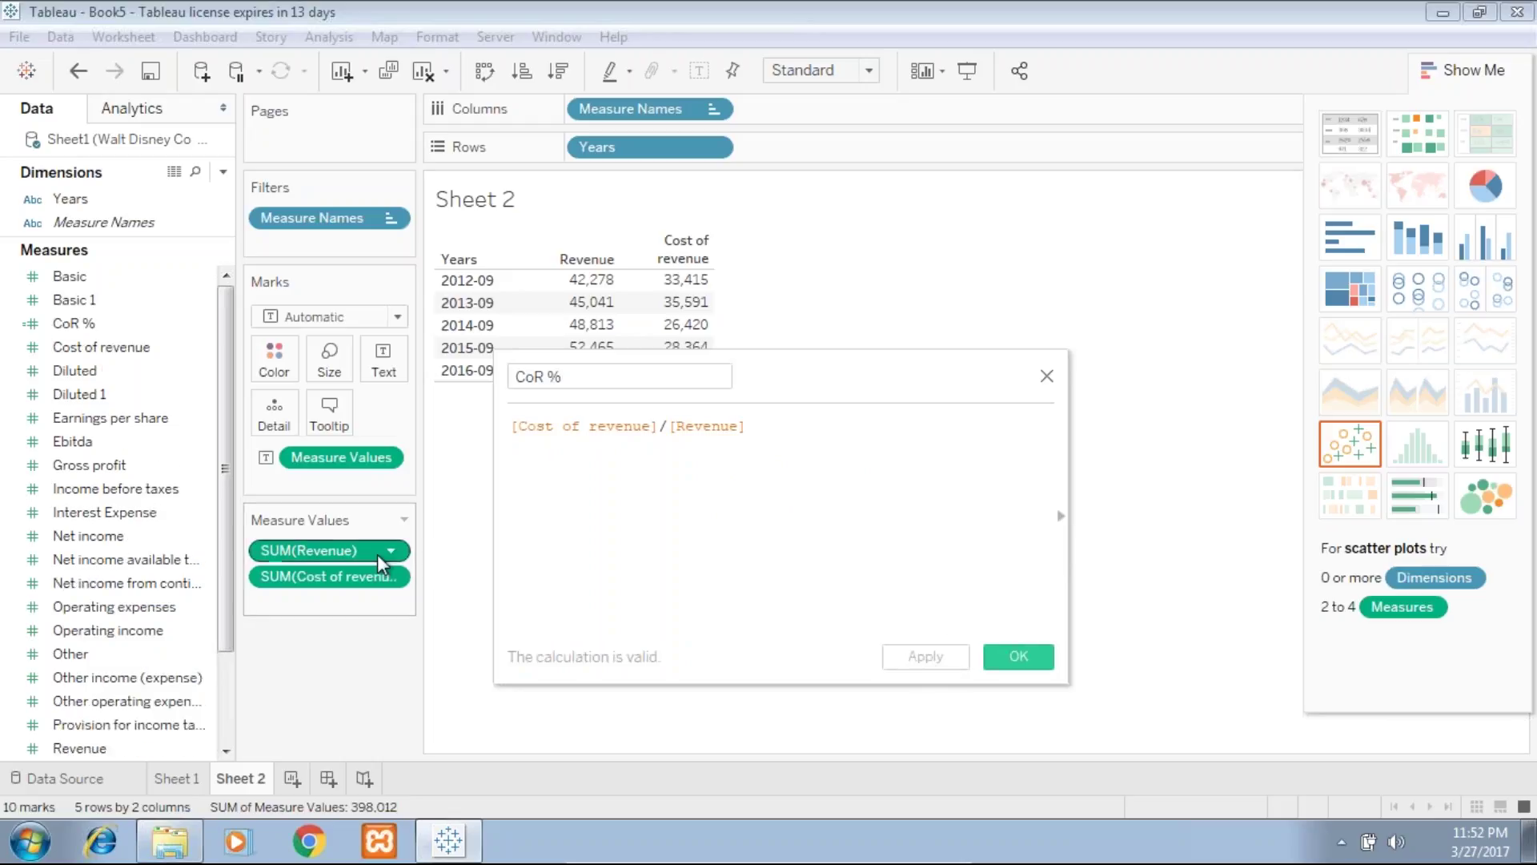
pyautogui.click(1018, 655)
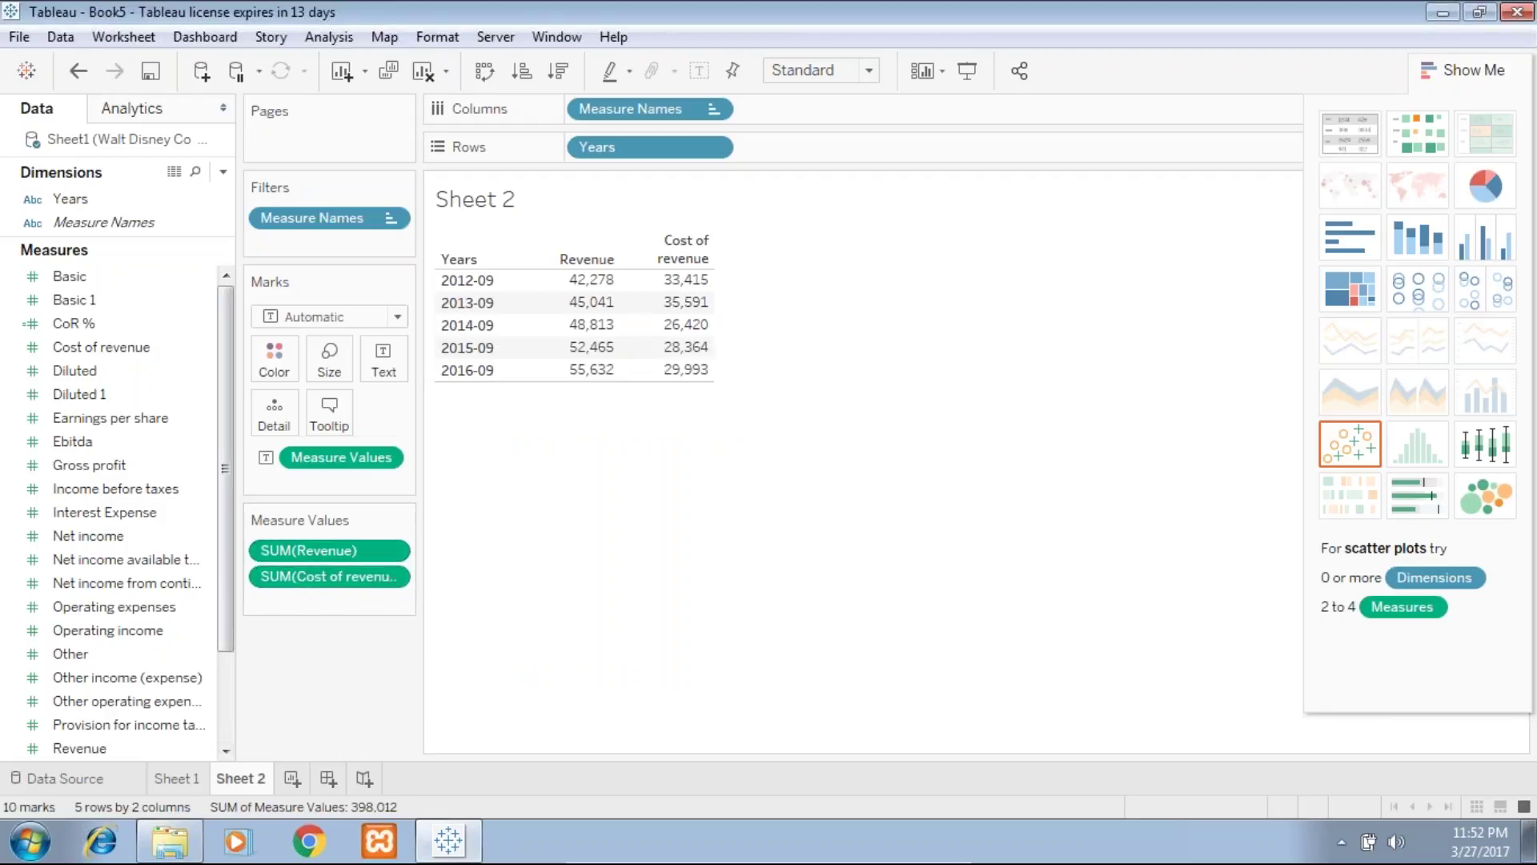
# - Add the CoR % field as a new column in the Sheet 2 table
pyautogui.moveTo(229, 618); pyautogui.dragTo(228, 535)
pyautogui.click(127, 443)
pyautogui.click(100, 347)
pyautogui.moveTo(88, 322); pyautogui.dragTo(664, 292)
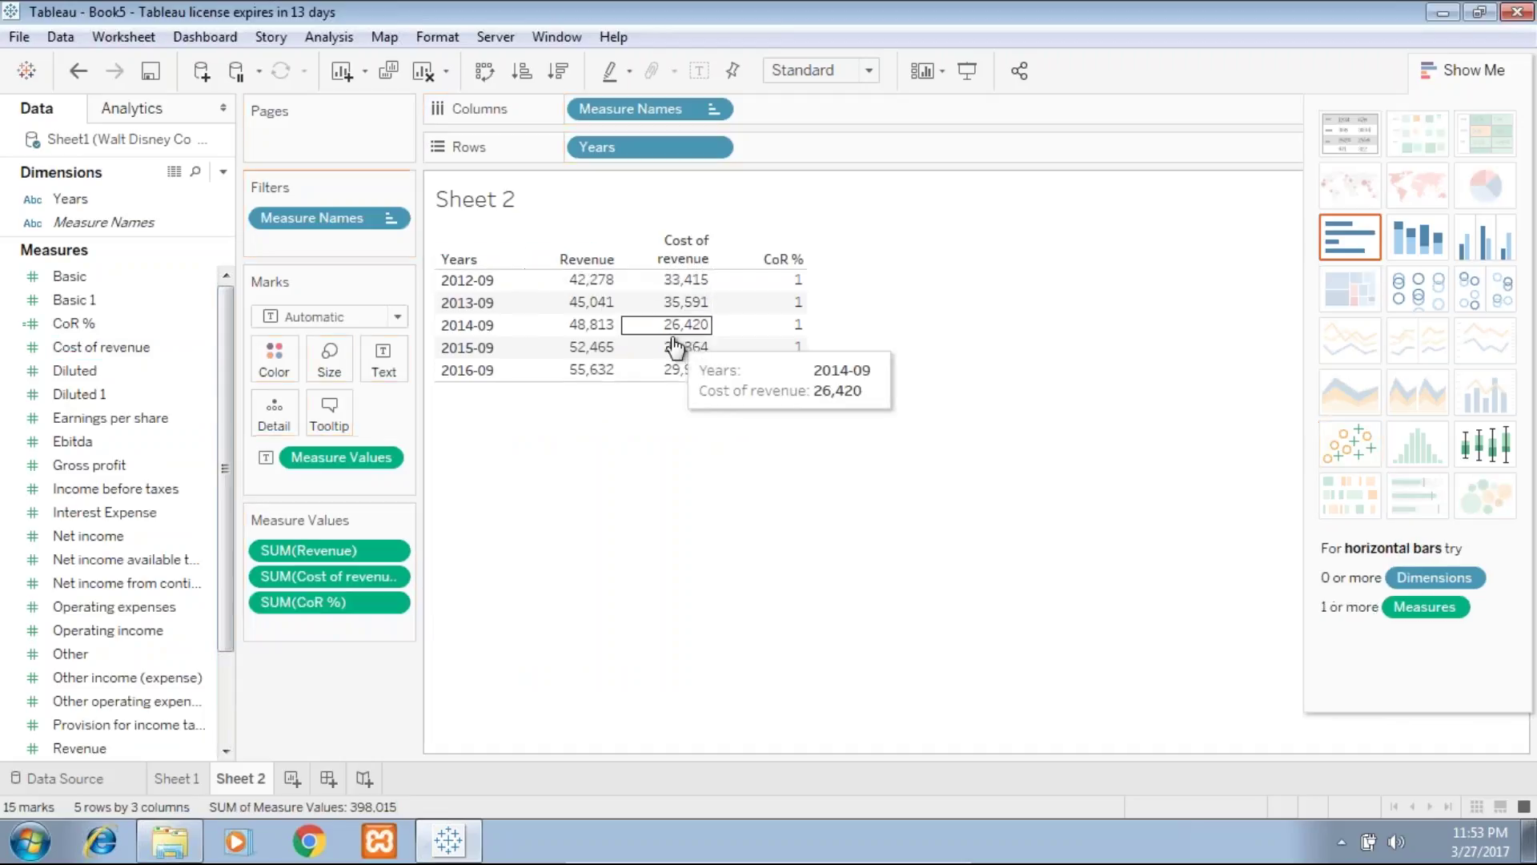
# - Format the CoR % values as Percentage, e.g. 79.04% to 53.91%
pyautogui.click(391, 602)
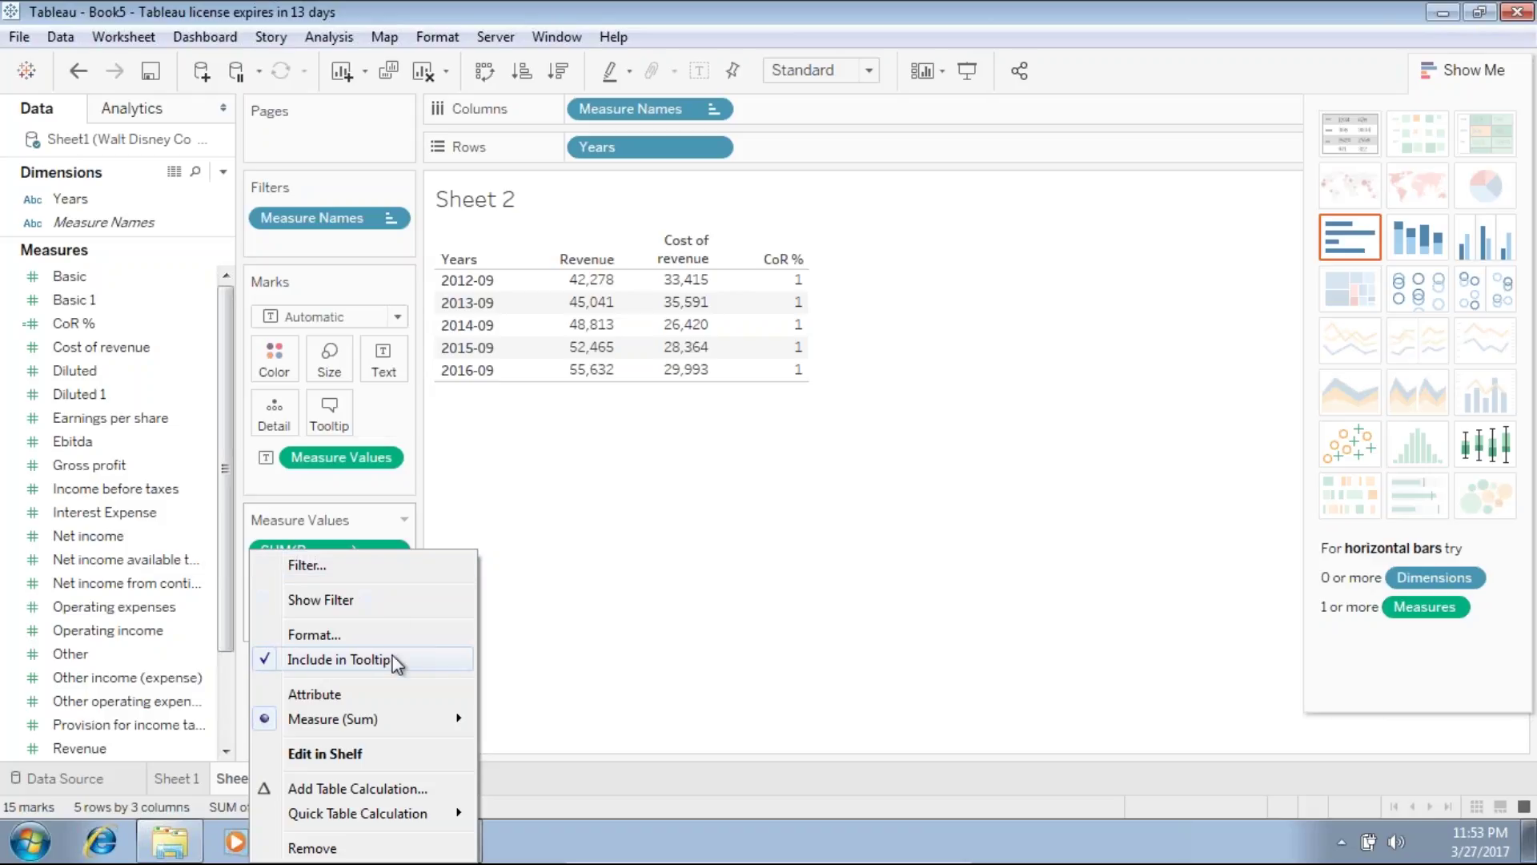
pyautogui.click(382, 635)
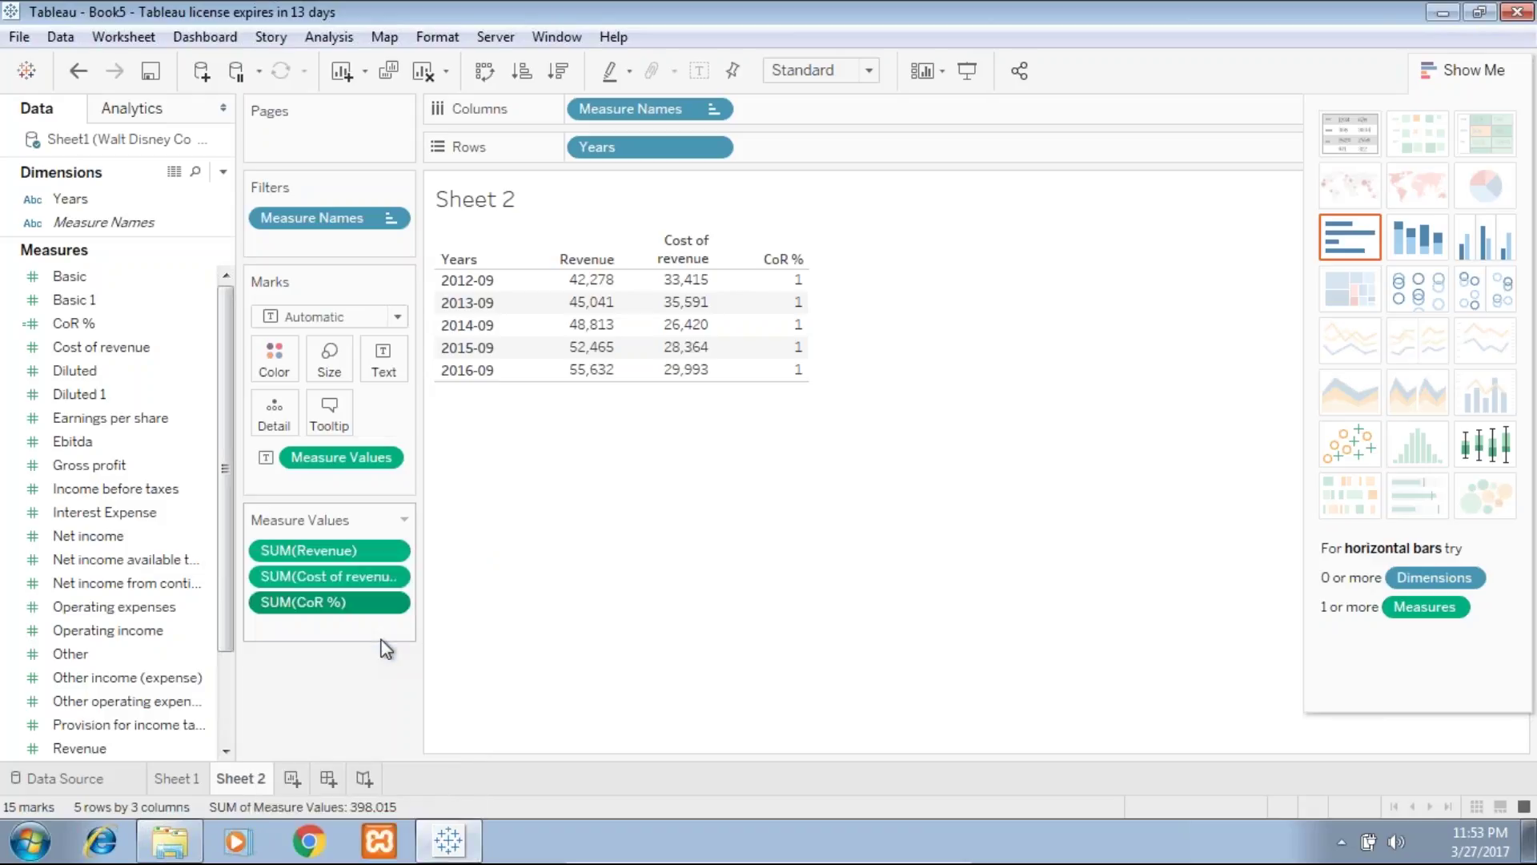
pyautogui.click(165, 248)
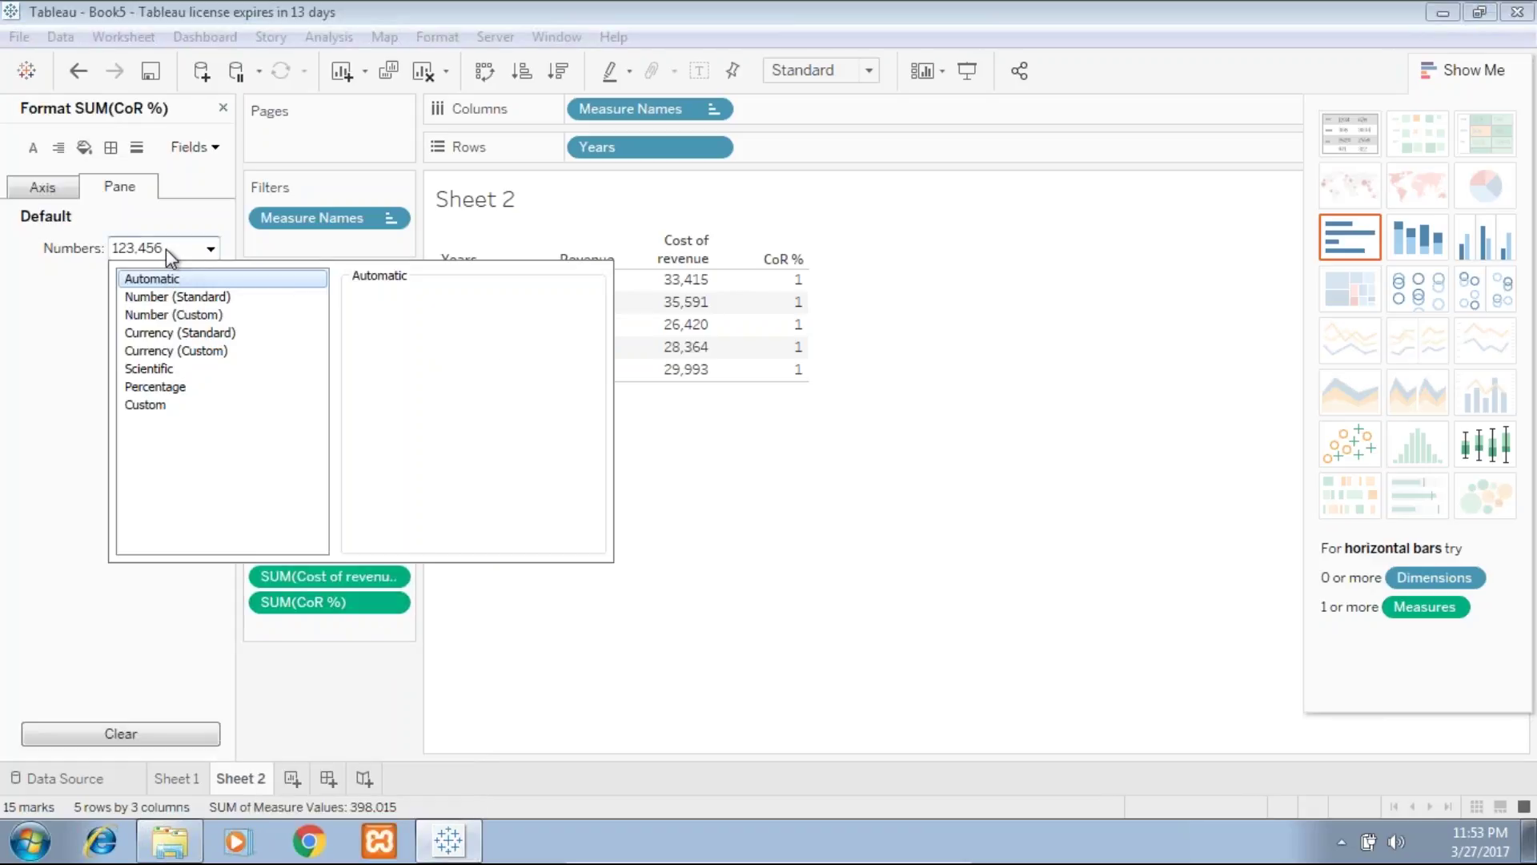
pyautogui.click(175, 389)
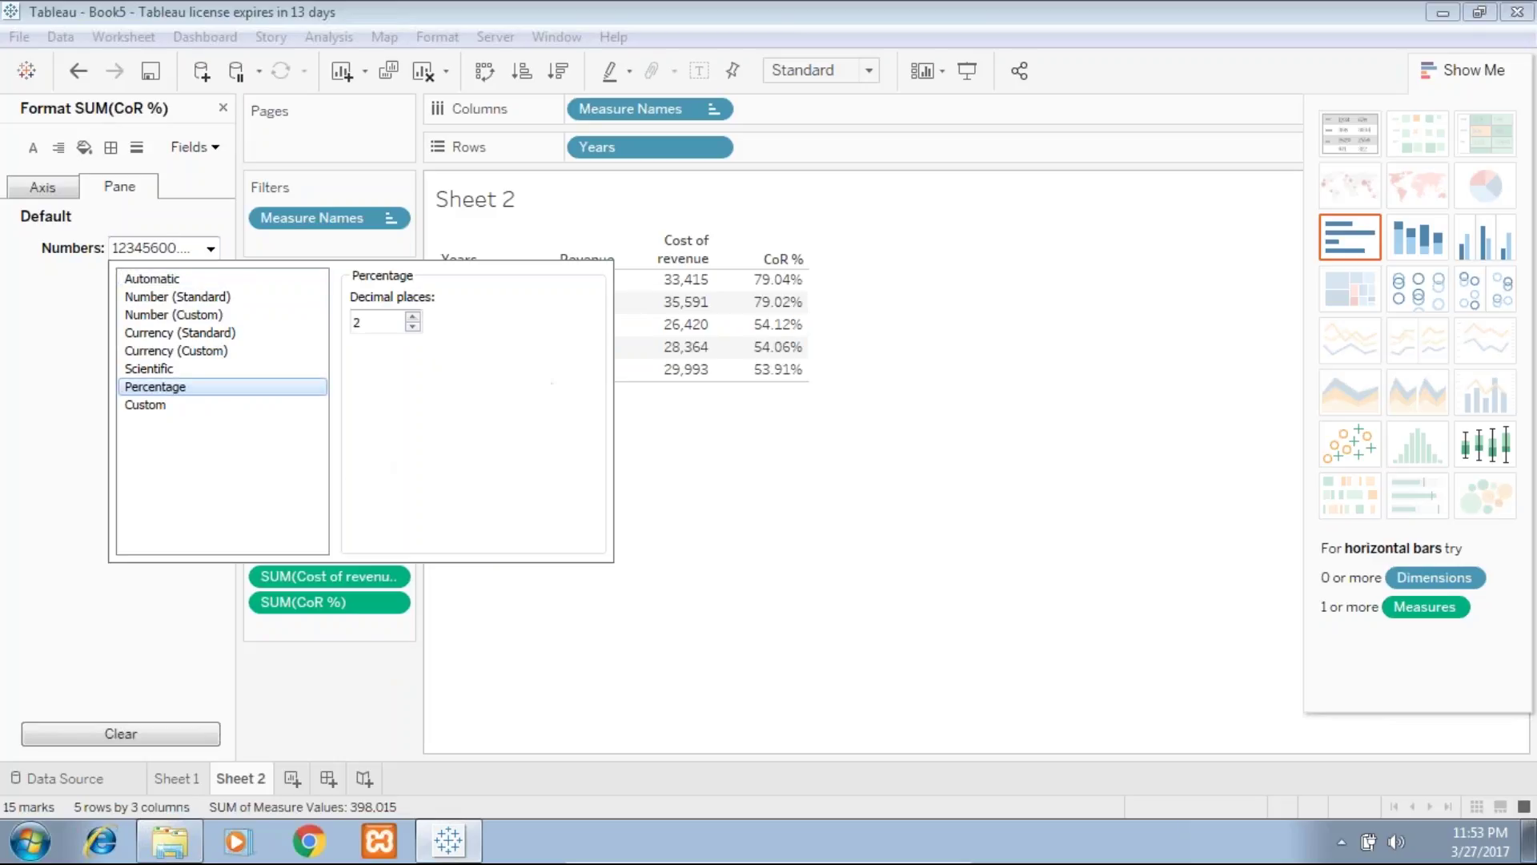
pyautogui.click(881, 418)
# - Compare the figures against the Morningstar source income statement, then return to Tableau
pyautogui.moveTo(729, 290)
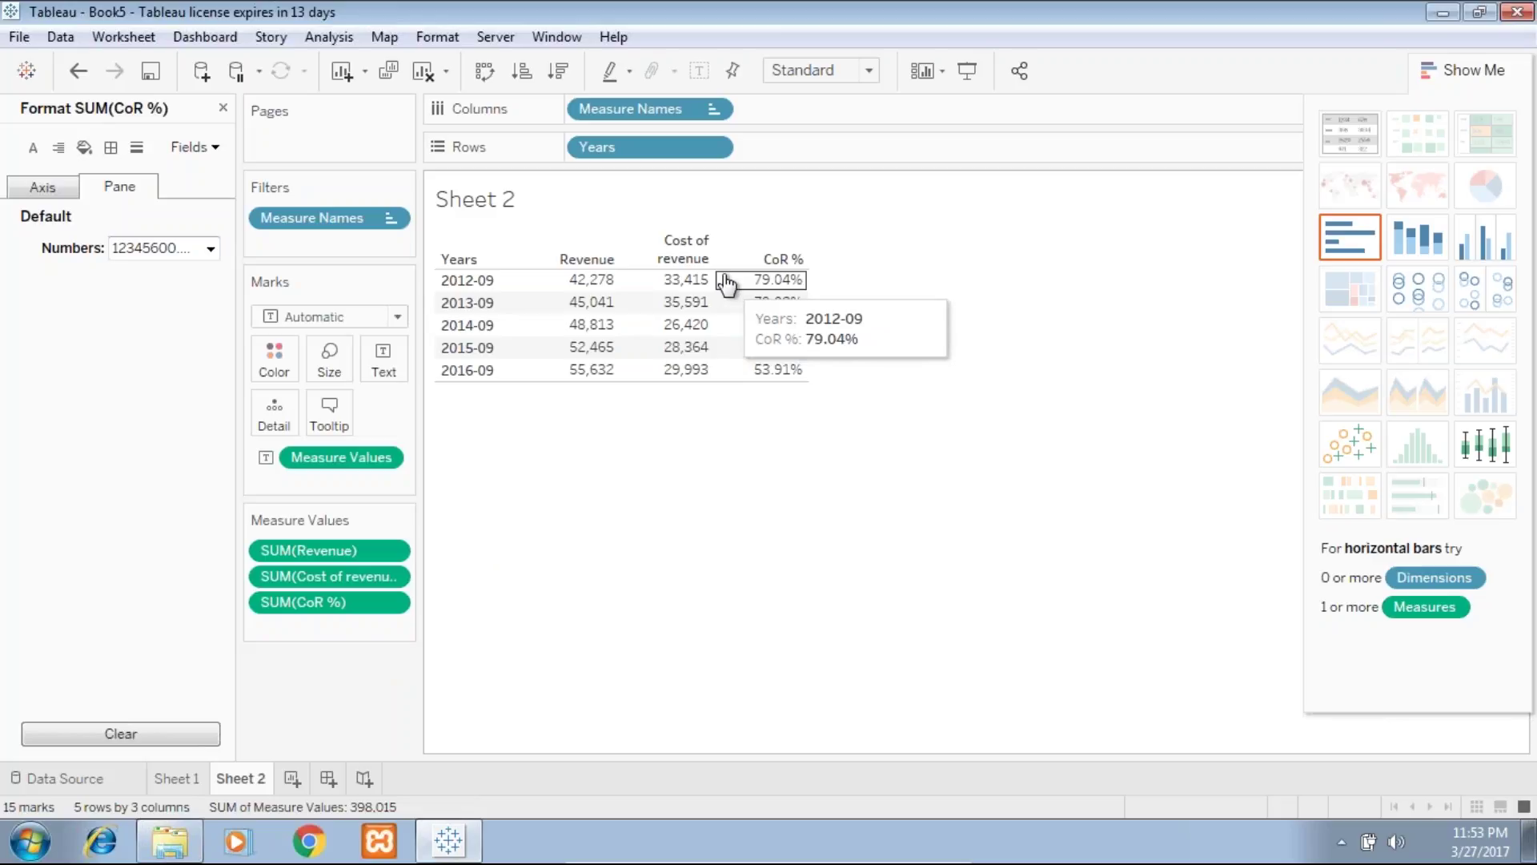
pyautogui.moveTo(907, 855)
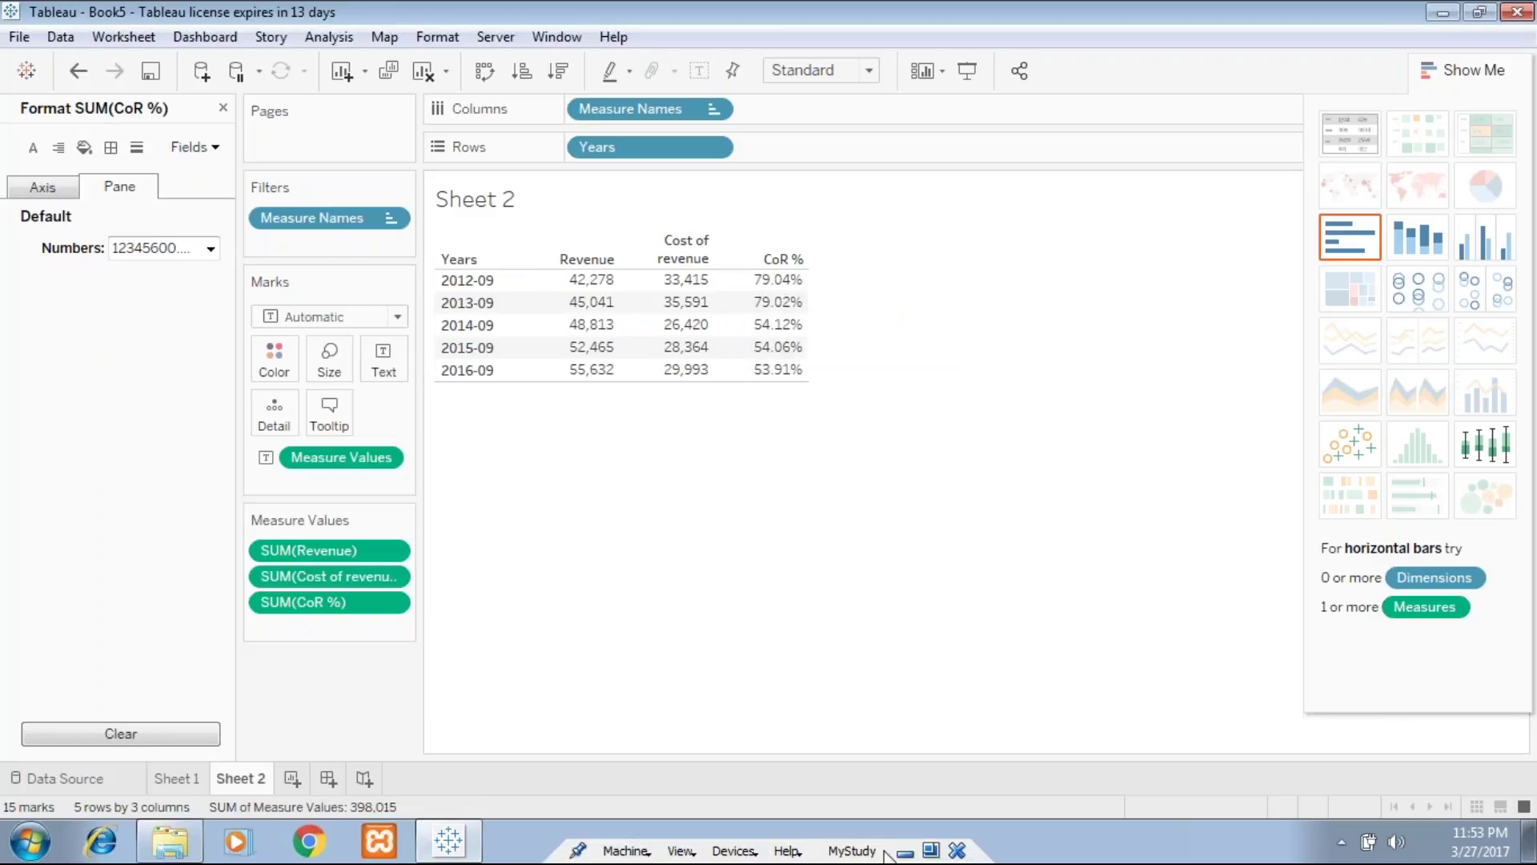
pyautogui.click(907, 854)
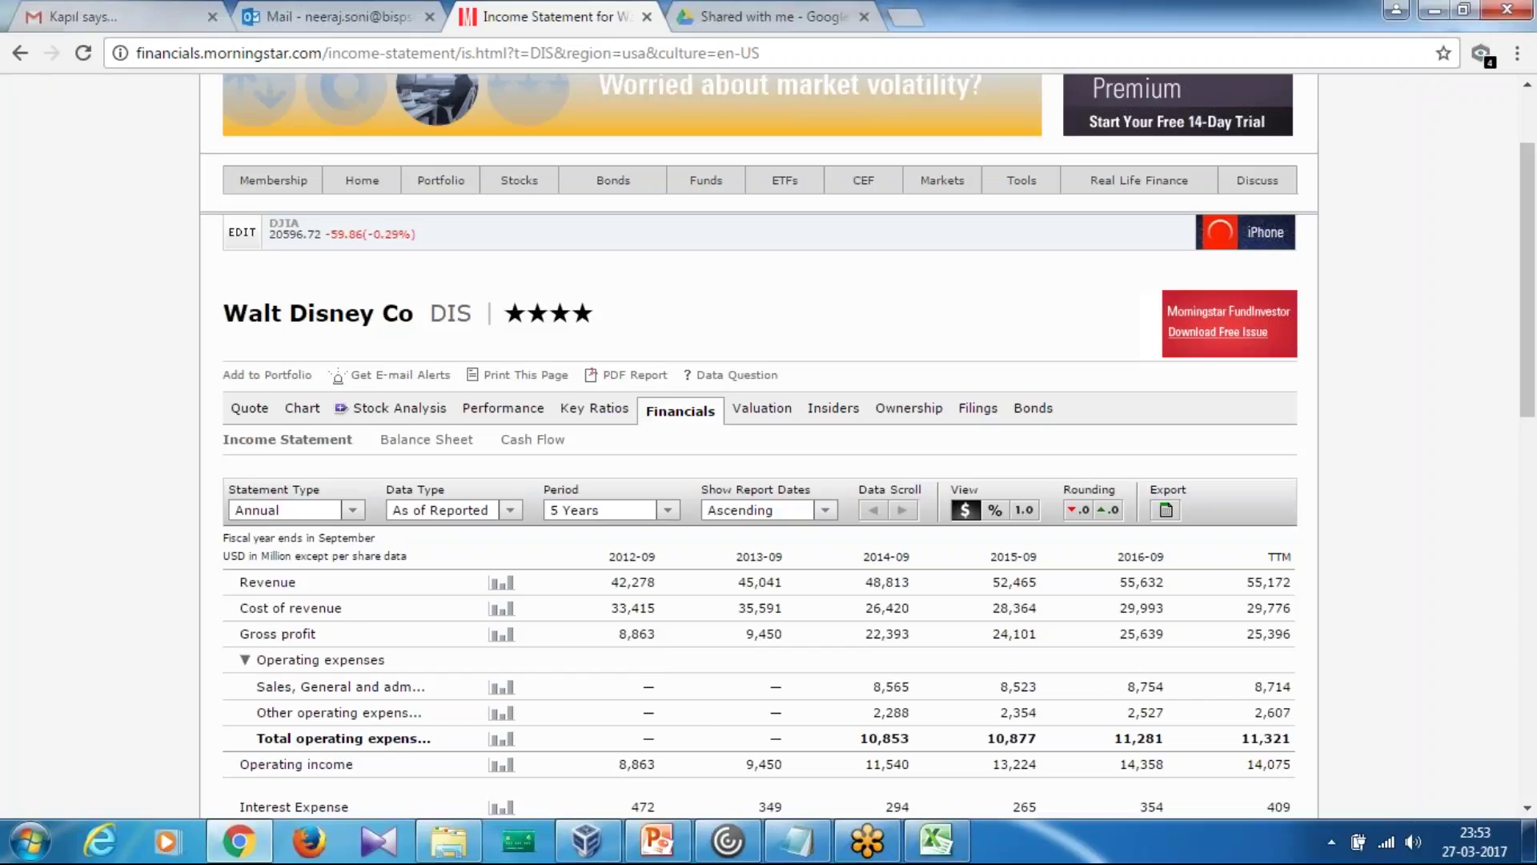
pyautogui.click(608, 844)
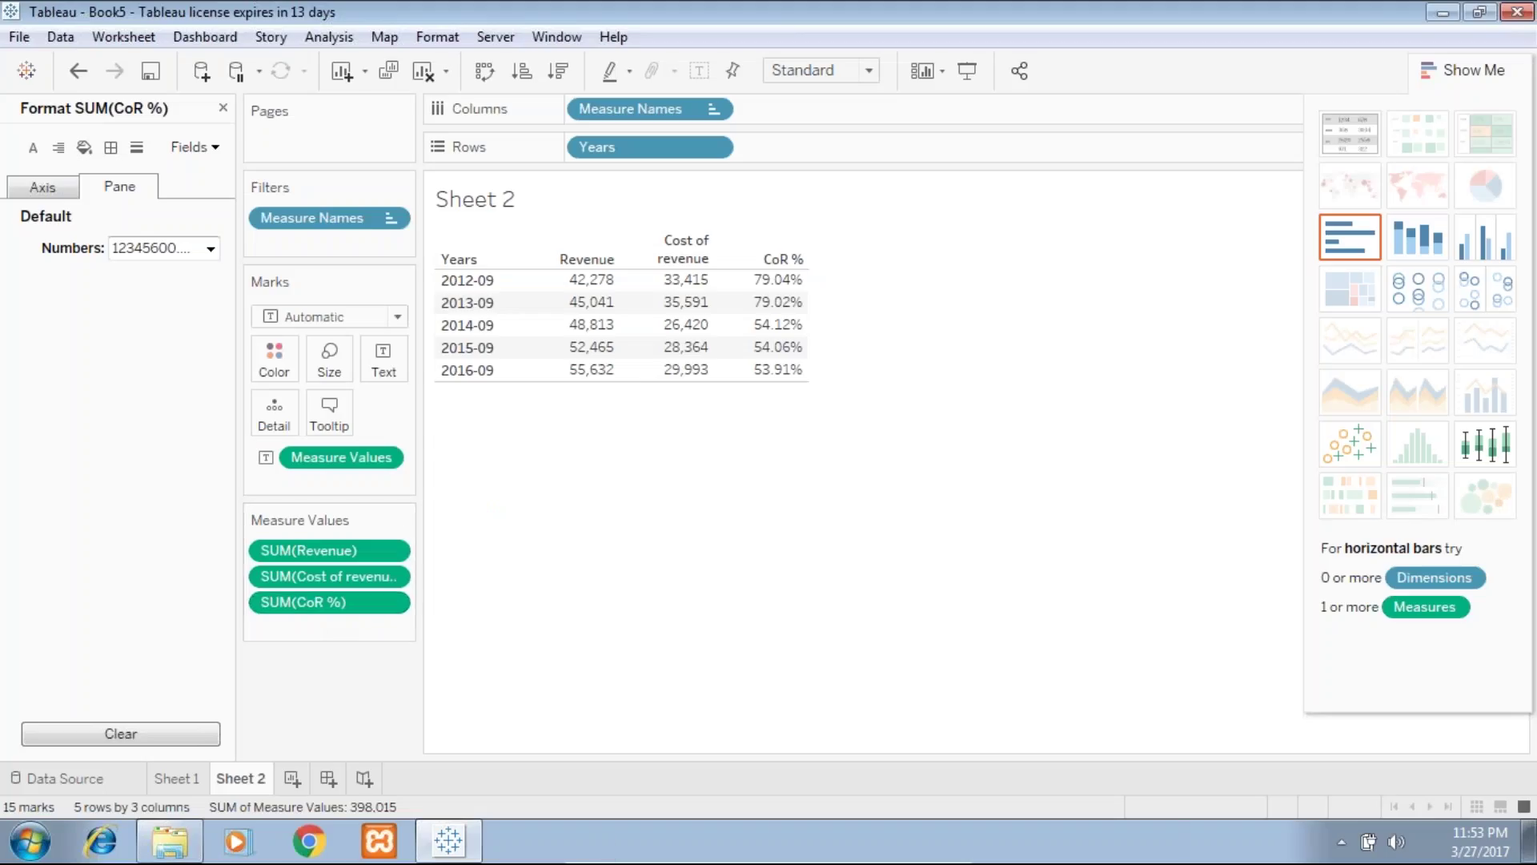
# - Close the Format pane and add Gross profit as a table column, 8,863 to 25,639
pyautogui.click(223, 107)
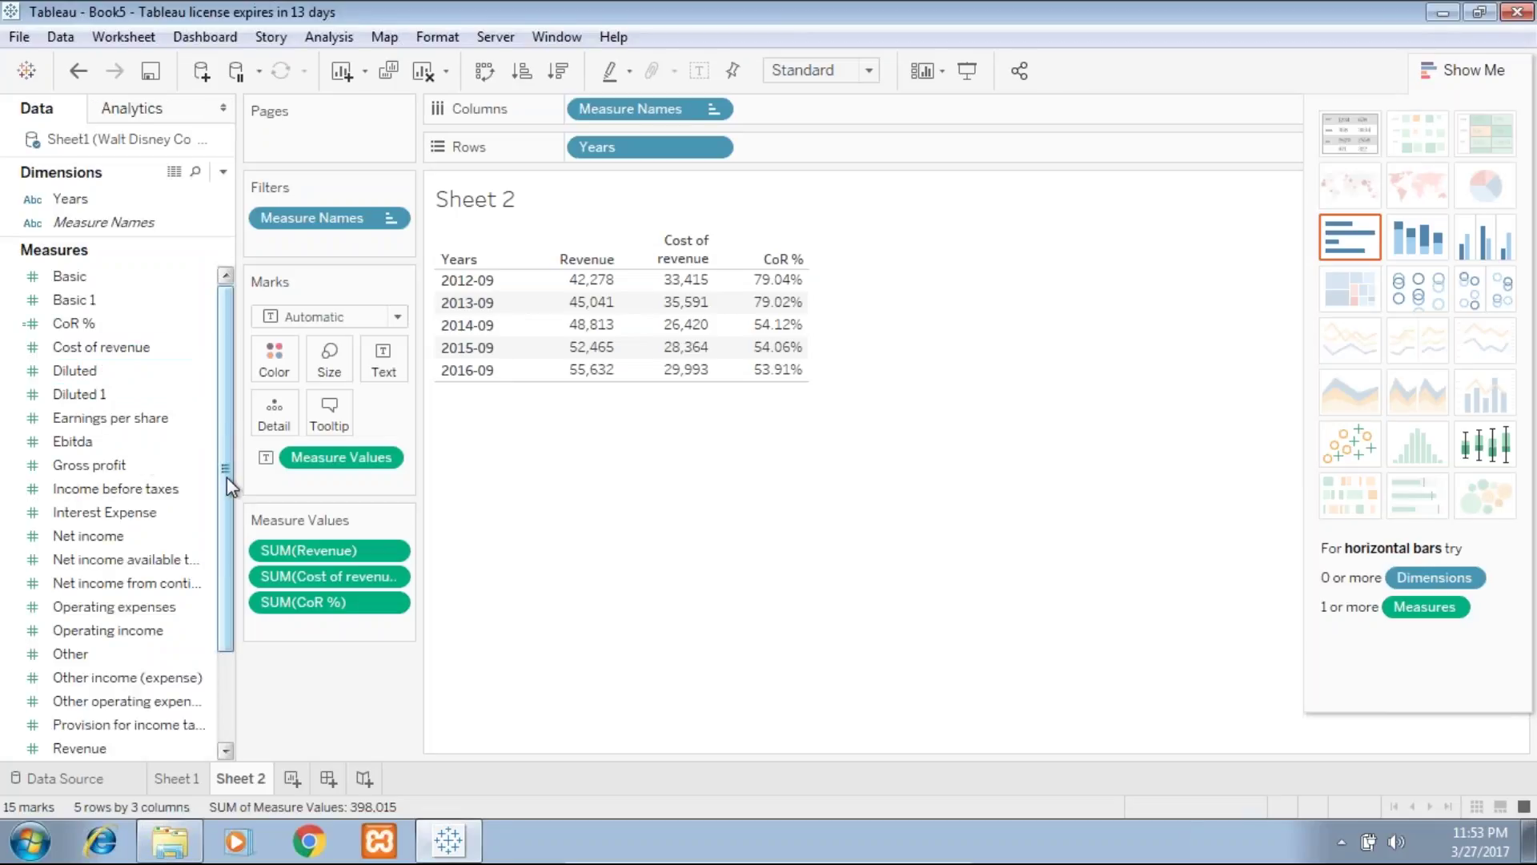
pyautogui.moveTo(230, 463)
pyautogui.mouseDown()
pyautogui.moveTo(230, 498)
pyautogui.moveTo(229, 482)
pyautogui.mouseUp()
pyautogui.moveTo(126, 444); pyautogui.dragTo(703, 304)
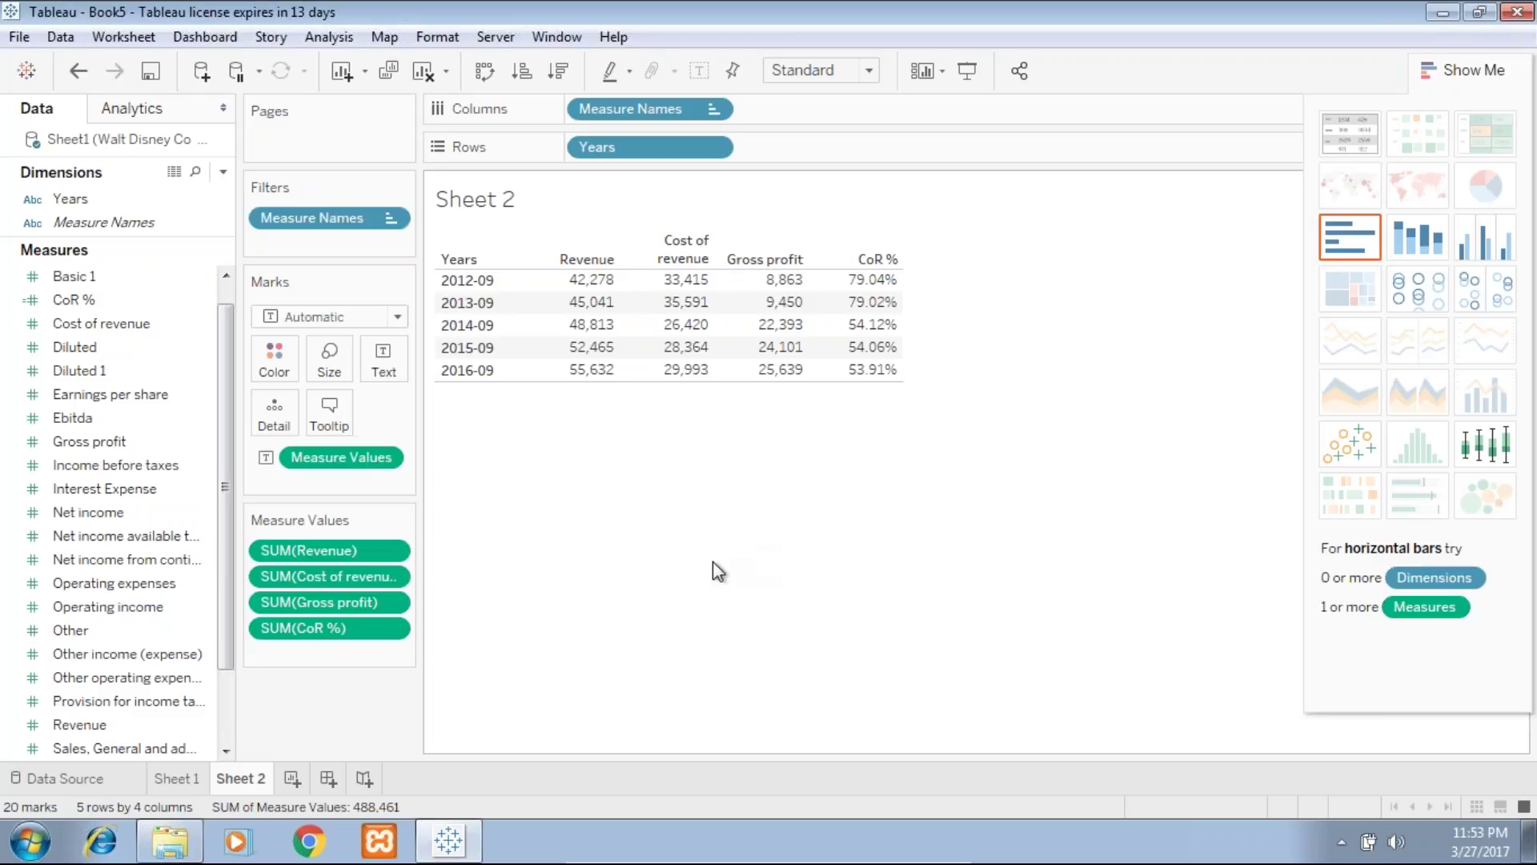
pyautogui.rightClick(258, 781)
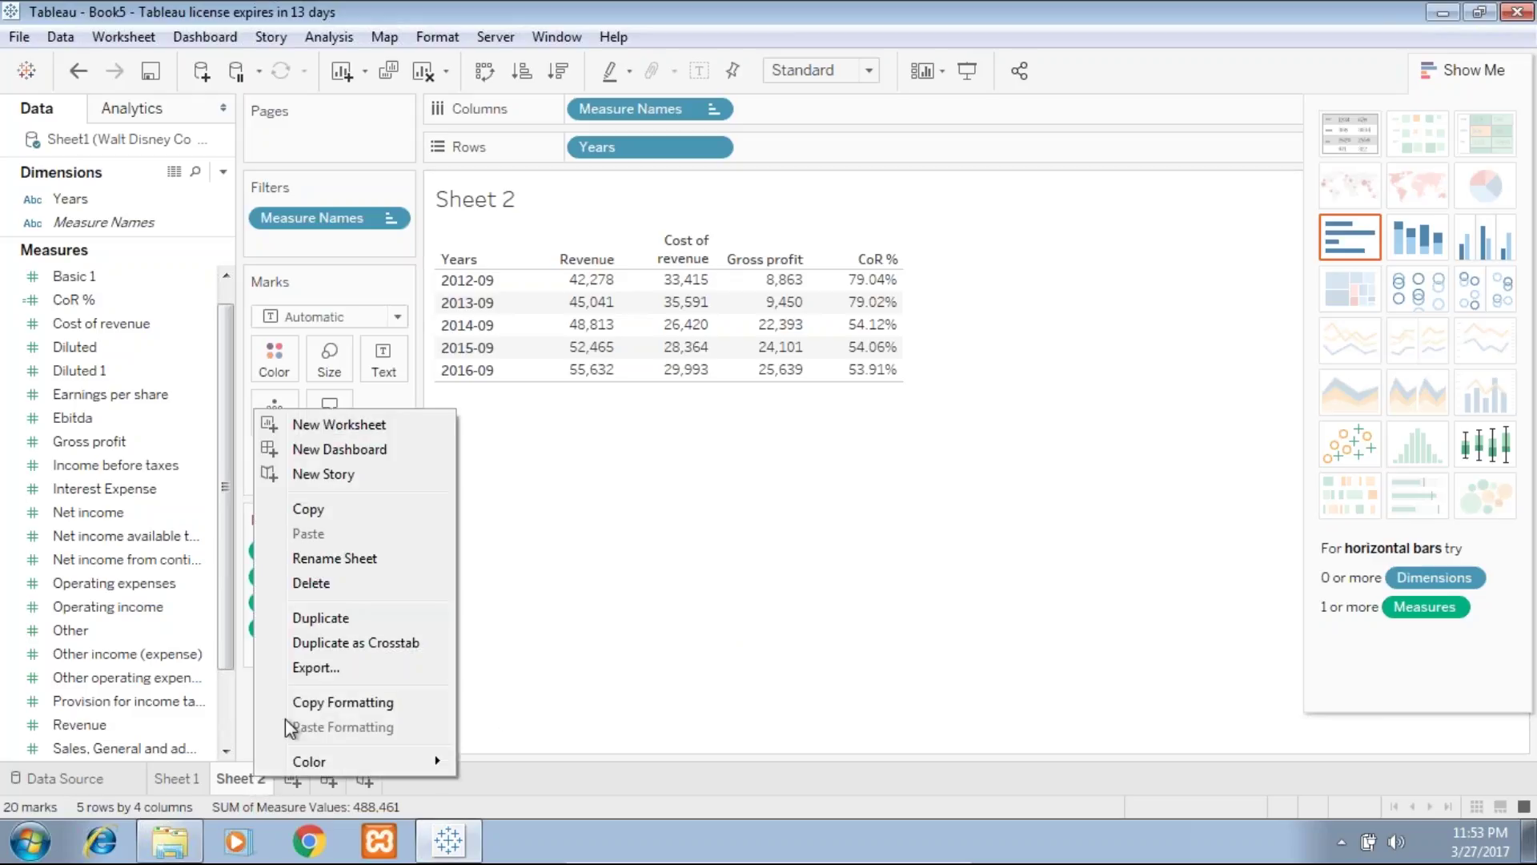
# - Duplicate Sheet 2 as Sheet 3, try moving Years to columns, then undo back to rows
pyautogui.click(372, 618)
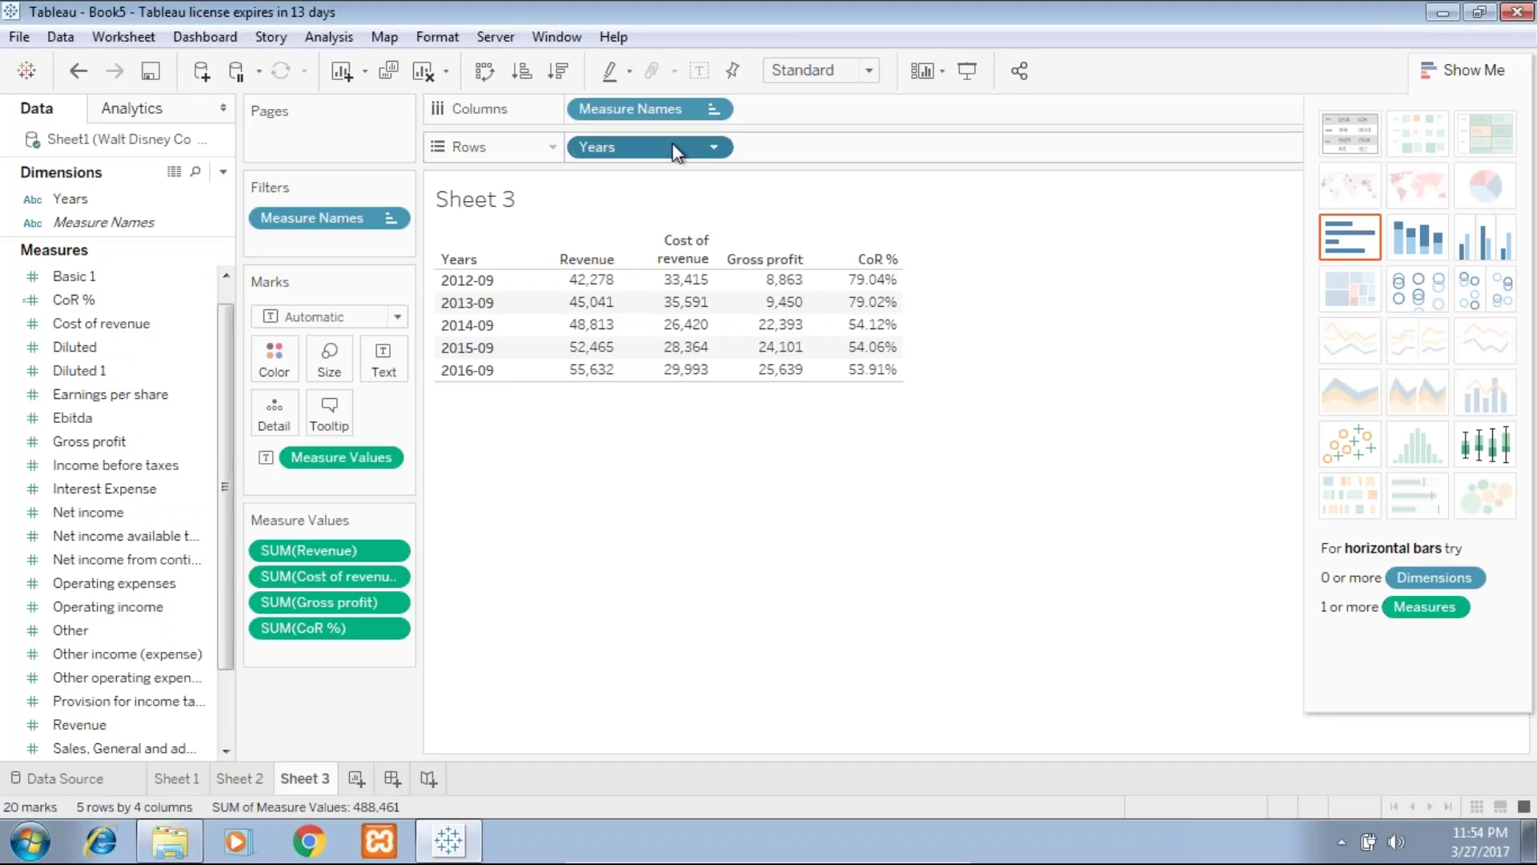
pyautogui.moveTo(672, 152); pyautogui.dragTo(641, 147)
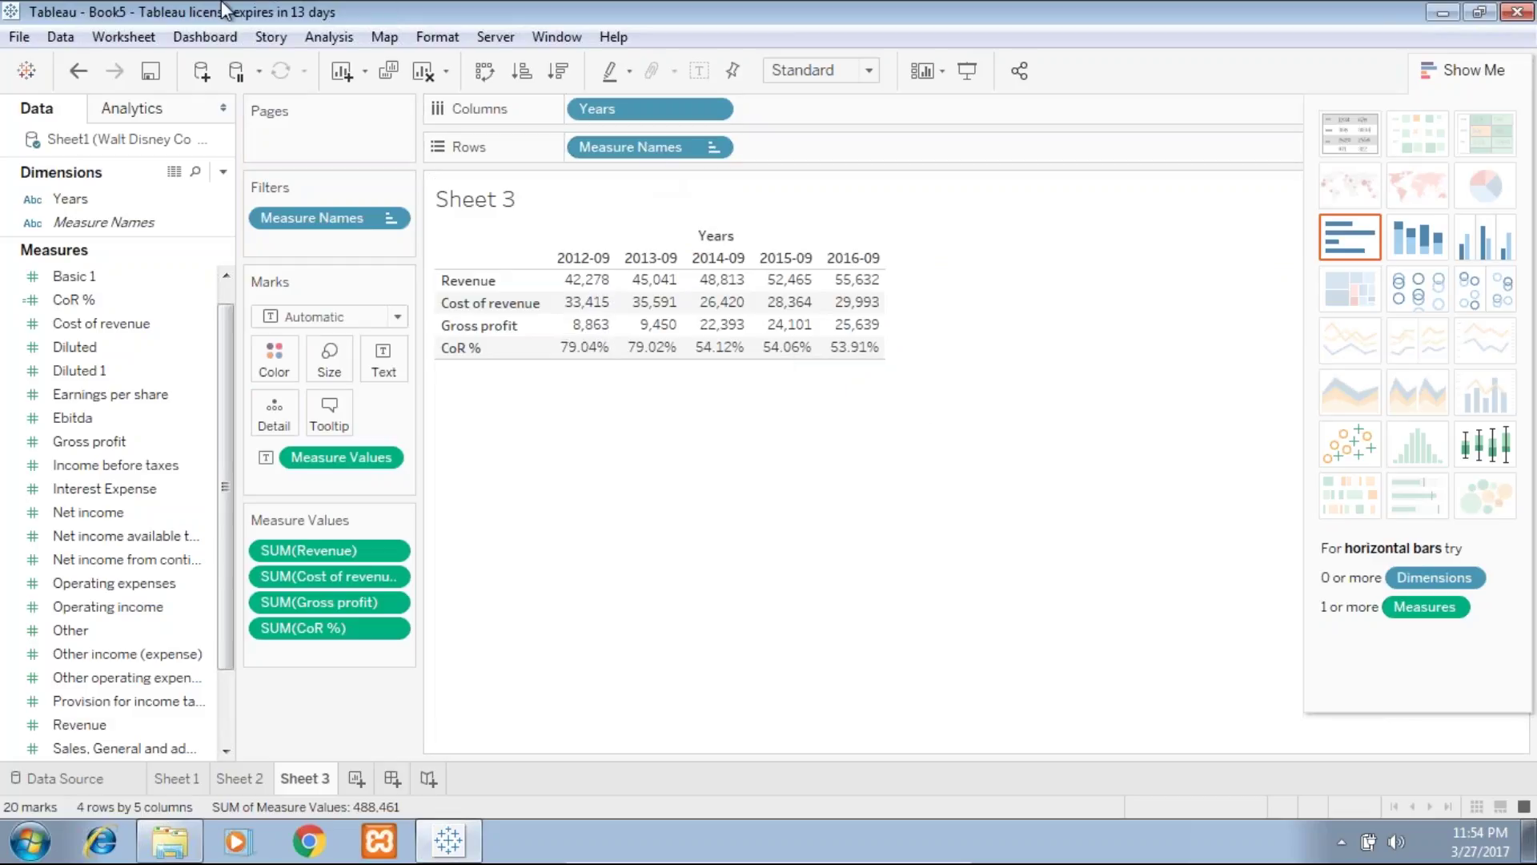
pyautogui.click(80, 71)
pyautogui.click(81, 71)
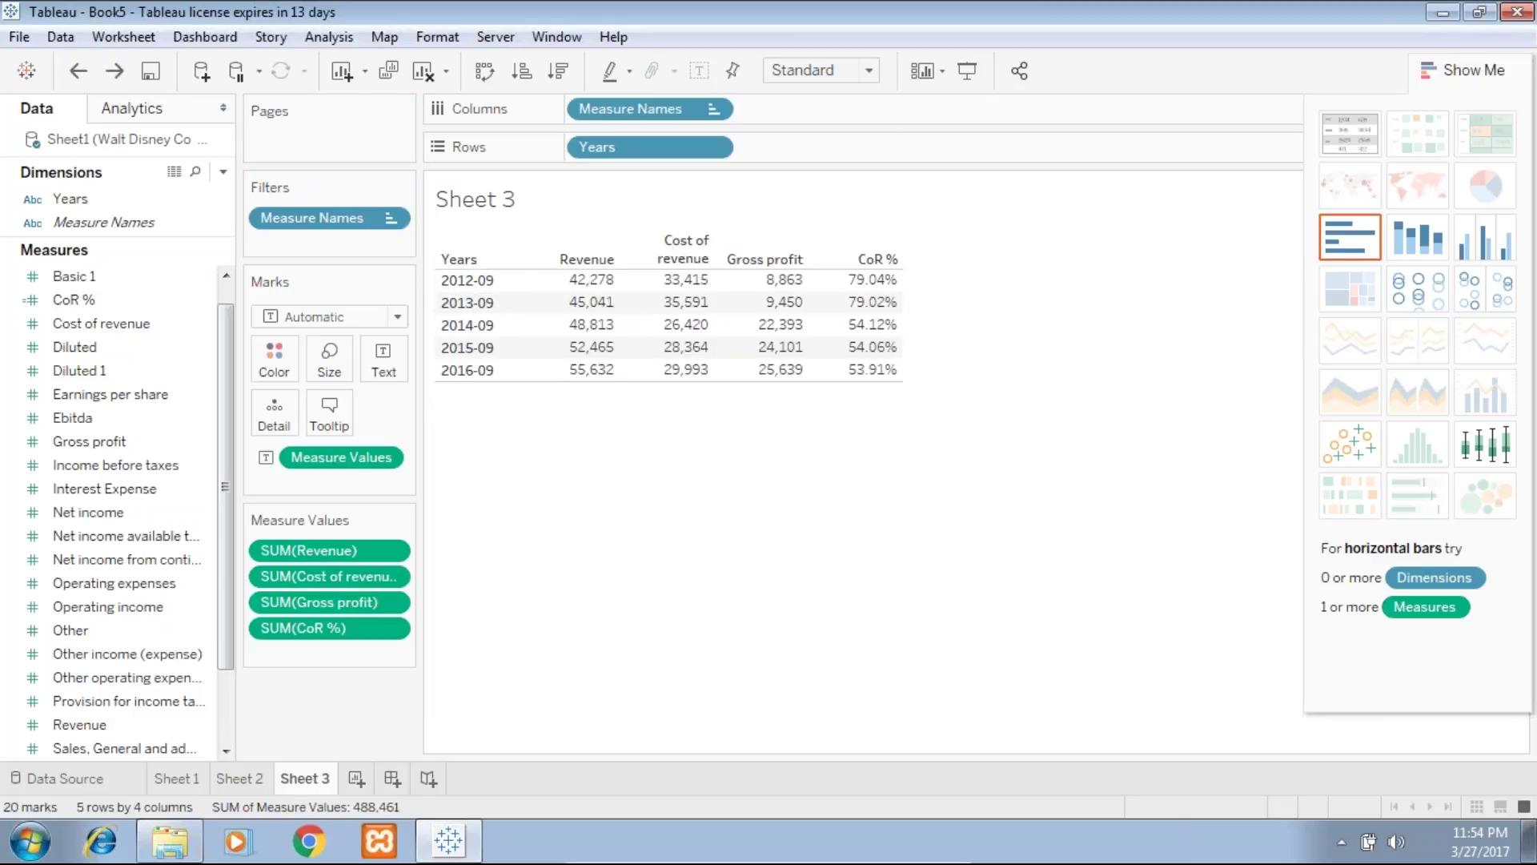
# - Add a grand total row to the Sheet 3 table from the Analysis menu
pyautogui.click(327, 38)
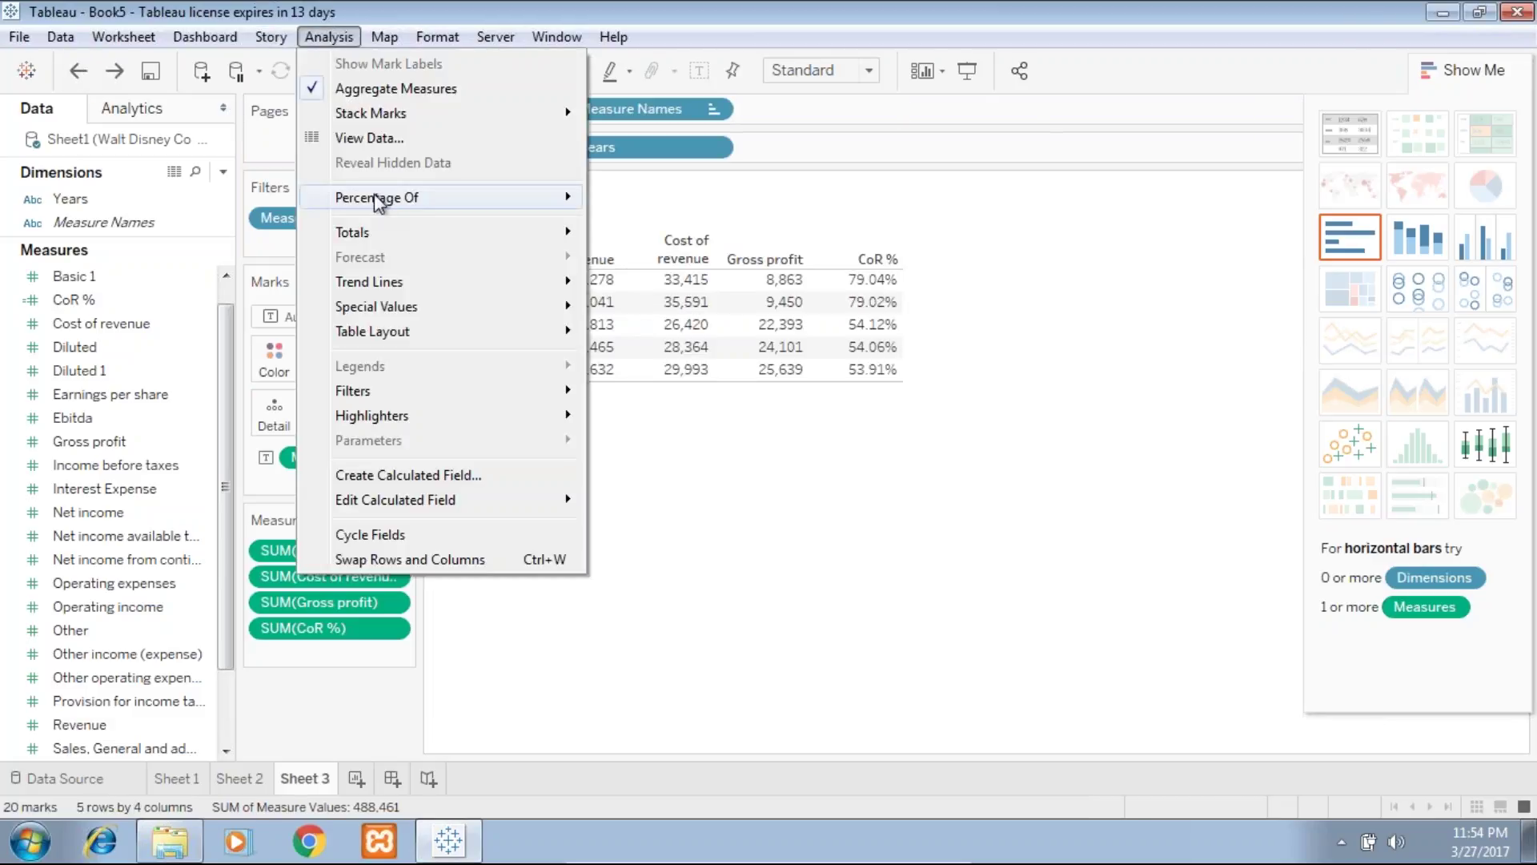
pyautogui.moveTo(379, 208)
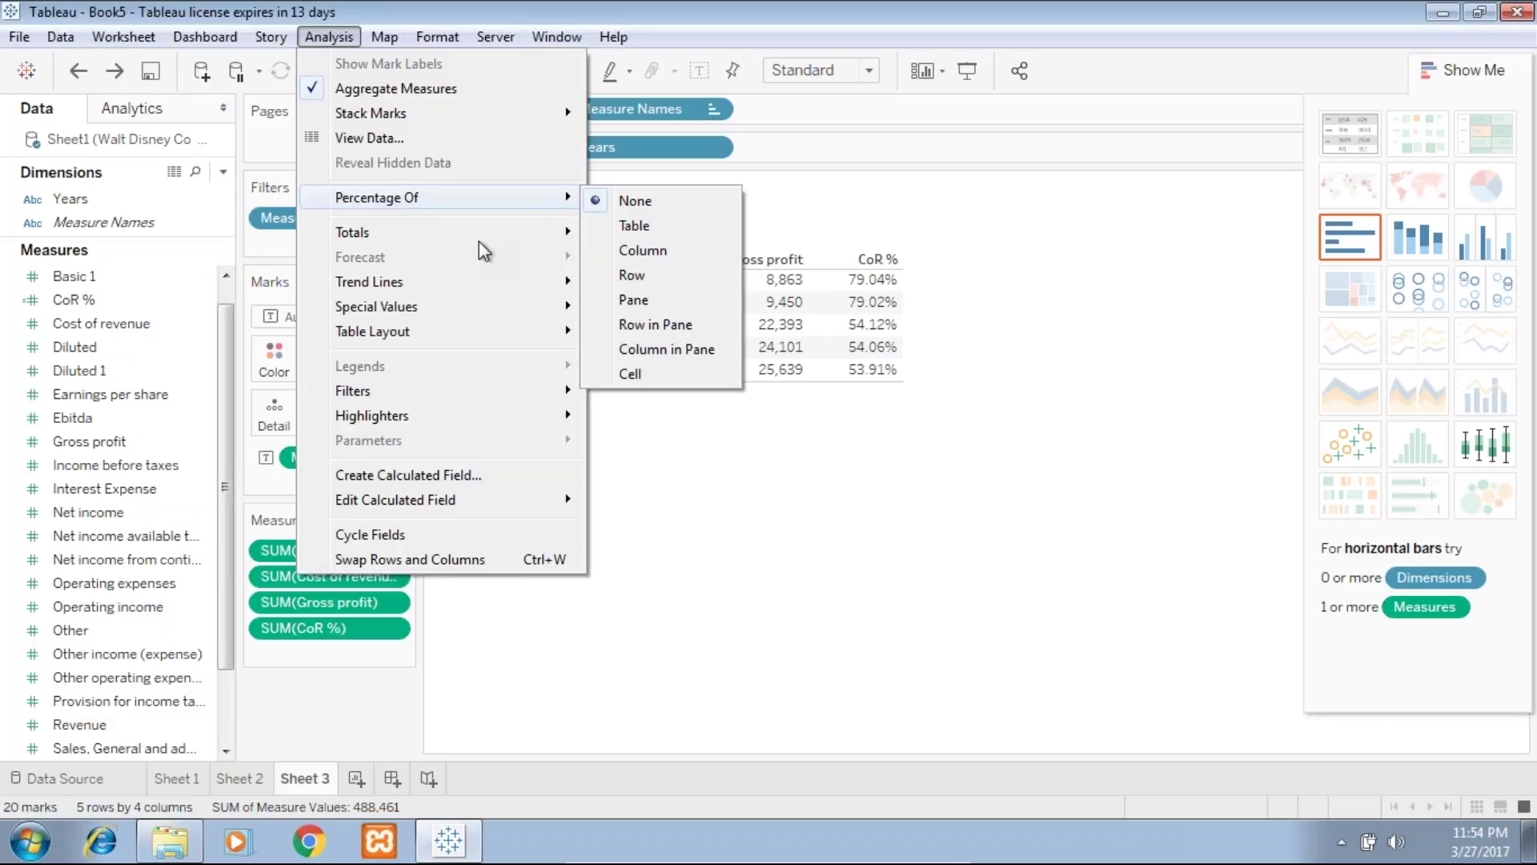
pyautogui.moveTo(477, 238)
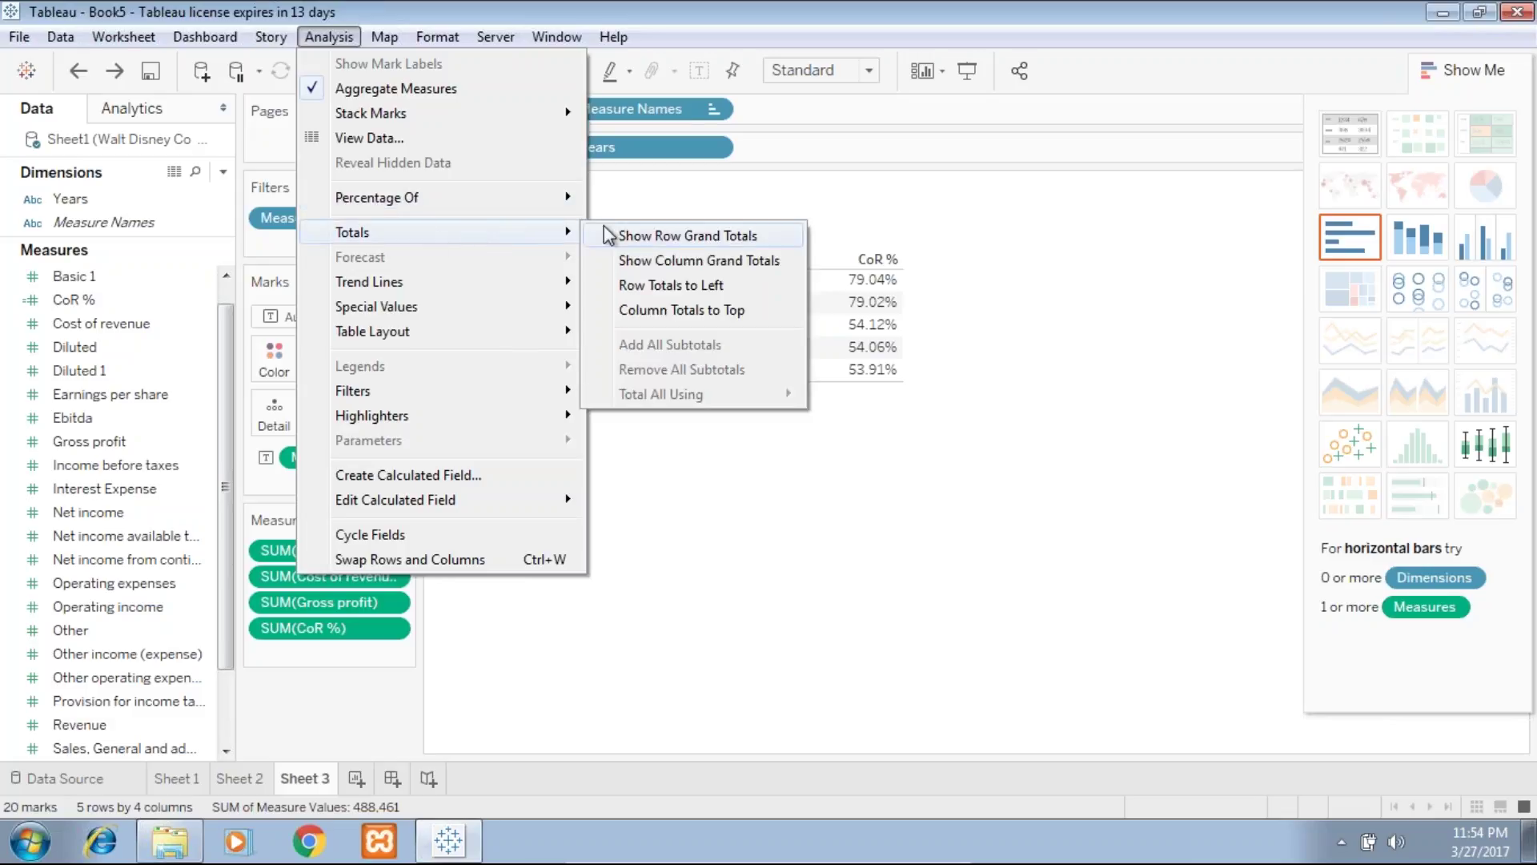
pyautogui.click(693, 261)
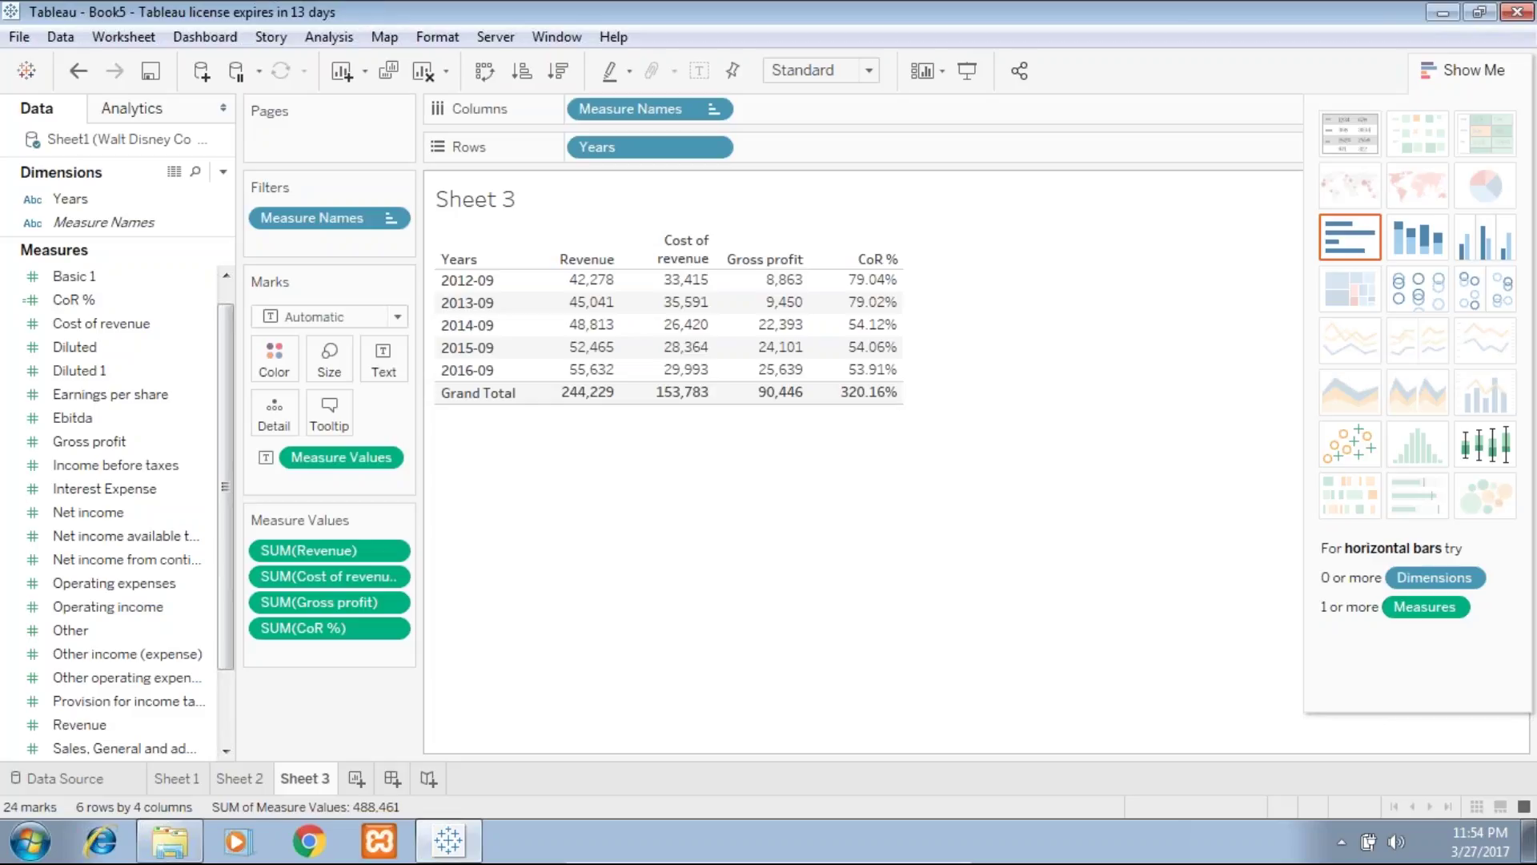
# - Set the 320.16% CoR % grand total to Hide, leaving that cell blank
pyautogui.moveTo(863, 406)
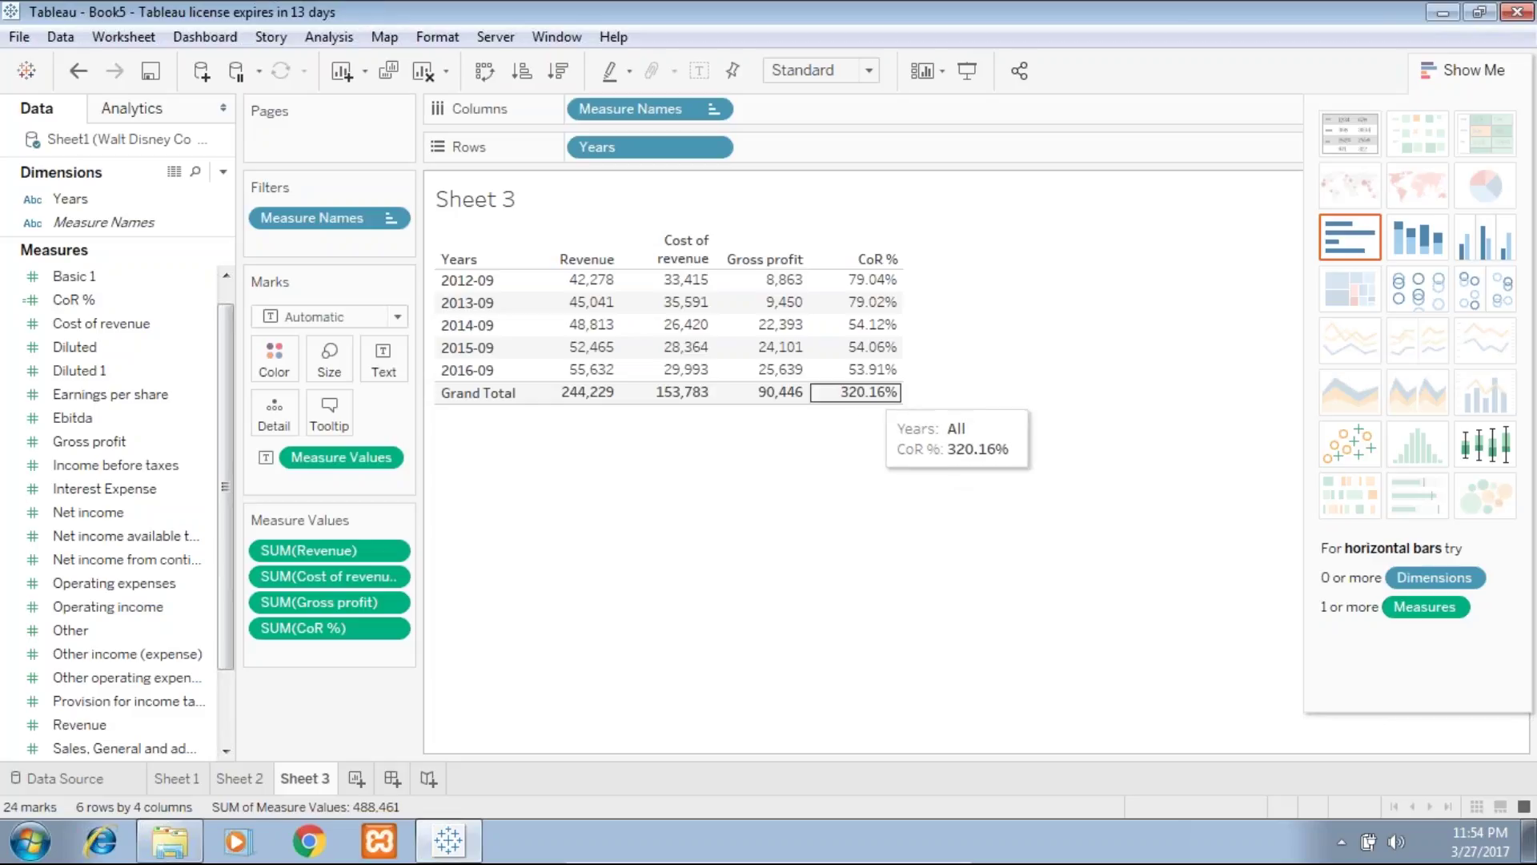
pyautogui.click(861, 398)
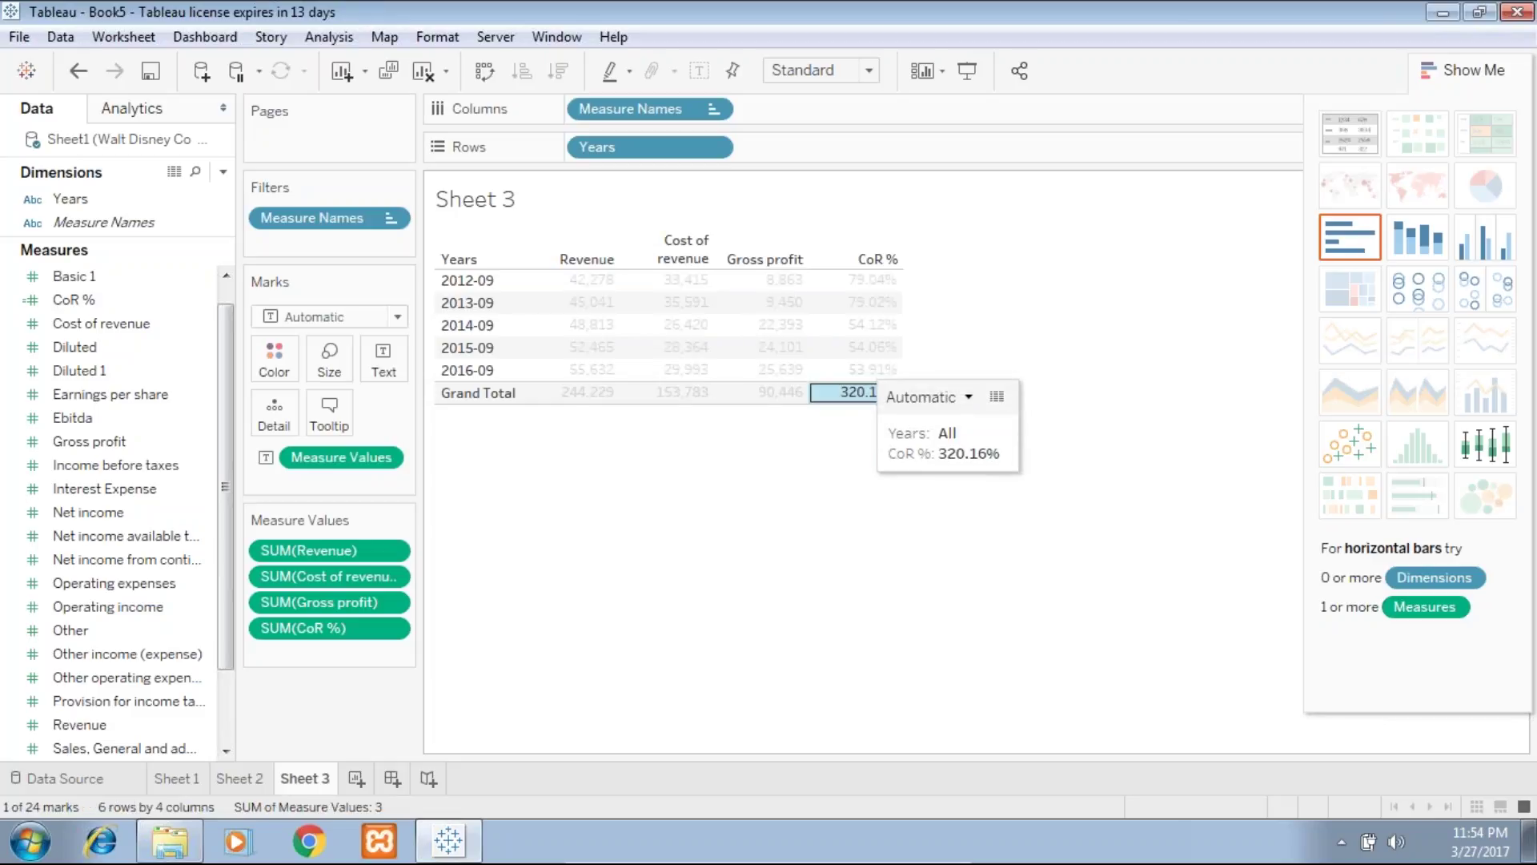
pyautogui.rightClick(861, 397)
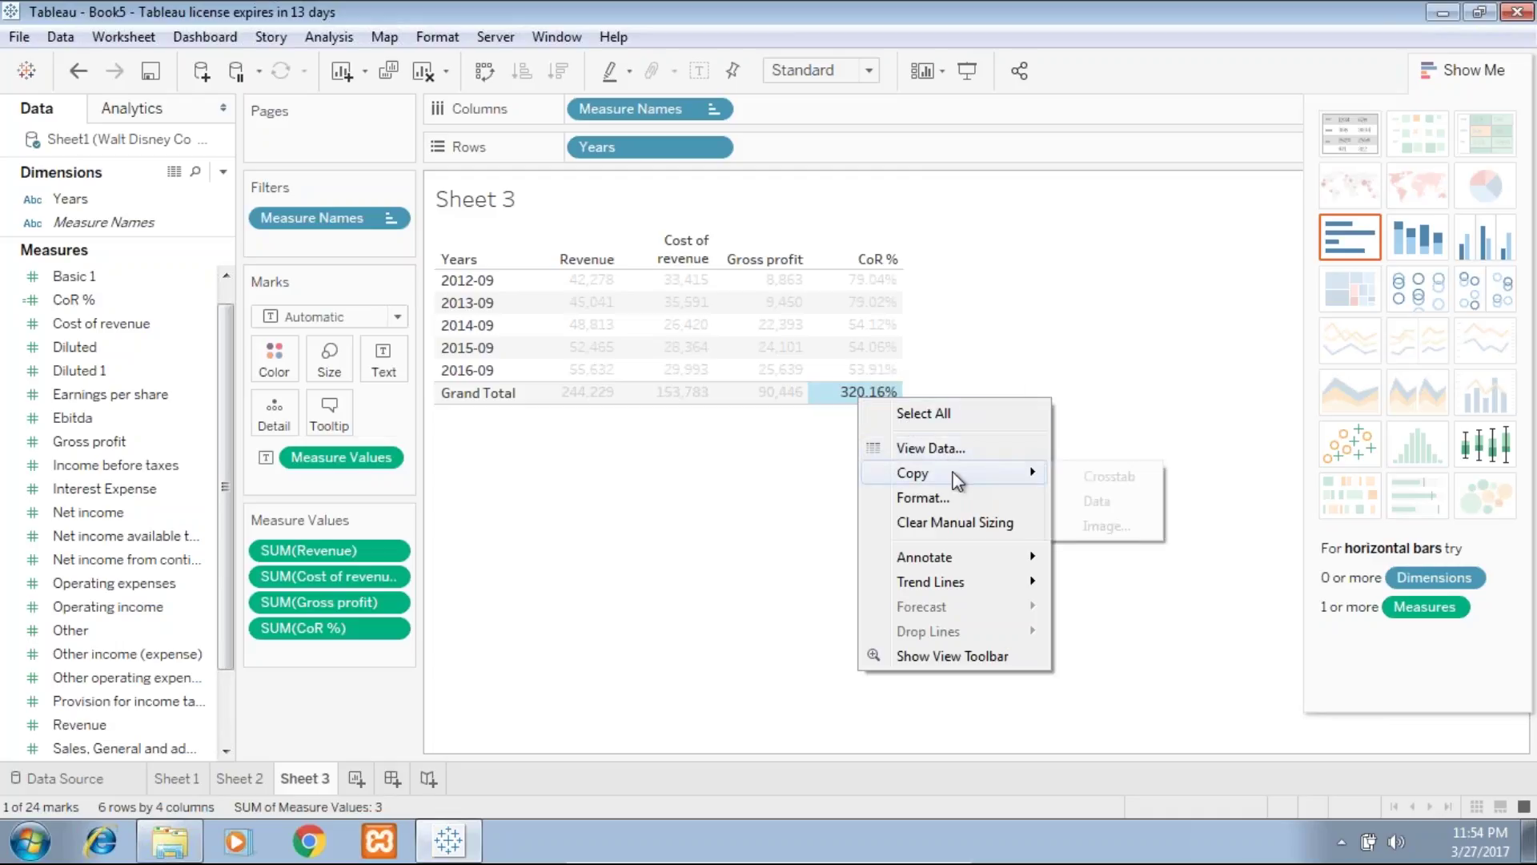
pyautogui.click(998, 369)
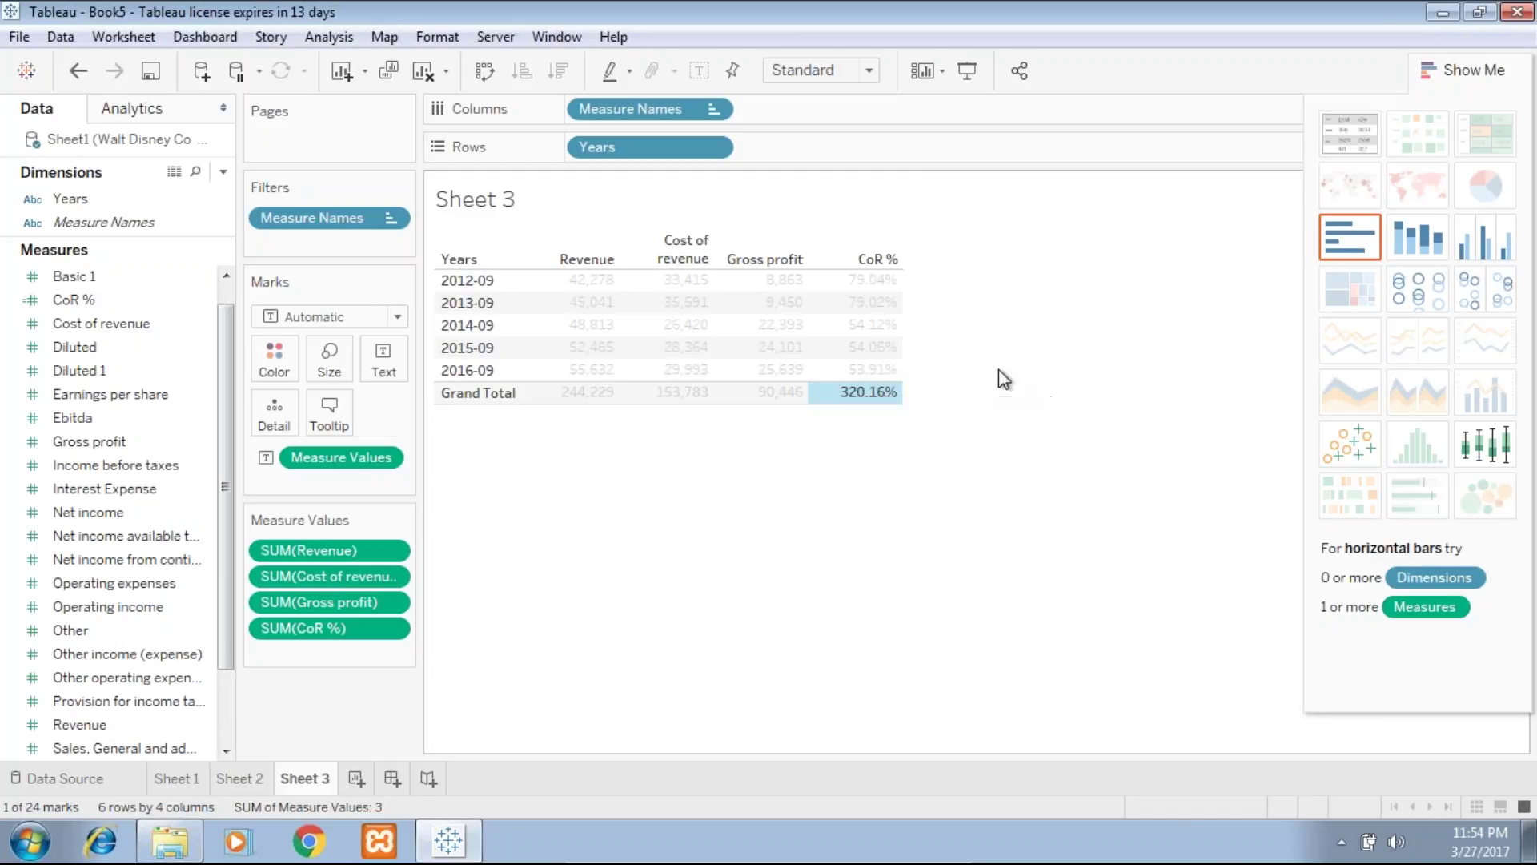
pyautogui.click(883, 401)
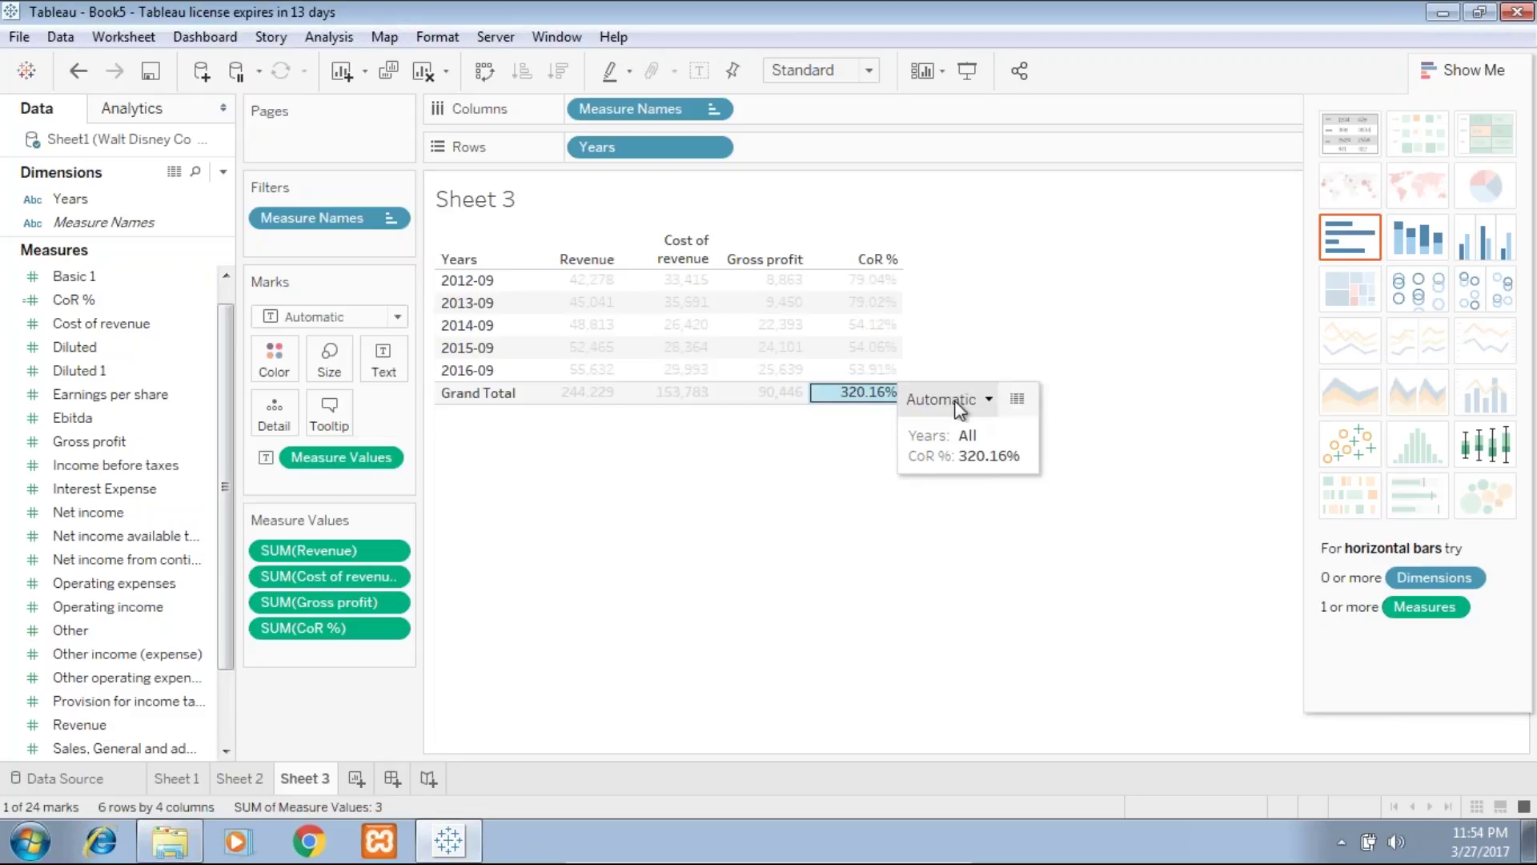
pyautogui.click(988, 399)
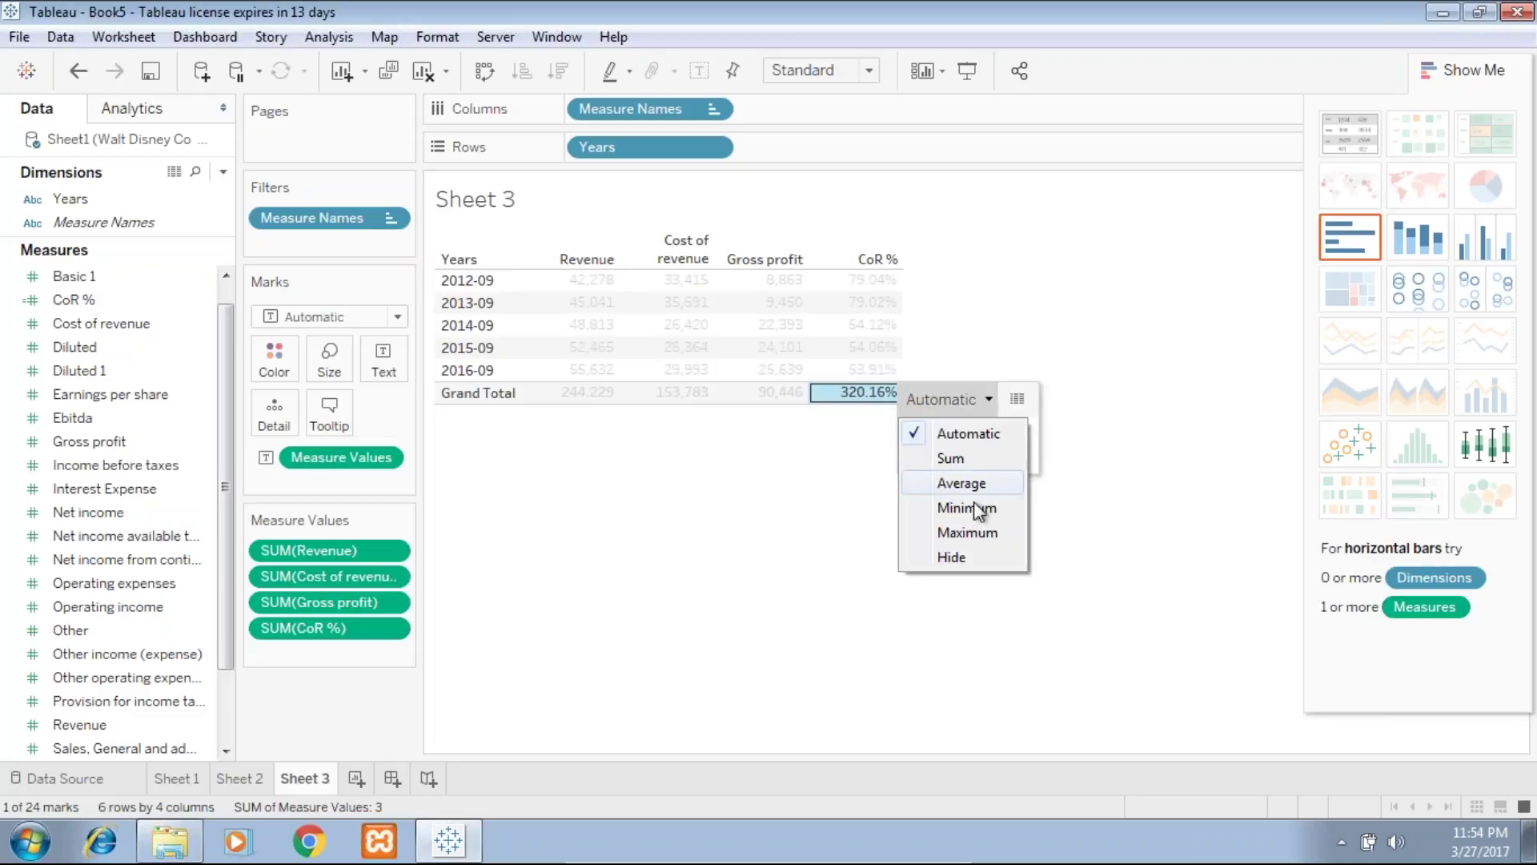
pyautogui.click(971, 555)
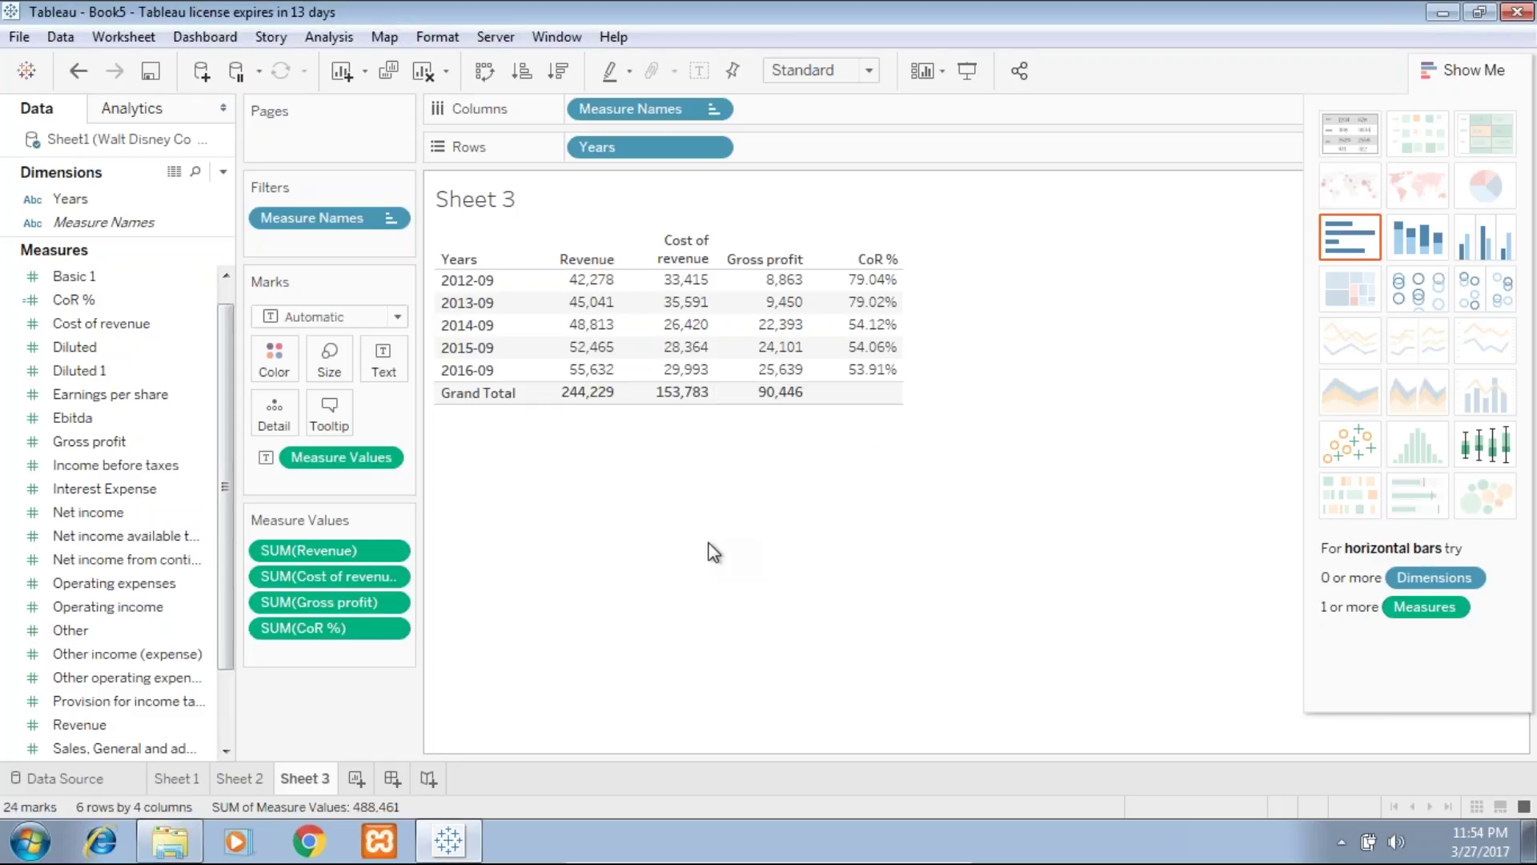
pyautogui.click(394, 552)
# - Make SUM(Revenue) a Percent of Total table calculation computed along Years
pyautogui.press('Escape')
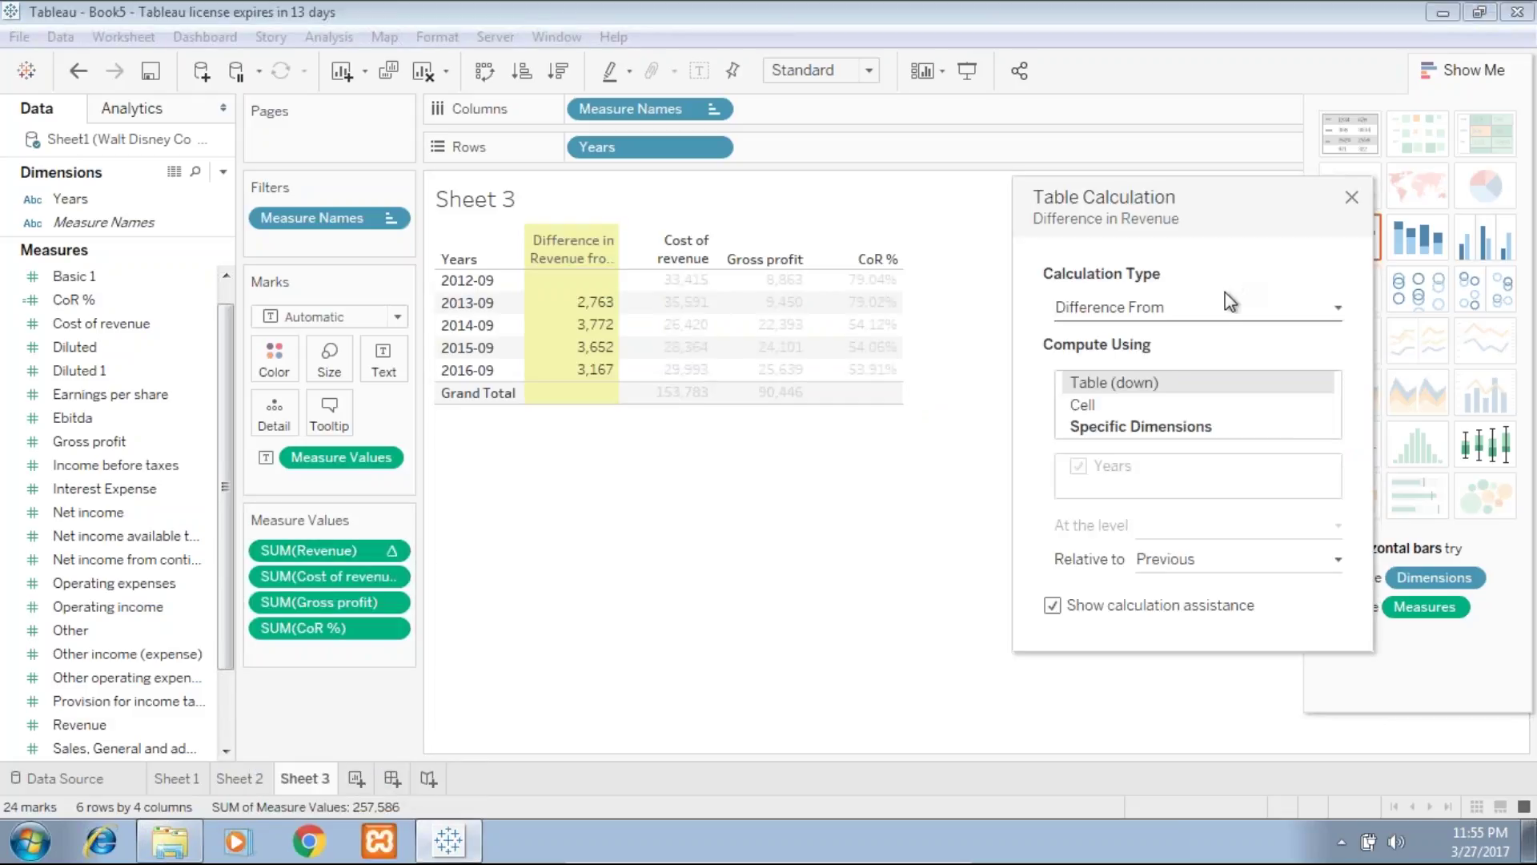
pyautogui.click(1220, 307)
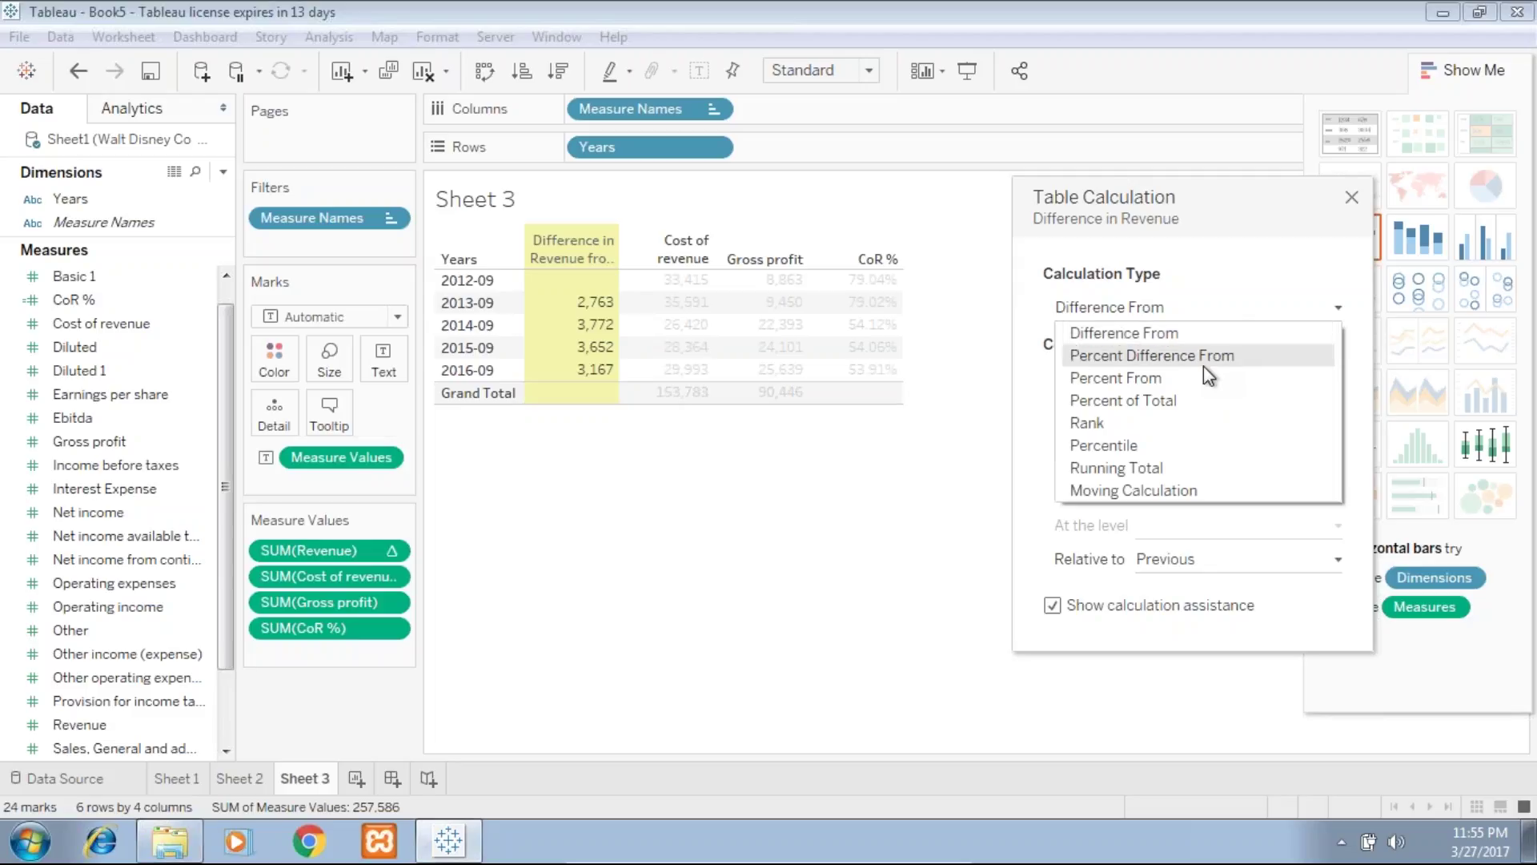
pyautogui.click(1193, 401)
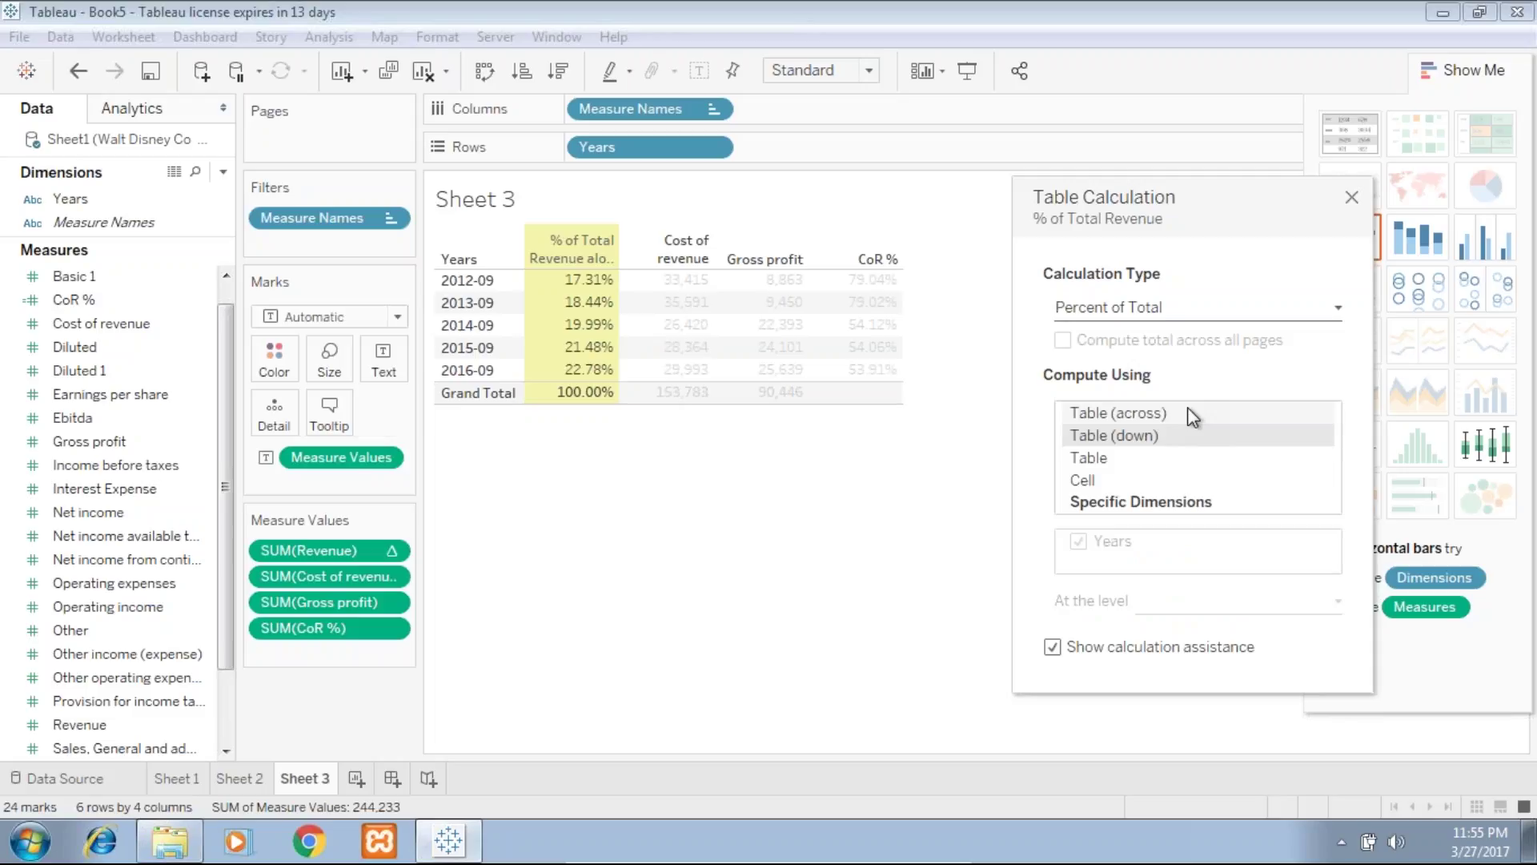
pyautogui.click(1172, 503)
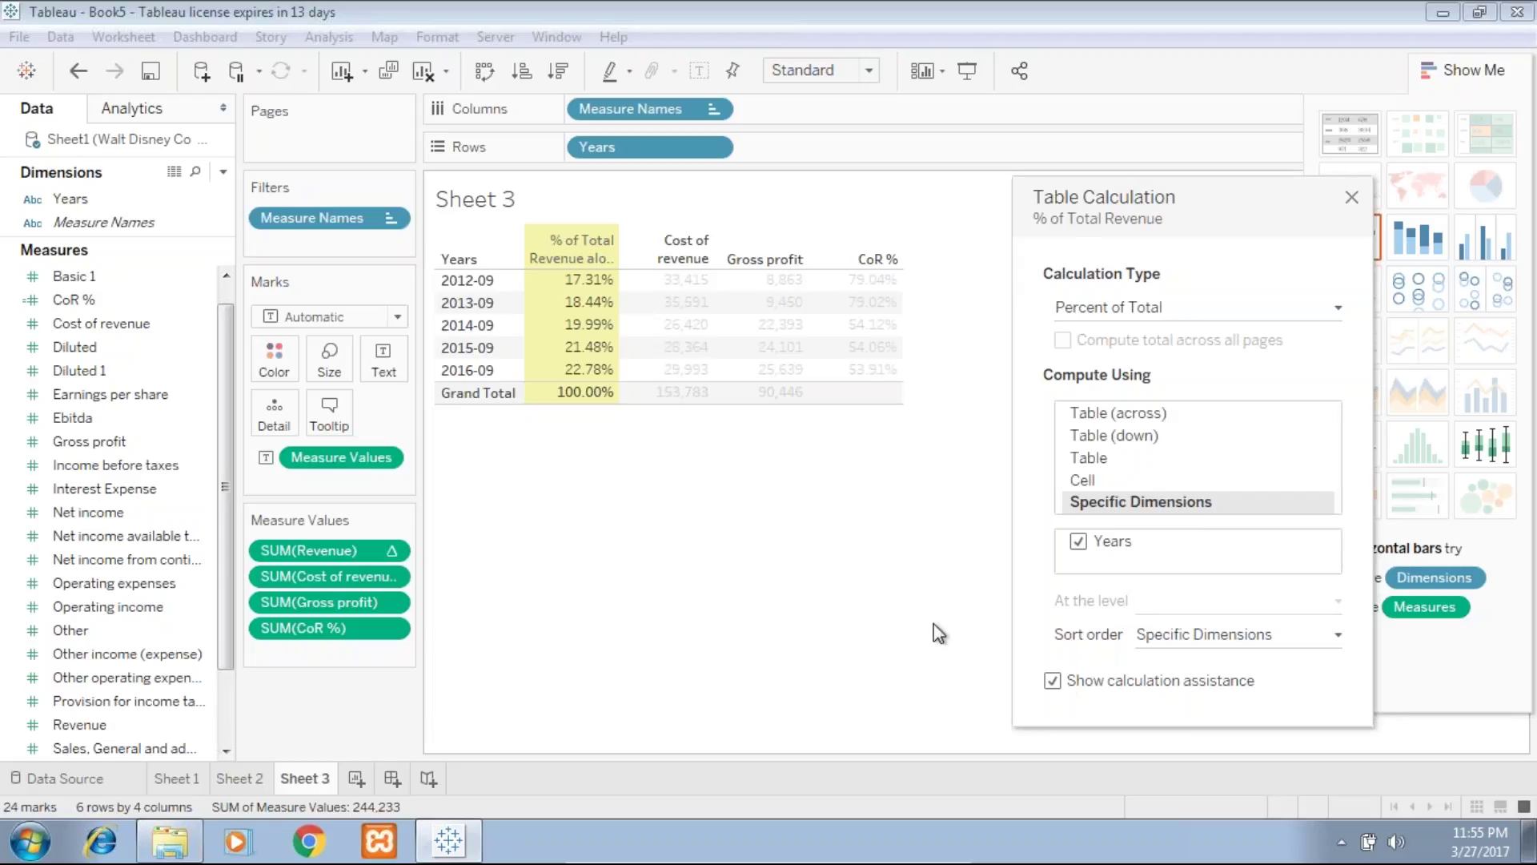
pyautogui.click(890, 558)
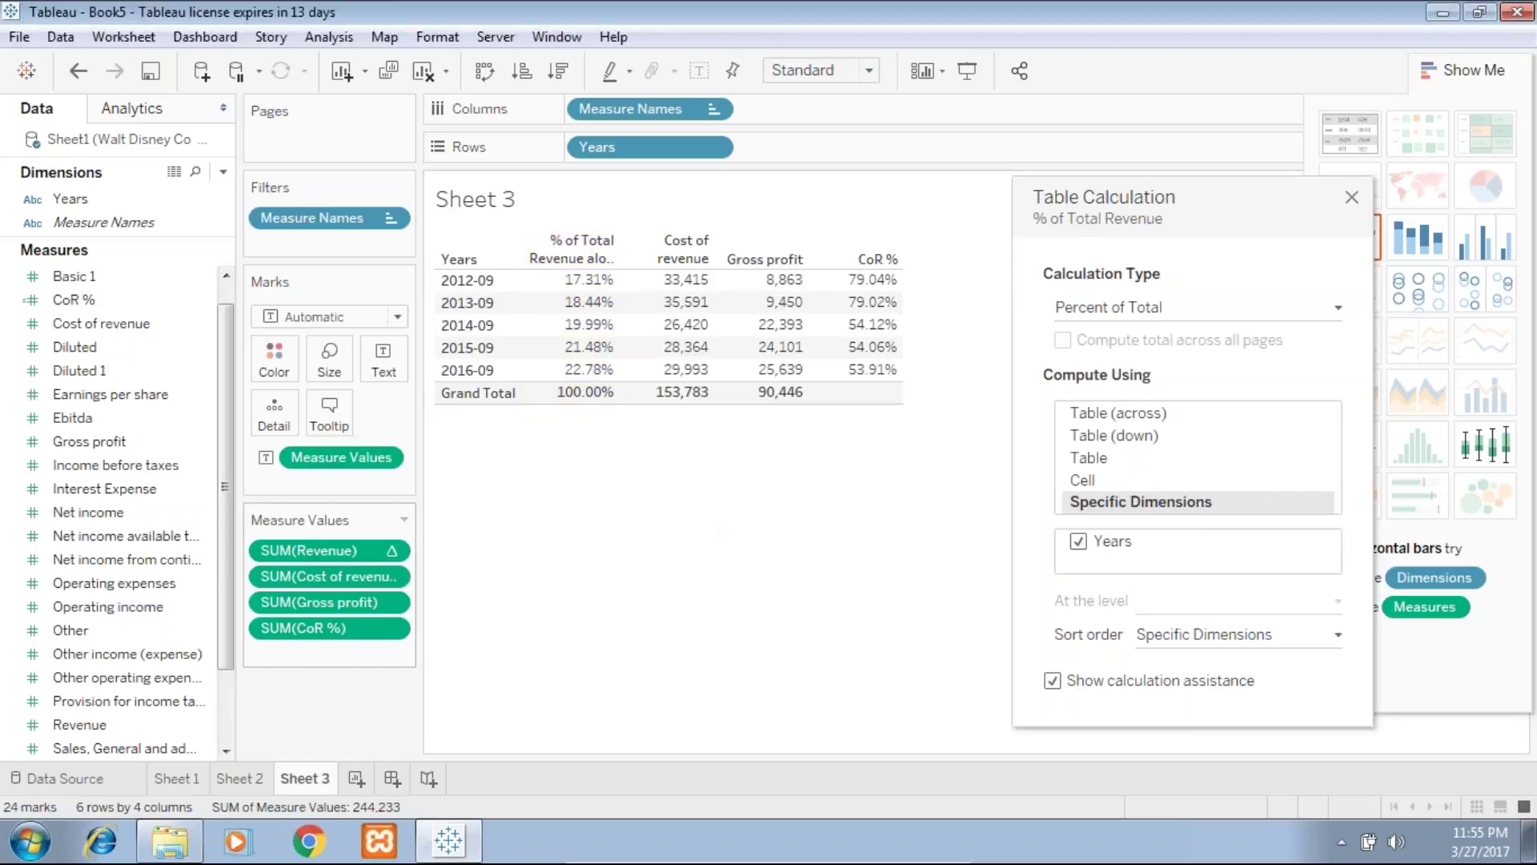
# - Add a plain Revenue column to Measure Values beside the percent-of-total column
pyautogui.click(169, 441)
pyautogui.click(108, 370)
pyautogui.click(107, 410)
pyautogui.click(108, 373)
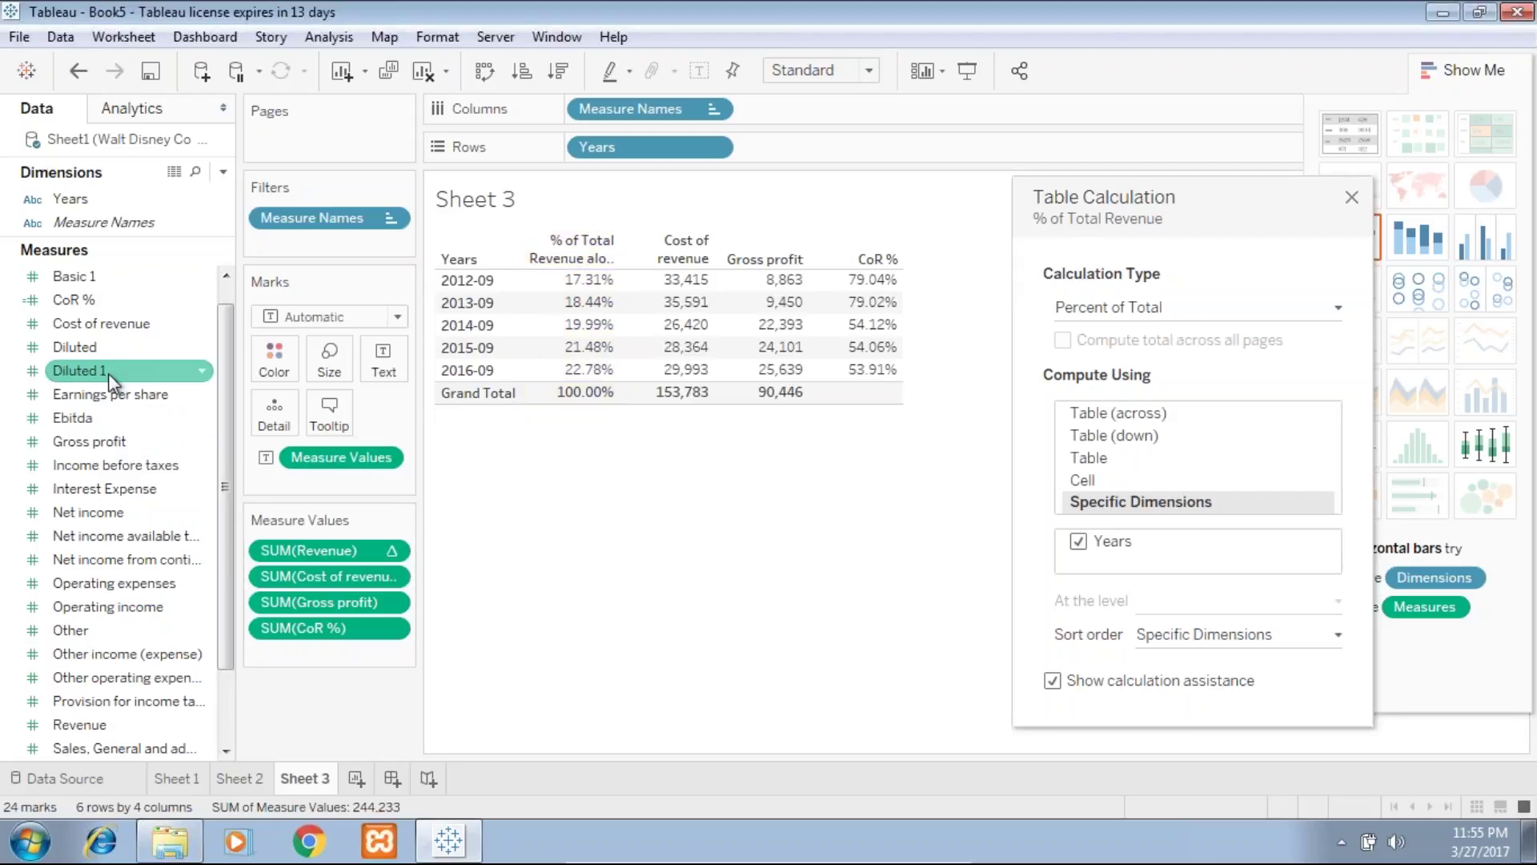
pyautogui.click(164, 560)
pyautogui.click(123, 722)
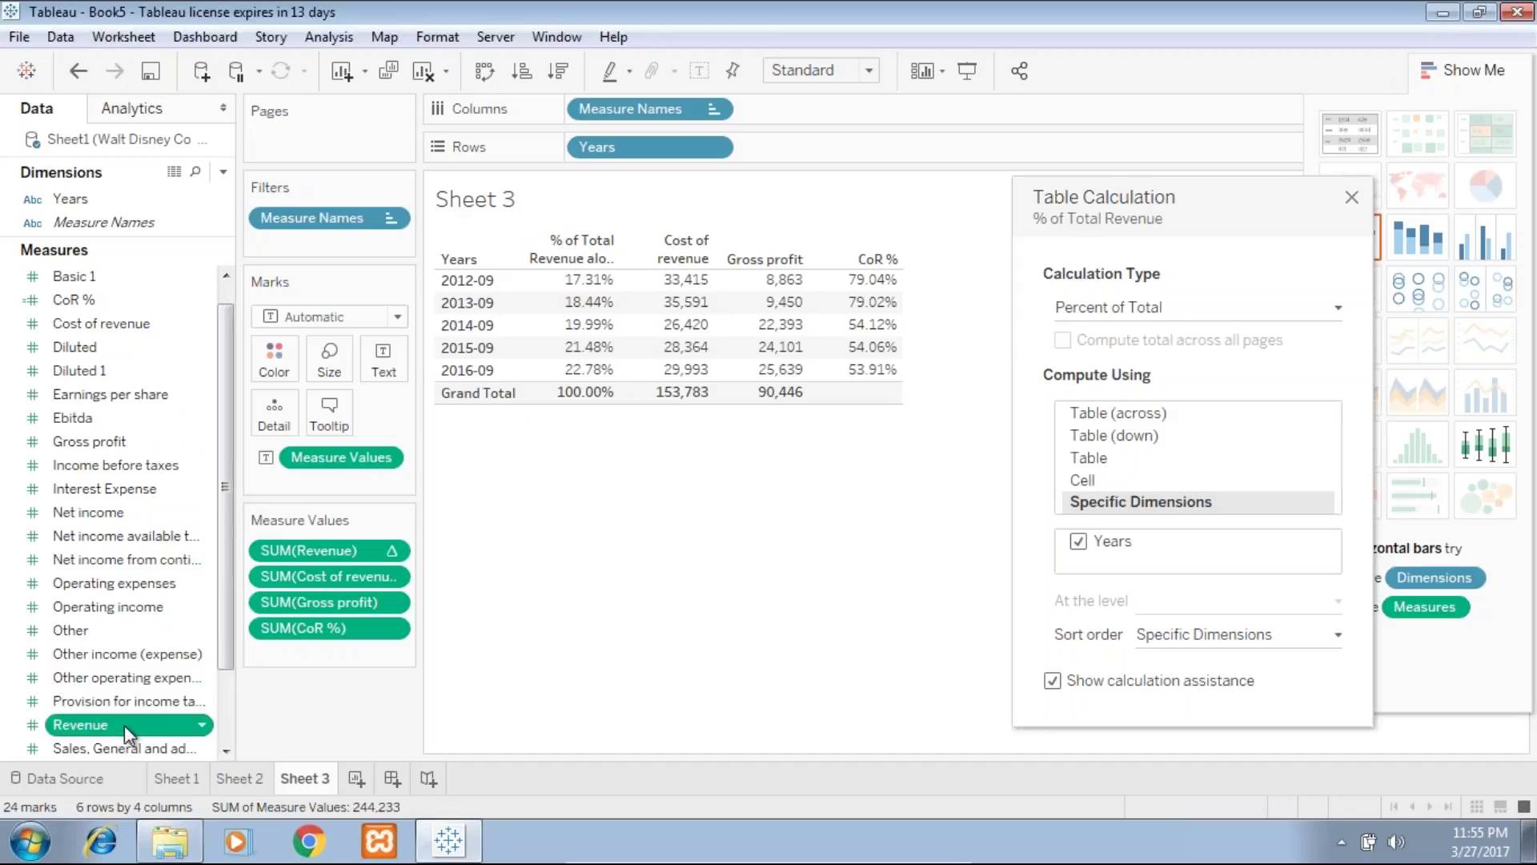
pyautogui.moveTo(123, 724); pyautogui.dragTo(316, 572)
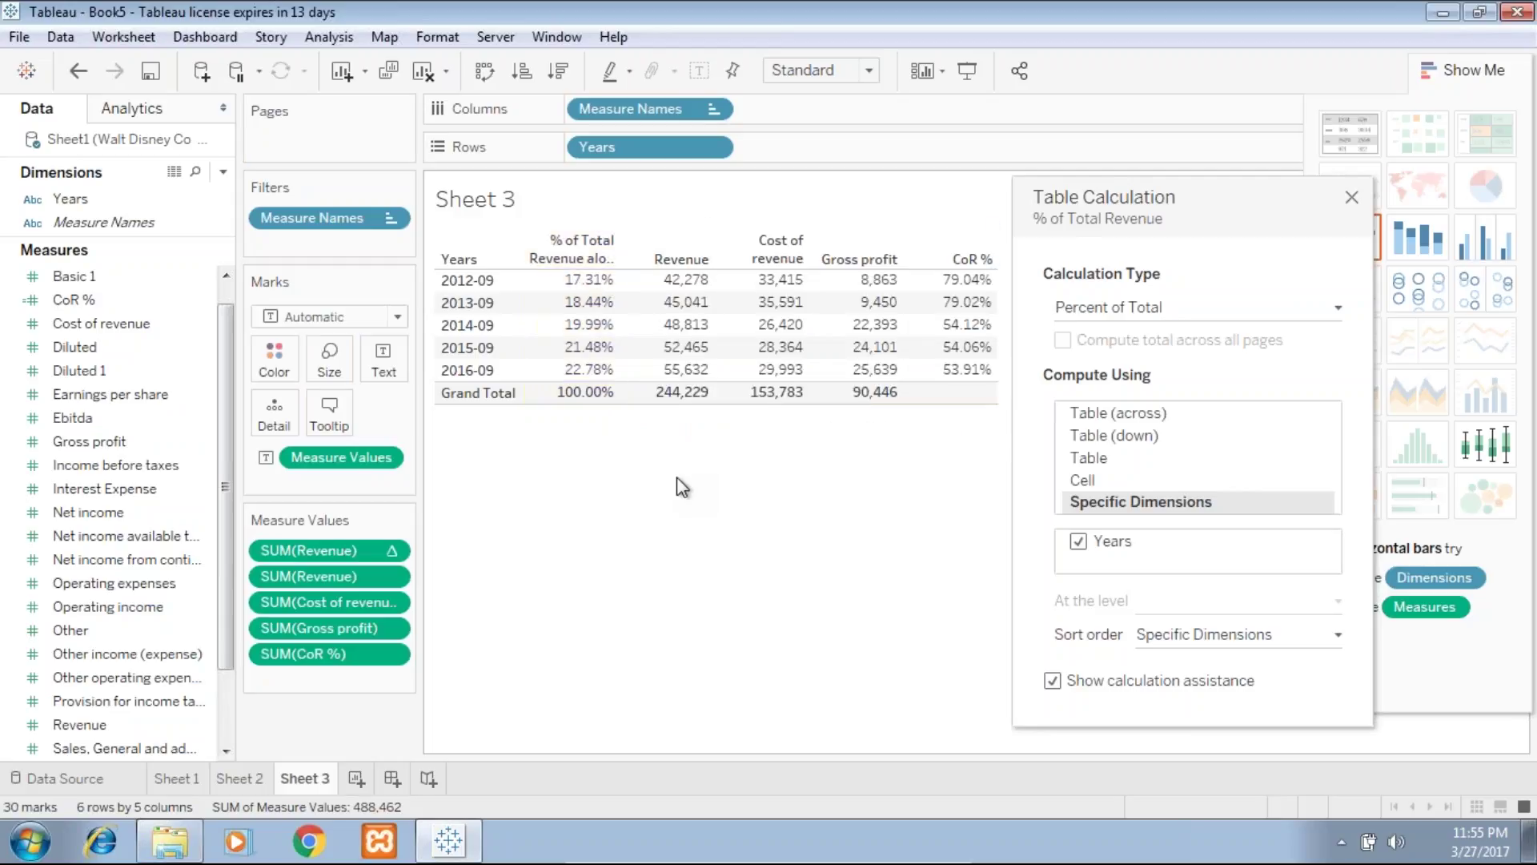
pyautogui.moveTo(683, 302)
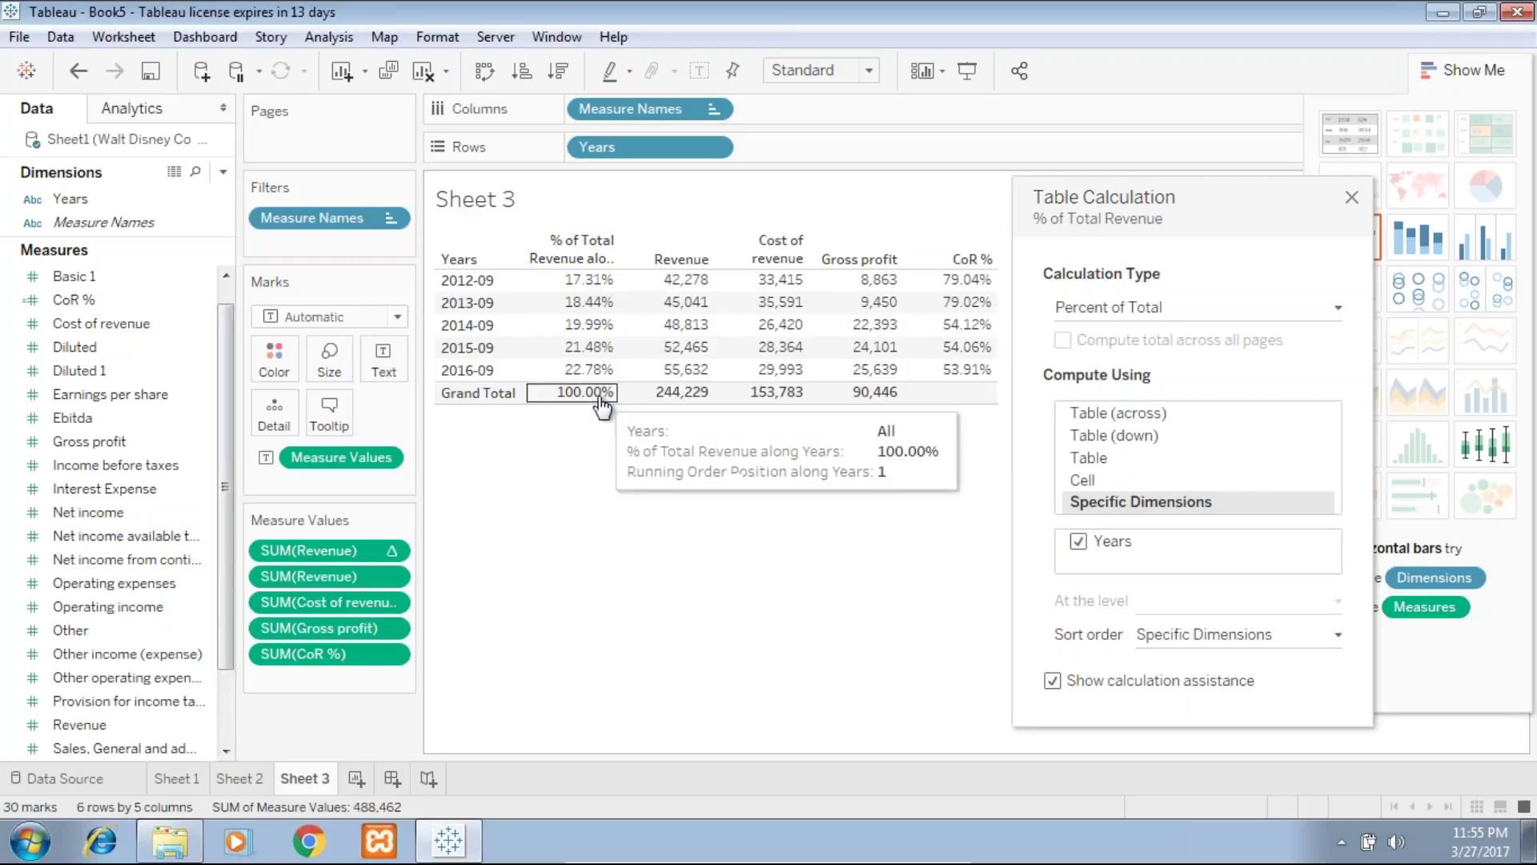
pyautogui.moveTo(601, 396)
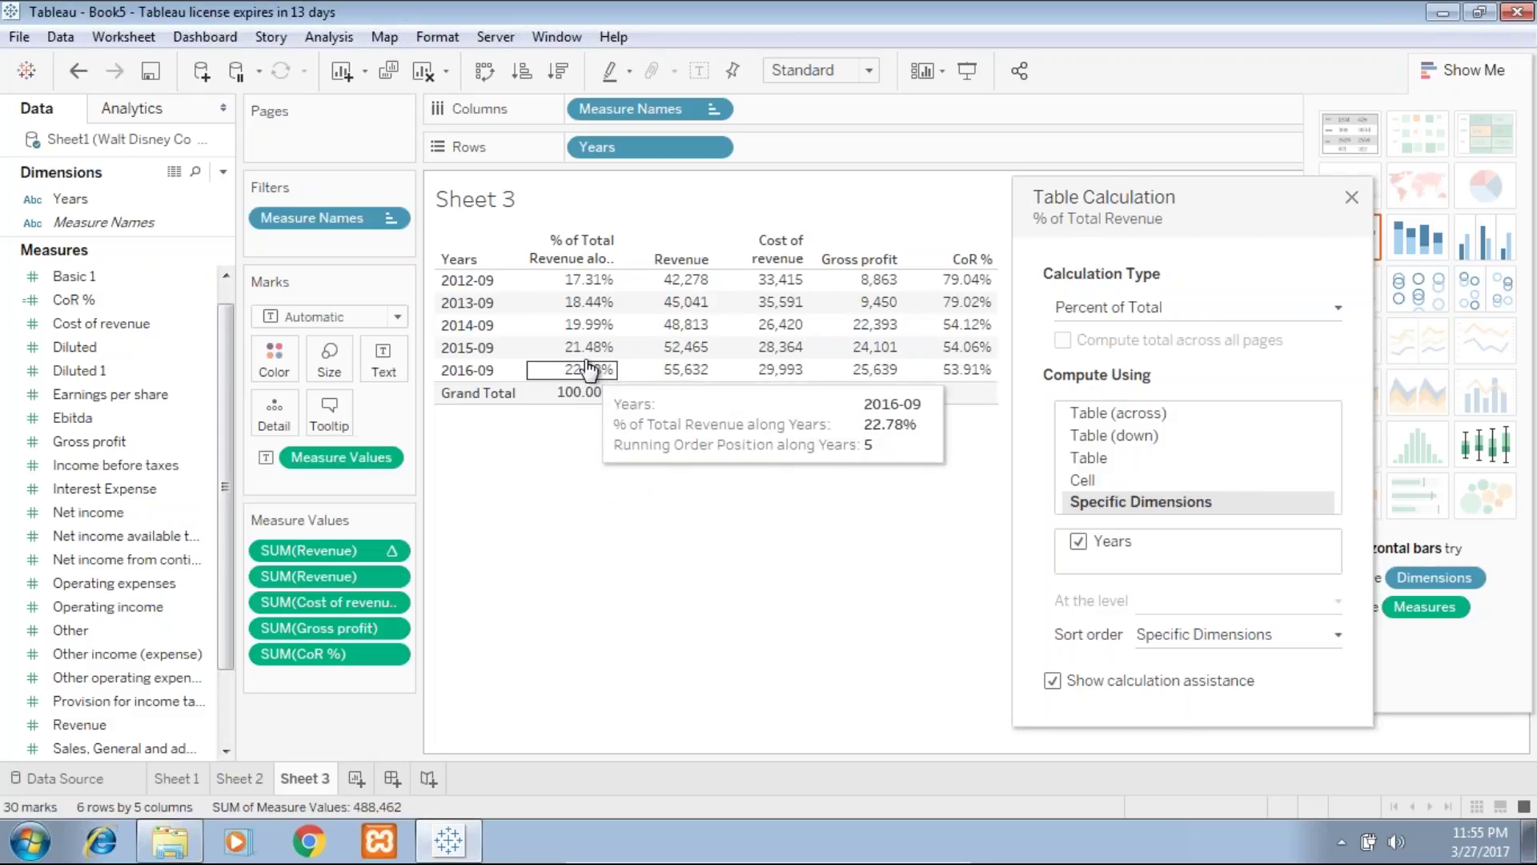
pyautogui.moveTo(588, 280)
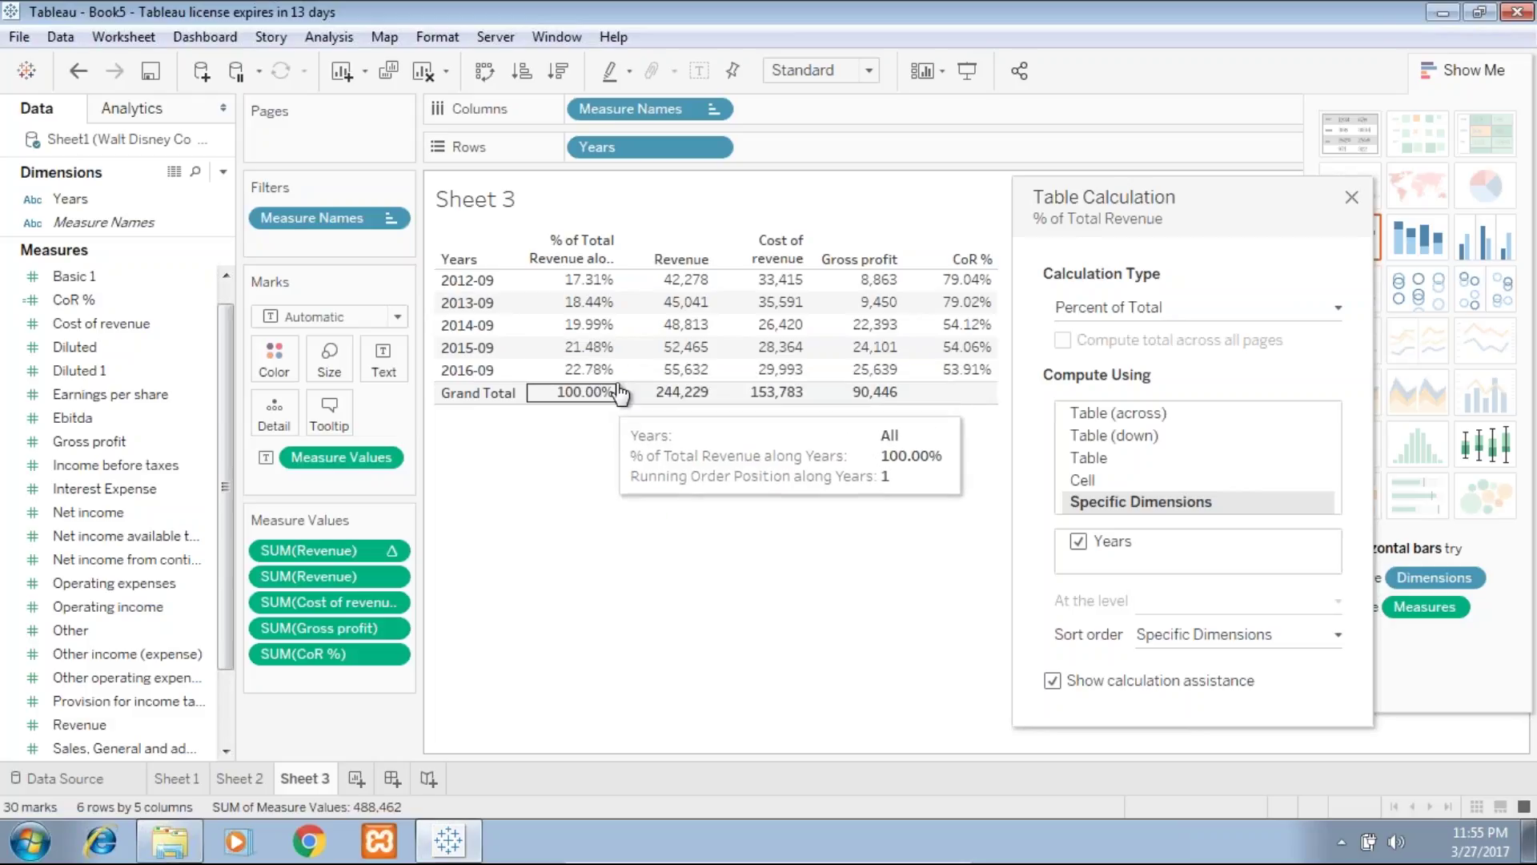
pyautogui.moveTo(789, 296)
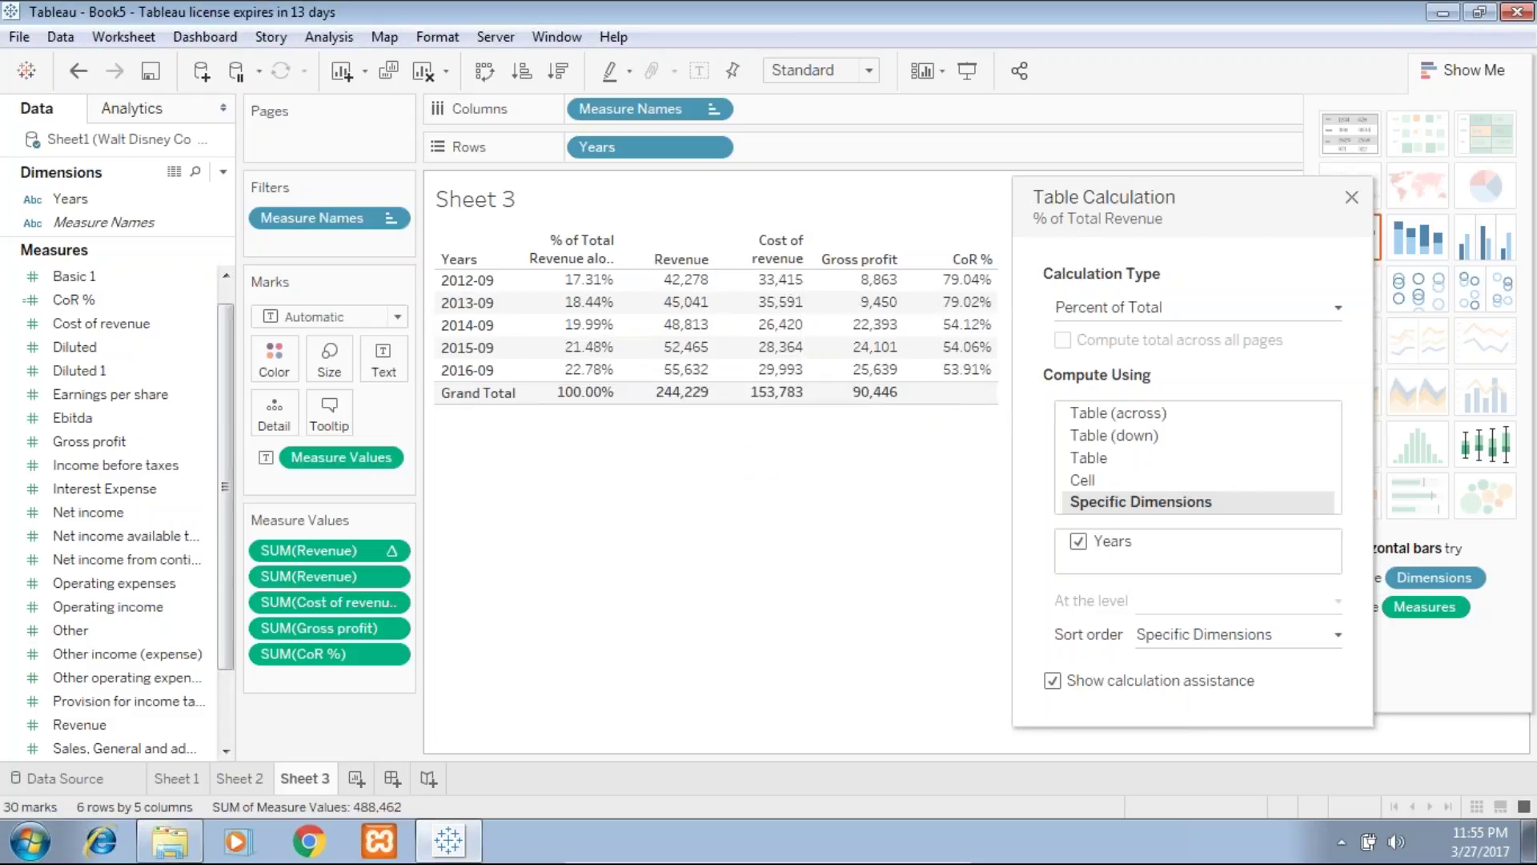
# - Make SUM(Cost of revenue) a Percent of Total table calculation along Years
pyautogui.click(391, 600)
pyautogui.click(392, 601)
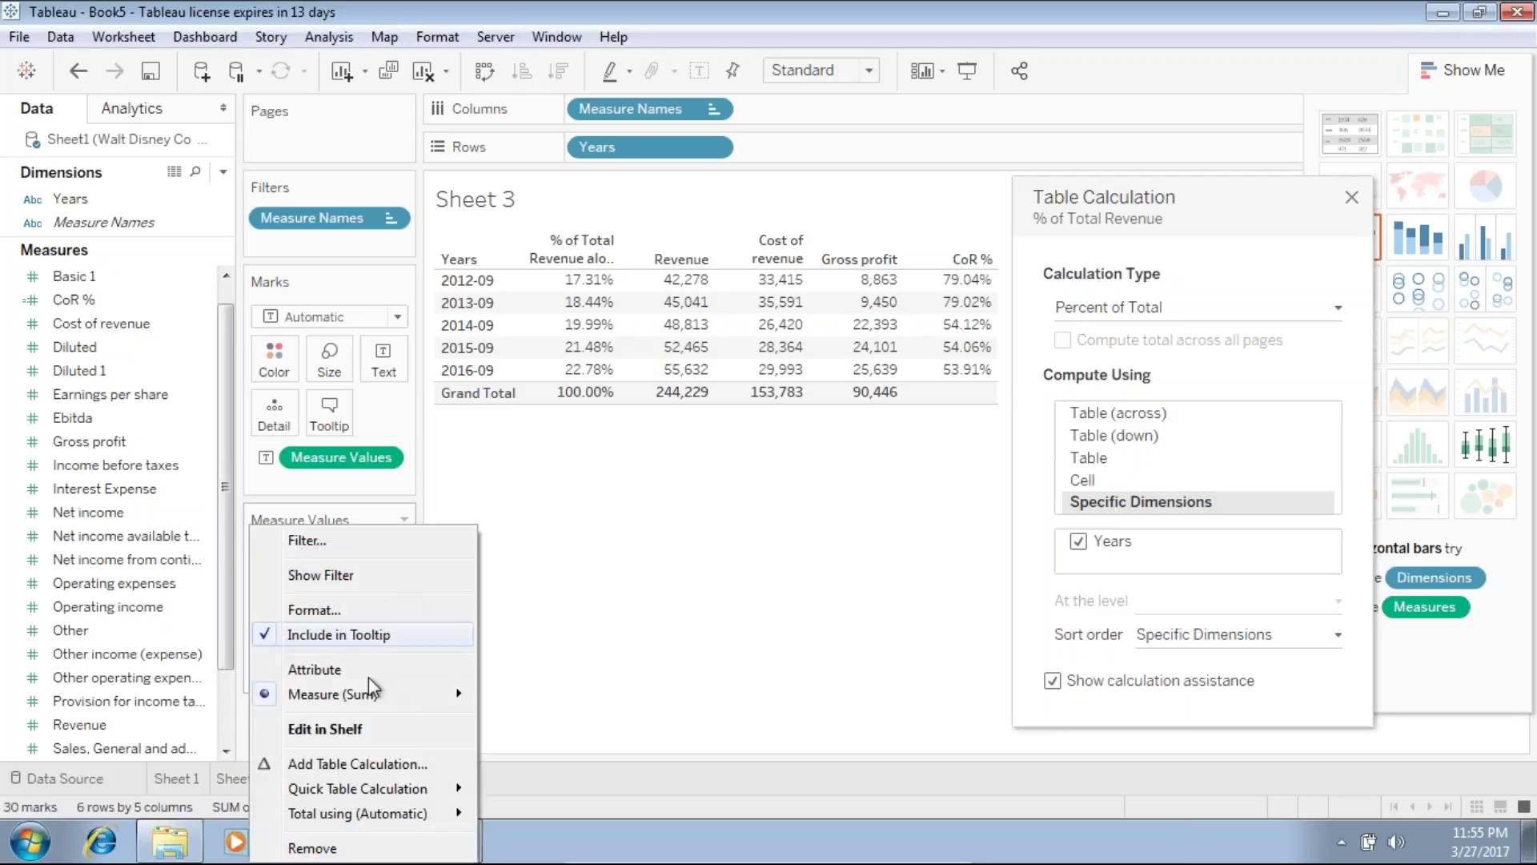
pyautogui.click(365, 763)
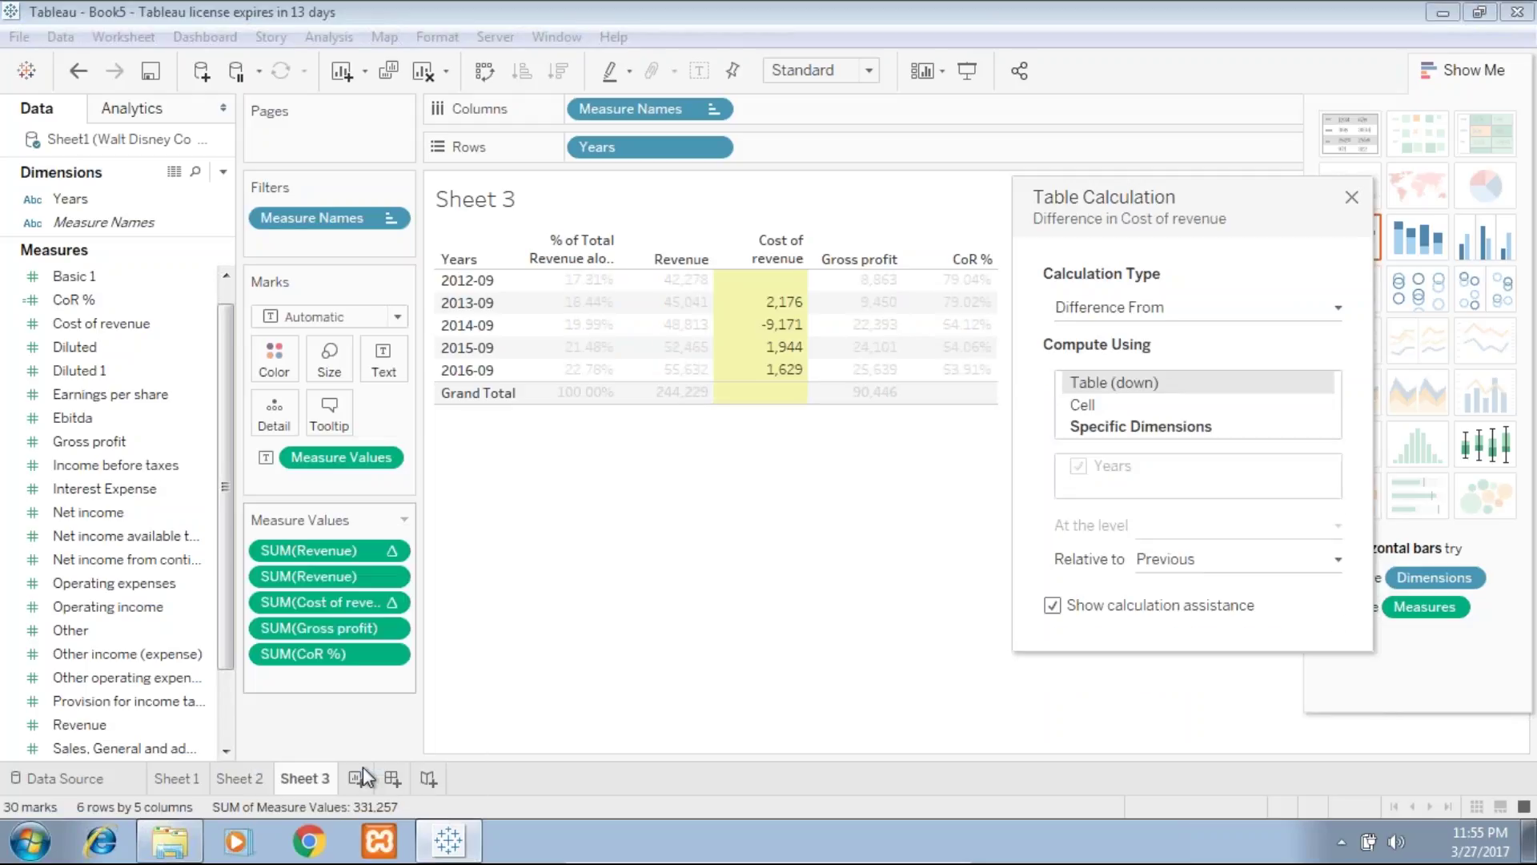
pyautogui.click(1171, 314)
pyautogui.click(1169, 311)
pyautogui.click(1170, 313)
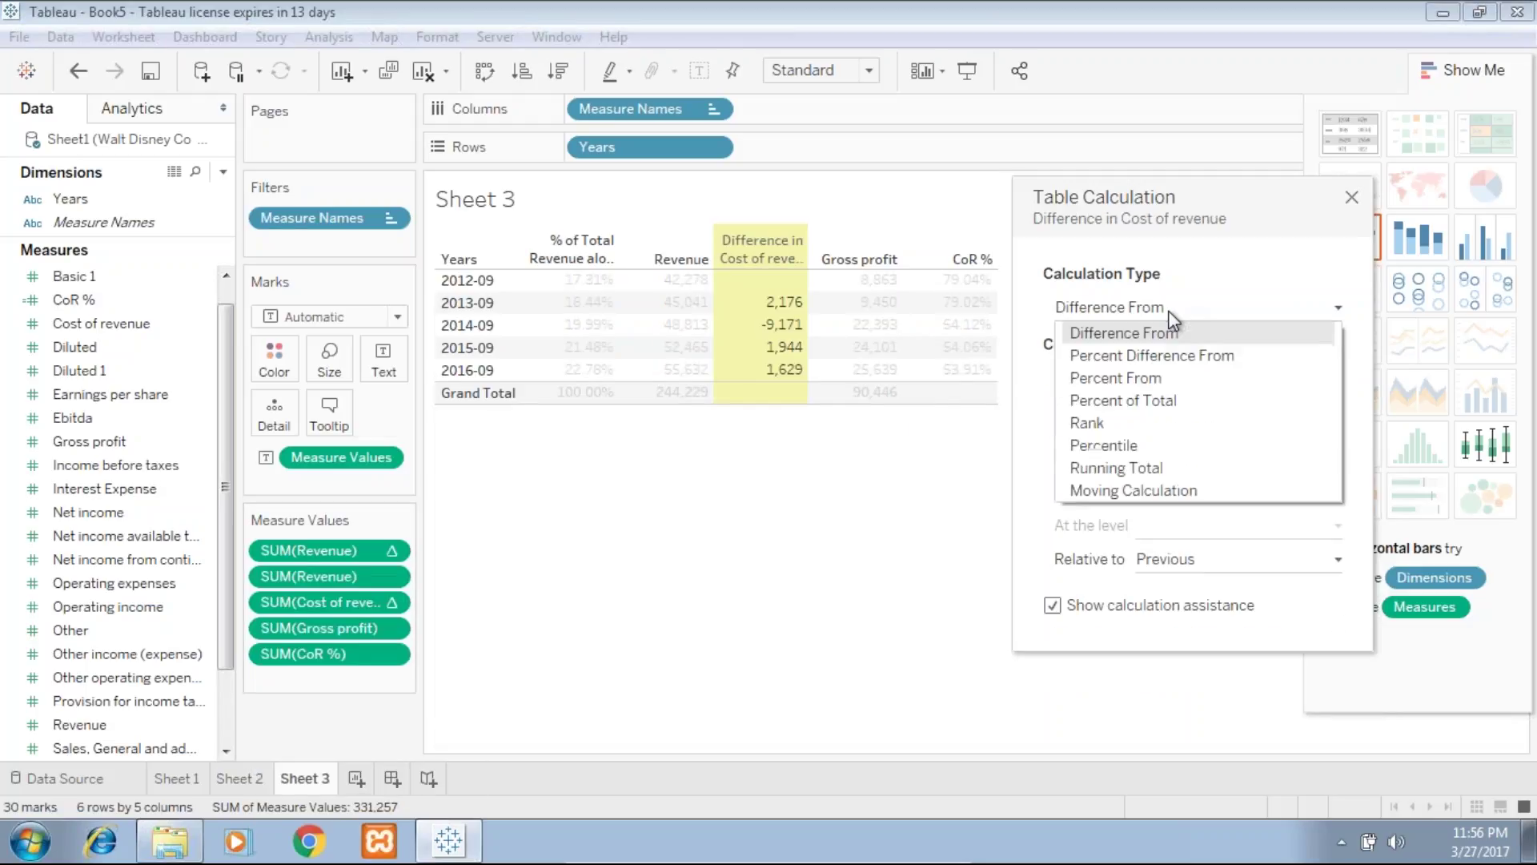
pyautogui.click(1150, 400)
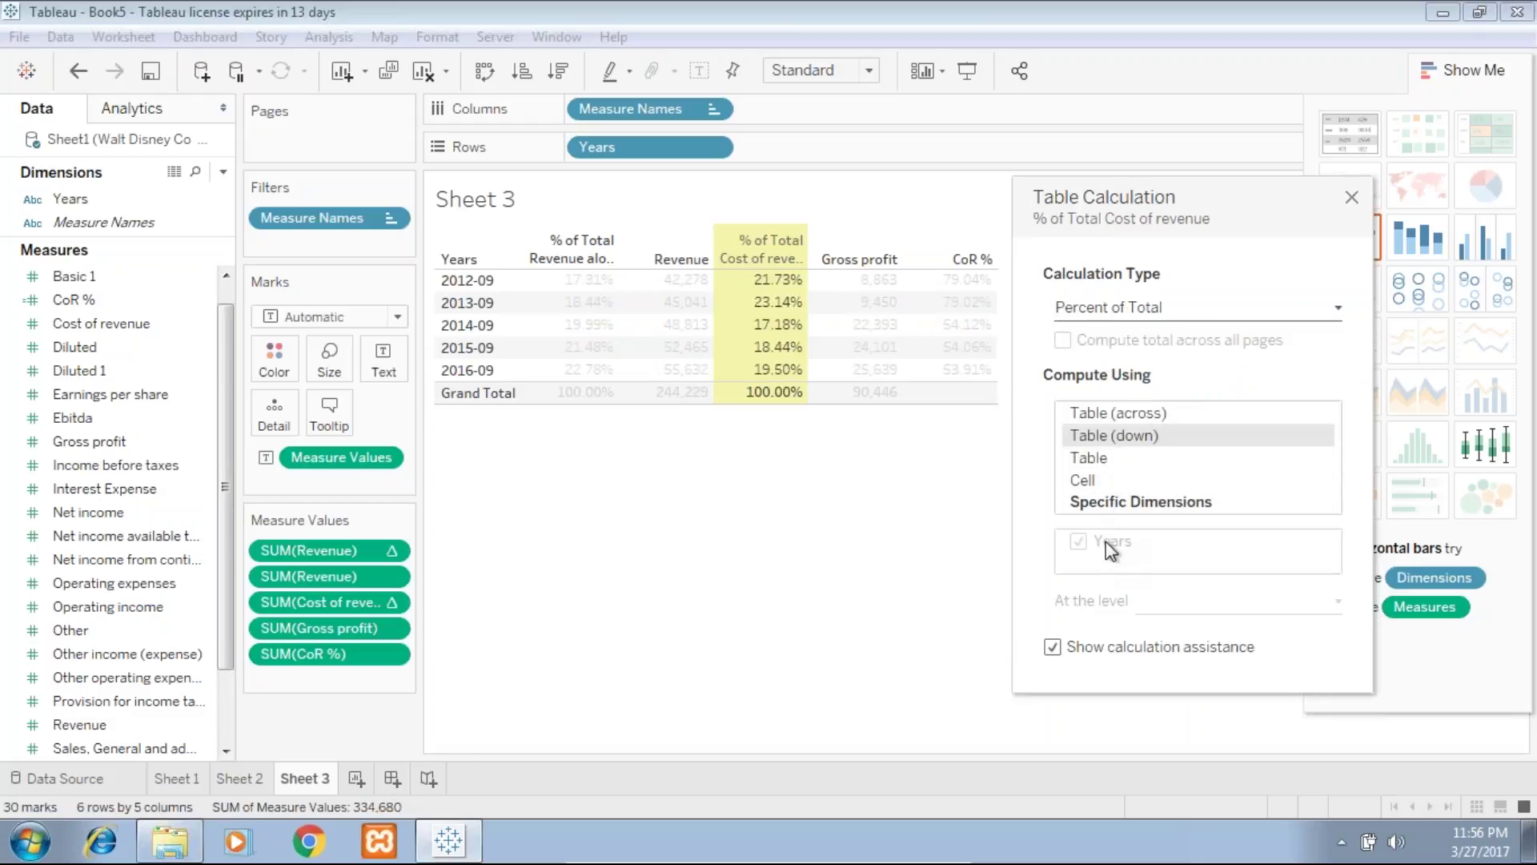
pyautogui.click(1122, 503)
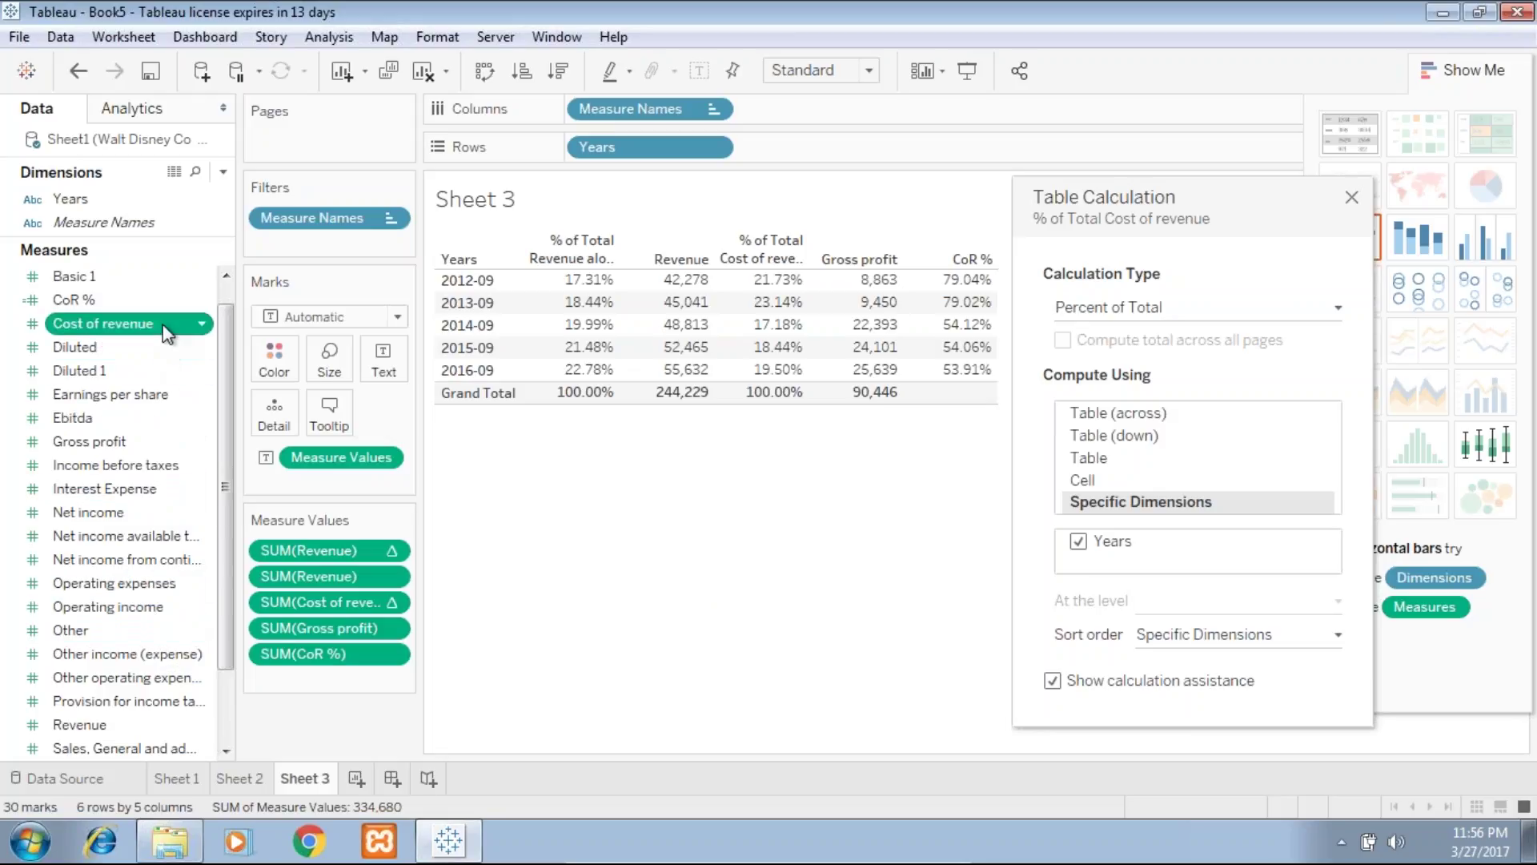
# - Place a plain Cost of revenue column next to its percentage and close the calculation settings
pyautogui.moveTo(162, 325); pyautogui.dragTo(832, 297)
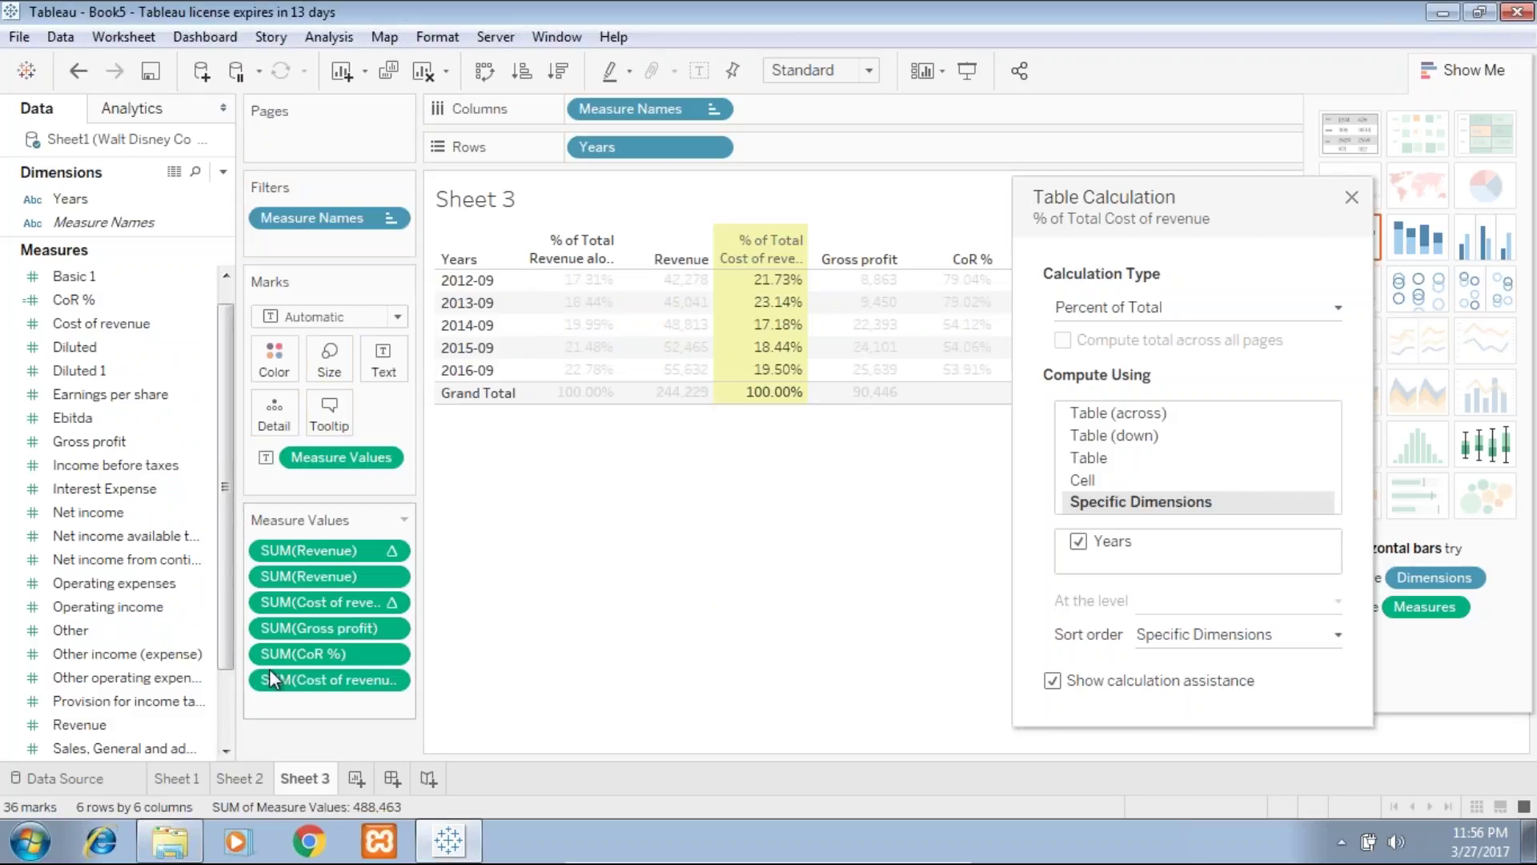
pyautogui.moveTo(269, 669); pyautogui.dragTo(304, 626)
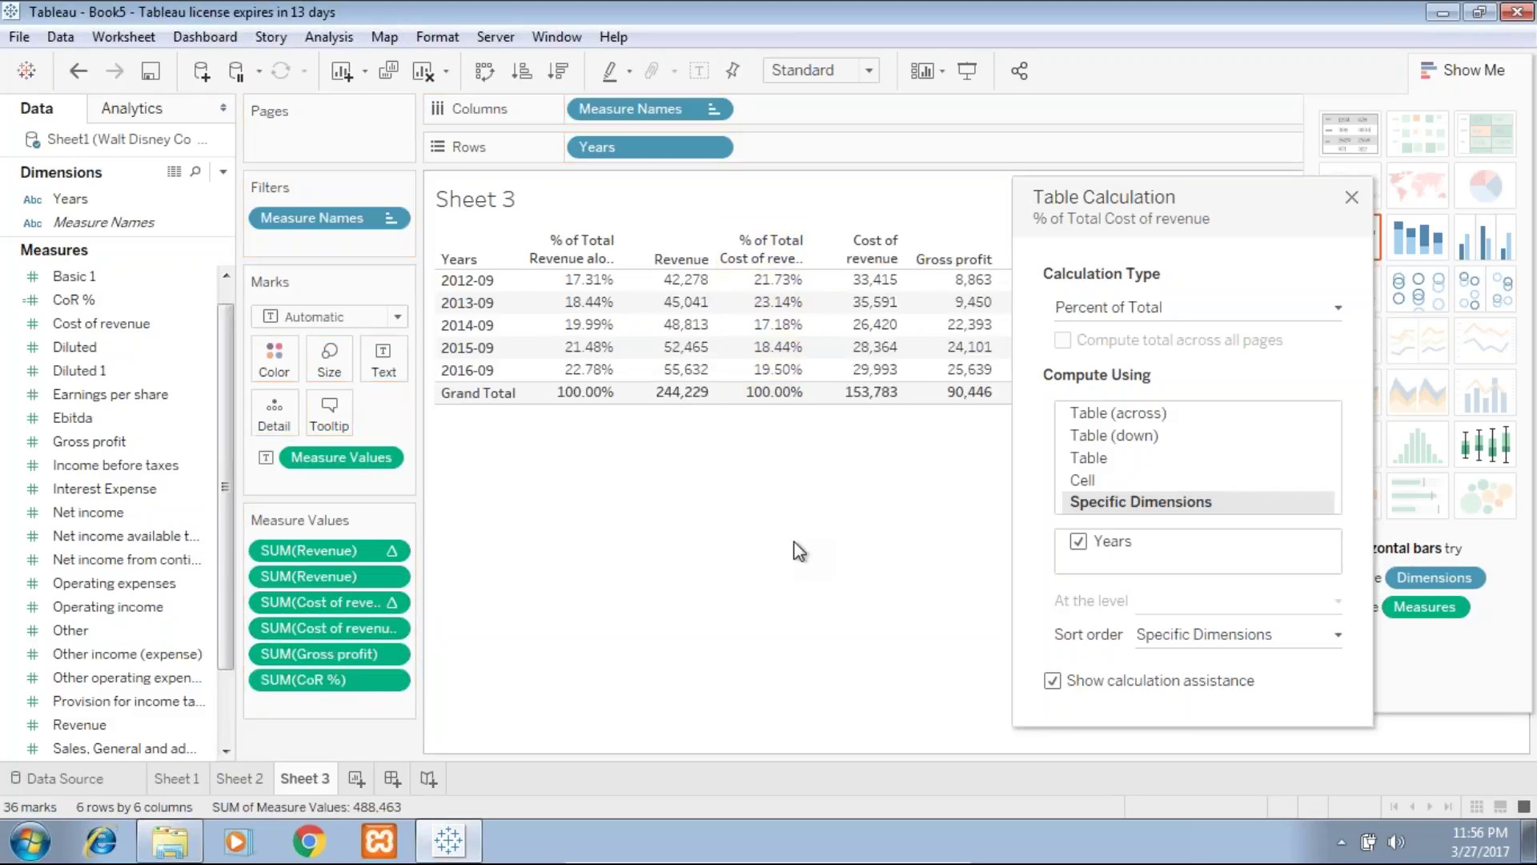
pyautogui.click(1353, 198)
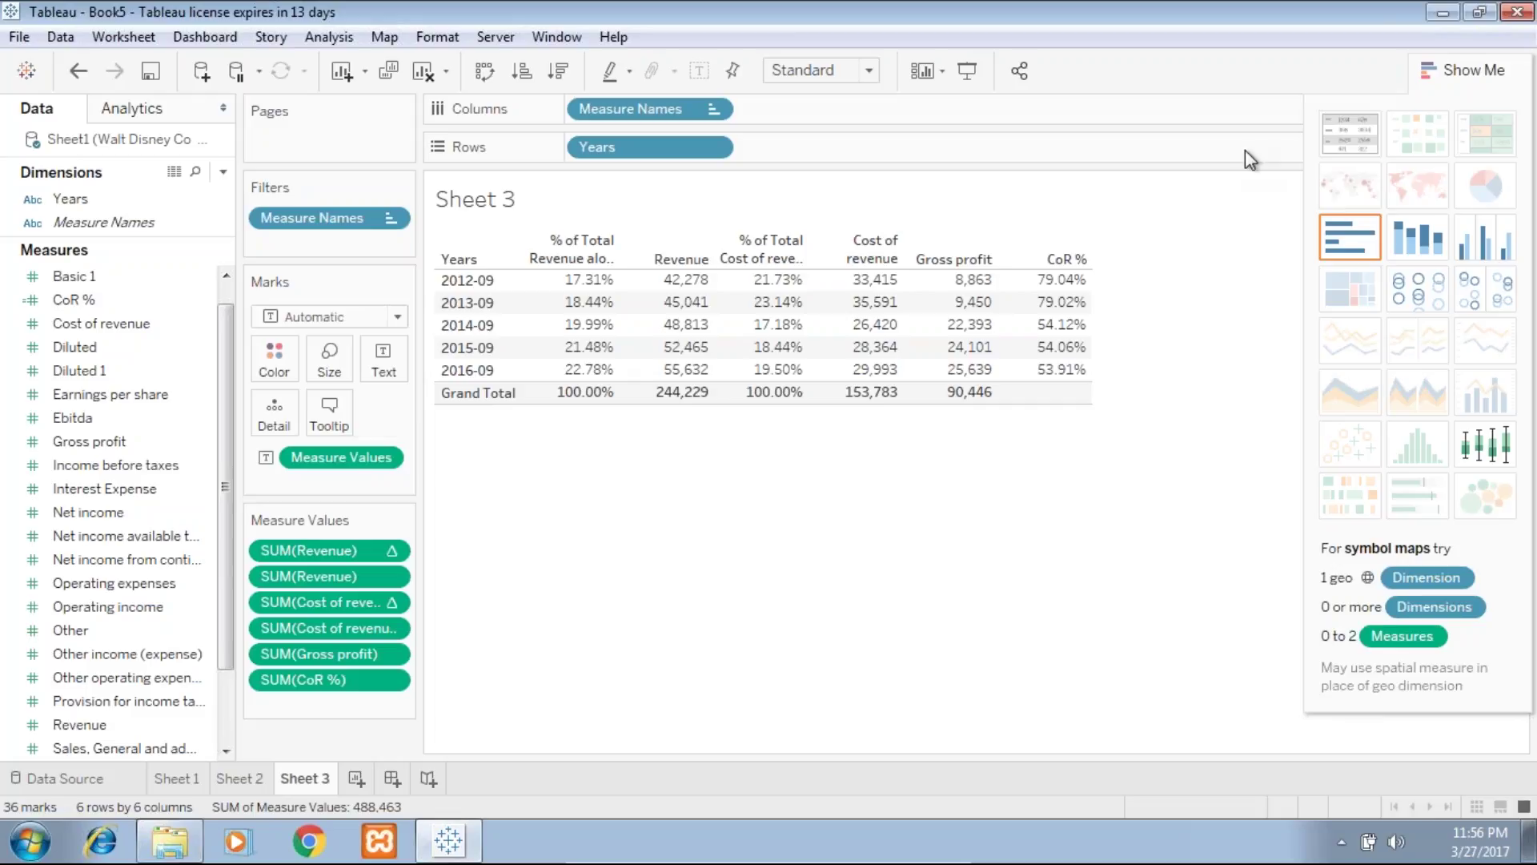
pyautogui.moveTo(602, 354)
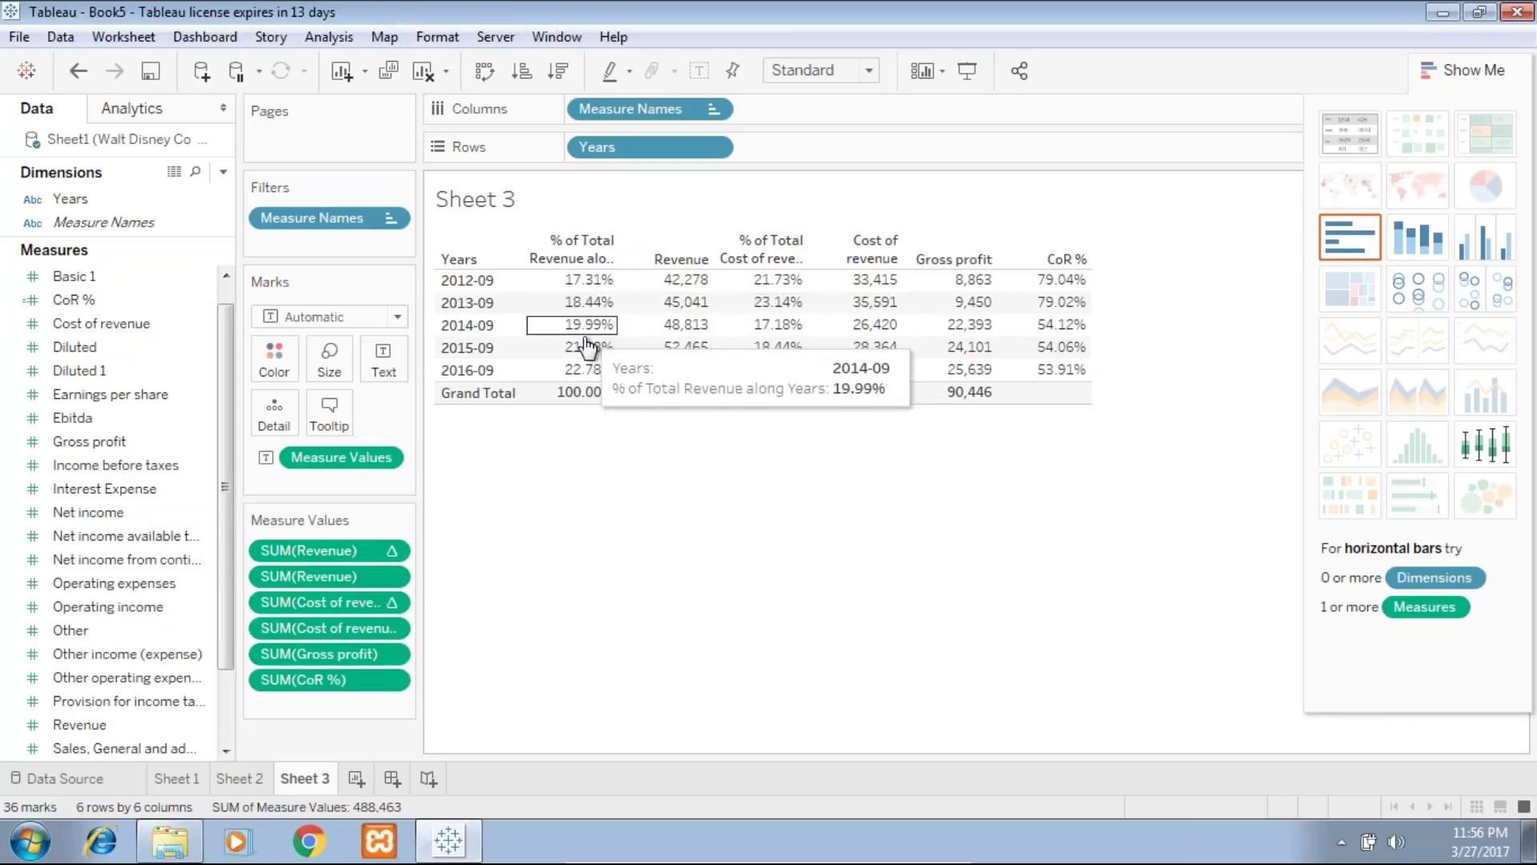
pyautogui.moveTo(588, 398)
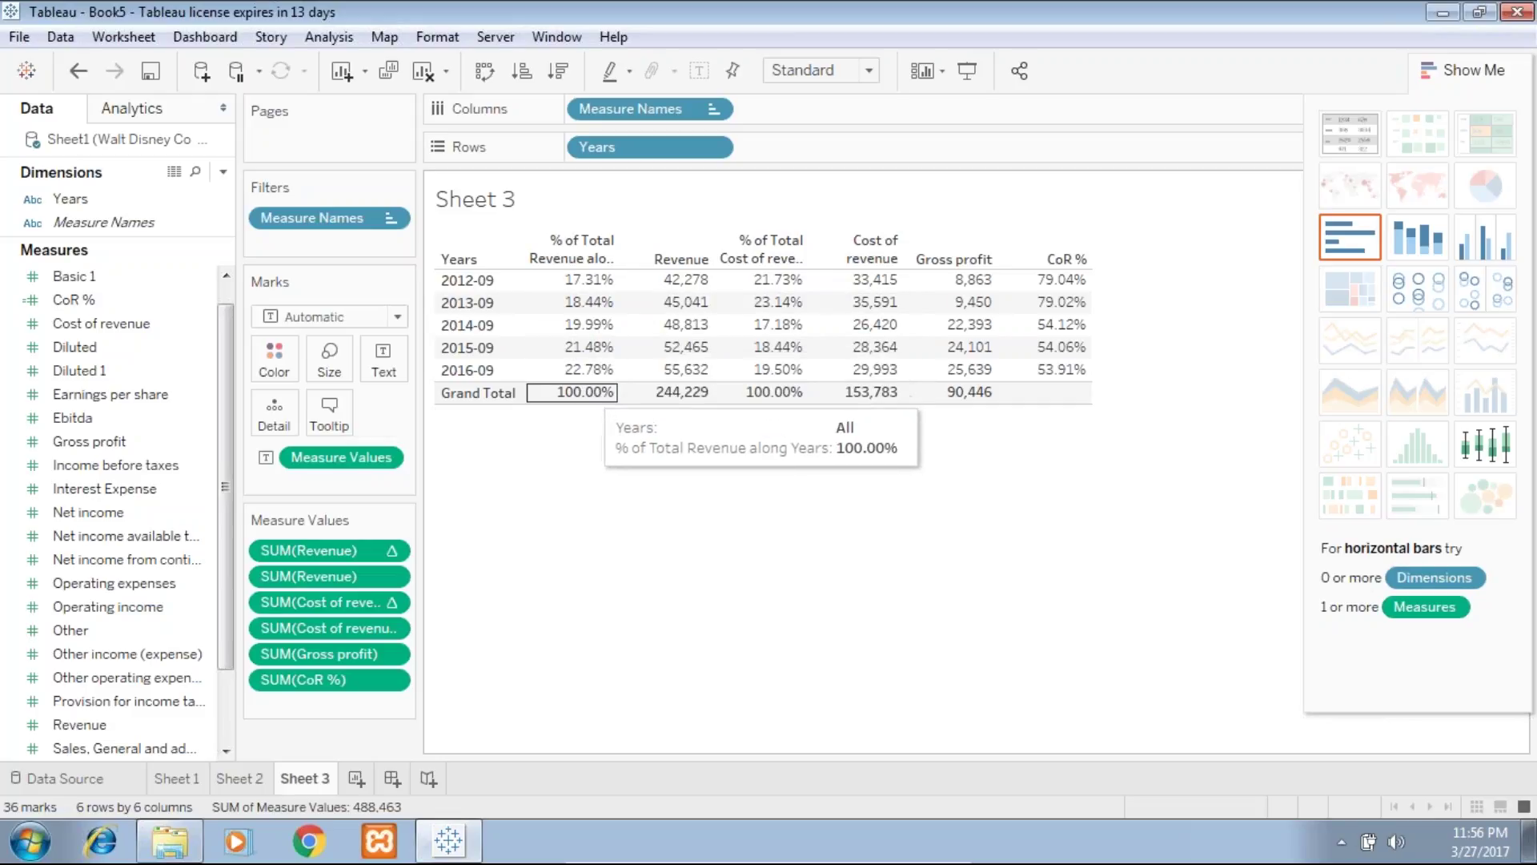
# - Duplicate Sheet 3 as Sheet 4 and switch it to side-by-side bars
pyautogui.rightClick(321, 785)
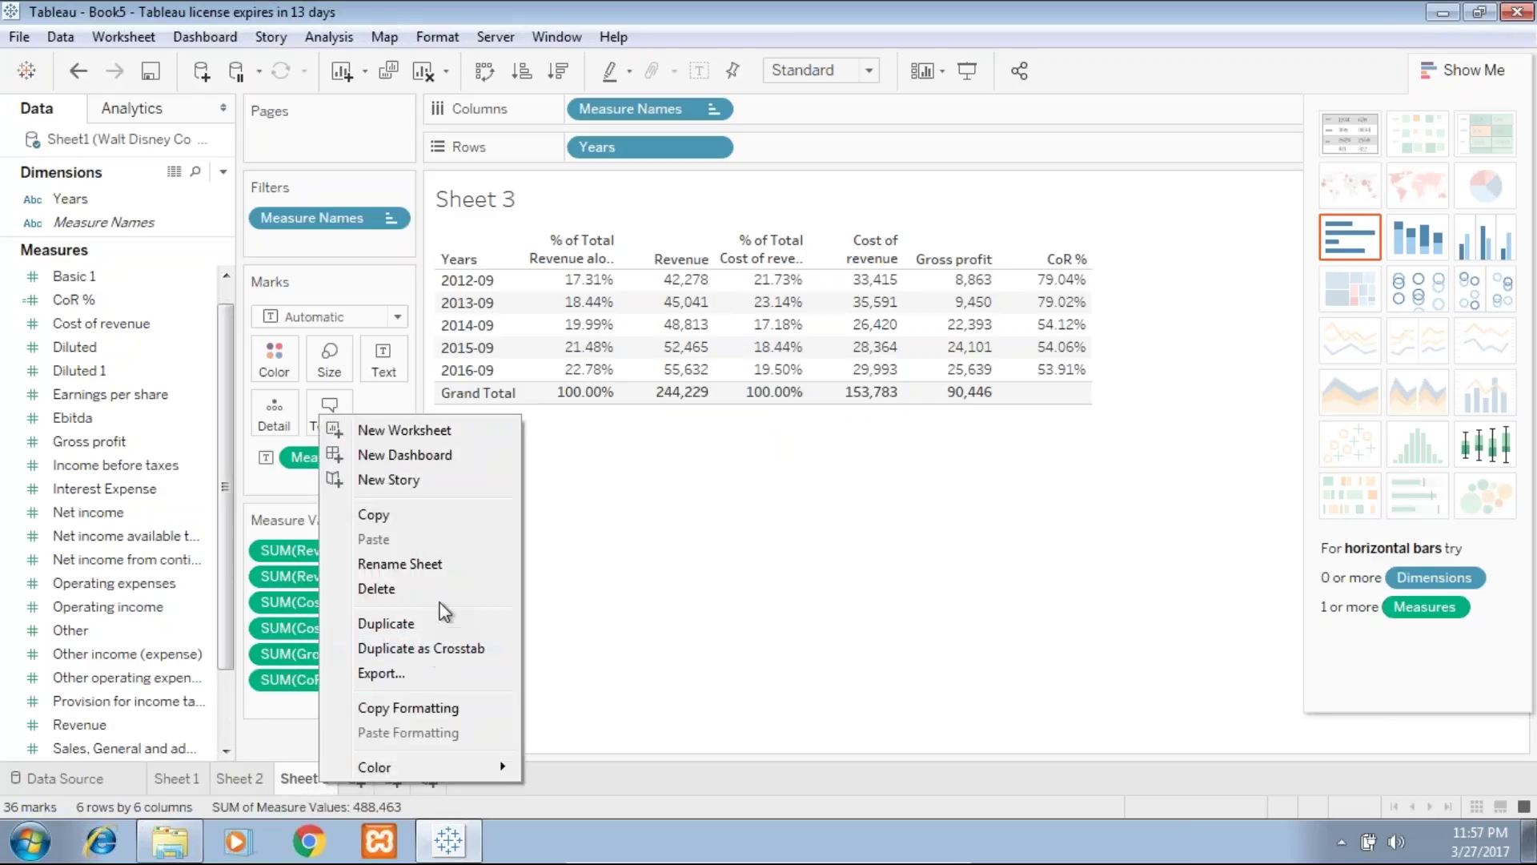
pyautogui.click(432, 625)
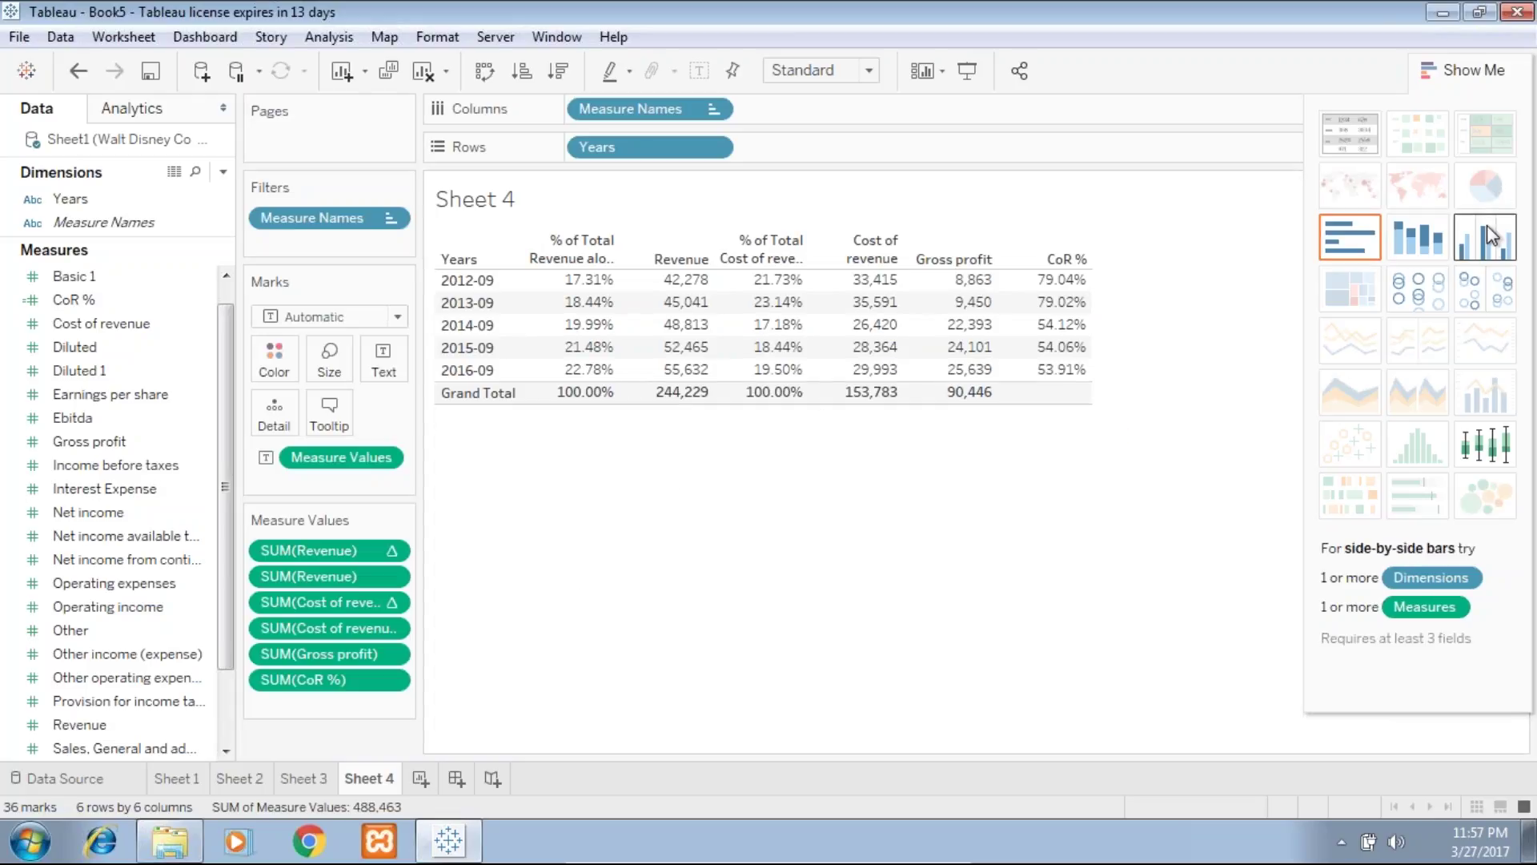
pyautogui.click(1489, 246)
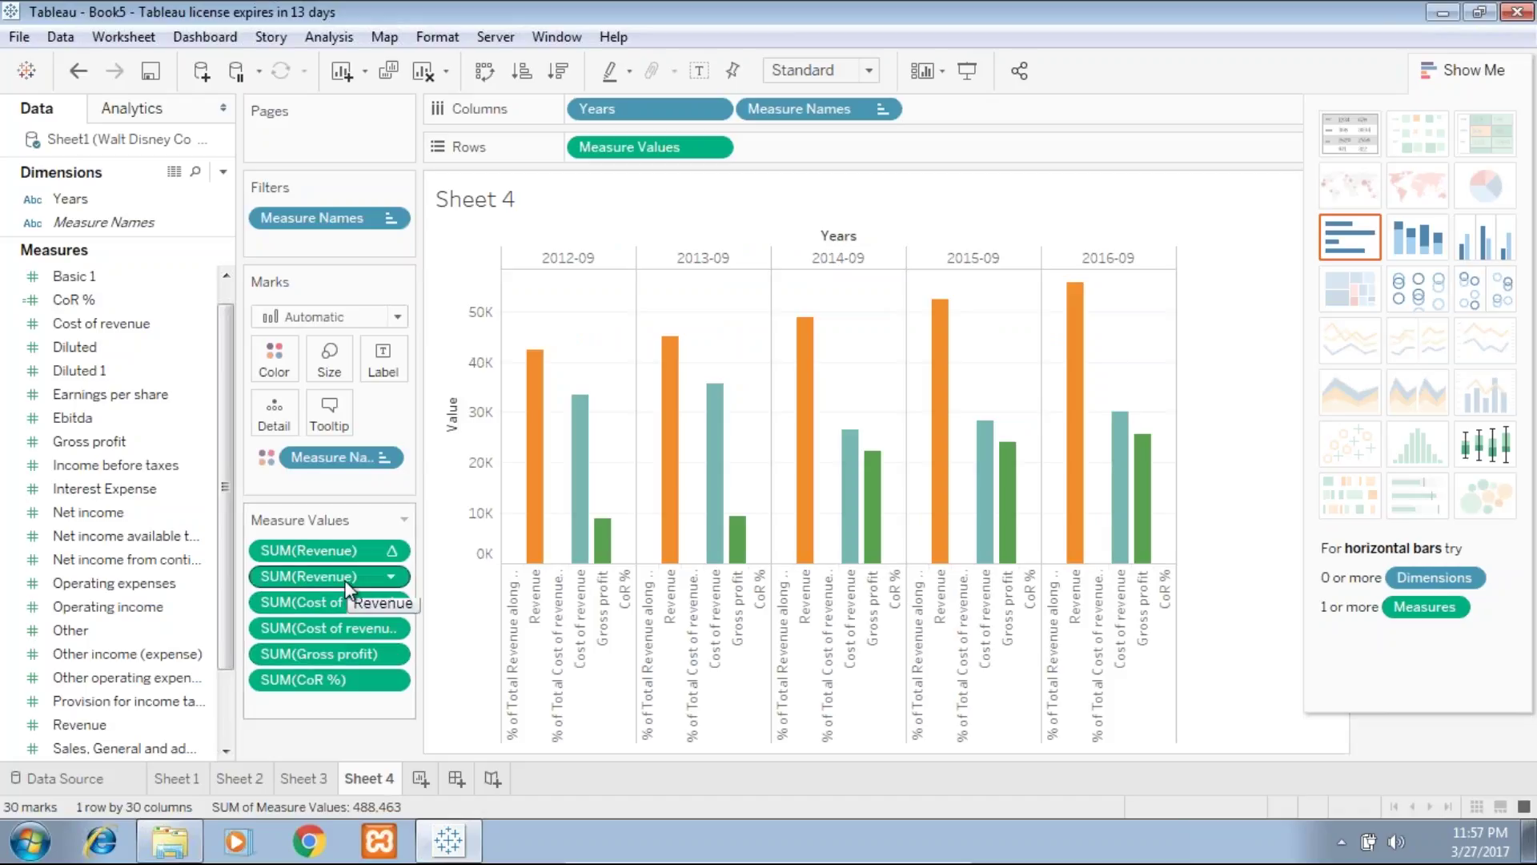
# - Remove Revenue, Cost of revenue, Gross profit and CoR %, putting % of Total Cost of revenue on a dual axis
pyautogui.moveTo(344, 579); pyautogui.dragTo(310, 744)
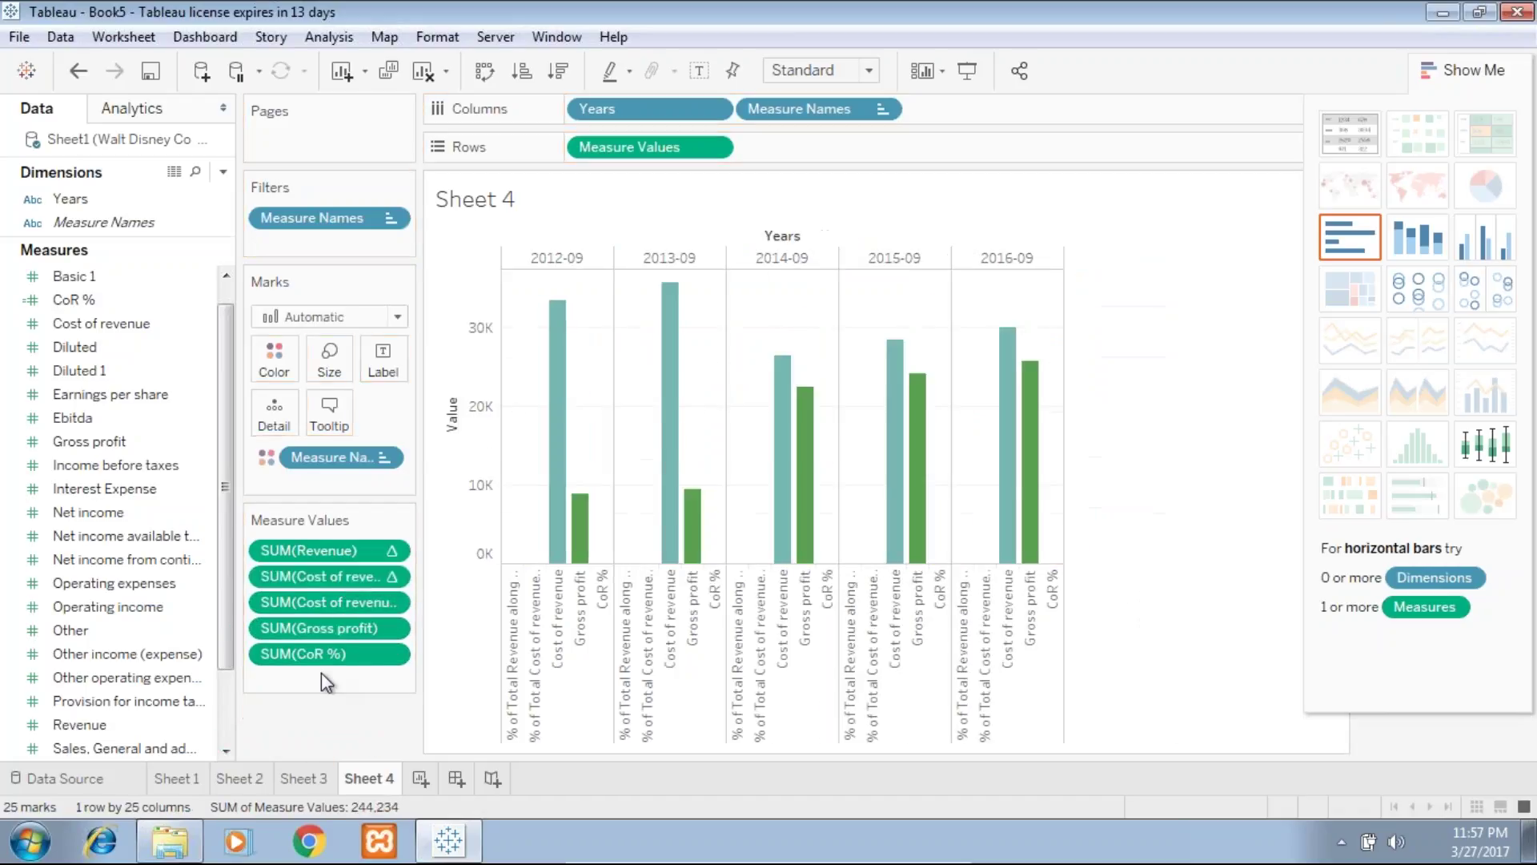
pyautogui.moveTo(328, 602); pyautogui.dragTo(333, 728)
pyautogui.moveTo(348, 604); pyautogui.dragTo(349, 717)
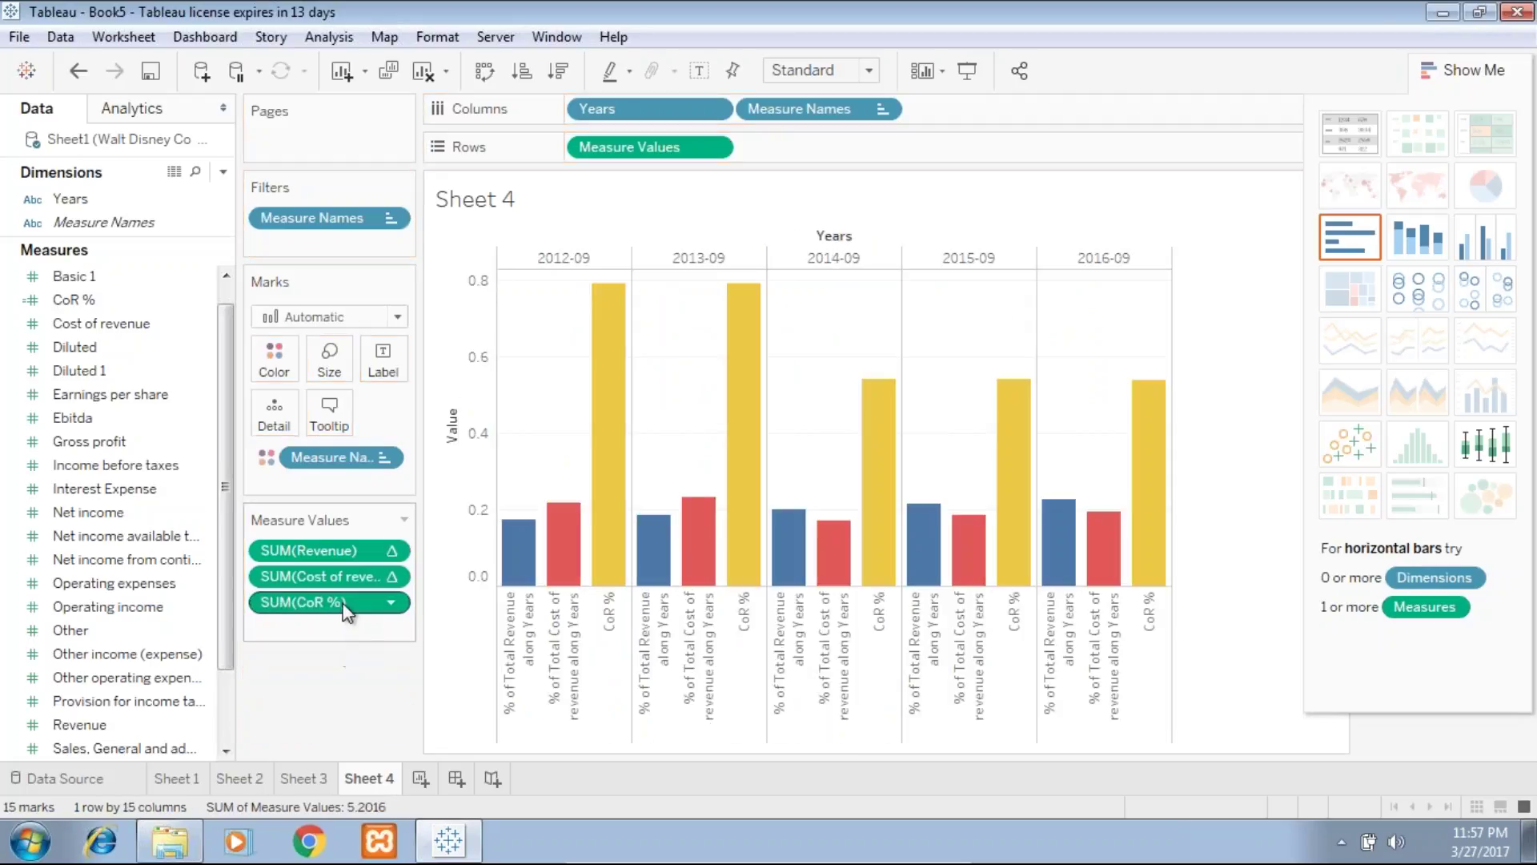
pyautogui.moveTo(344, 602); pyautogui.dragTo(344, 708)
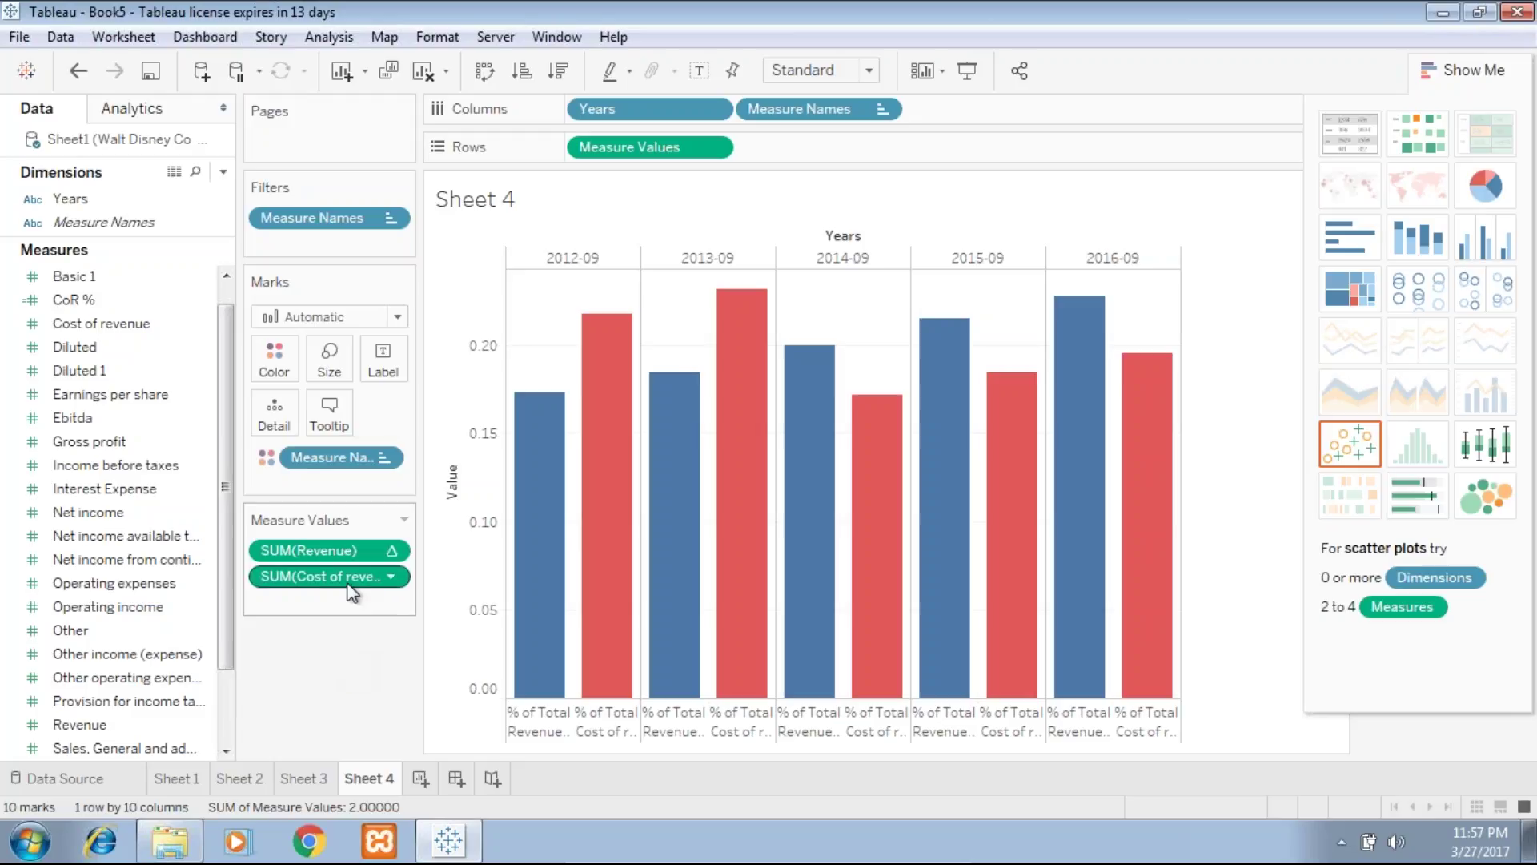
pyautogui.moveTo(344, 575); pyautogui.dragTo(1176, 433)
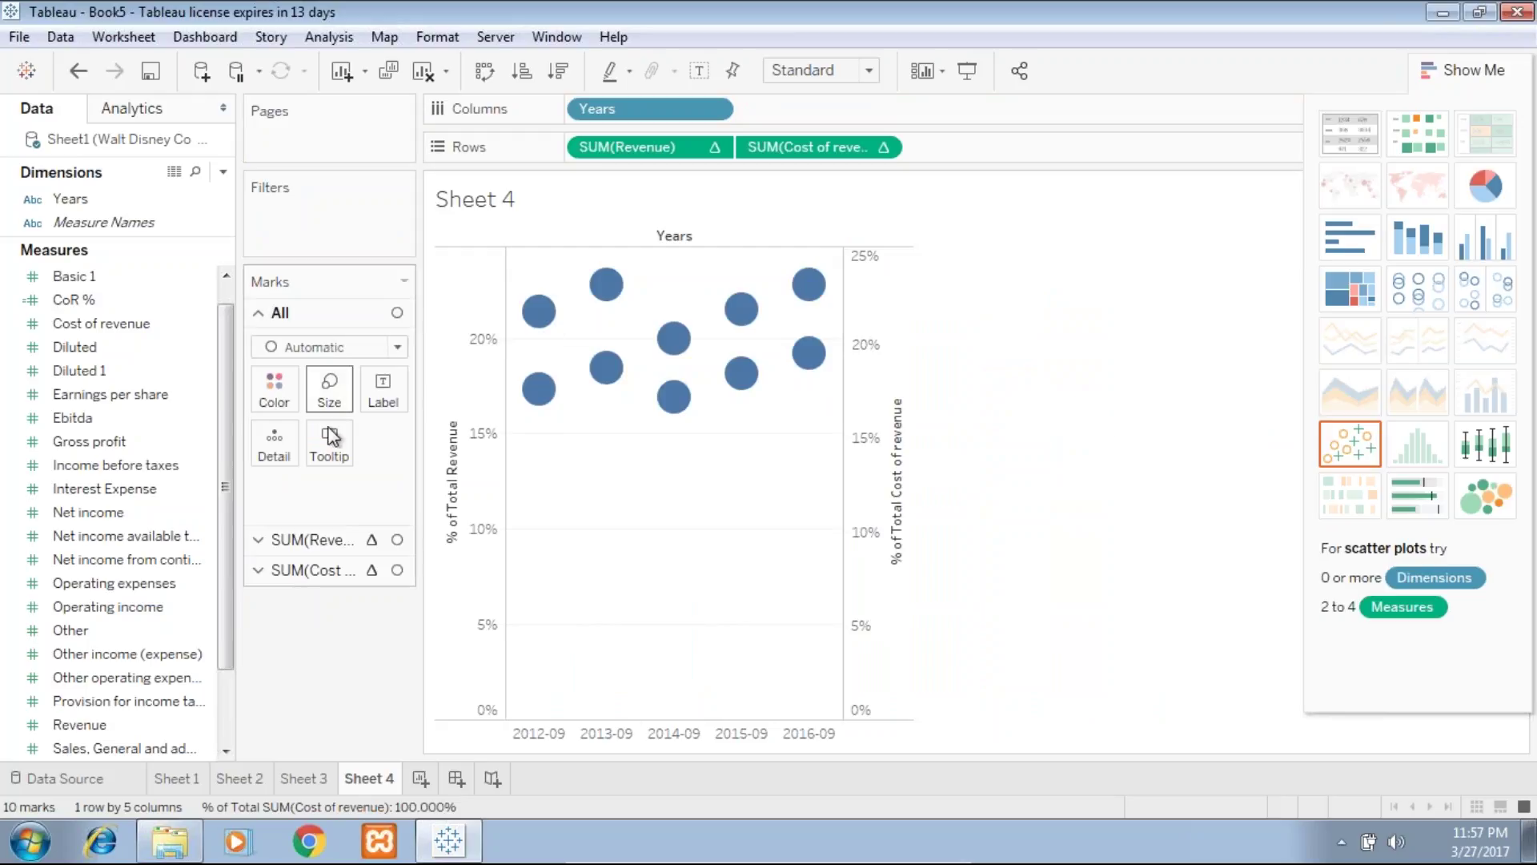
# - Set the revenue share's mark type to Bar
pyautogui.click(343, 546)
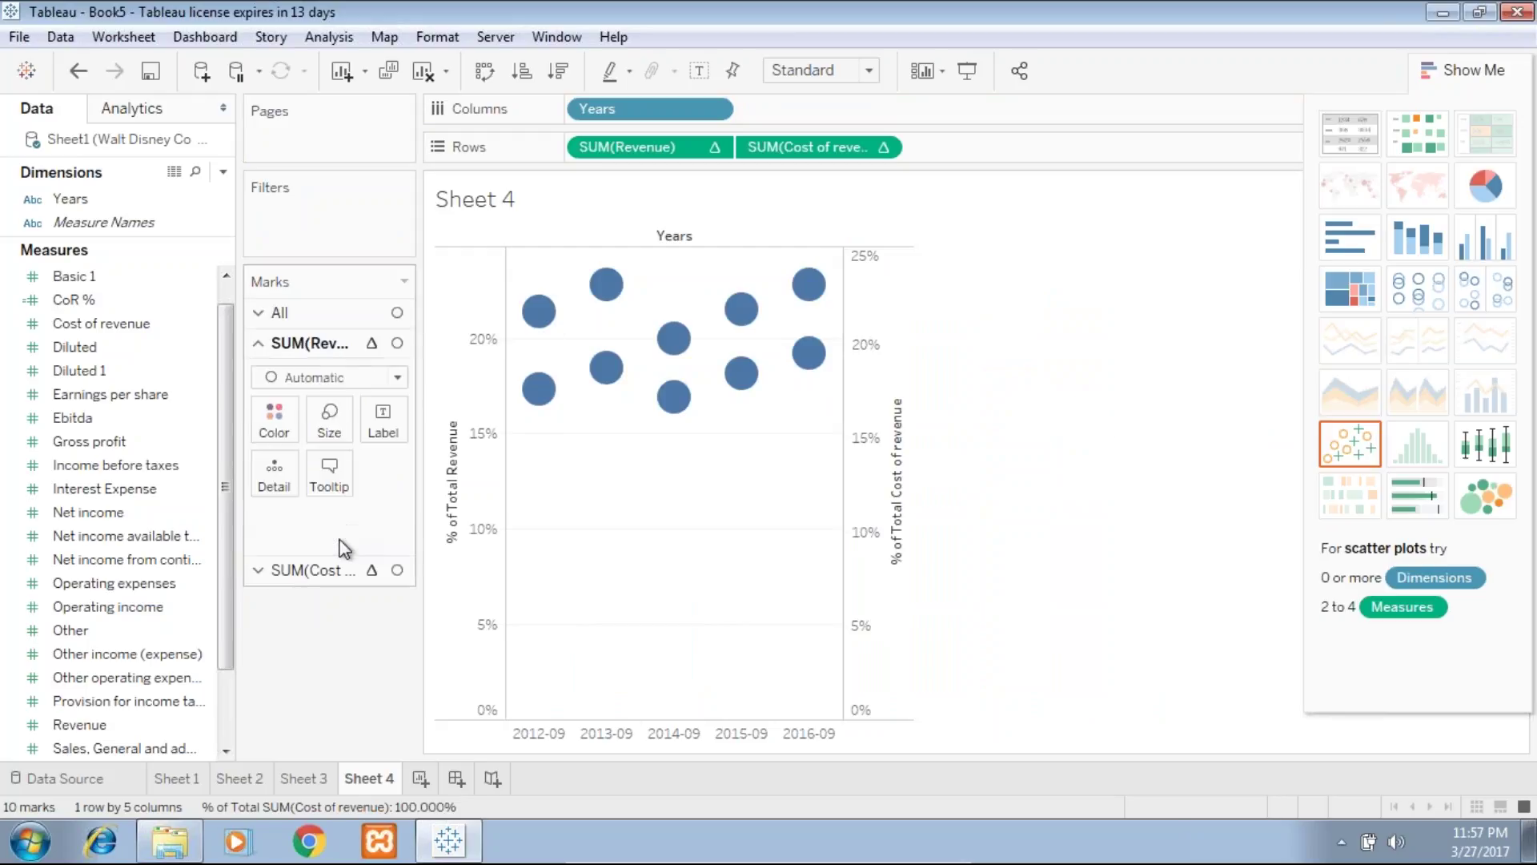
pyautogui.click(330, 377)
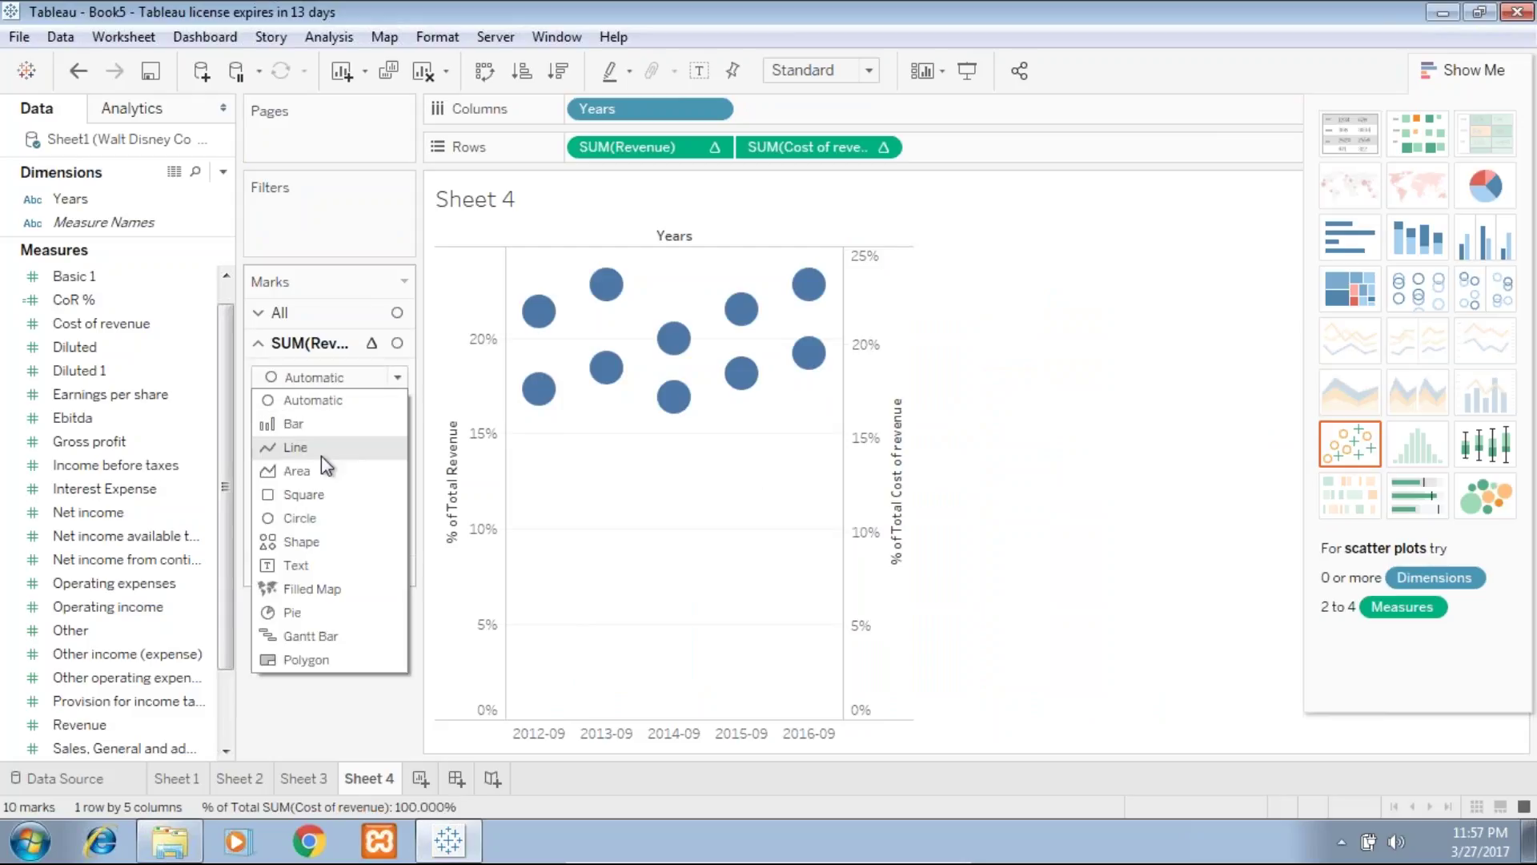
pyautogui.click(310, 433)
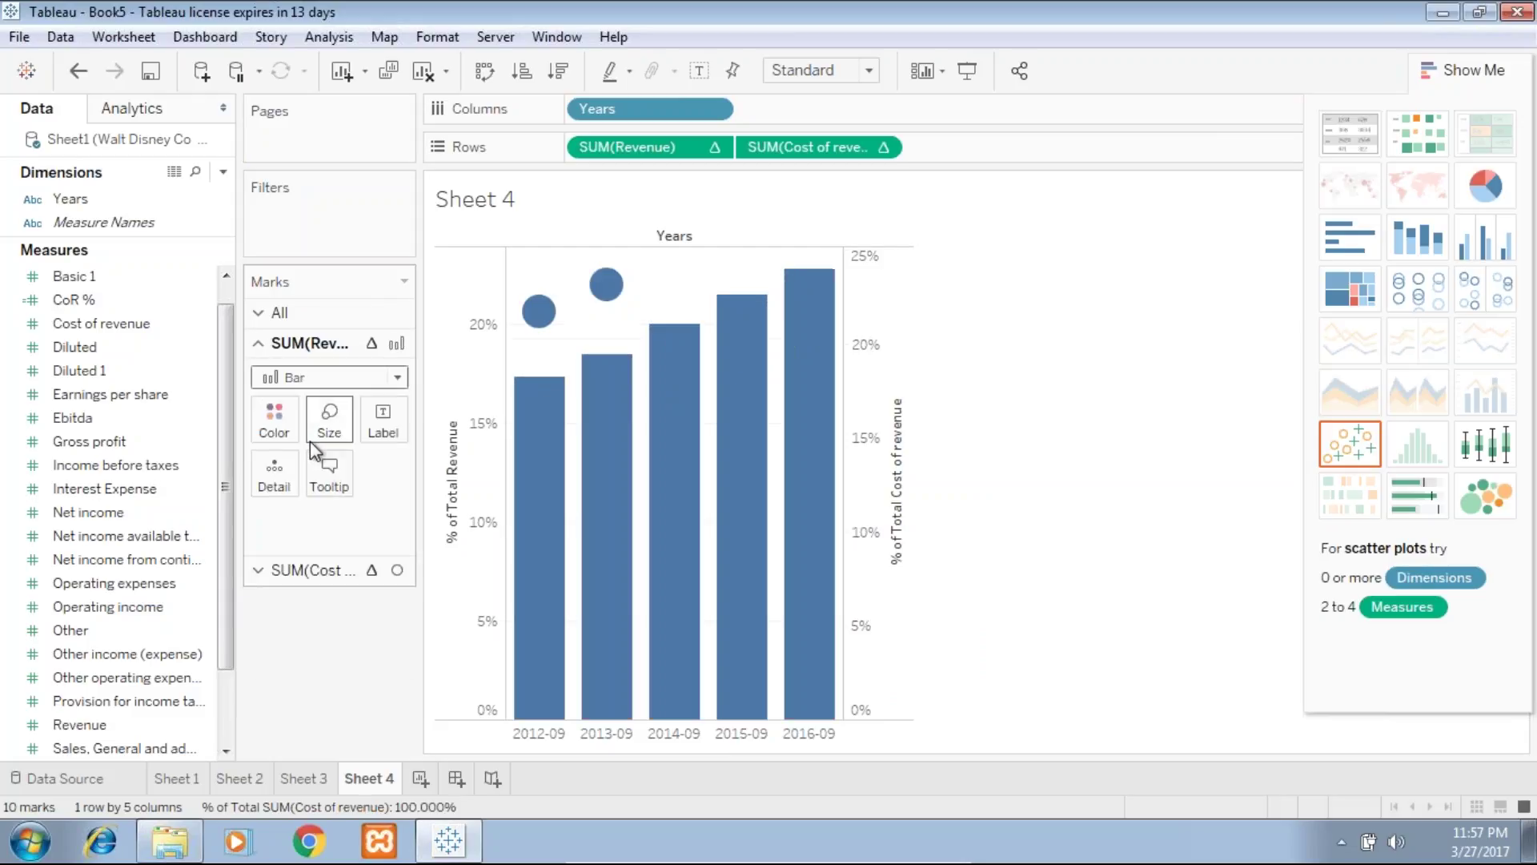
# - Show the cost-of-revenue share as red circles on the second axis
pyautogui.click(324, 560)
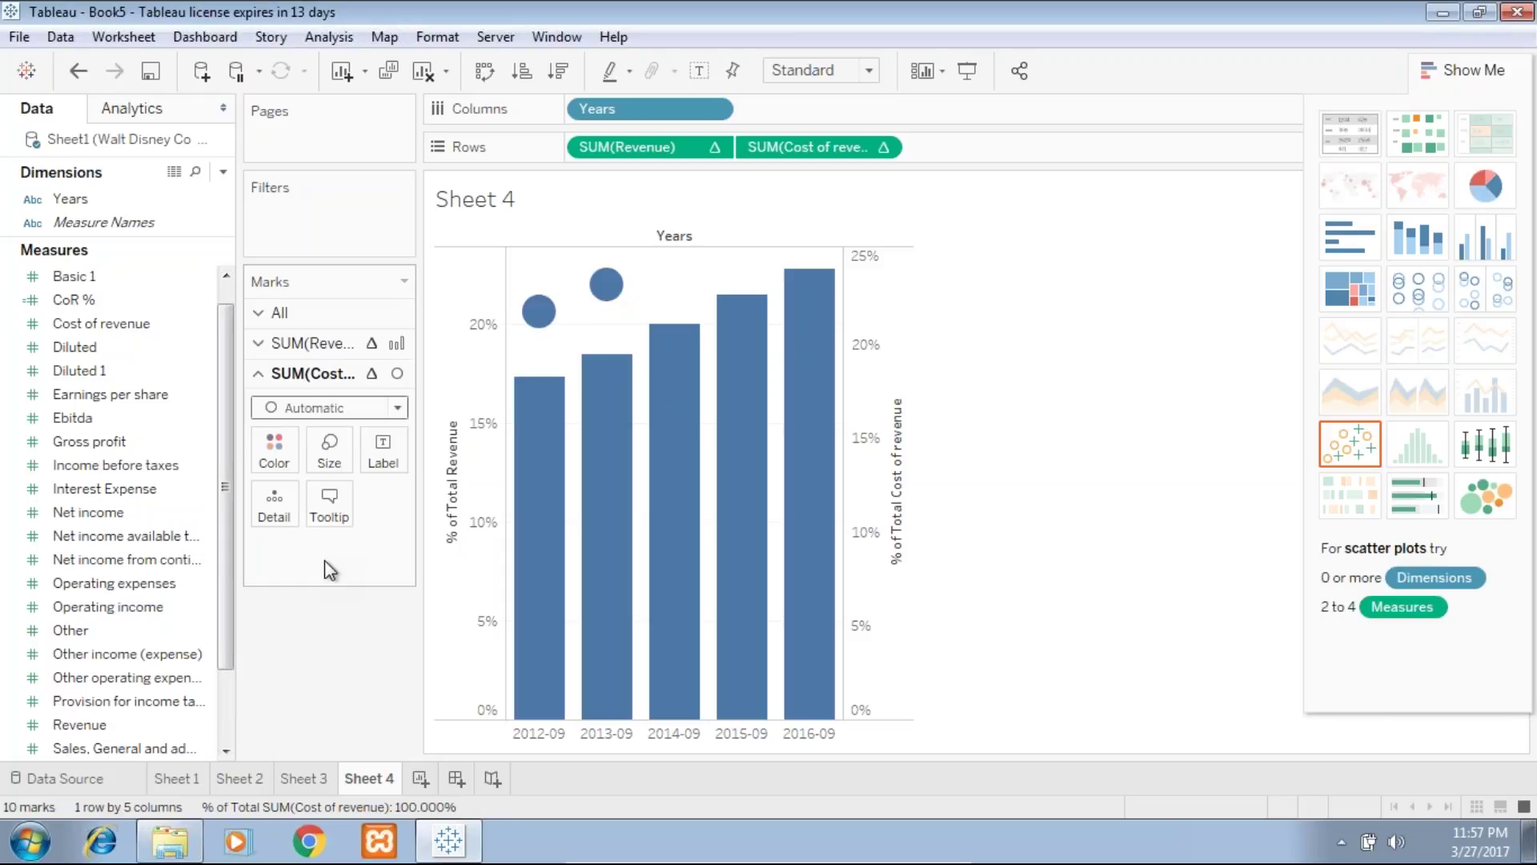
pyautogui.click(329, 407)
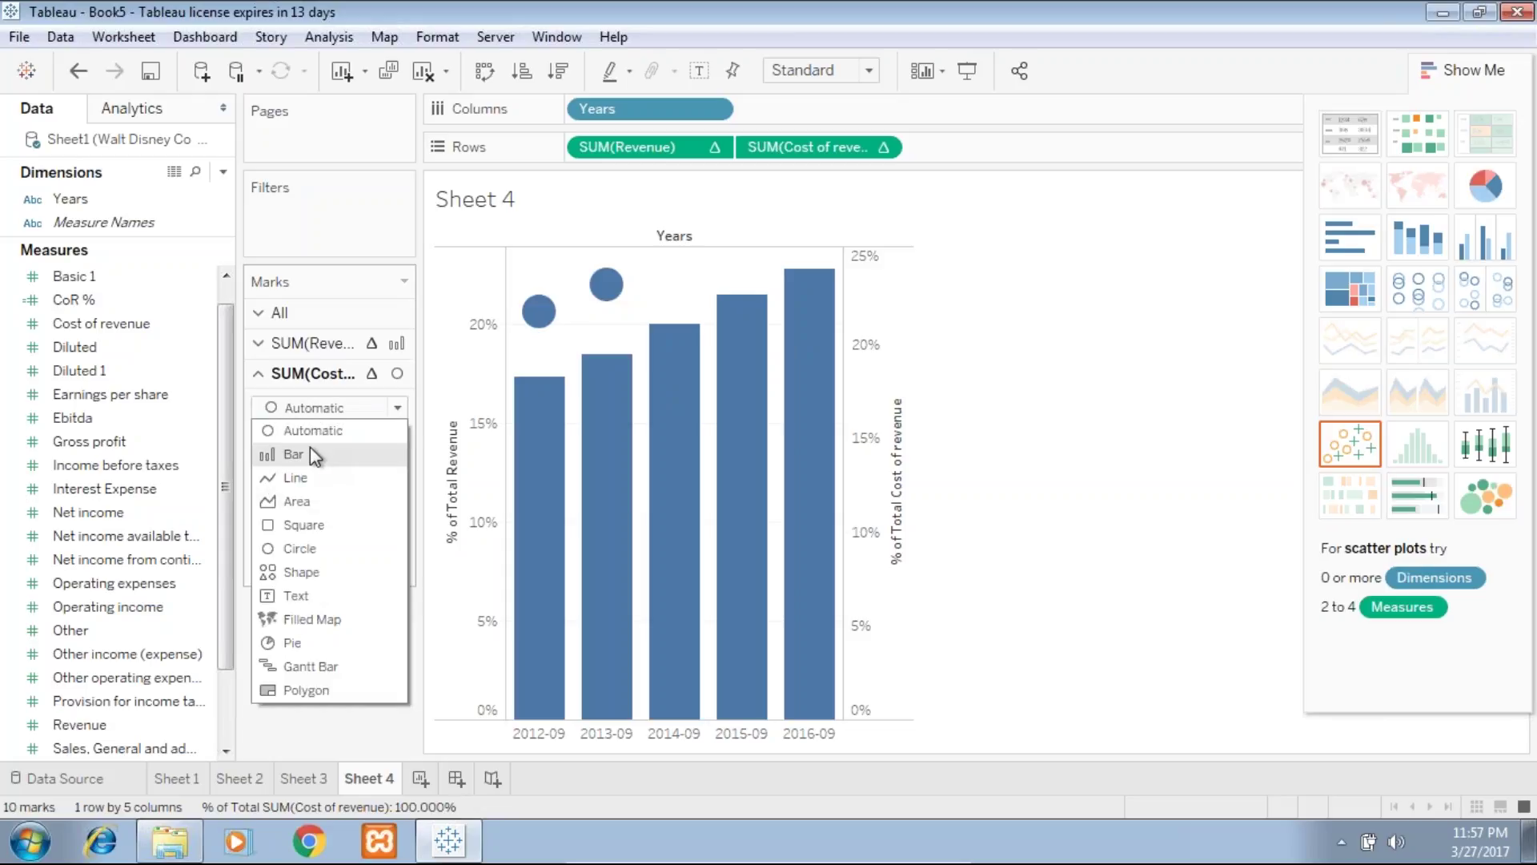
pyautogui.click(302, 548)
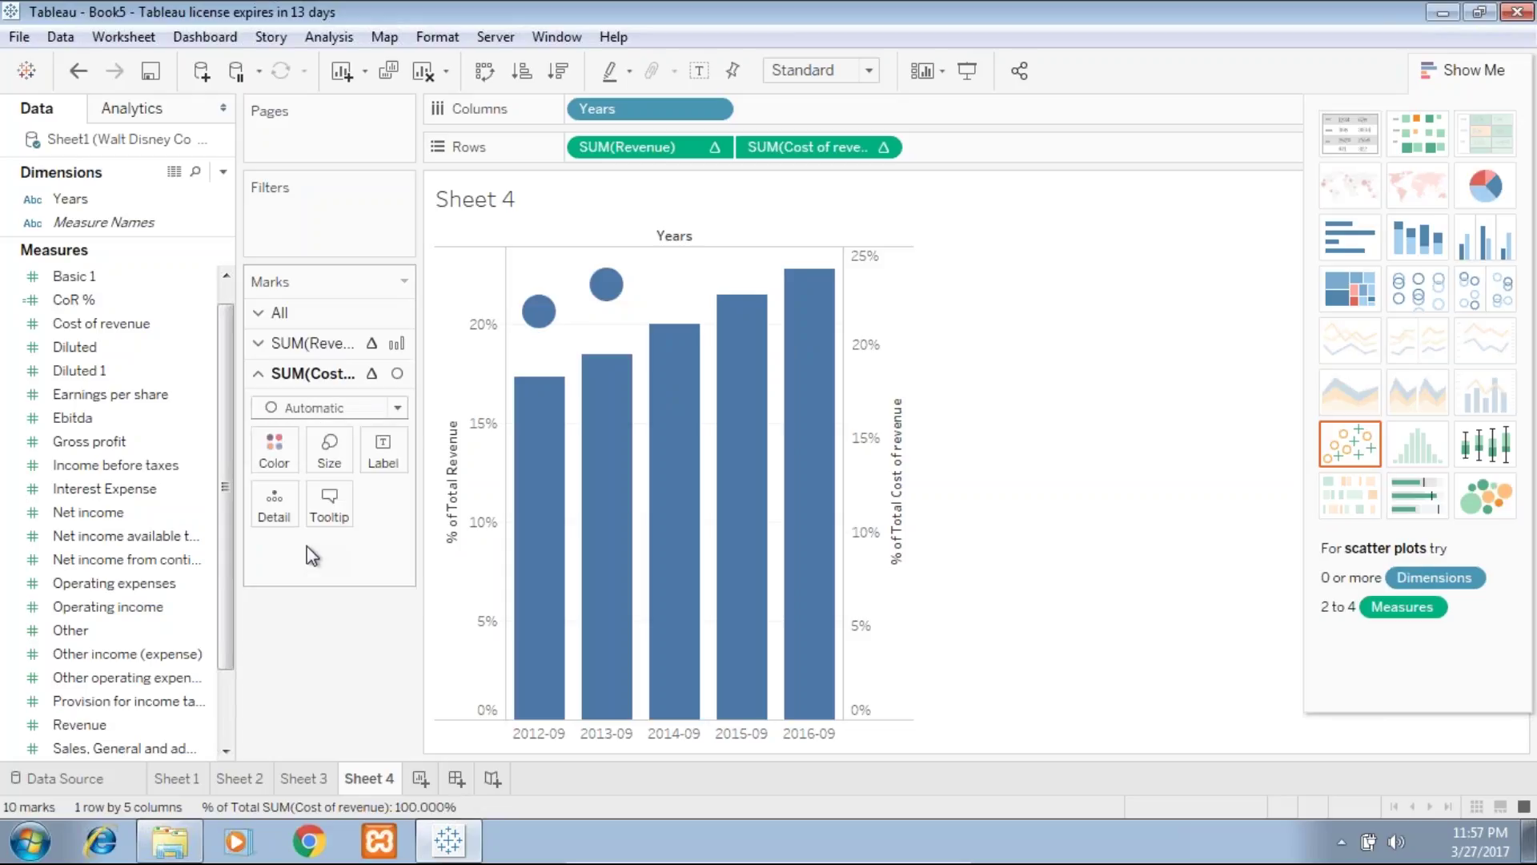
pyautogui.click(274, 453)
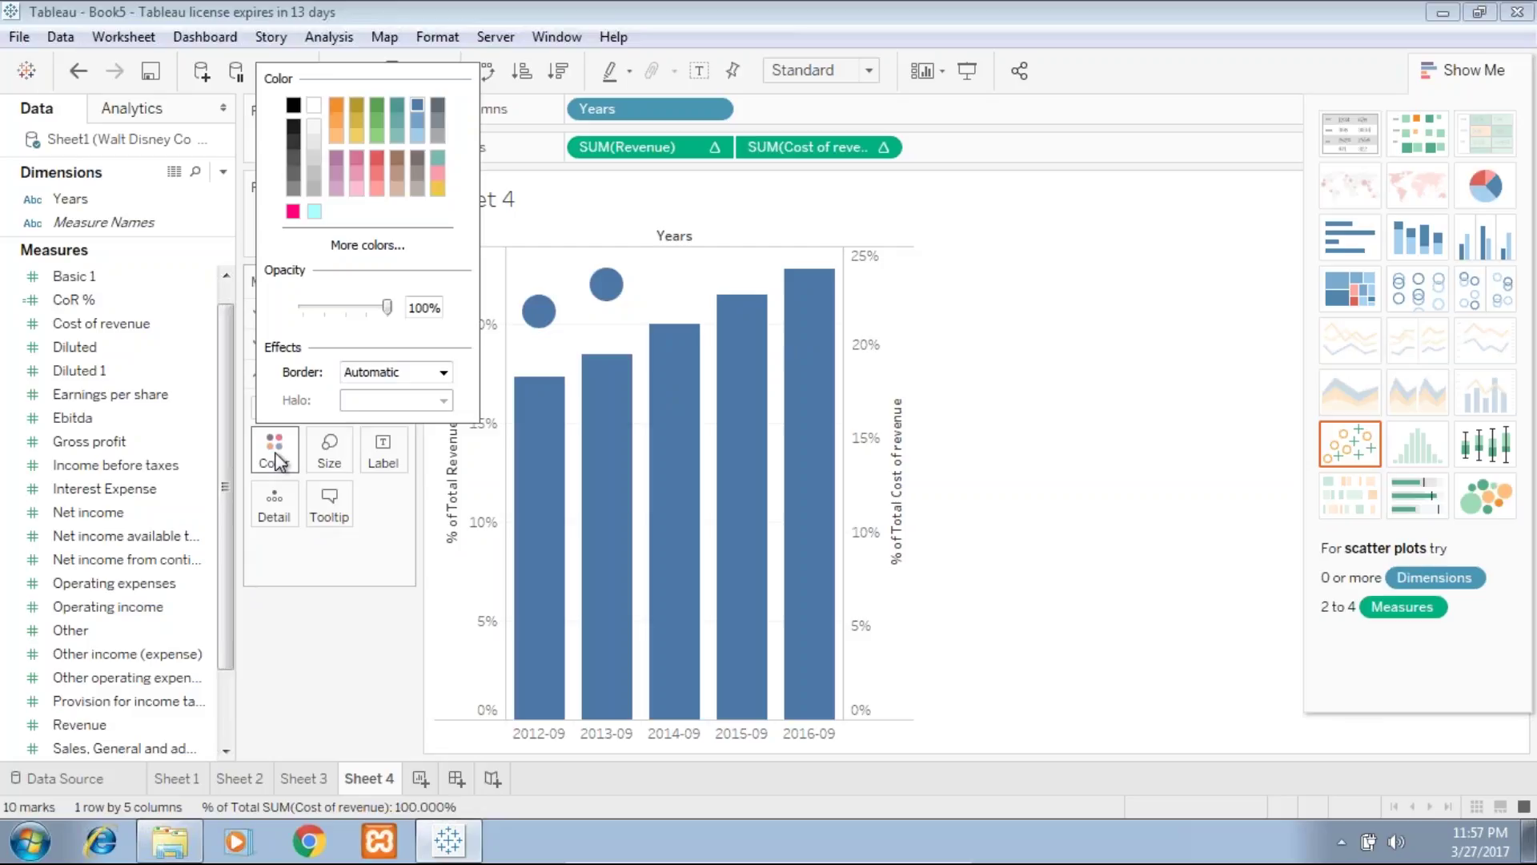
pyautogui.click(376, 174)
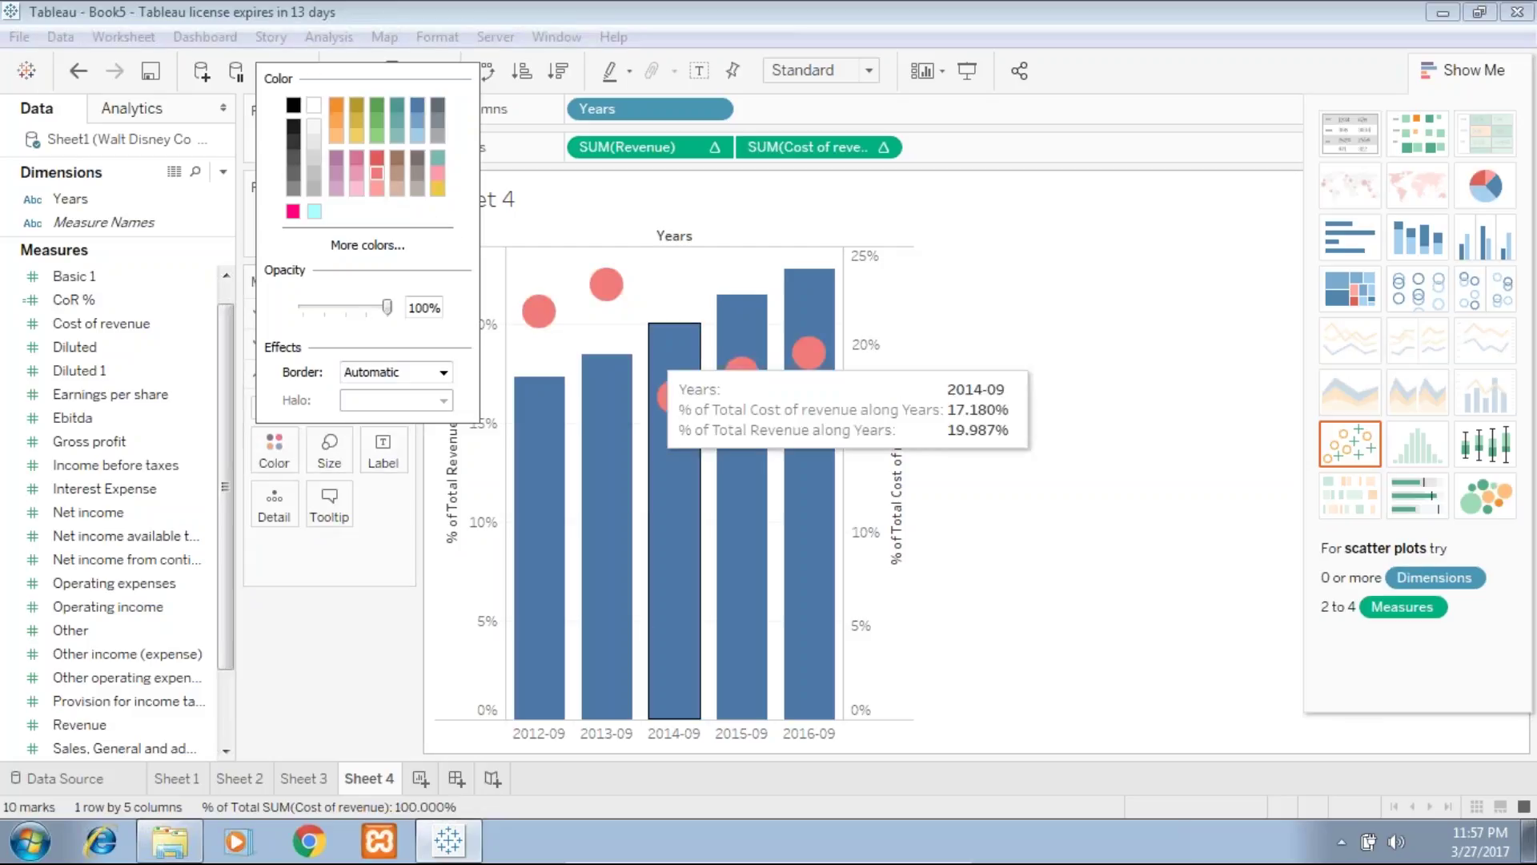
pyautogui.click(1062, 432)
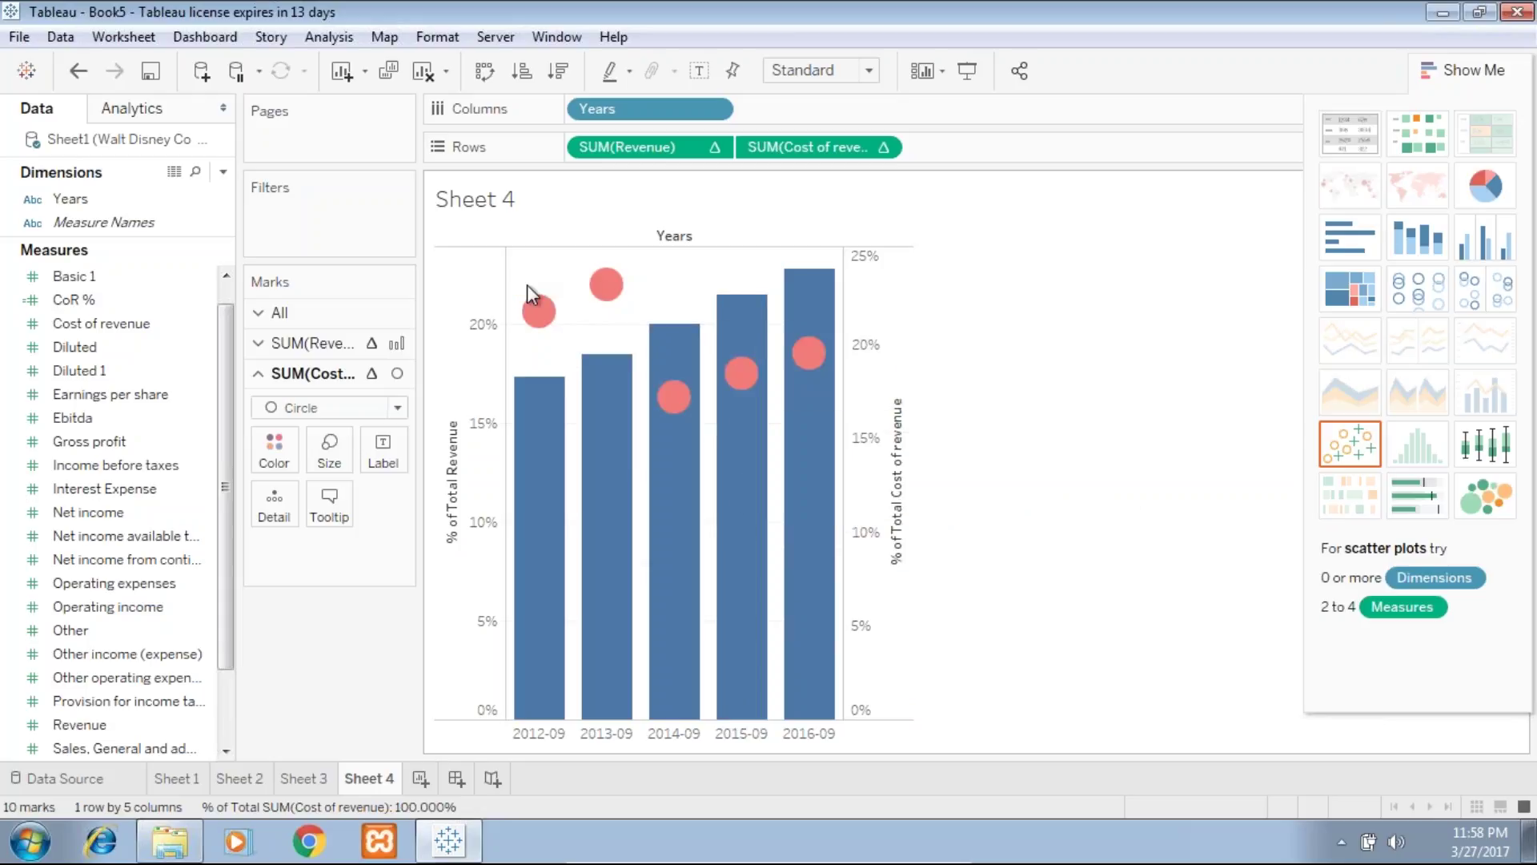
pyautogui.moveTo(542, 316)
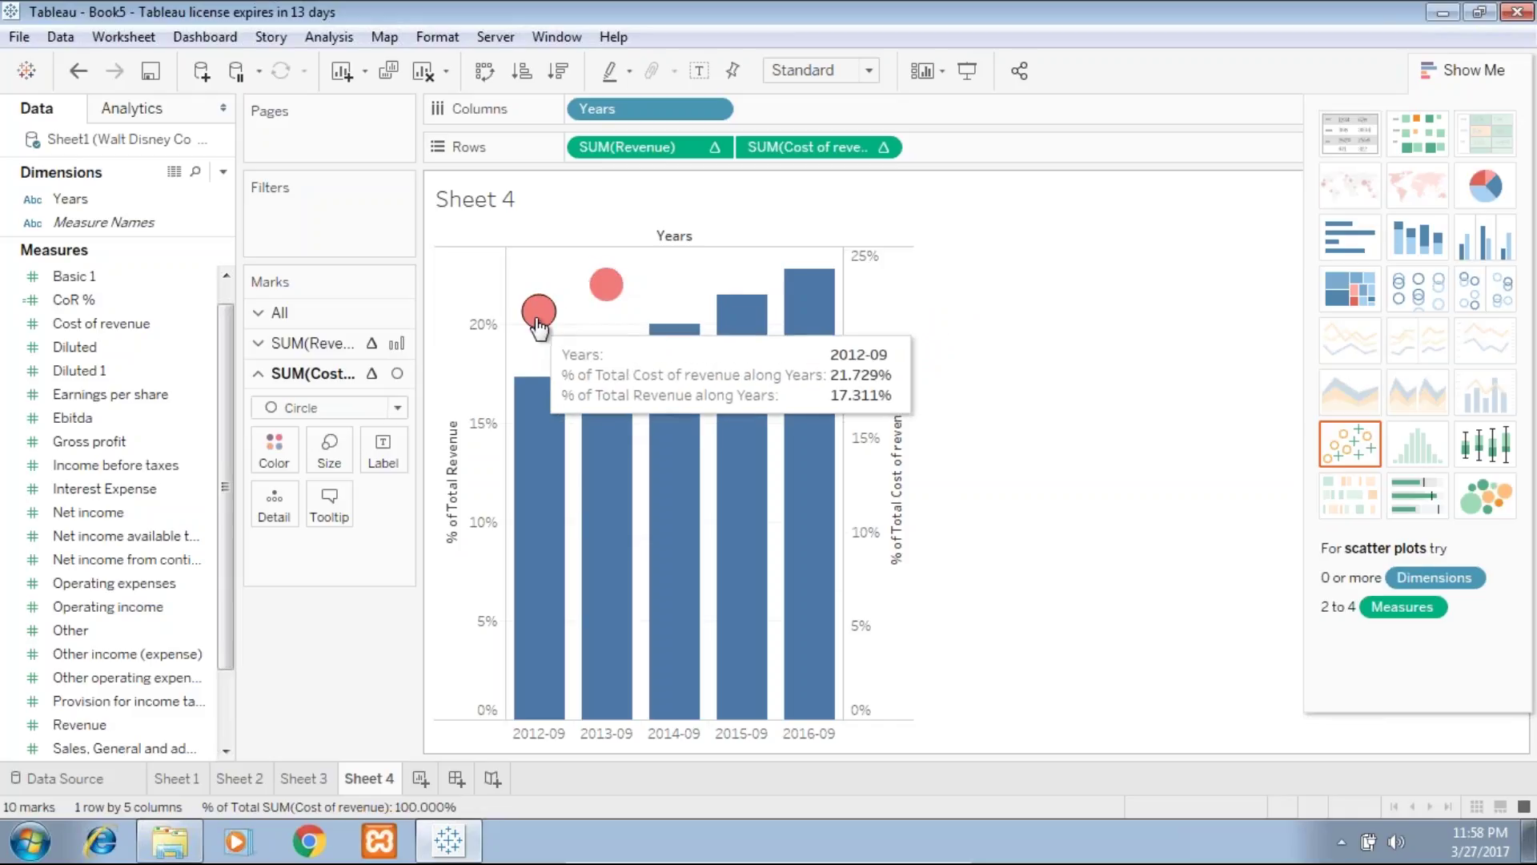
pyautogui.moveTo(592, 282)
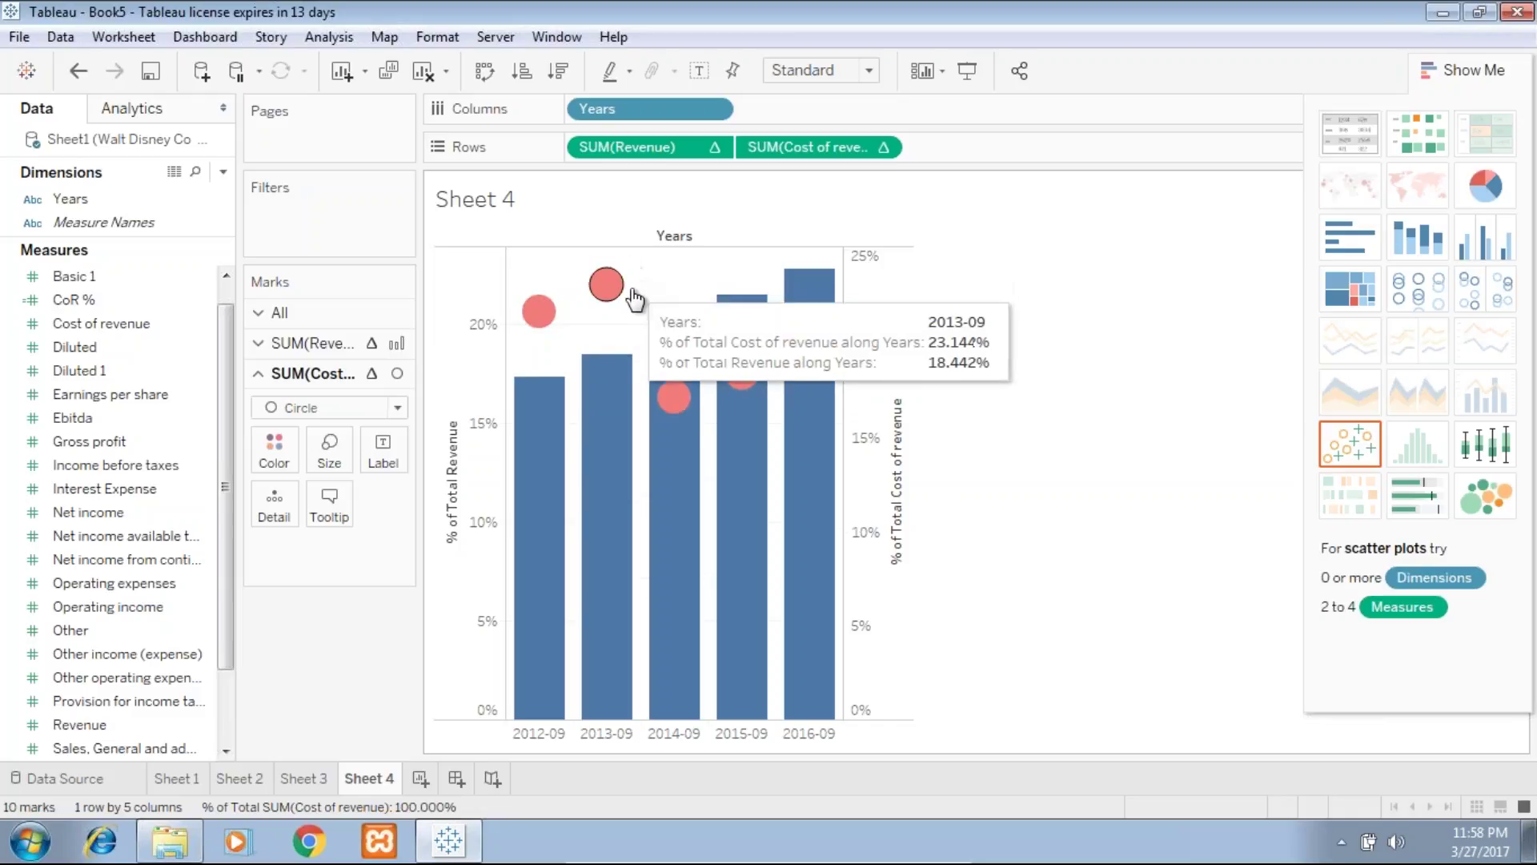
pyautogui.moveTo(650, 357)
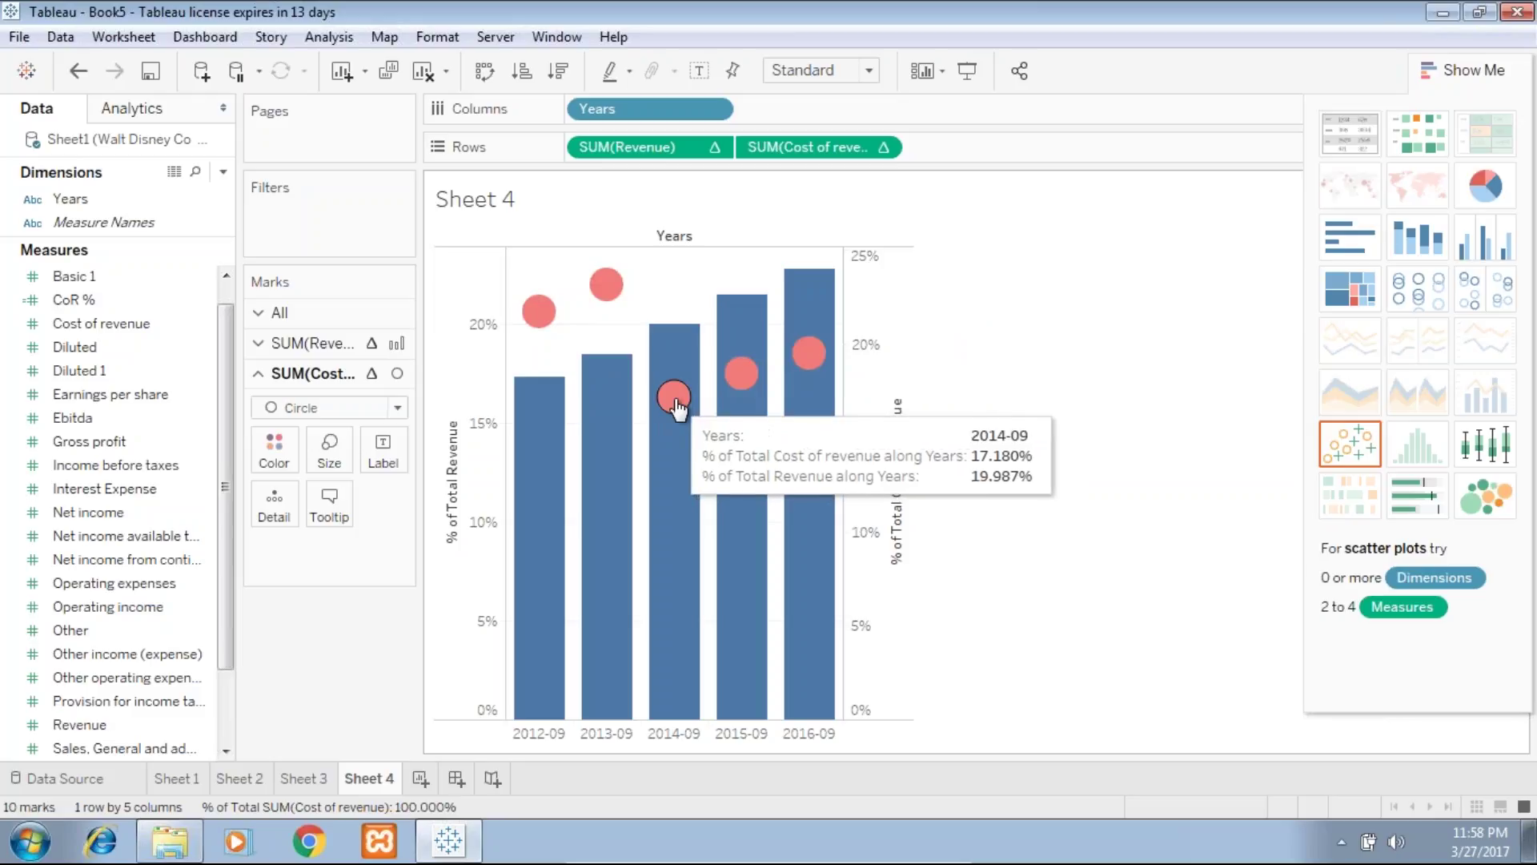
pyautogui.moveTo(765, 374)
pyautogui.moveTo(809, 353)
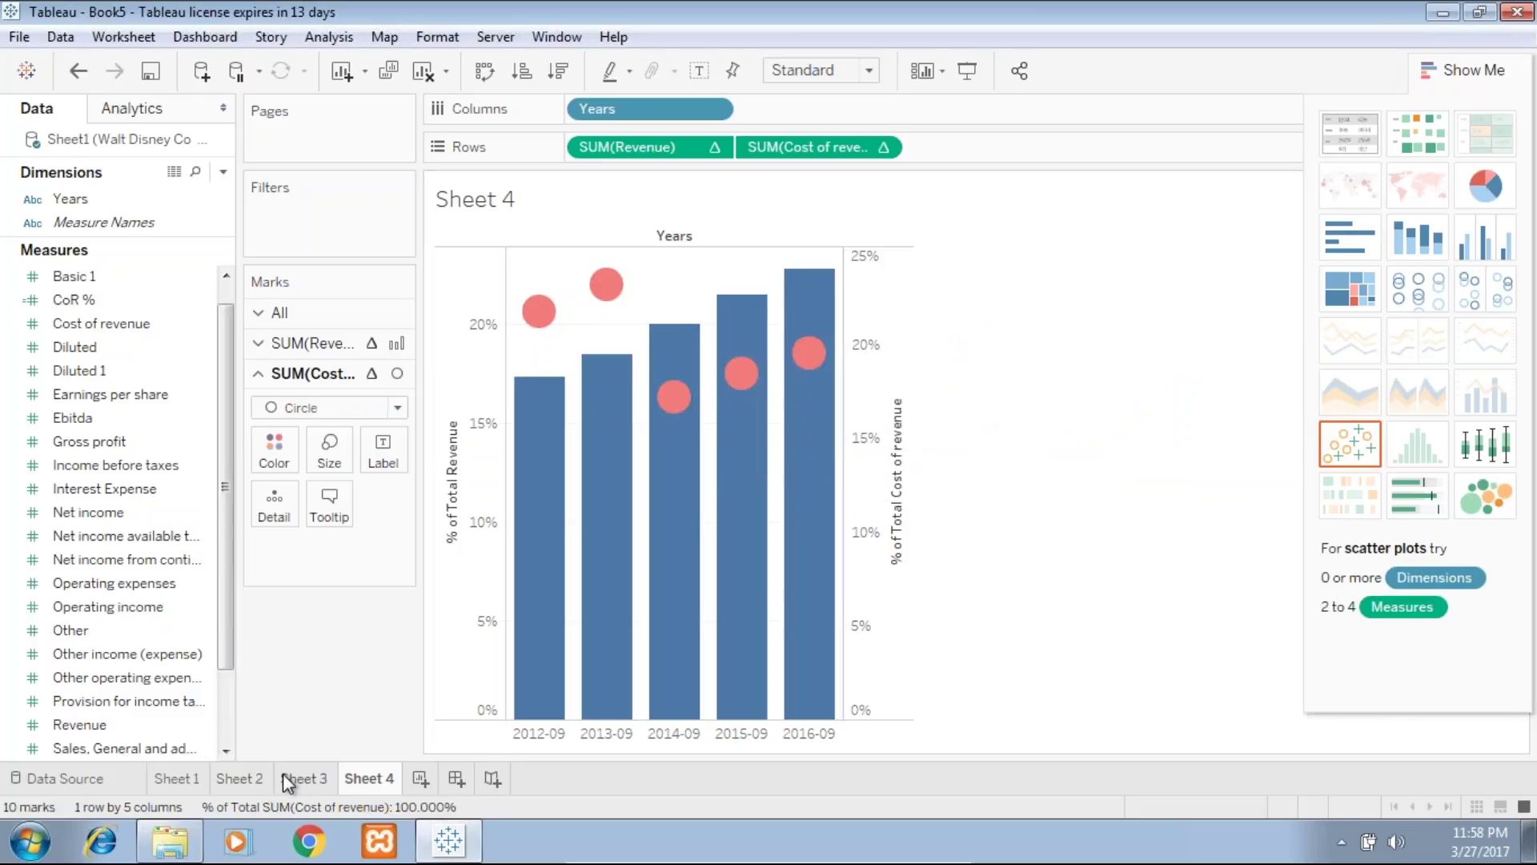
# - Create Dashboard 1 with the Sheet 3 percent table and the Sheet 4 chart placed above it
pyautogui.click(456, 779)
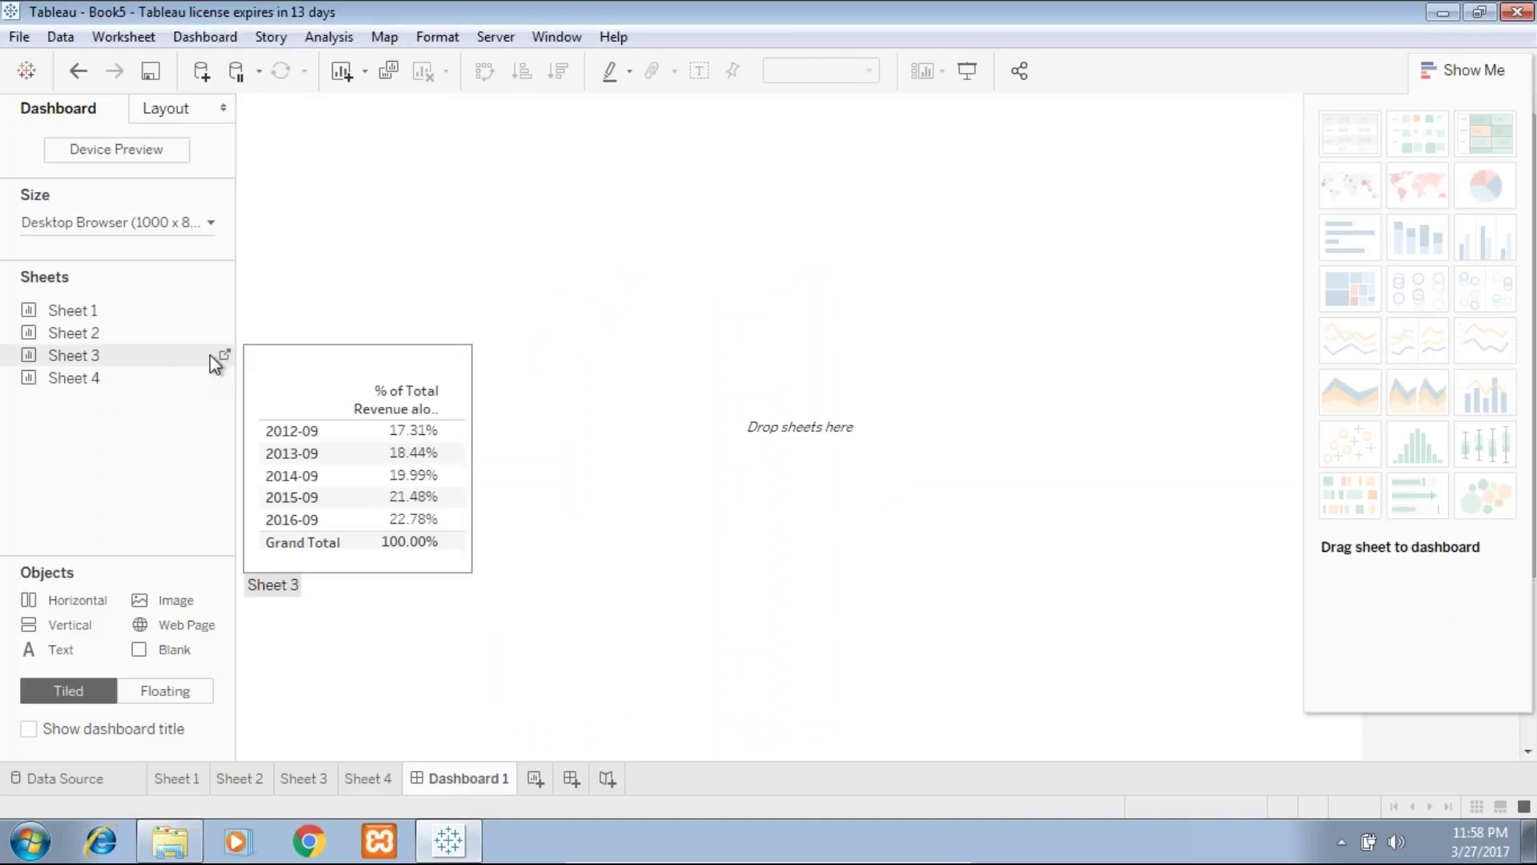
pyautogui.doubleClick(88, 354)
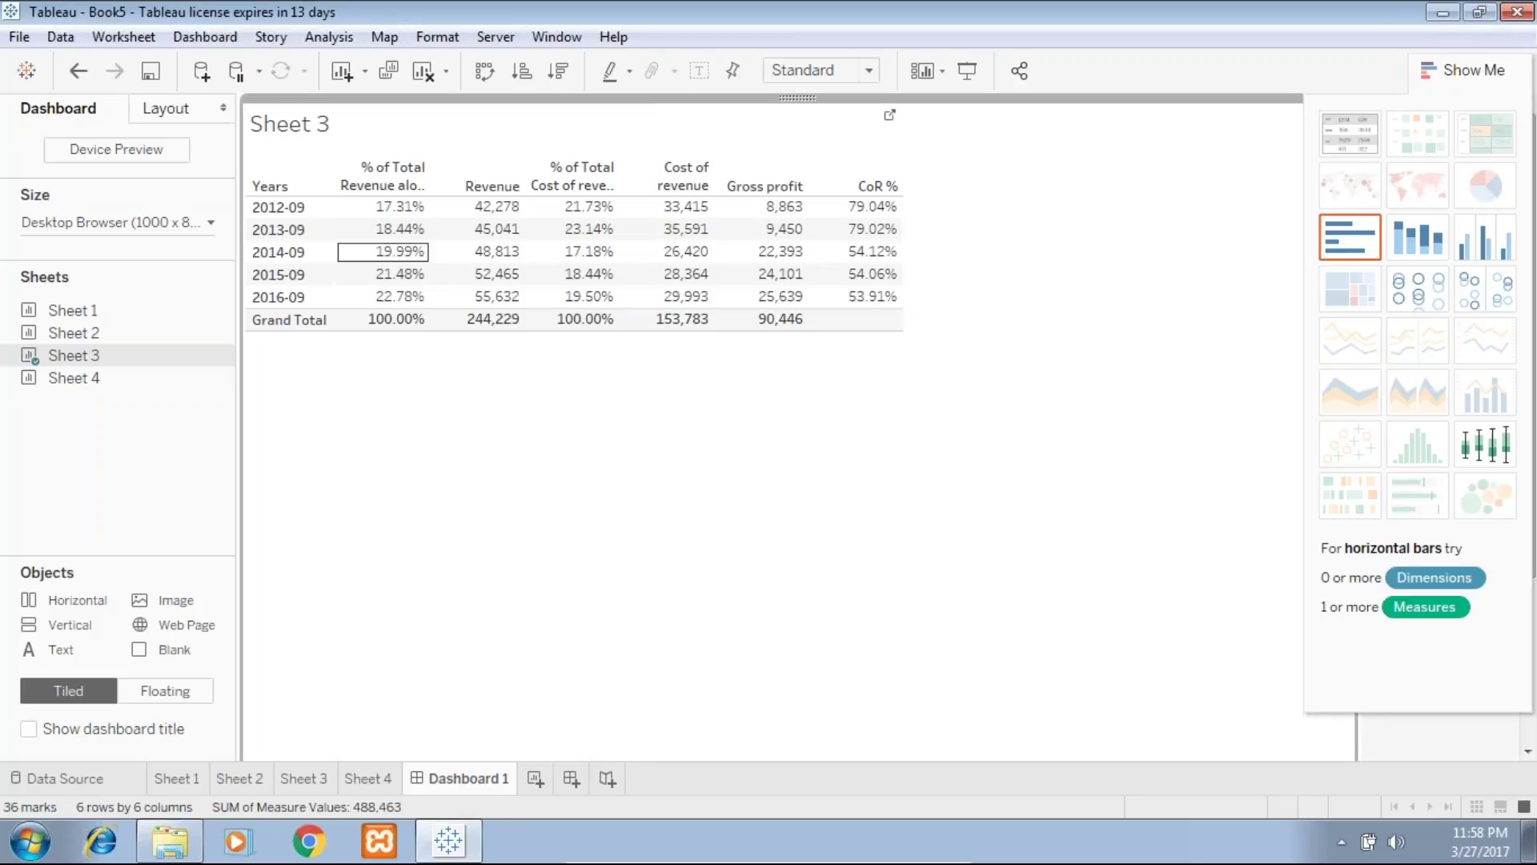
pyautogui.moveTo(62, 377)
pyautogui.mouseDown()
pyautogui.moveTo(772, 320)
pyautogui.moveTo(961, 224)
pyautogui.mouseUp()
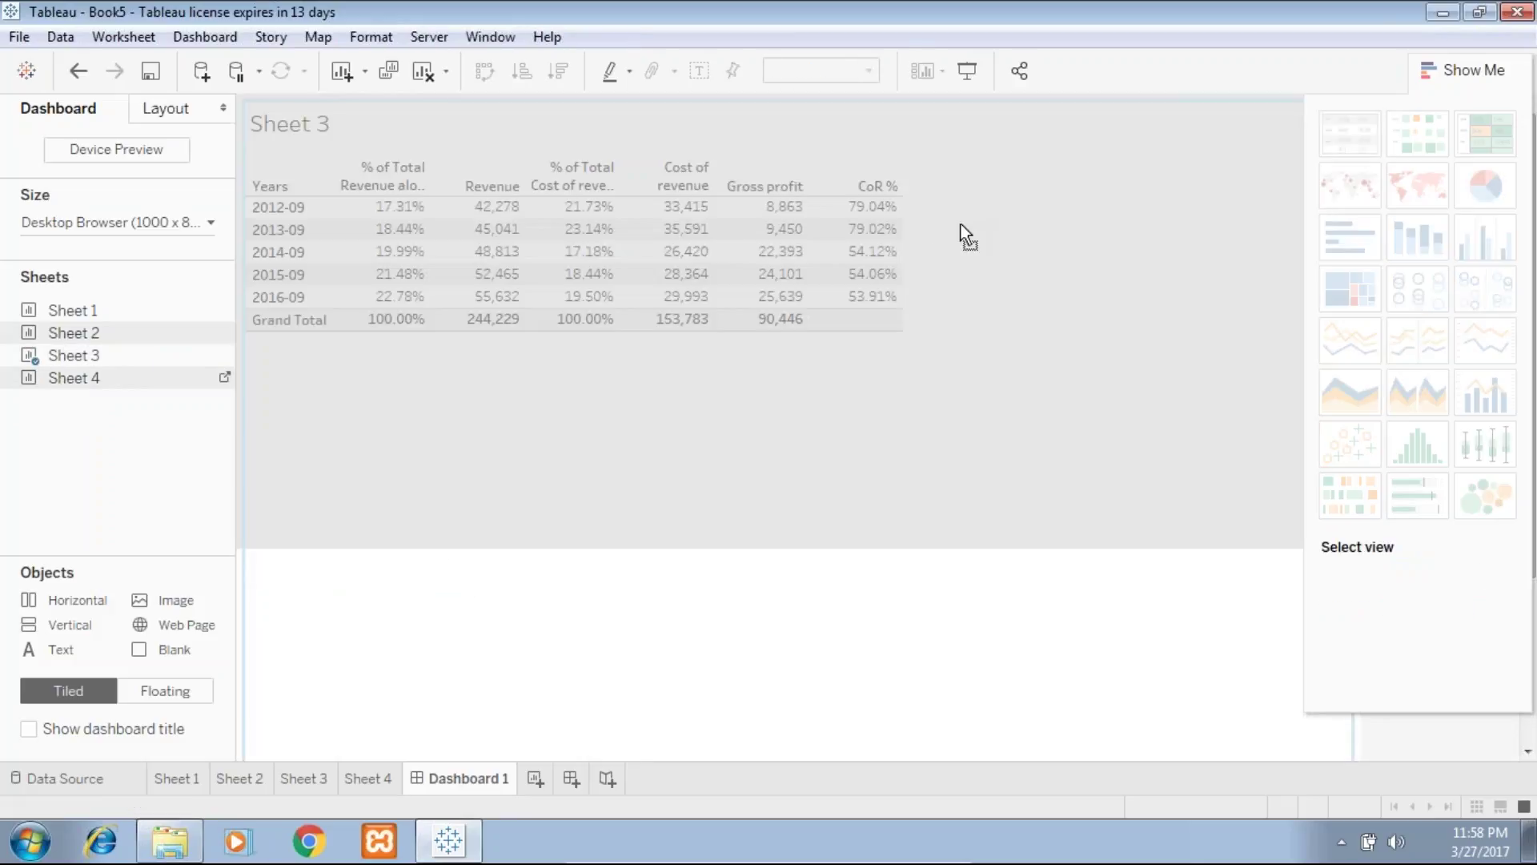
pyautogui.moveTo(831, 387); pyautogui.dragTo(895, 318)
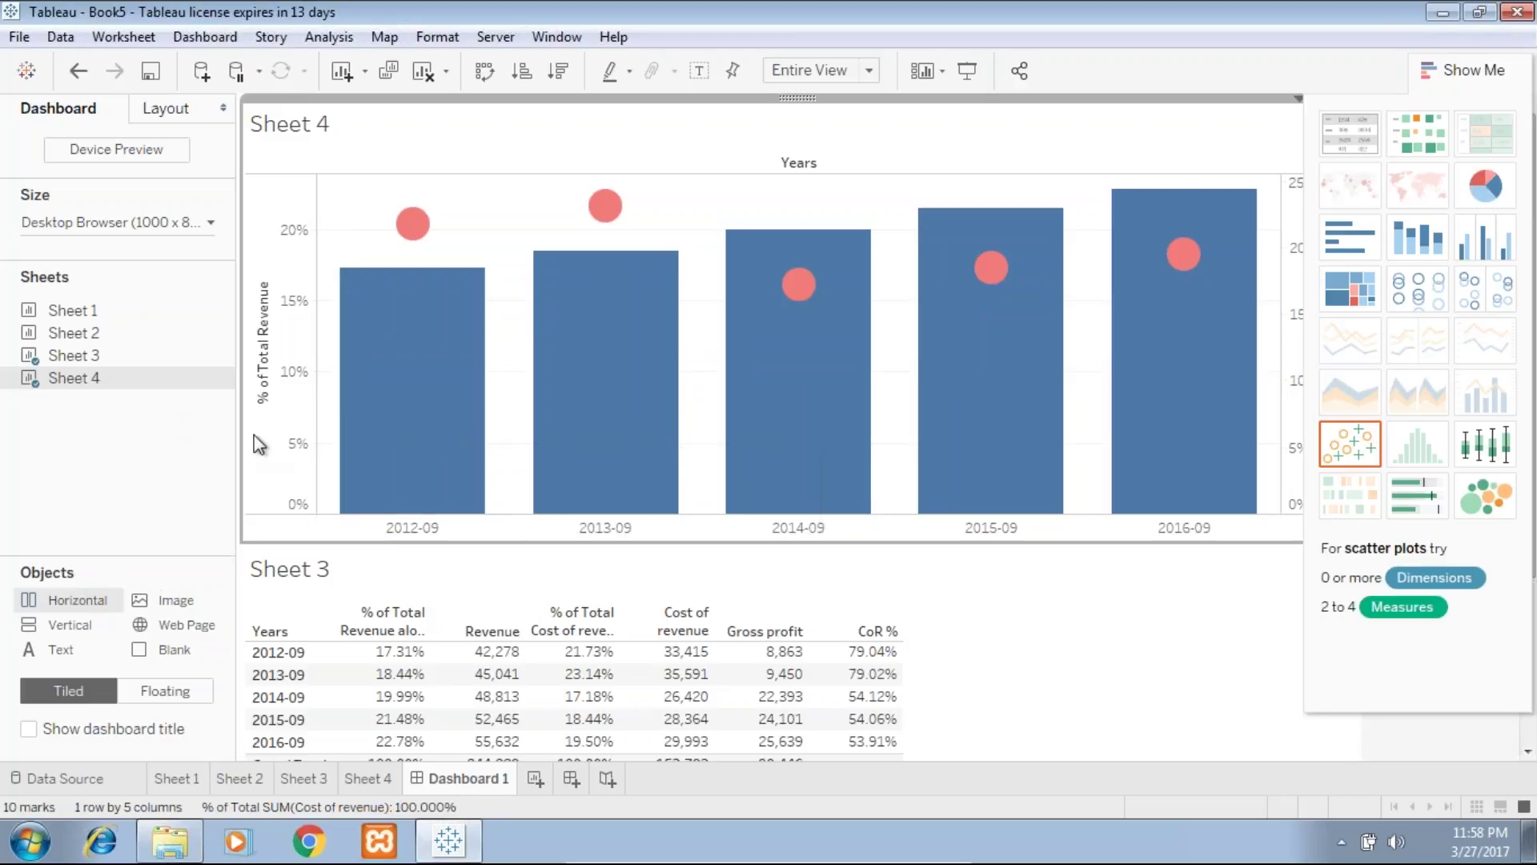
# - Set new objects to Floating, add a Horizontal container, and hide the Show Me panel
pyautogui.click(160, 690)
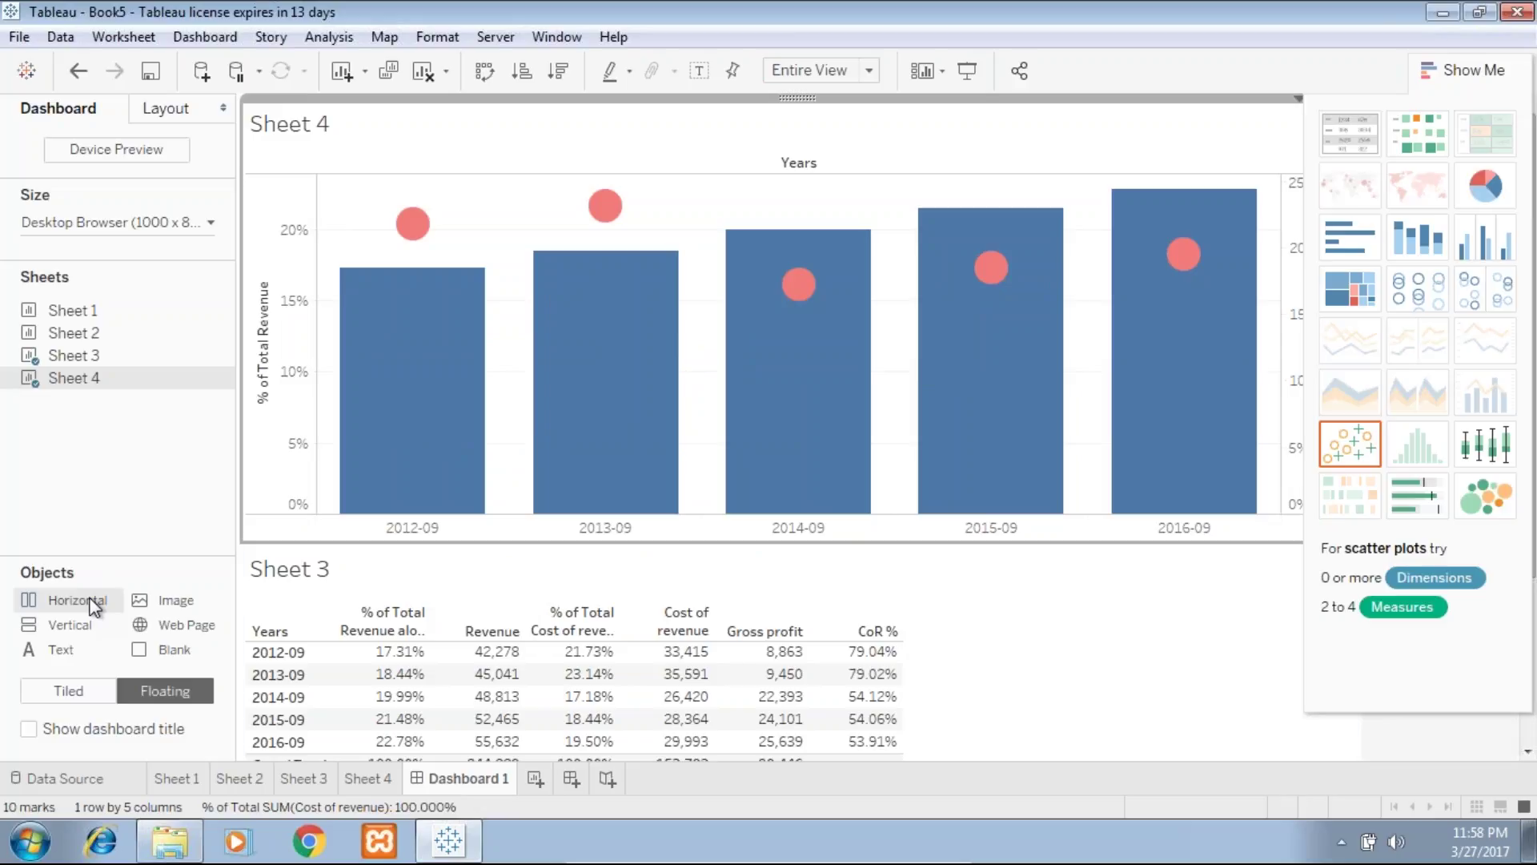
pyautogui.moveTo(95, 605); pyautogui.dragTo(737, 574)
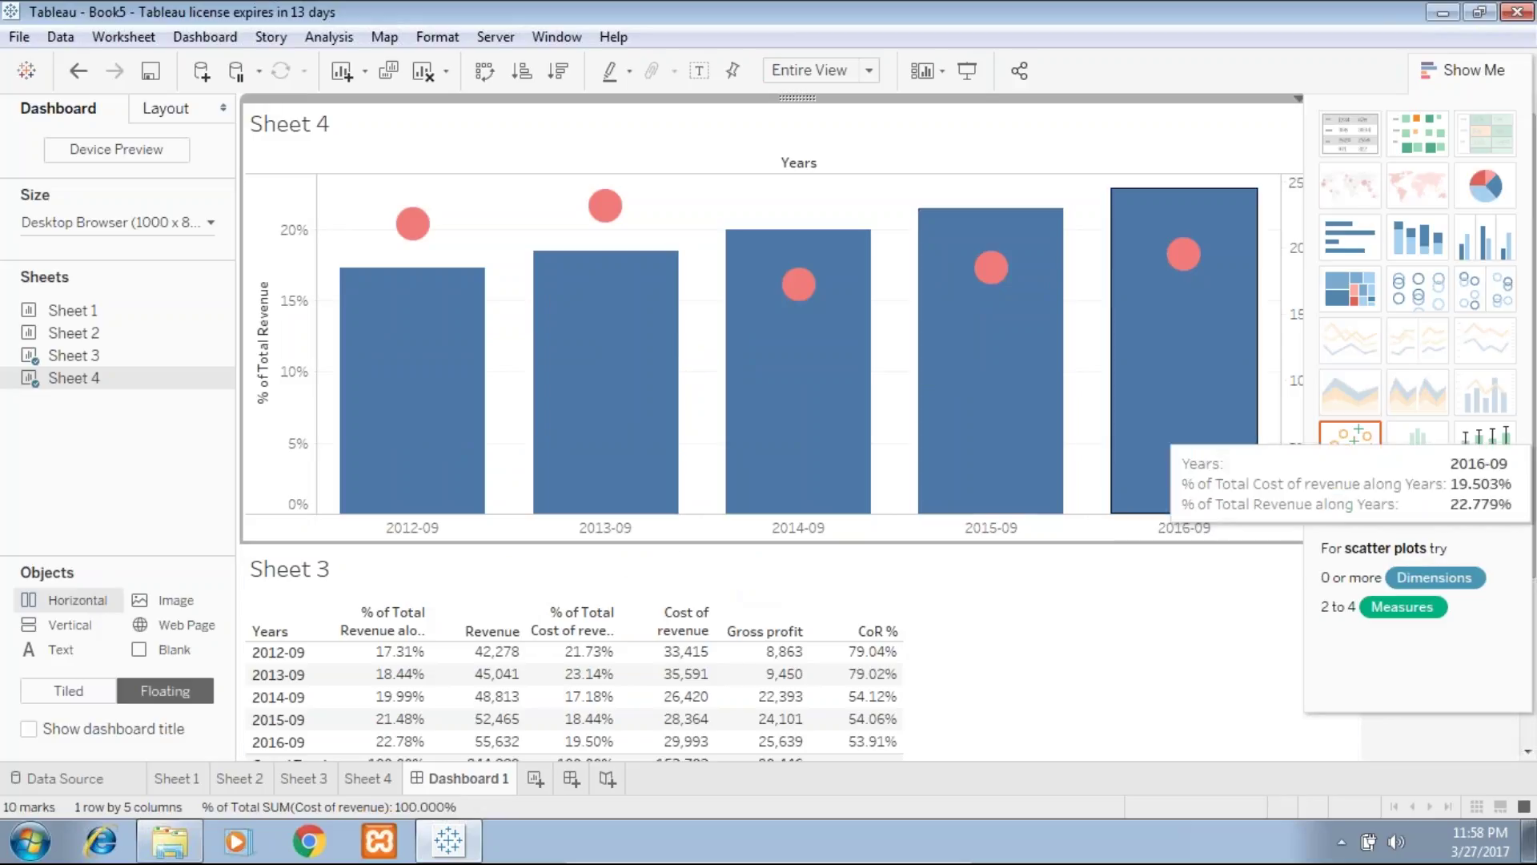
pyautogui.click(1465, 73)
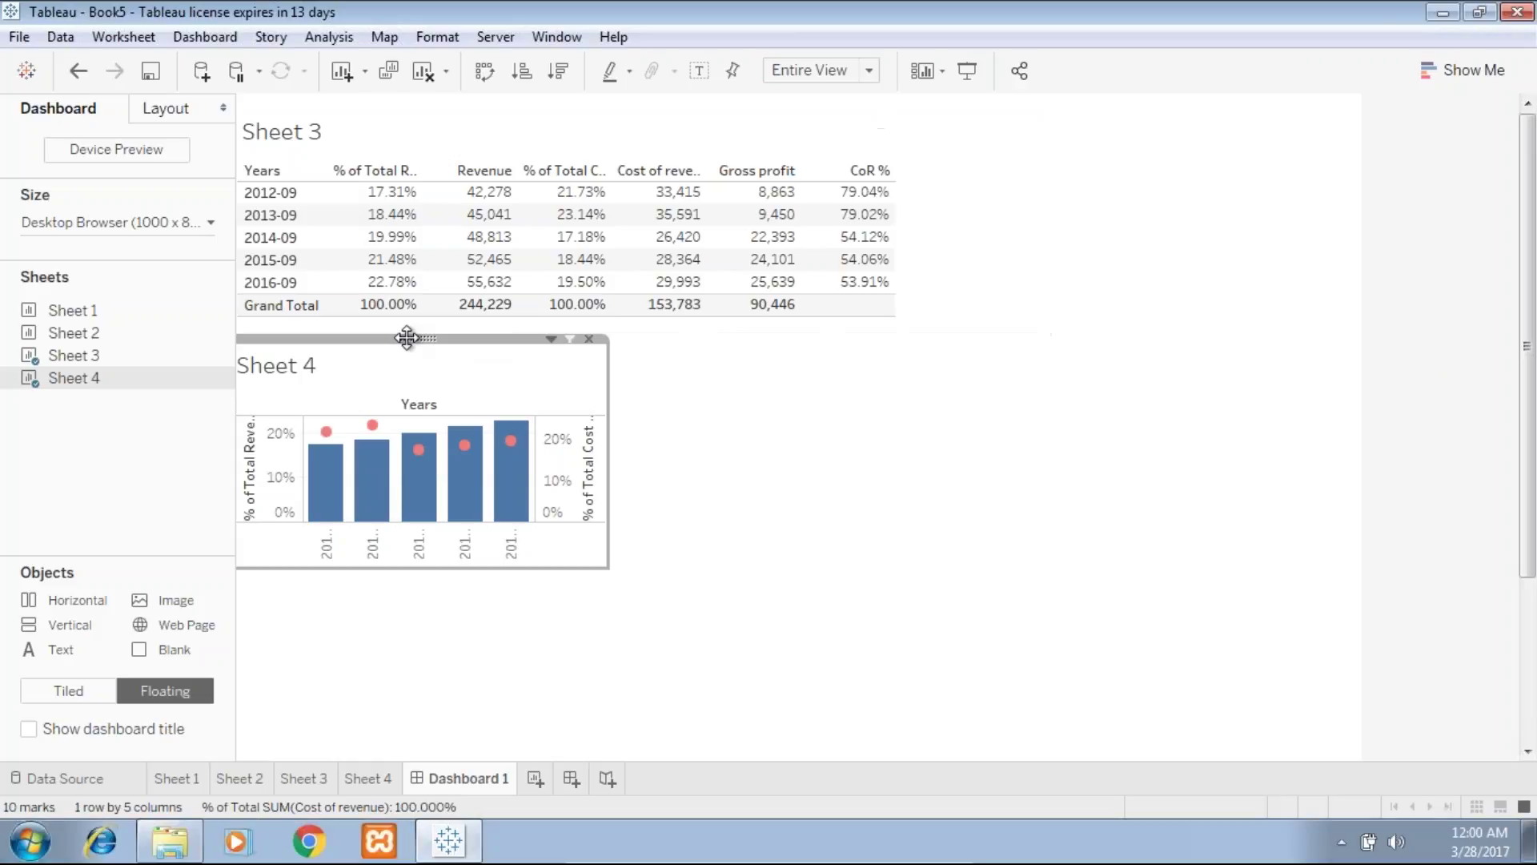
# - Move the floating Sheet 4 chart under the table and widen it to show 2012-09 to 2016-09 labels
pyautogui.moveTo(407, 338); pyautogui.dragTo(425, 317)
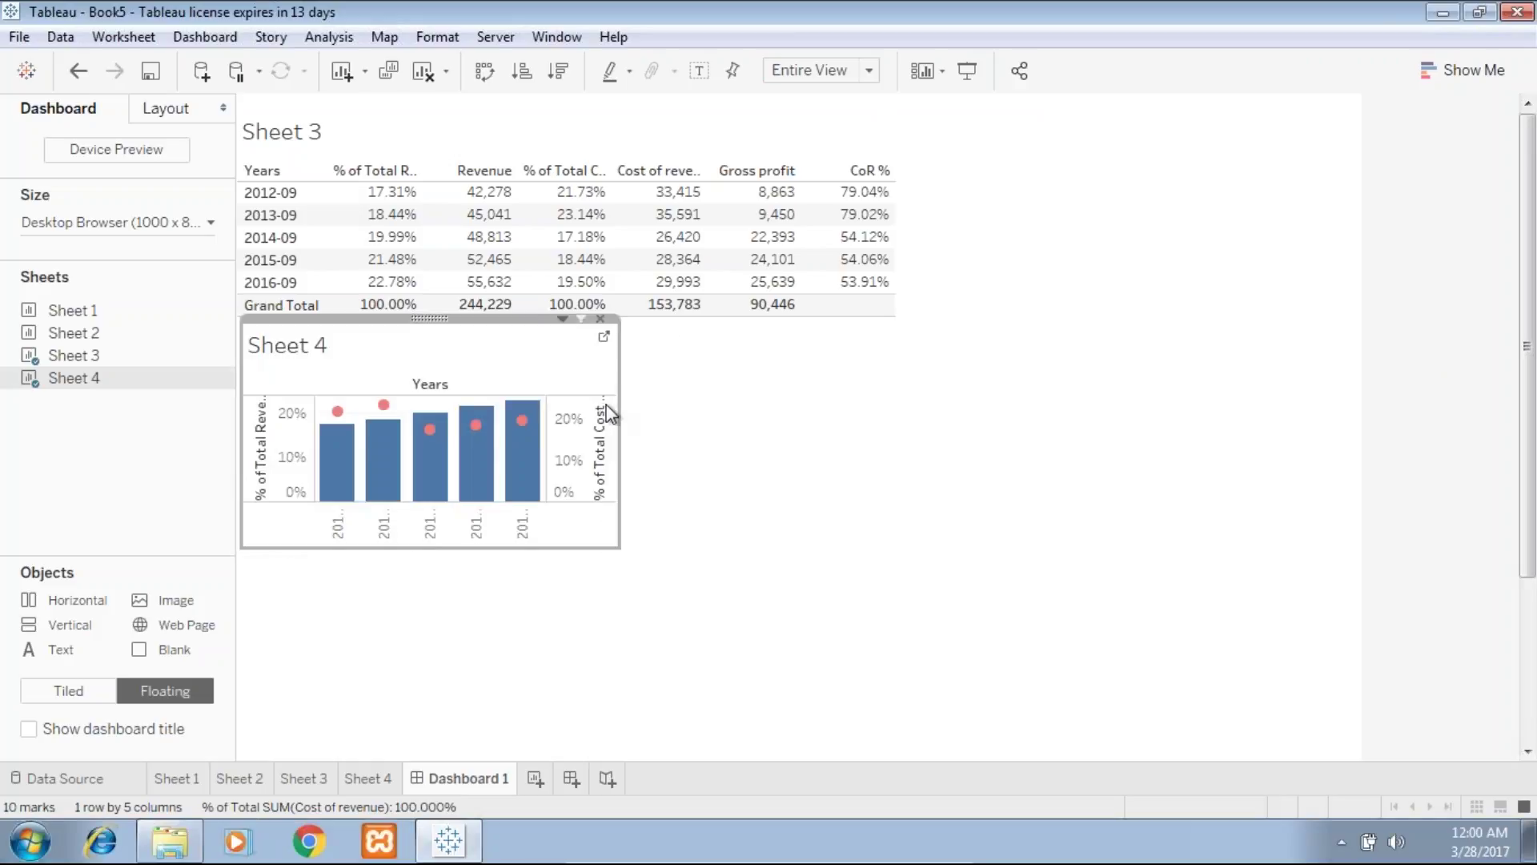
pyautogui.moveTo(610, 410); pyautogui.dragTo(899, 358)
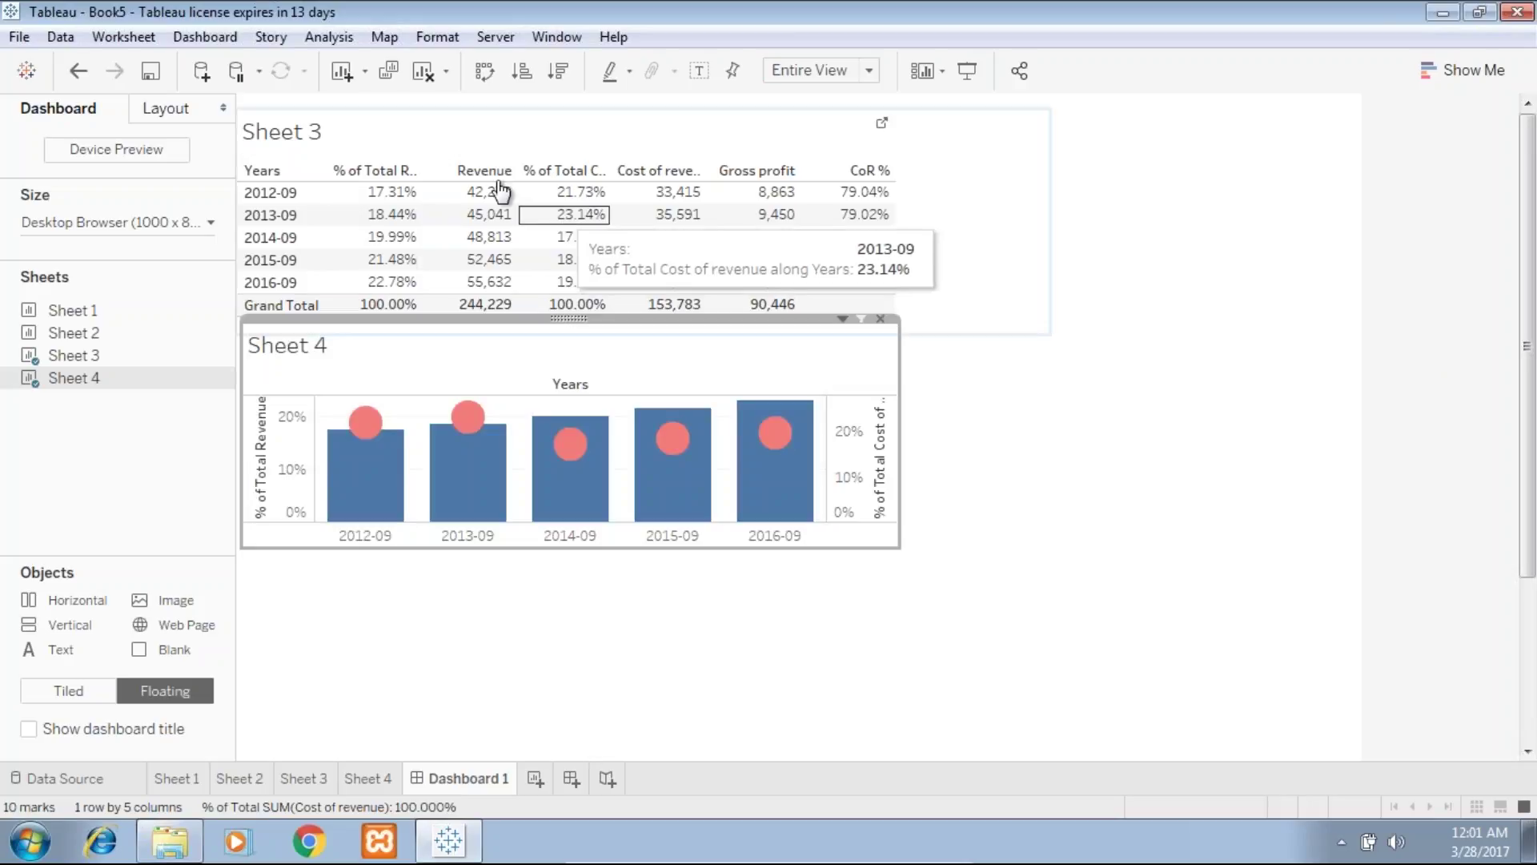